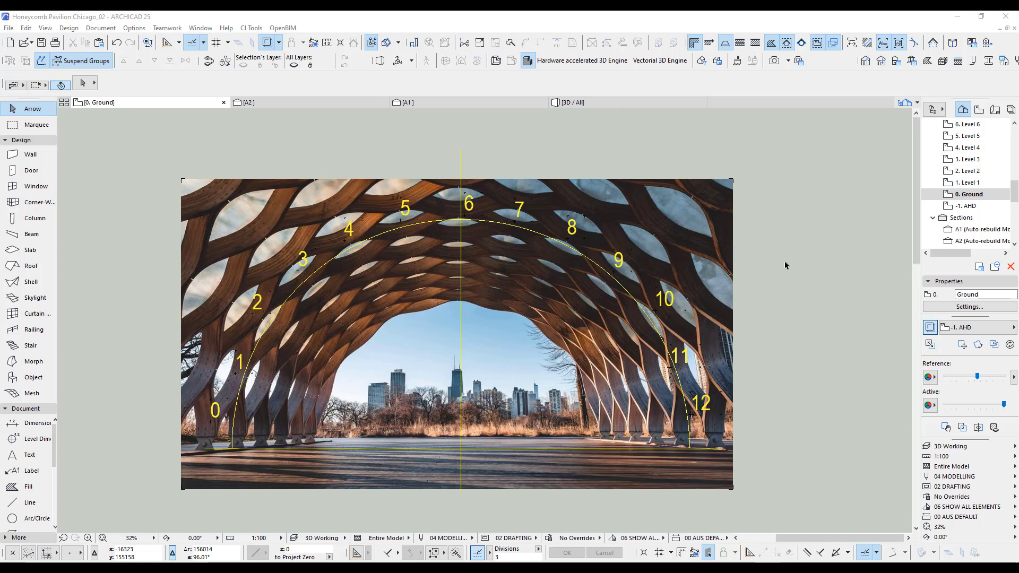
# Draw a horizontal line about 49,100 mm long from the arch's centre point on the ground line past the photo's edge beyond 12.
pyautogui.click(26, 505)
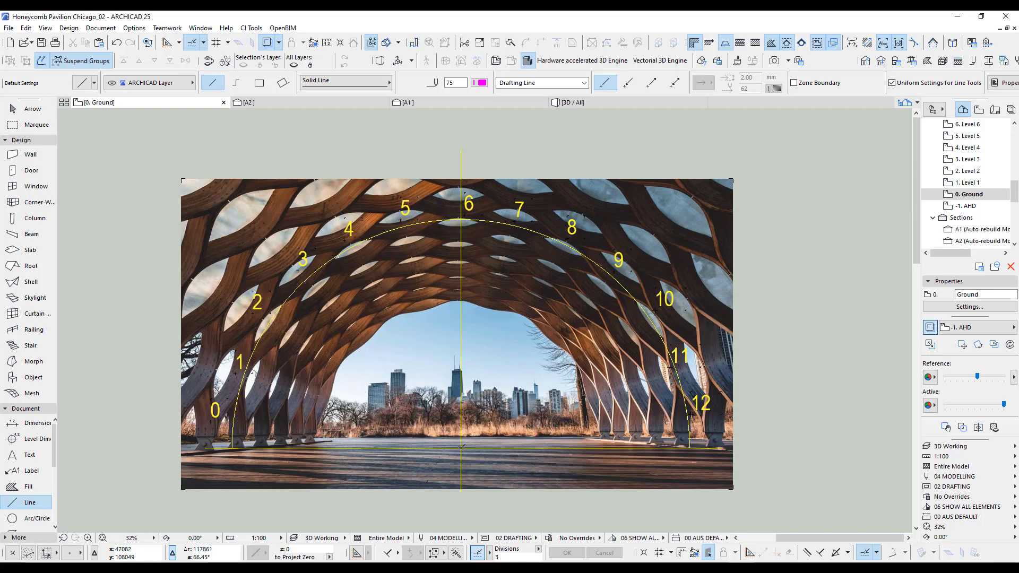
pyautogui.click(462, 447)
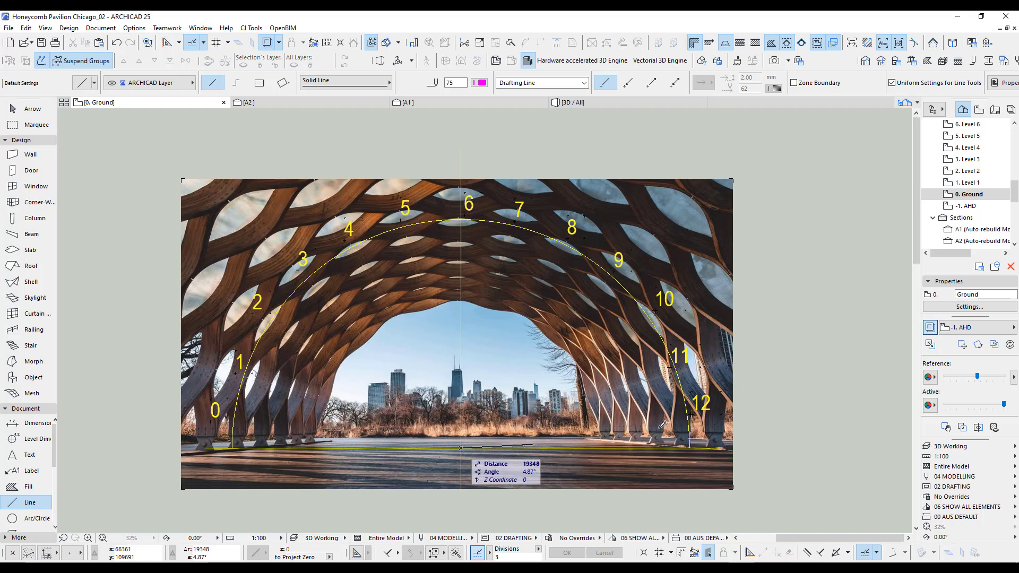
pyautogui.click(765, 445)
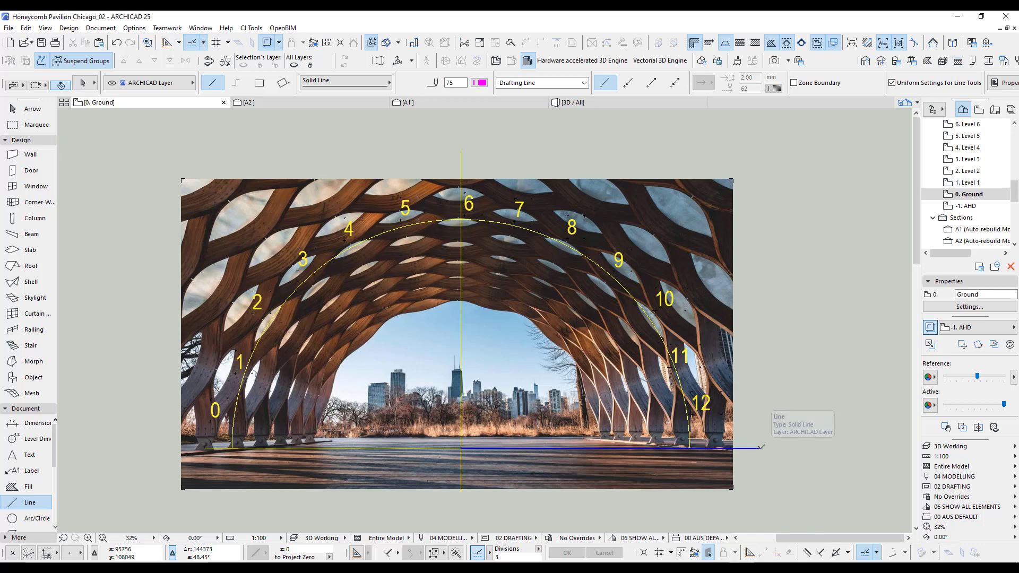
# Multiply the horizontal line by rotating copies around the arch centre through a half circle, using Increment and Spread, Rotate to Path and 12 divisions.
pyautogui.click(761, 448)
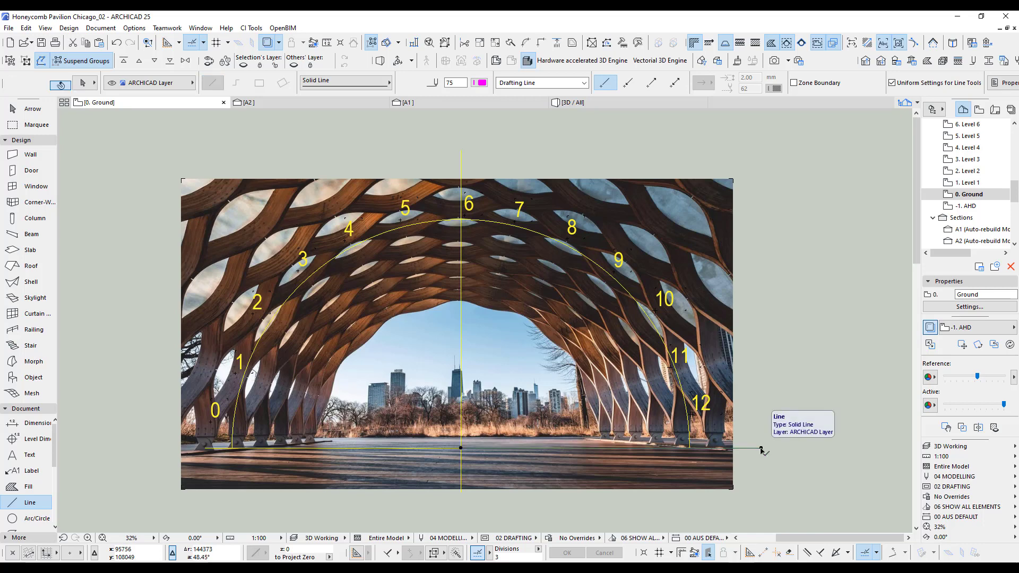
pyautogui.doubleClick(505, 557)
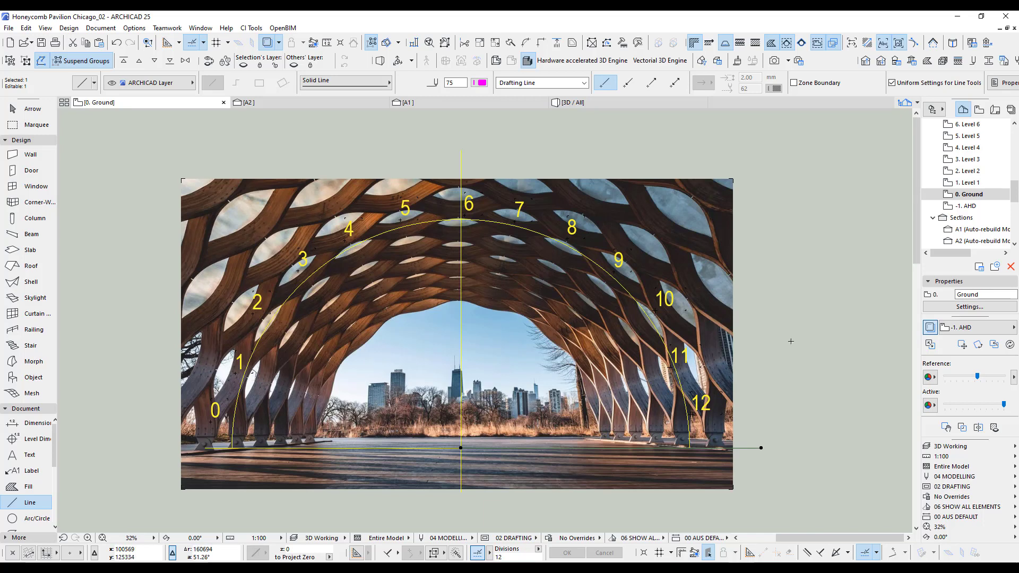
pyautogui.hotkey('ctrl', 'u')
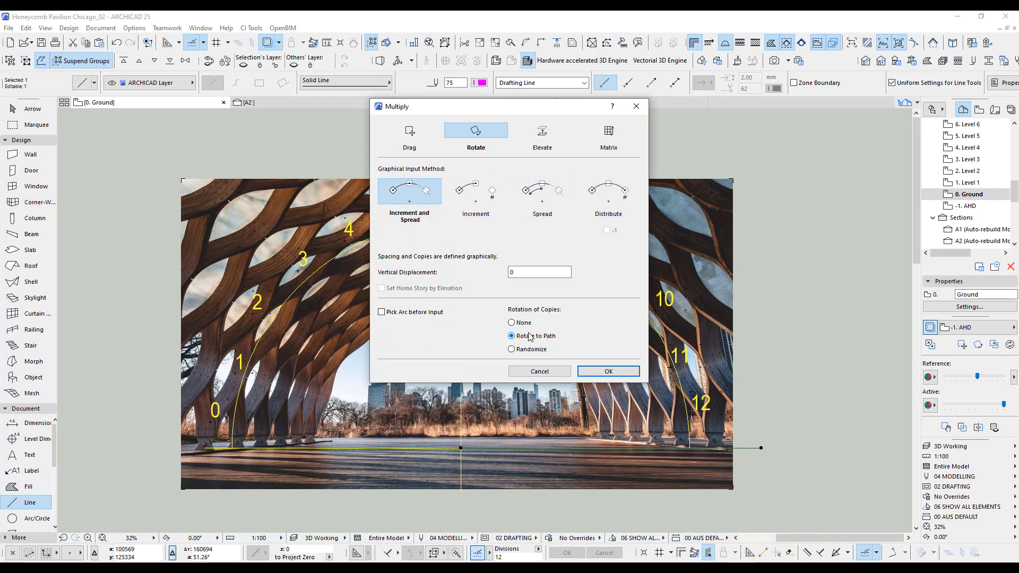
pyautogui.click(610, 372)
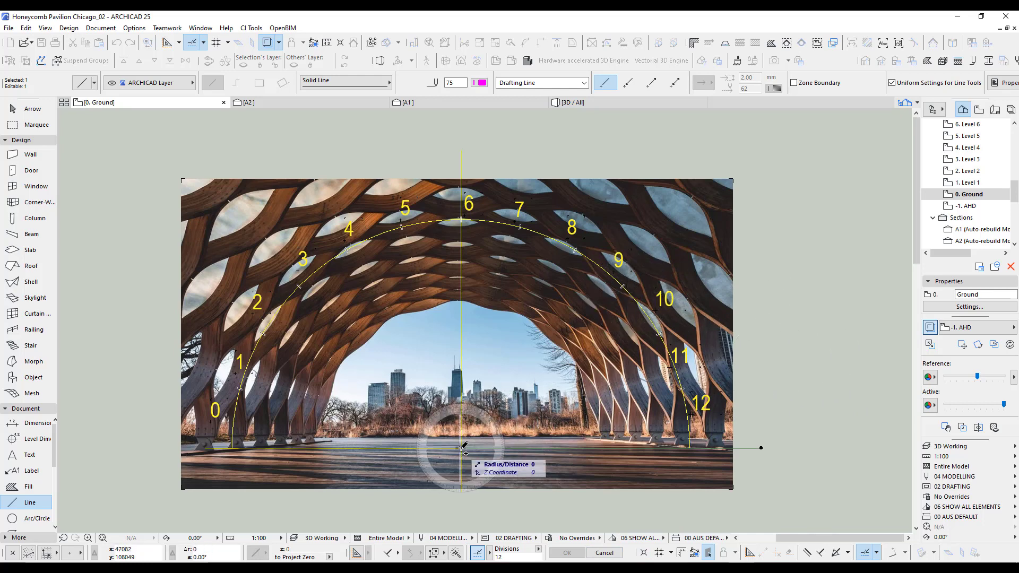
pyautogui.click(461, 448)
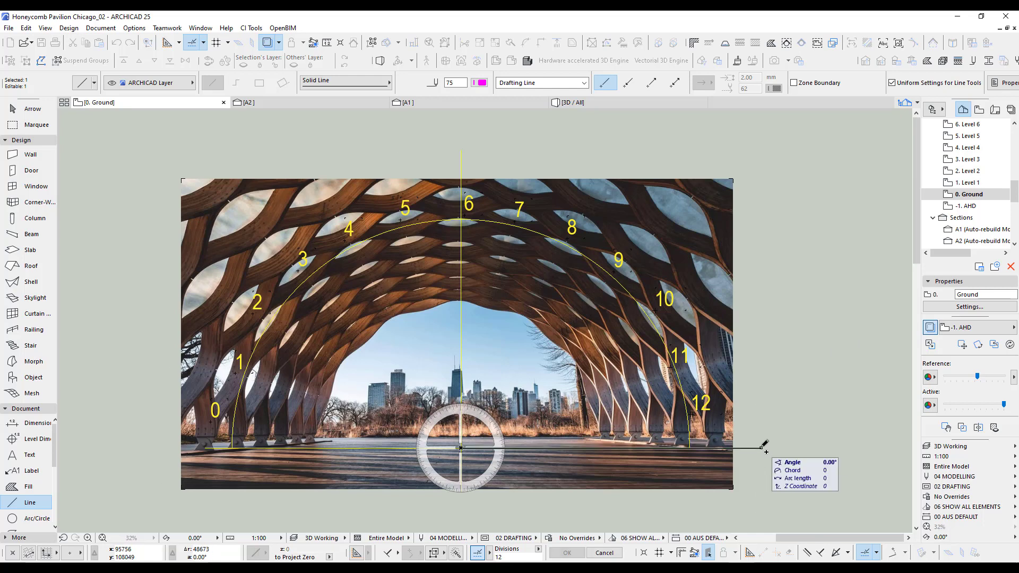
pyautogui.click(762, 448)
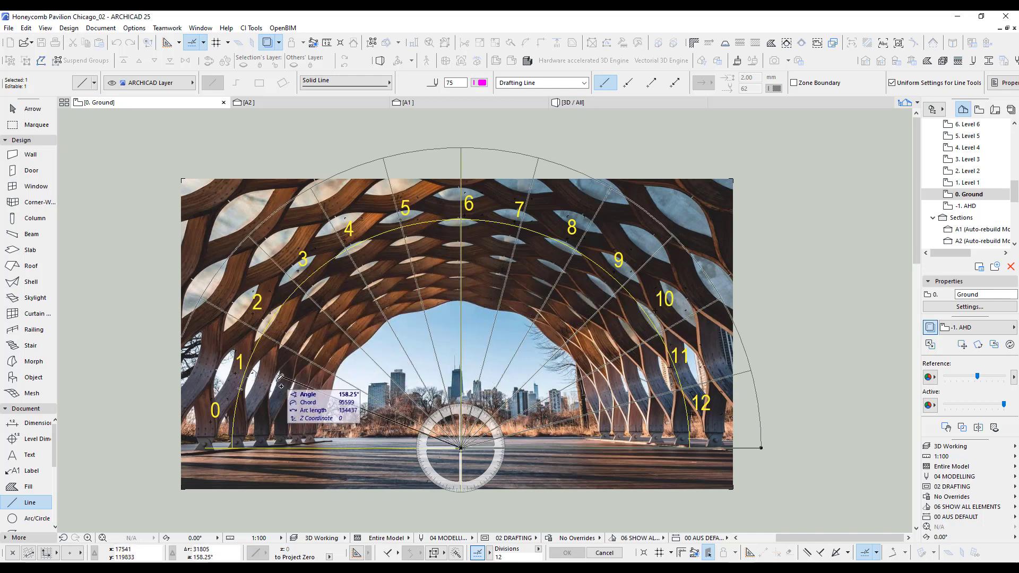
pyautogui.click(260, 448)
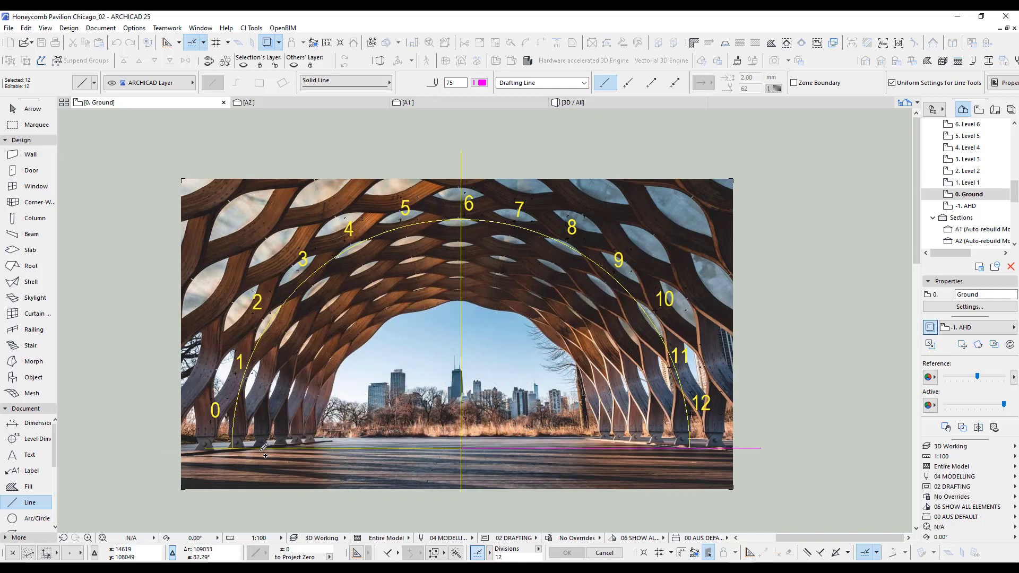
pyautogui.press('Escape')
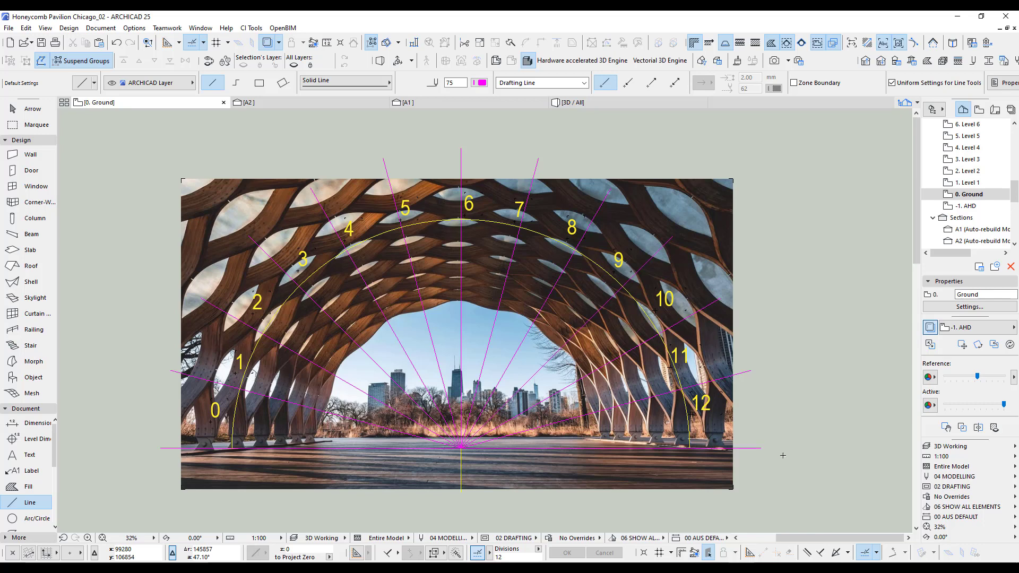
# Open section A1 and examine the red arch with its radial division lines against the storey levels and human figures.
pyautogui.scroll(-3, 728, 348)
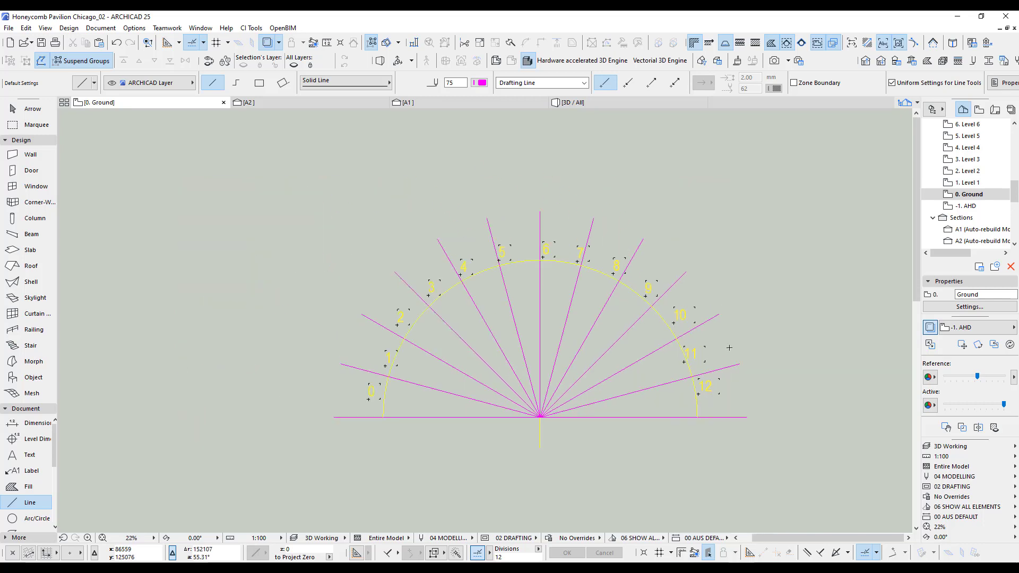
pyautogui.hscroll(5, 755, 316)
pyautogui.hscroll(5, 724, 314)
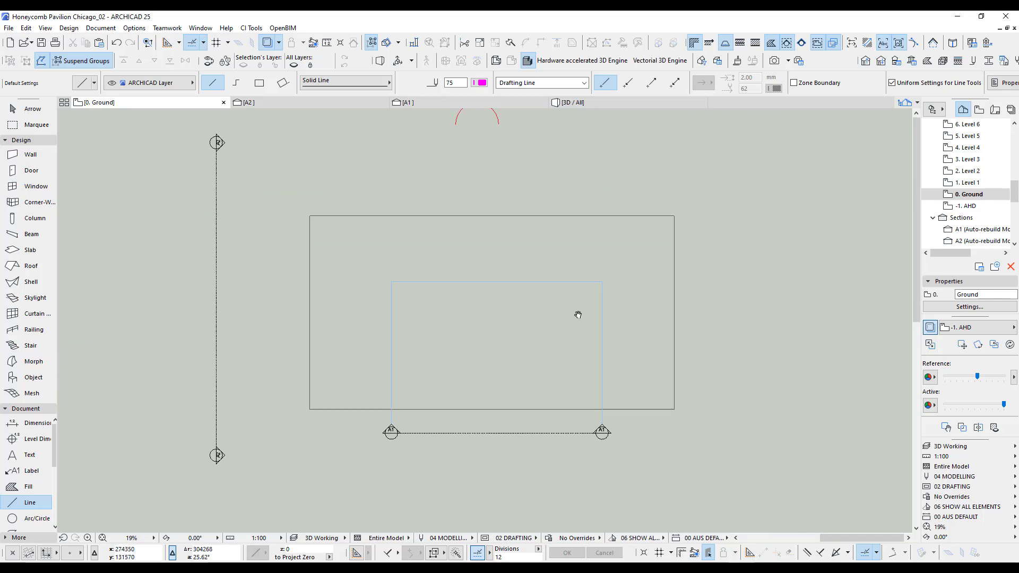
pyautogui.click(418, 103)
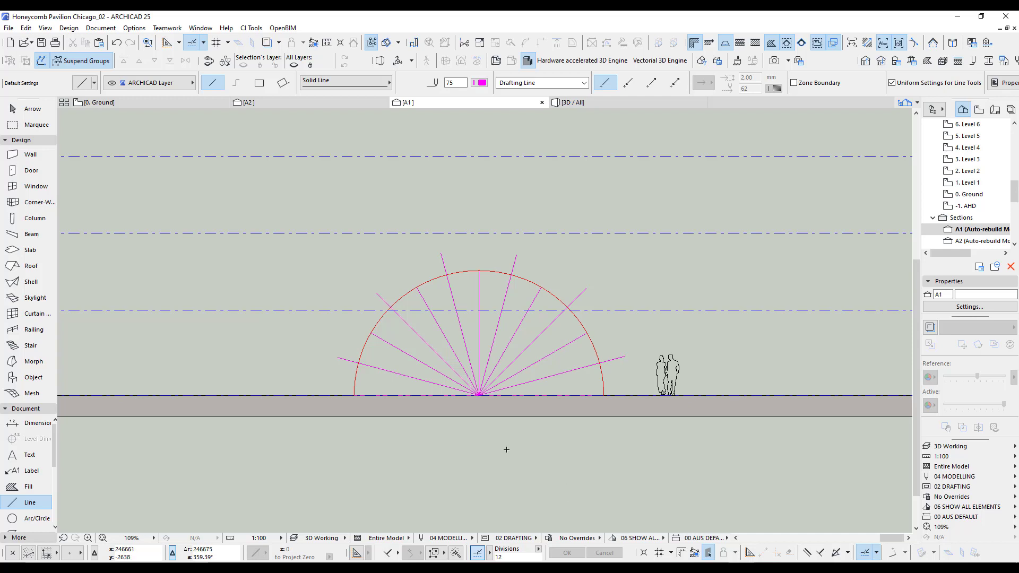
pyautogui.scroll(4, 506, 450)
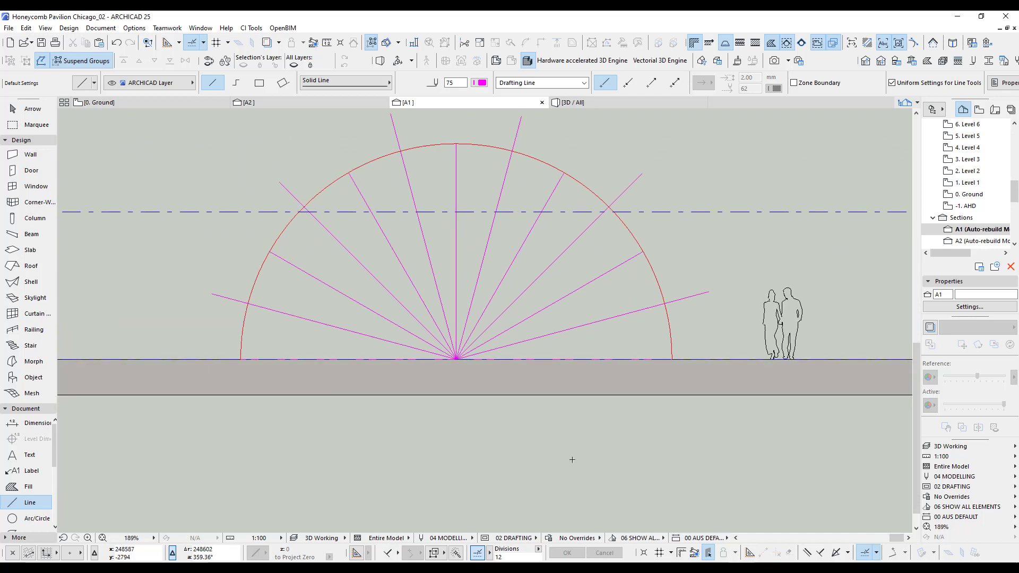
pyautogui.moveTo(572, 460); pyautogui.dragTo(576, 501, button='middle')
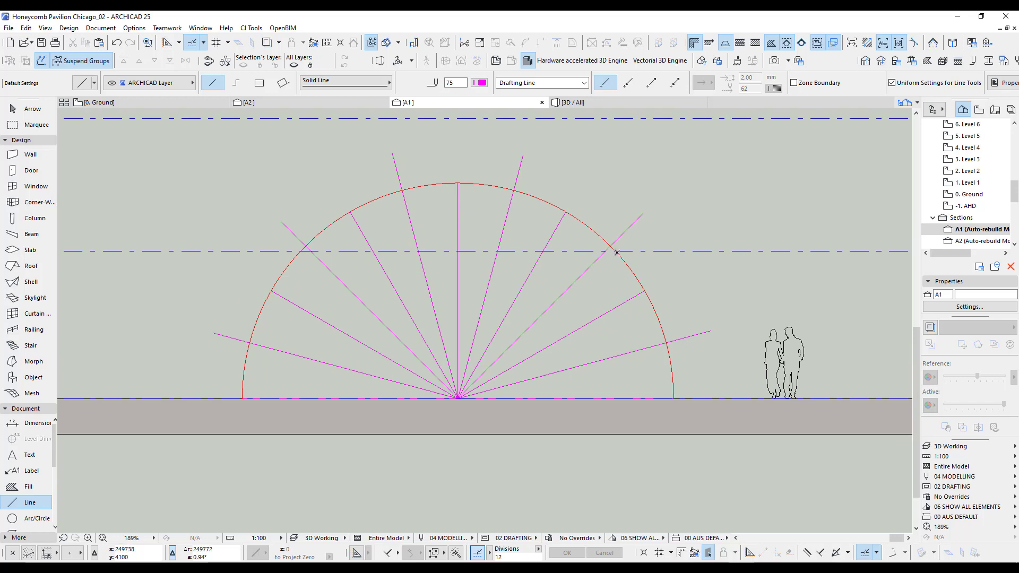
pyautogui.scroll(-15, 617, 253)
pyautogui.moveTo(157, 289); pyautogui.dragTo(459, 289, button='middle')
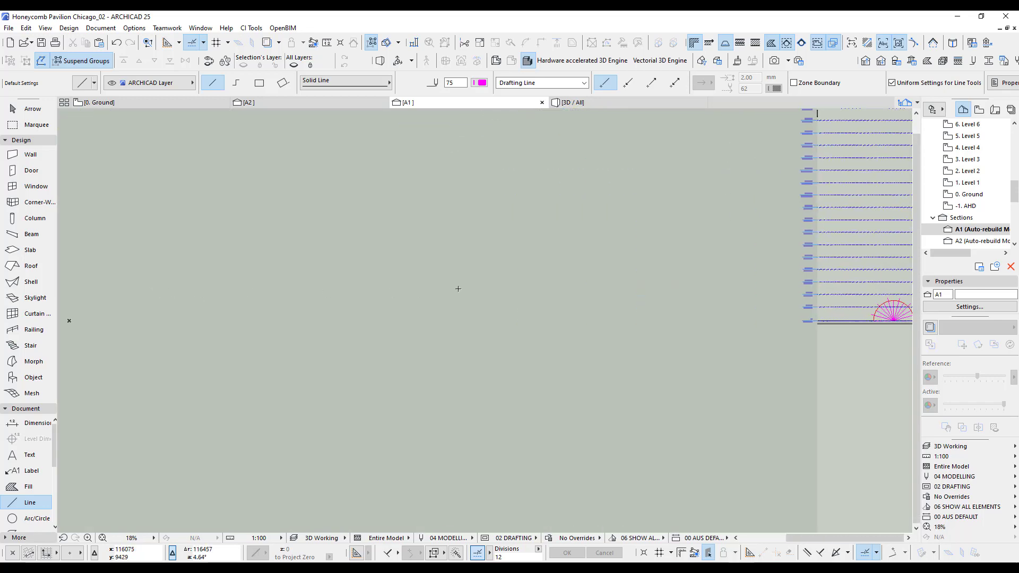
pyautogui.moveTo(717, 244); pyautogui.dragTo(277, 258, button='middle')
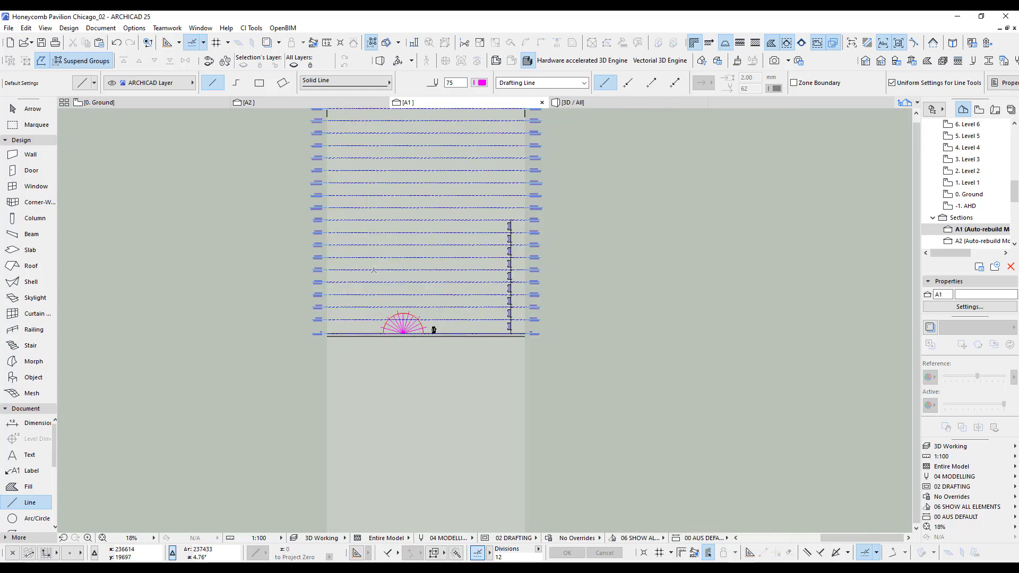
pyautogui.scroll(8, 397, 277)
# Return to the ground floor plan and examine how the radial lines pass through the numbered honeycomb openings in the photo.
pyautogui.press('F2')
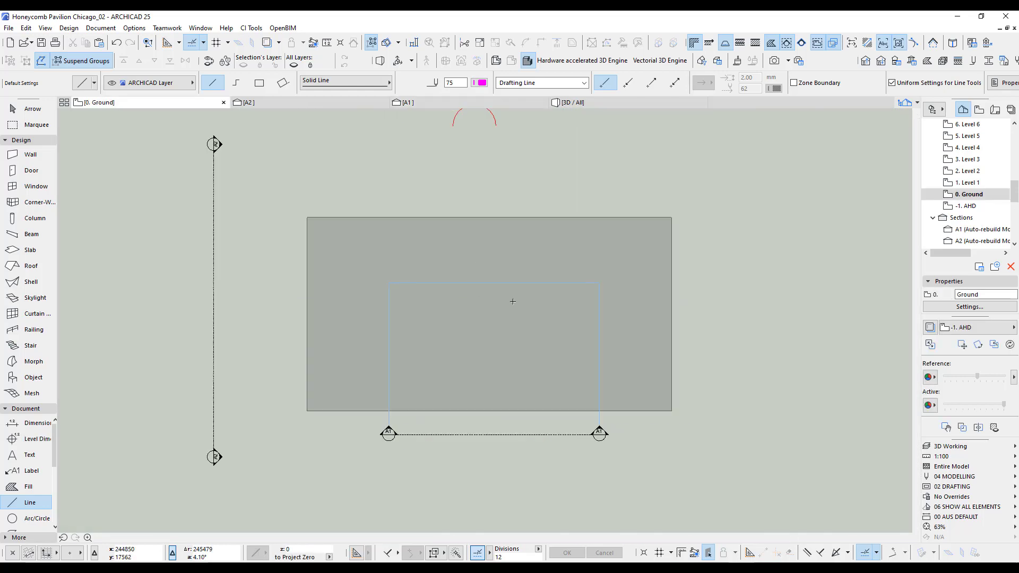
pyautogui.scroll(-5, 301, 336)
pyautogui.moveTo(301, 337); pyautogui.dragTo(803, 331, button='middle')
pyautogui.scroll(12, 550, 308)
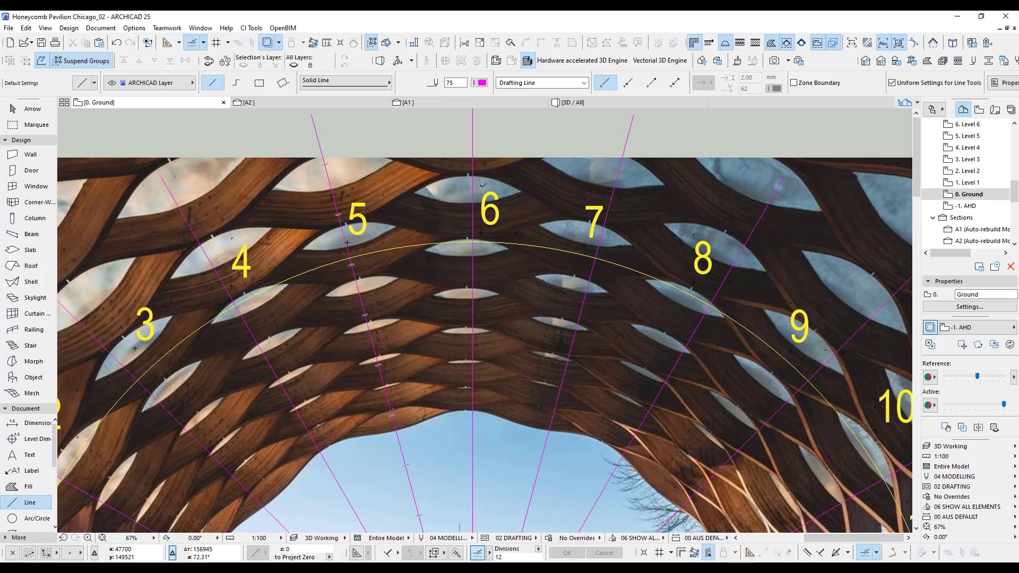
pyautogui.scroll(-5, 440, 196)
# In section A1, draw a horizontal chord about 3106 mm long between the arch's intersections with the radial lines on either side of the vertical one.
pyautogui.click(448, 103)
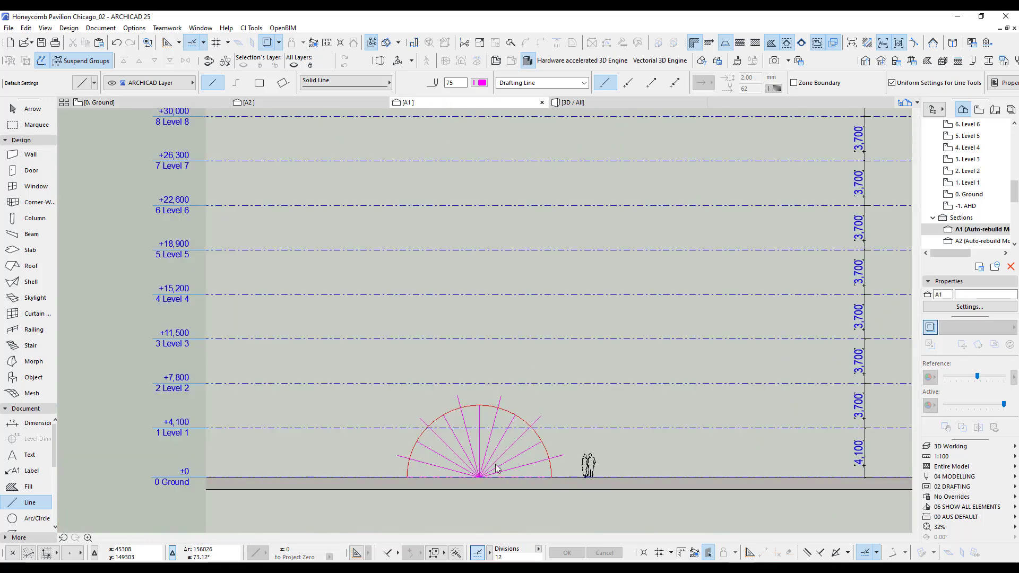
pyautogui.scroll(6, 499, 404)
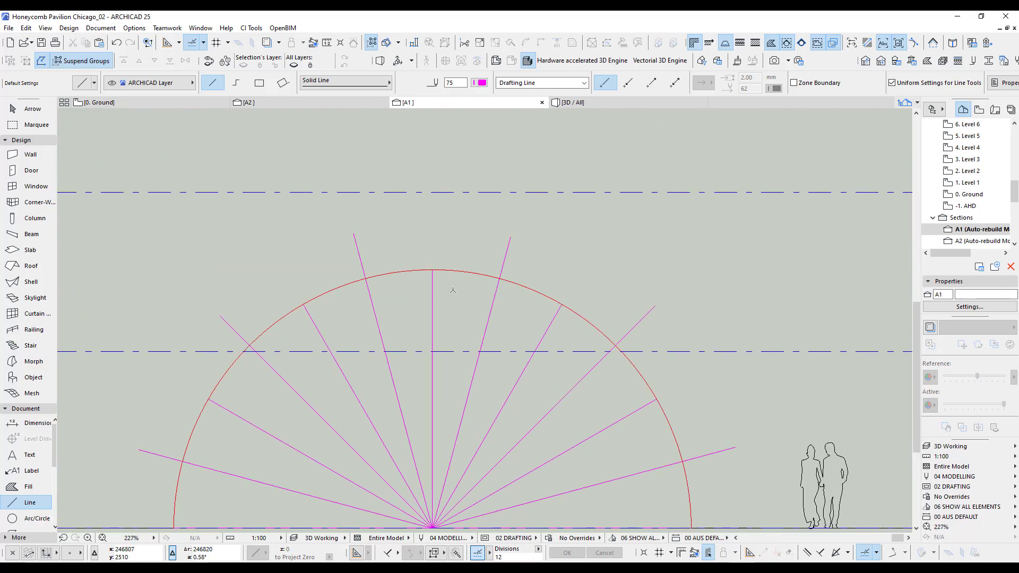
pyautogui.scroll(3, 422, 289)
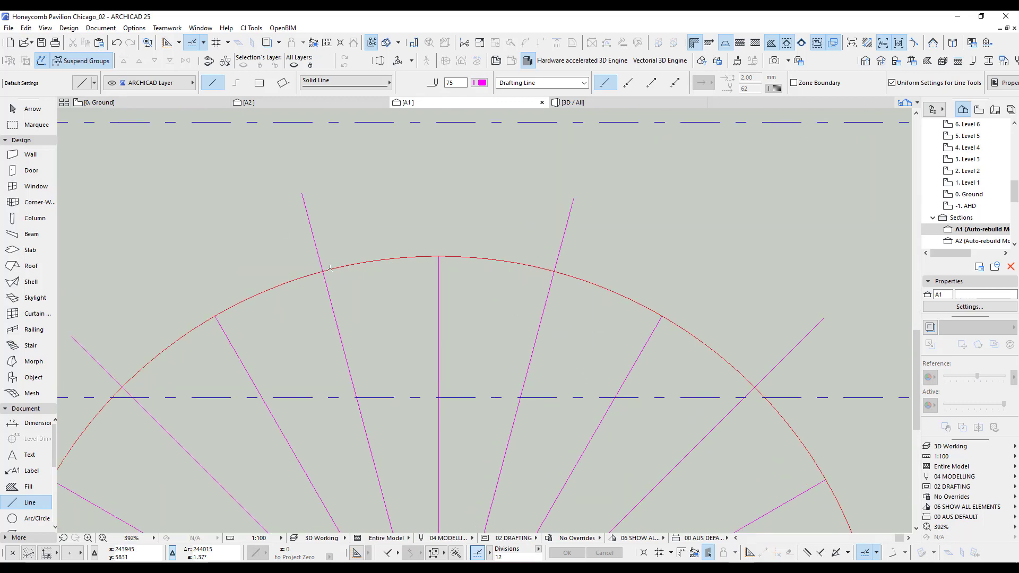
pyautogui.click(24, 522)
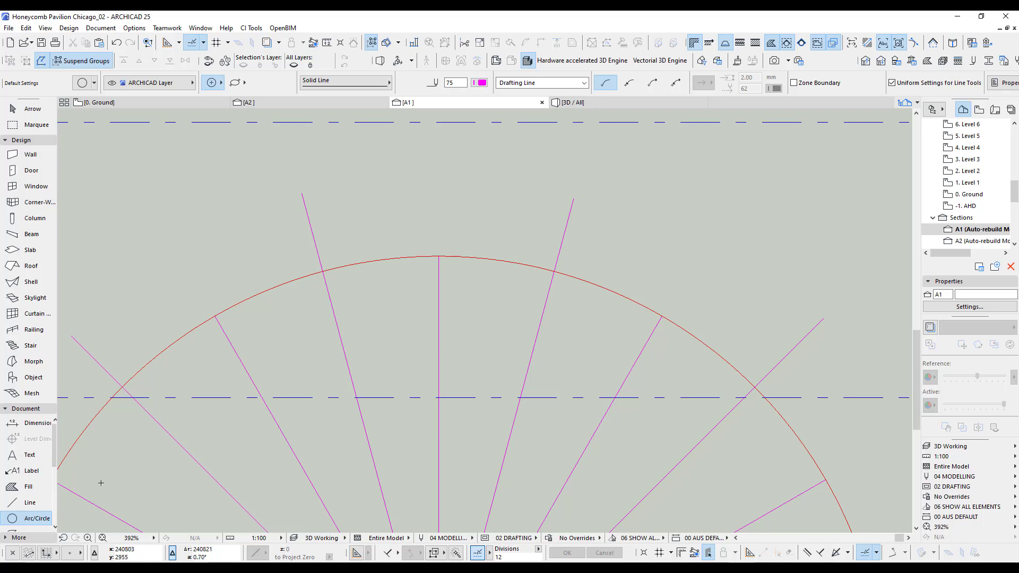
pyautogui.click(27, 503)
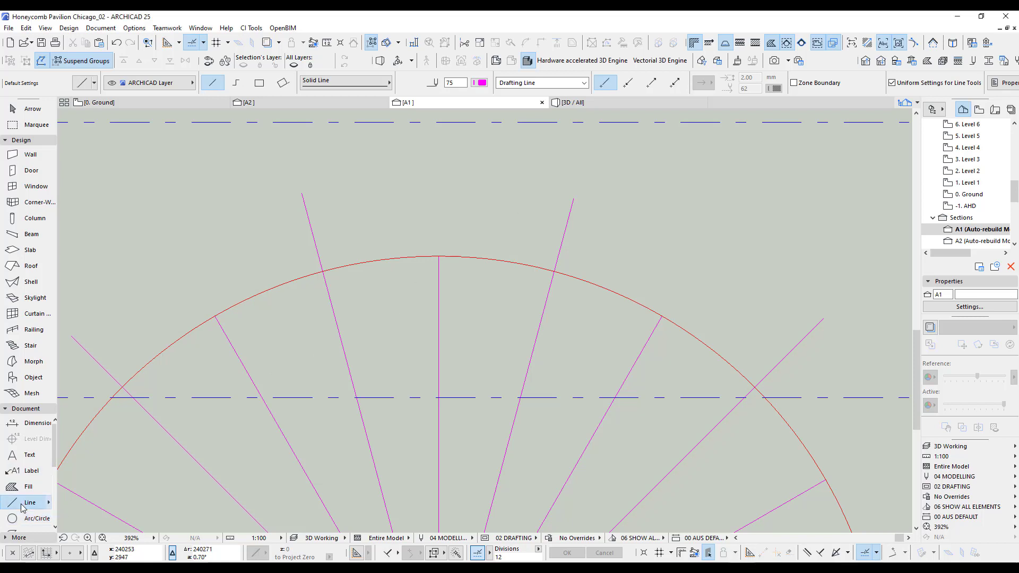
pyautogui.click(323, 272)
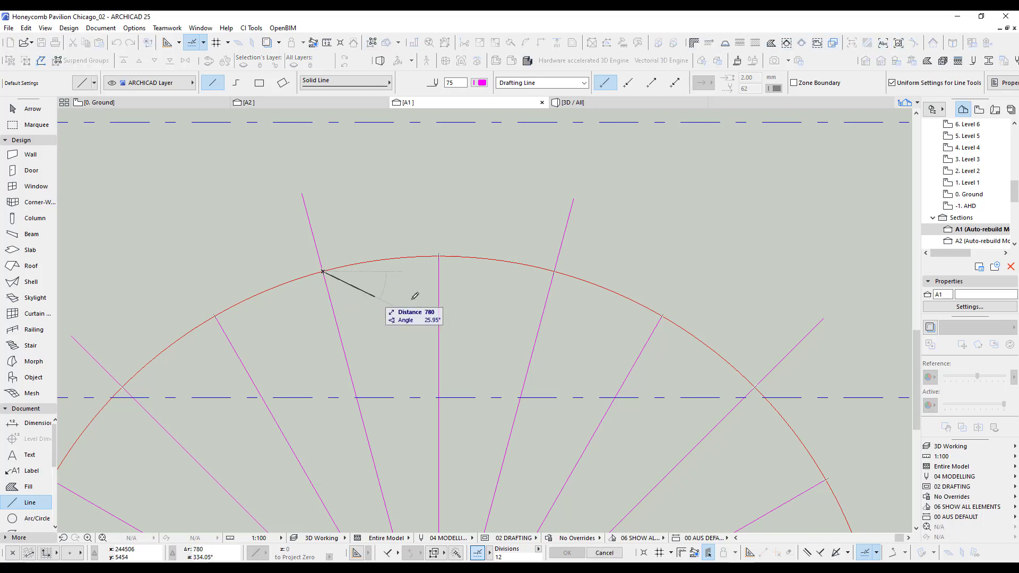
pyautogui.click(554, 271)
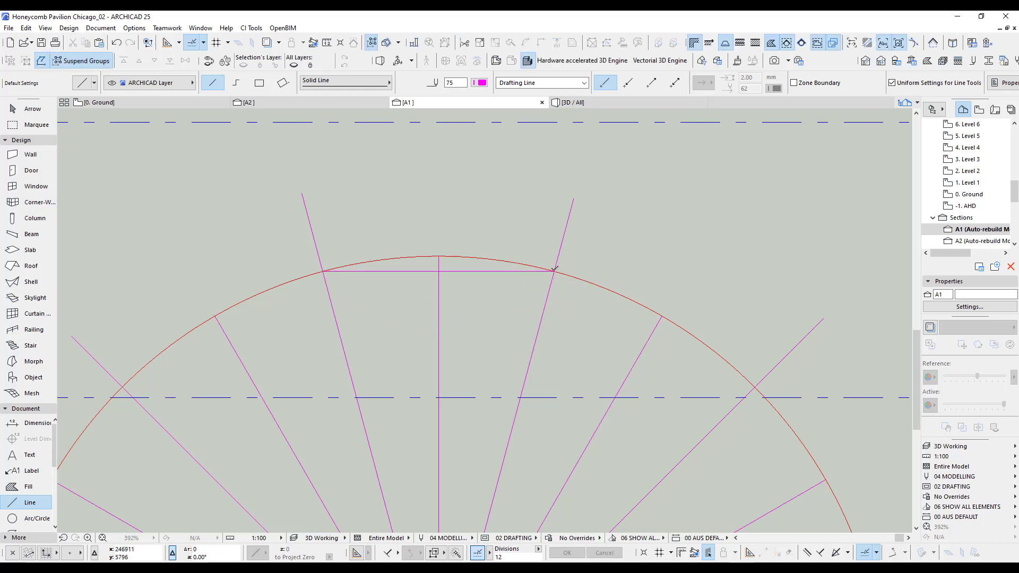
# Draw a vertical line upward from the chord's right end and spread copies of it across to the left end in 4 equal divisions.
pyautogui.click(554, 271)
pyautogui.click(554, 192)
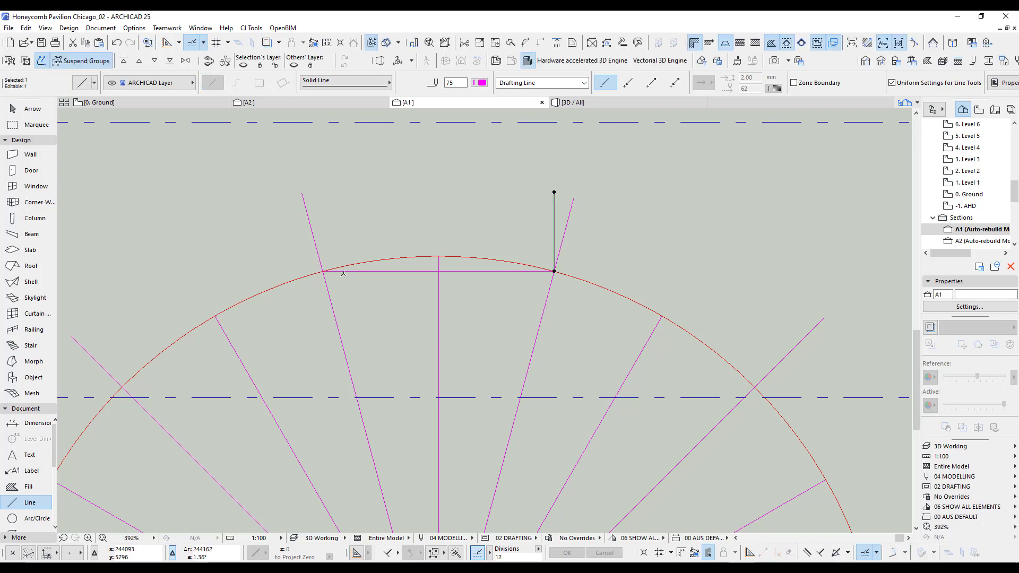
pyautogui.doubleClick(497, 554)
pyautogui.write('4')
pyautogui.hotkey('ctrl', 'd')
pyautogui.click(555, 234)
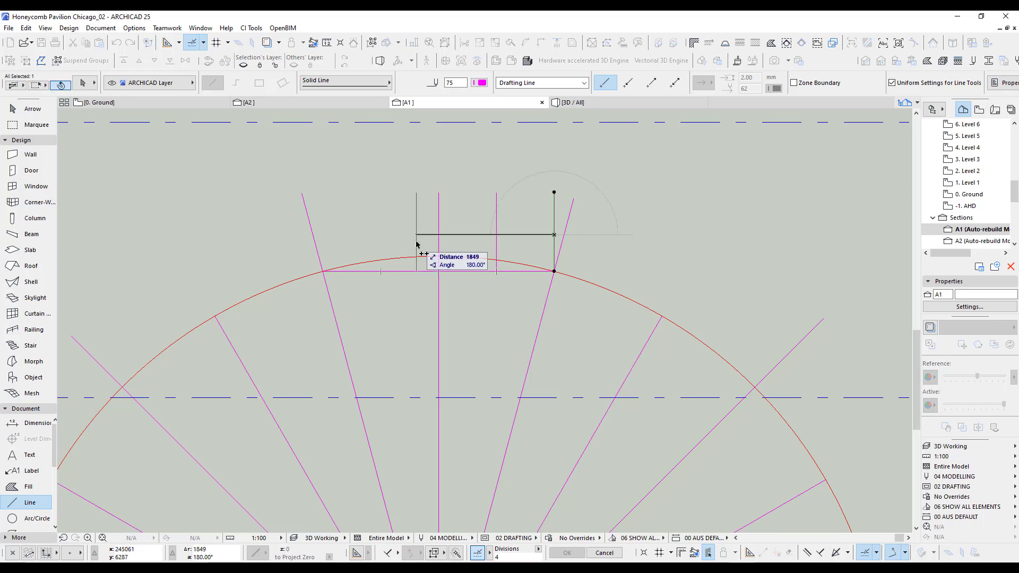
pyautogui.click(324, 272)
pyautogui.press('Escape')
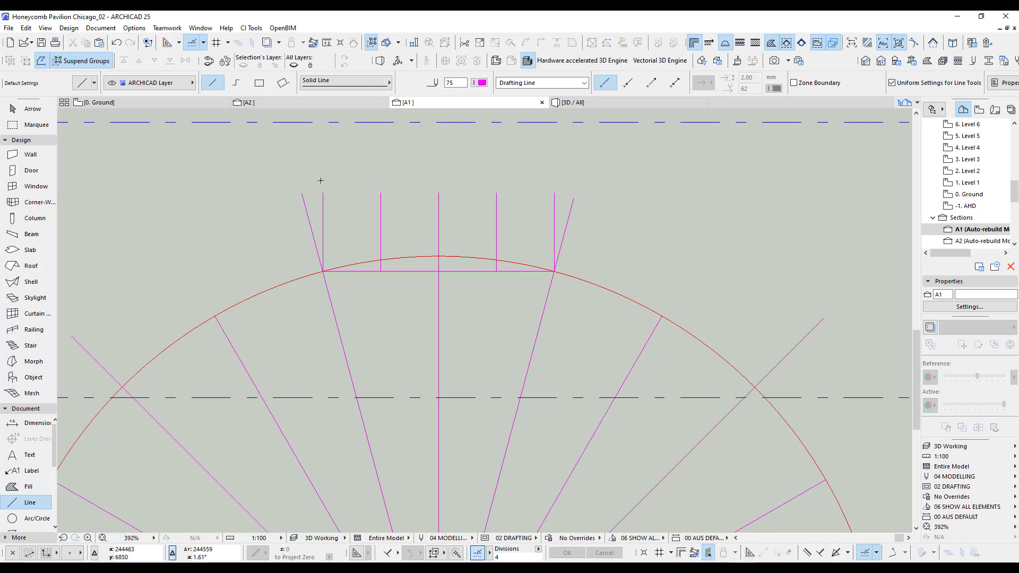
# Move the horizontal chord up to the mid-height of the five vertical lines.
pyautogui.click(24, 109)
pyautogui.moveTo(448, 272); pyautogui.dragTo(450, 234)
pyautogui.click(638, 215)
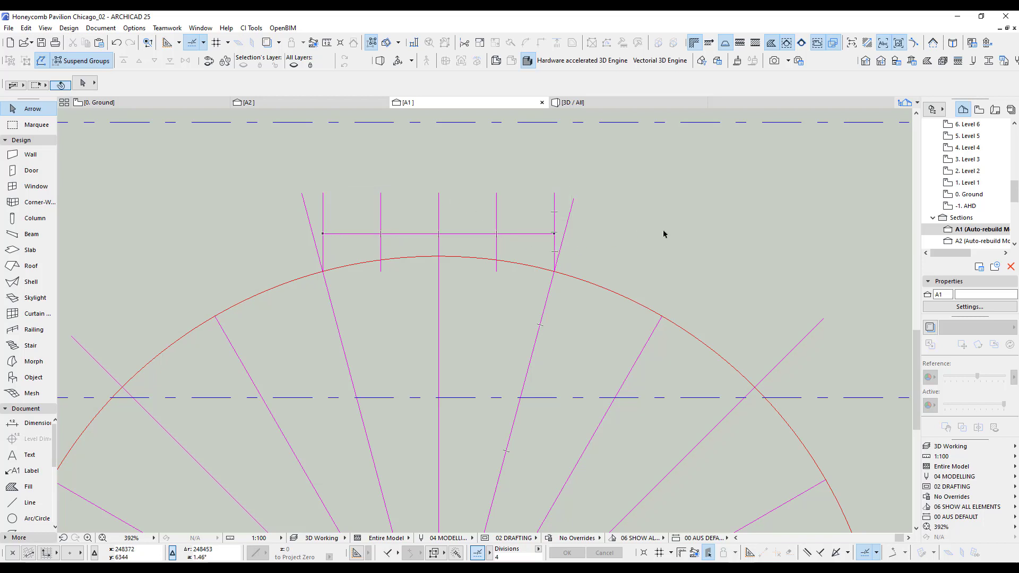
# Draw an arc of about 927 mm radius centred on the middle vertical's lower end, spanning the horizontal line's crossings with the second and fourth verticals.
pyautogui.click(22, 518)
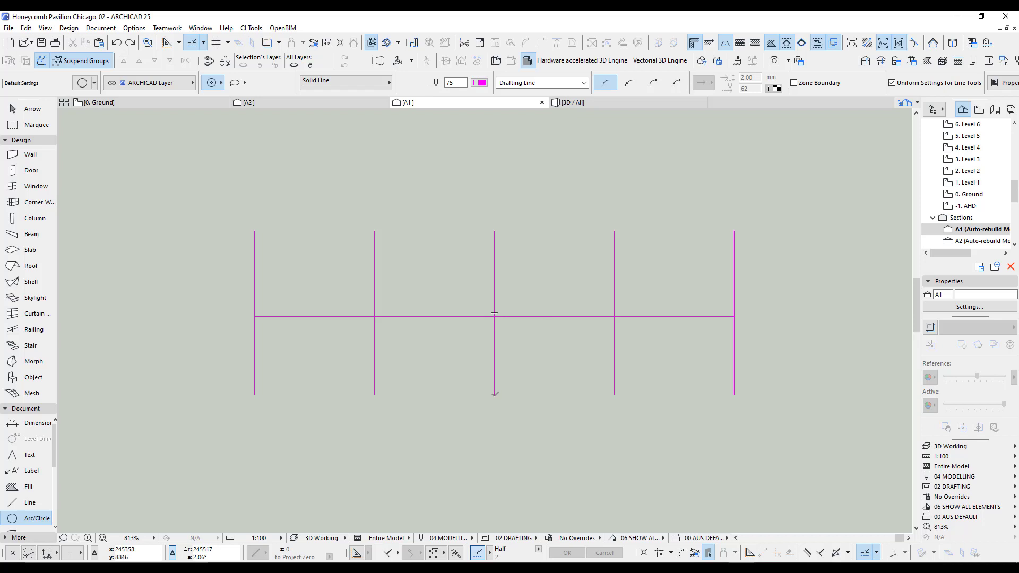
pyautogui.click(495, 394)
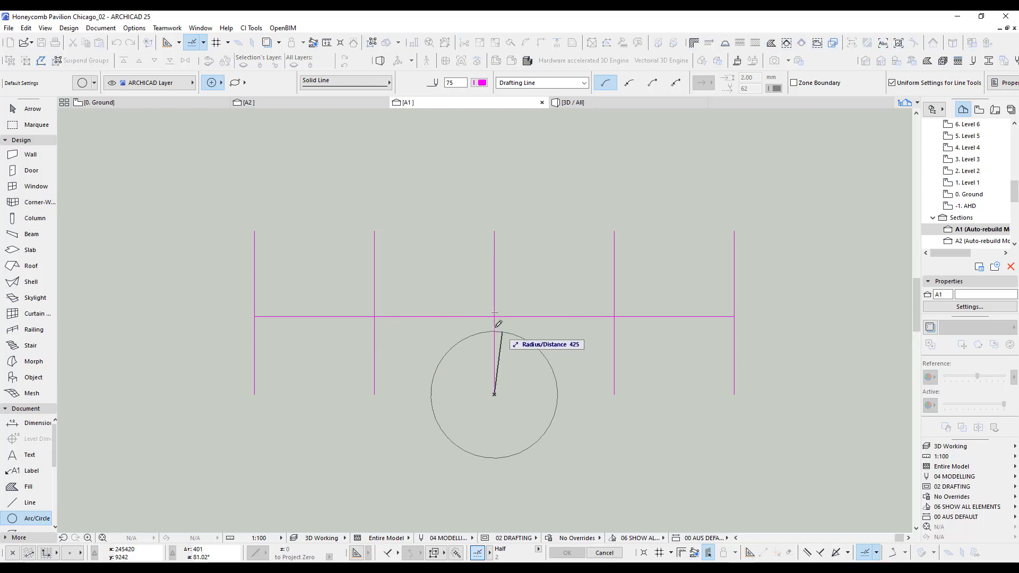
pyautogui.scroll(4, 498, 324)
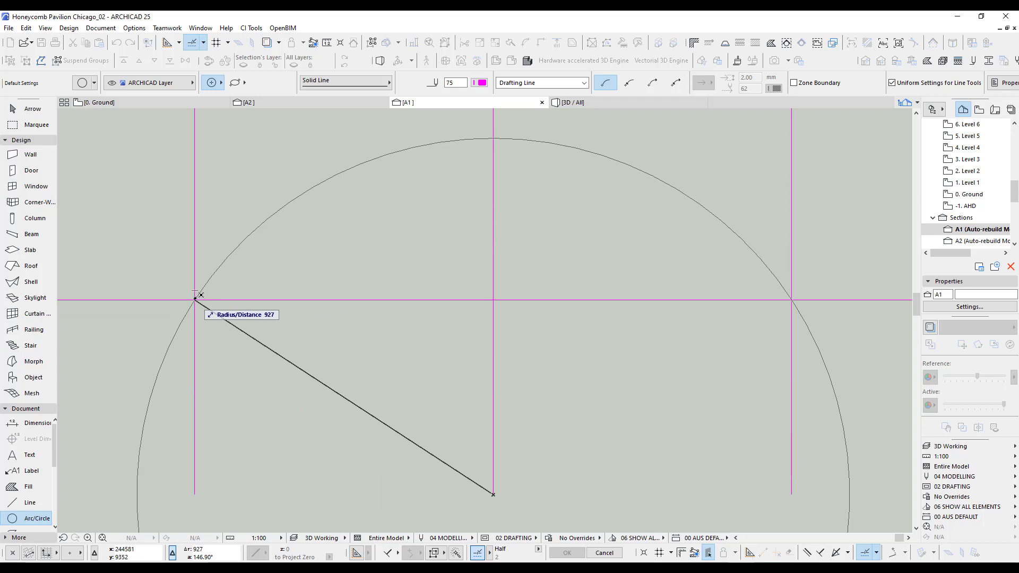
pyautogui.click(195, 299)
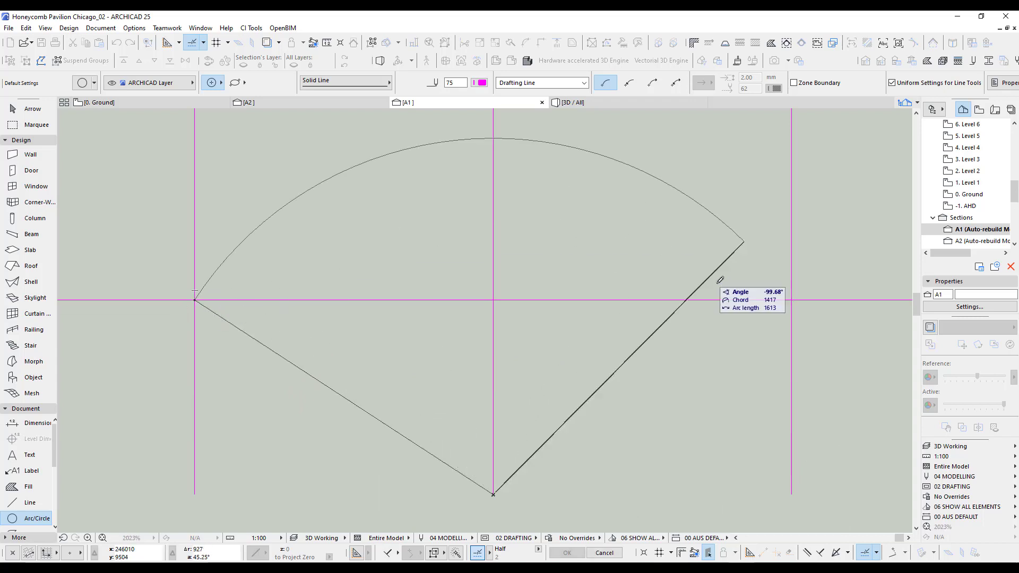
pyautogui.click(792, 299)
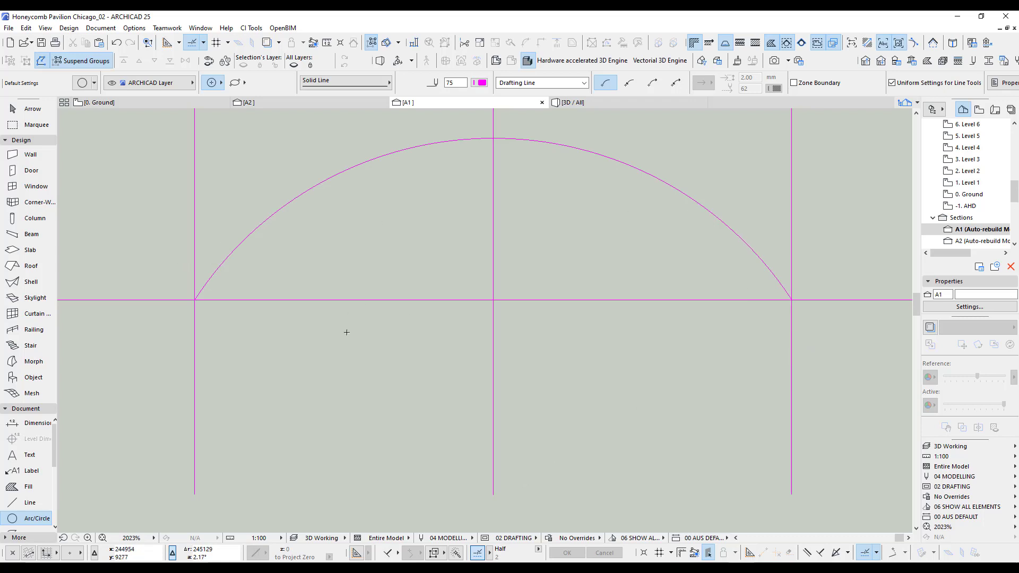
# Select the arc spanning the second and fourth vertical lines.
pyautogui.scroll(-5, 347, 333)
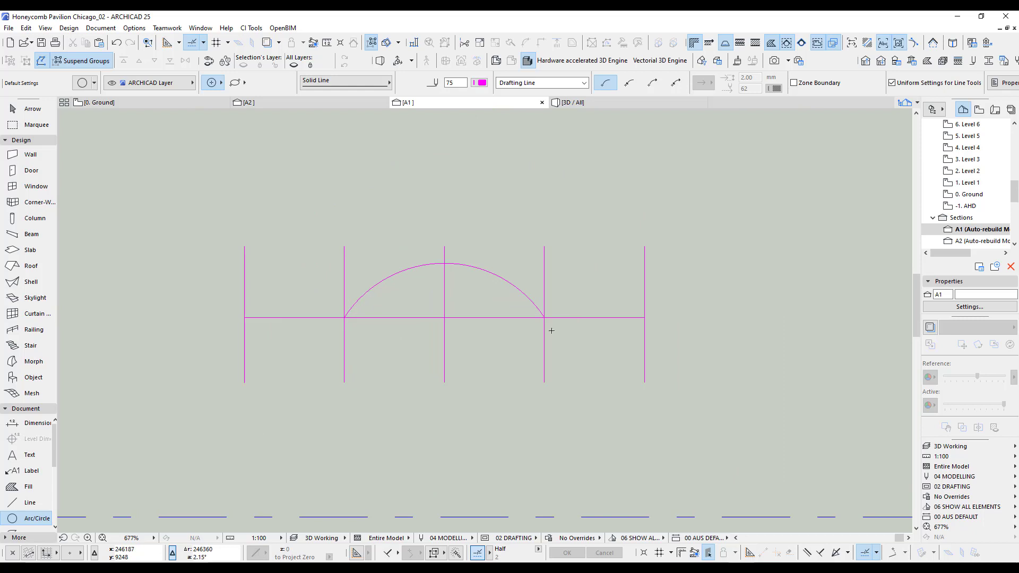
pyautogui.scroll(4, 552, 331)
pyautogui.scroll(-2, 558, 321)
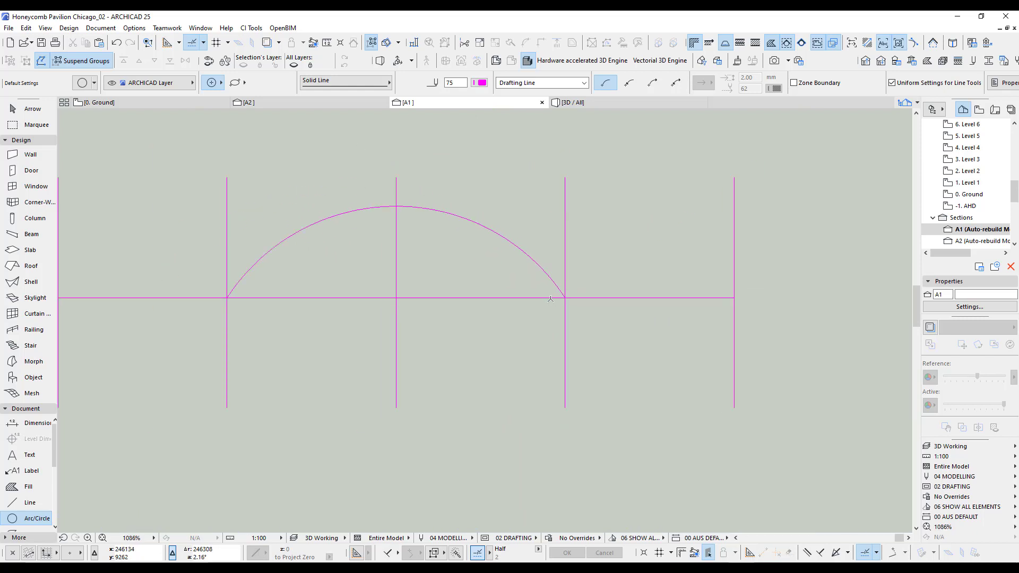
pyautogui.keyDown('shift'); pyautogui.click(518, 256); pyautogui.keyUp('shift')
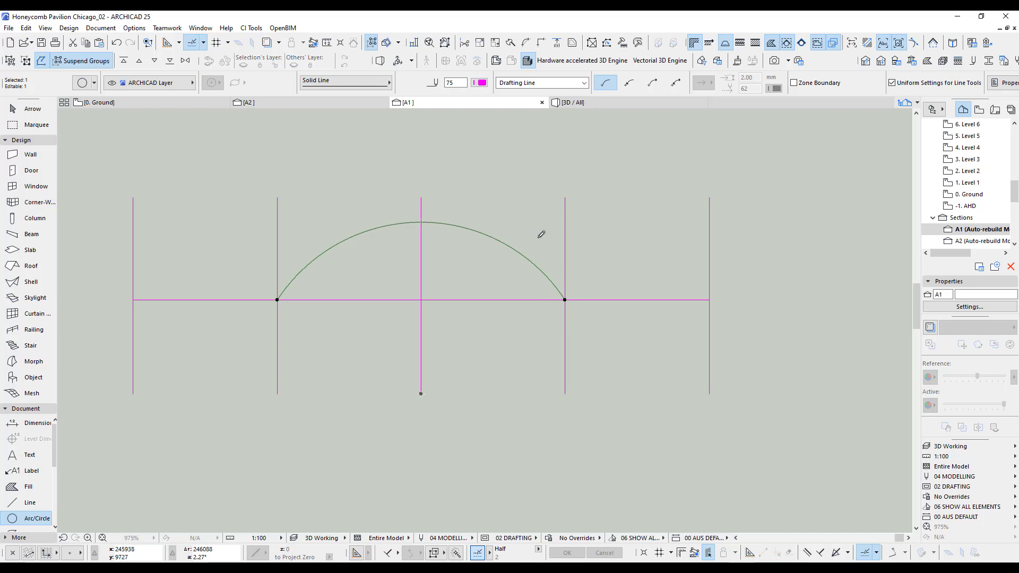
pyautogui.click(565, 300)
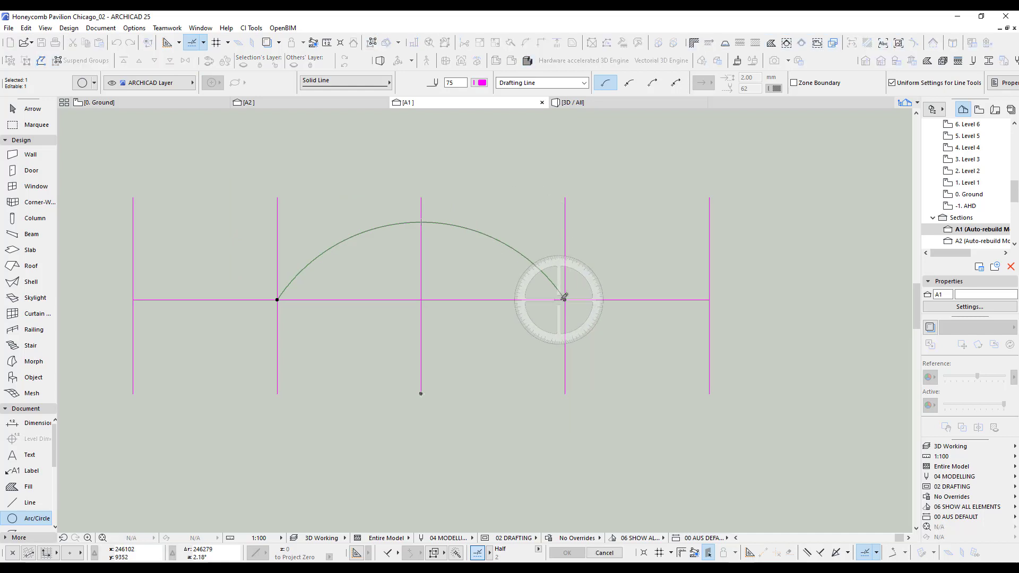
pyautogui.click(565, 355)
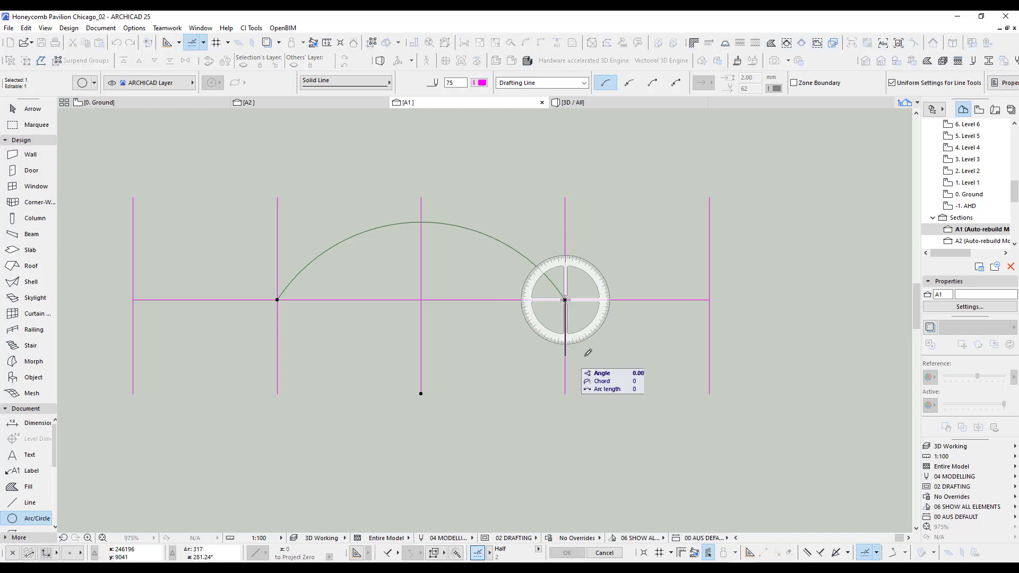
pyautogui.click(566, 231)
pyautogui.hotkey('ctrl', 'z')
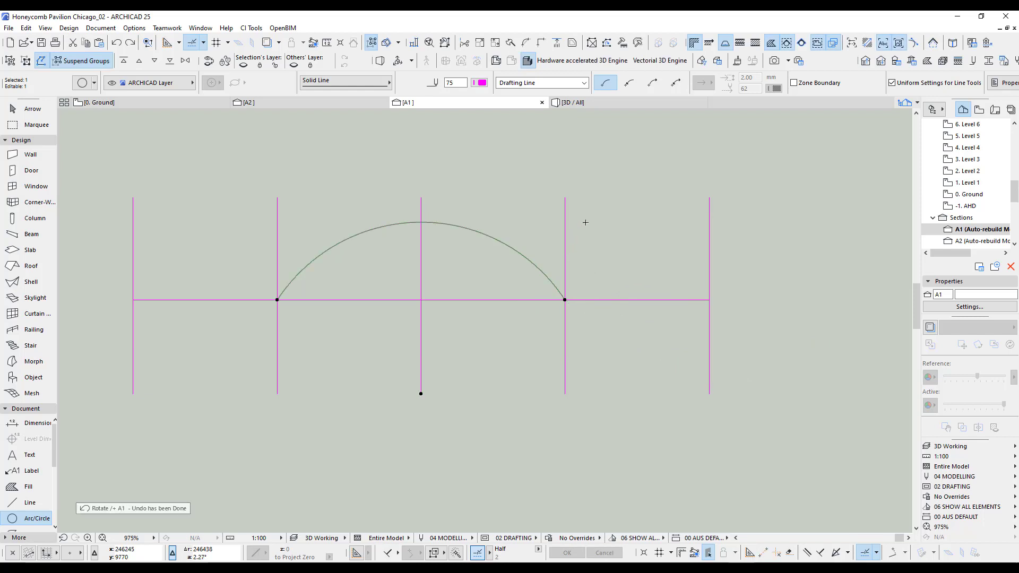
# Rotate a copy of the selected arc 180° about its right endpoint on the fourth vertical line.
pyautogui.click(565, 300)
pyautogui.click(566, 254)
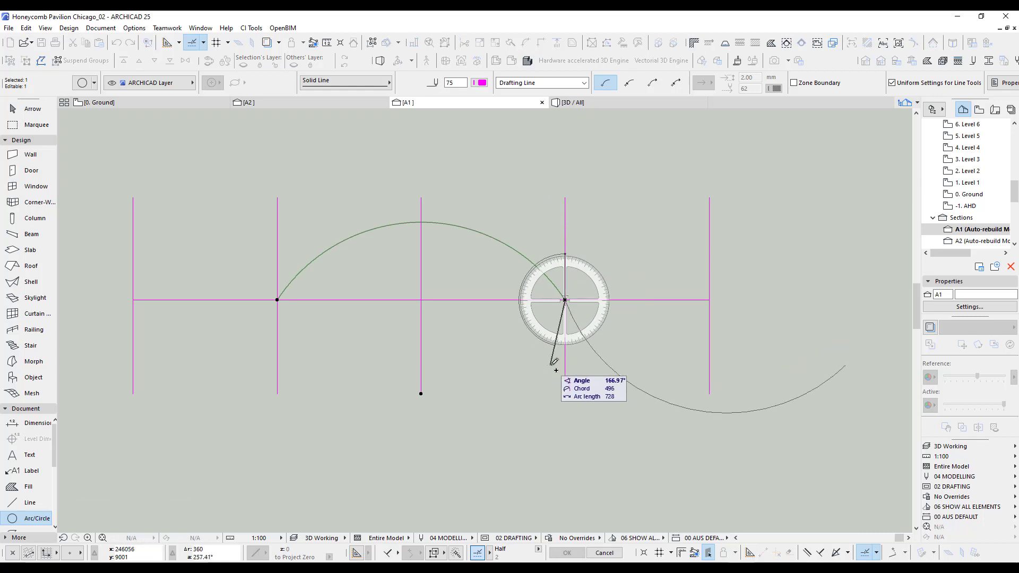
pyautogui.click(566, 364)
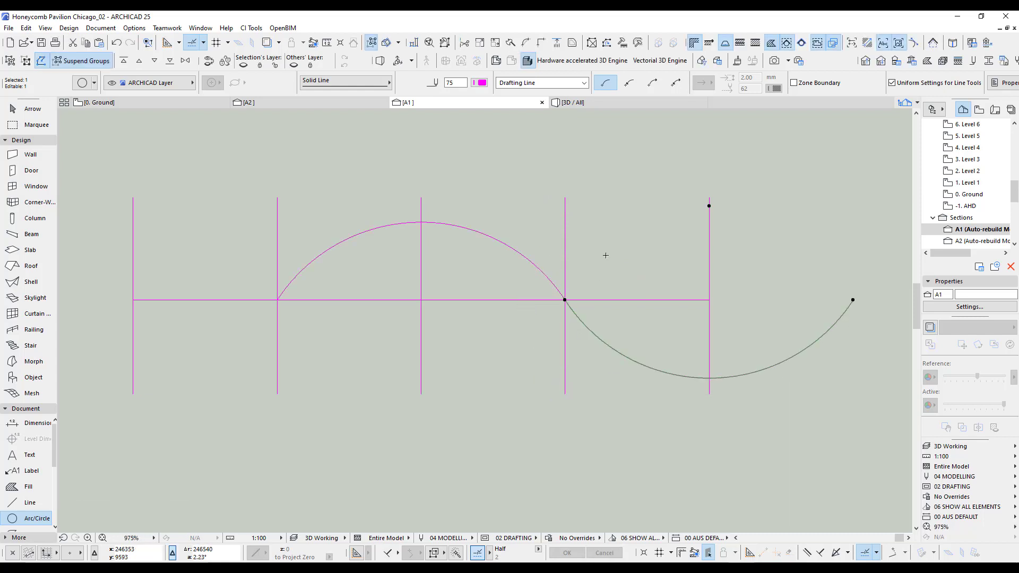
# Mirror a copy of the rotated lower arc about the middle vertical line and clear the selection.
pyautogui.hotkey('ctrl', 'shift', 'm')
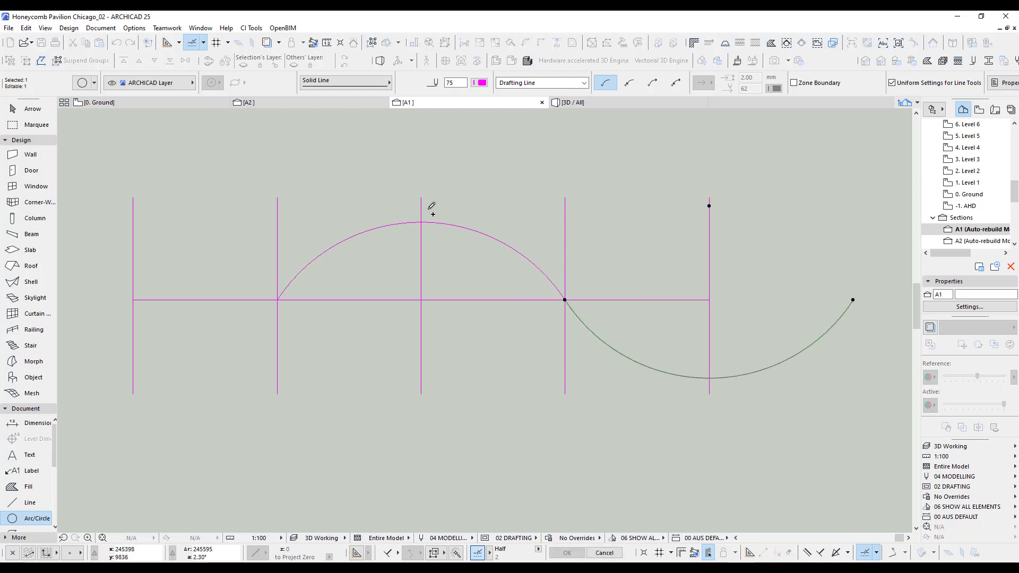
pyautogui.click(421, 203)
pyautogui.click(422, 181)
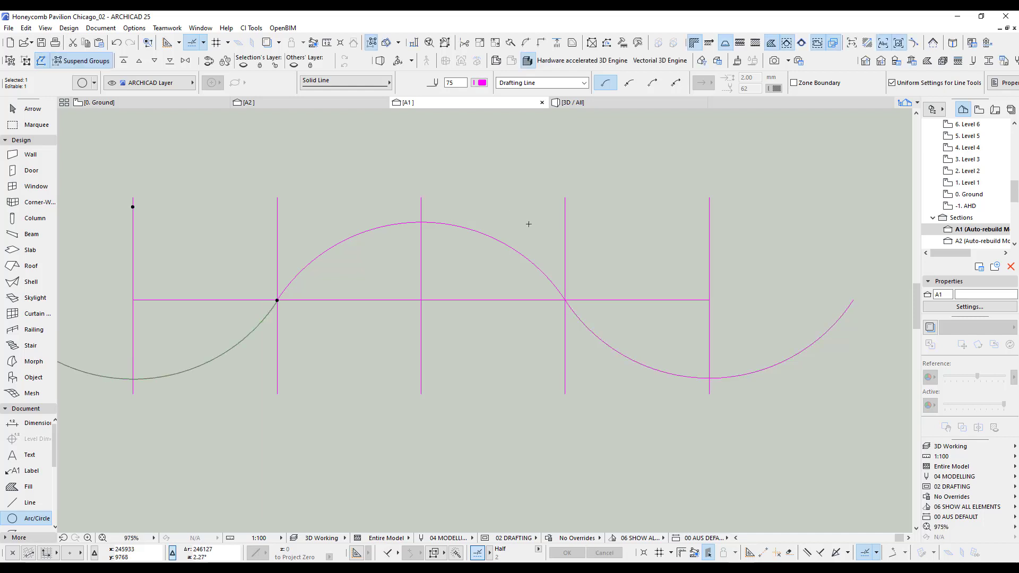
pyautogui.moveTo(542, 234); pyautogui.dragTo(615, 260, button='middle')
pyautogui.press('Escape')
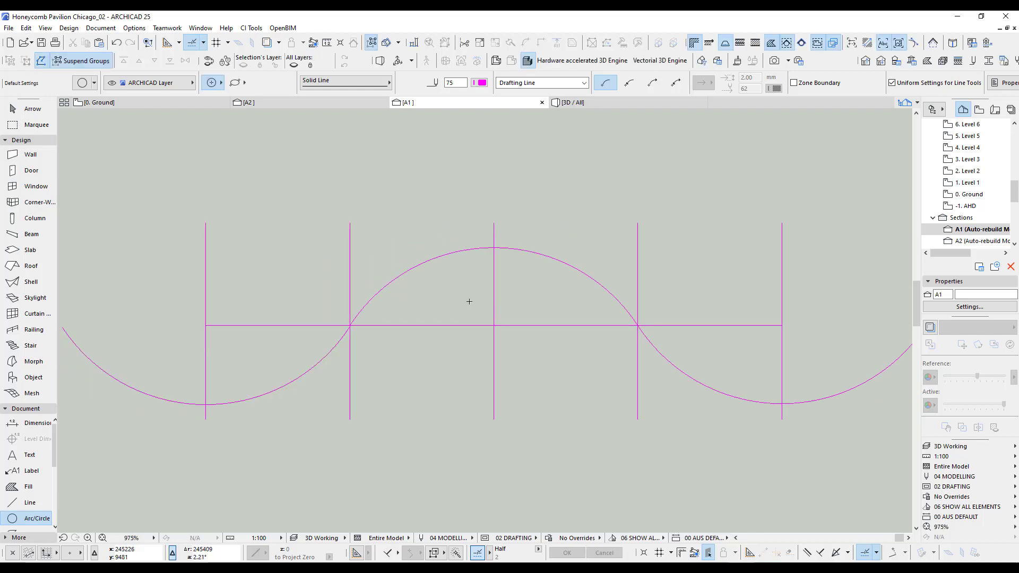
# Mirror a copy of the central upper arc about the horizontal line.
pyautogui.scroll(-1, 470, 302)
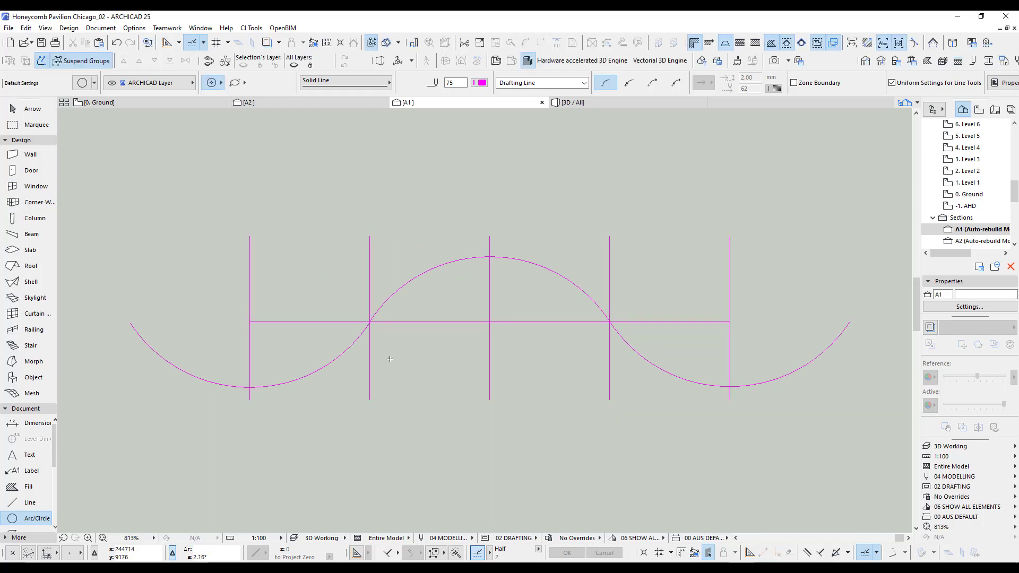
pyautogui.keyDown('shift'); pyautogui.click(468, 258); pyautogui.keyUp('shift')
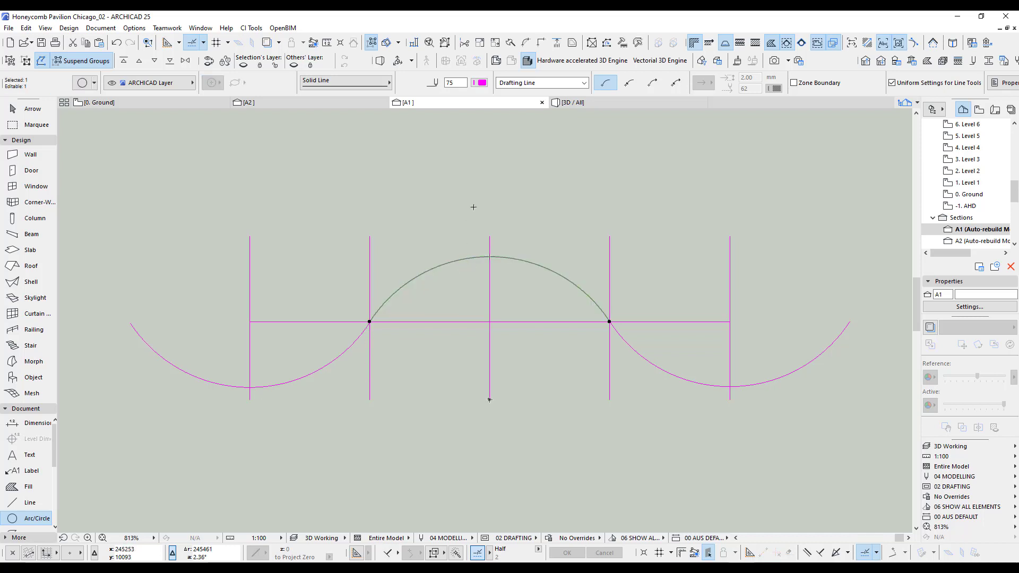
pyautogui.hotkey('ctrl', 'shift', 'm')
pyautogui.click(539, 322)
pyautogui.click(555, 321)
# Compare the drawn arcs in section A1 with the honeycomb openings near division 6 in the Ground plan's reference photo.
pyautogui.click(181, 105)
pyautogui.scroll(-3, 455, 278)
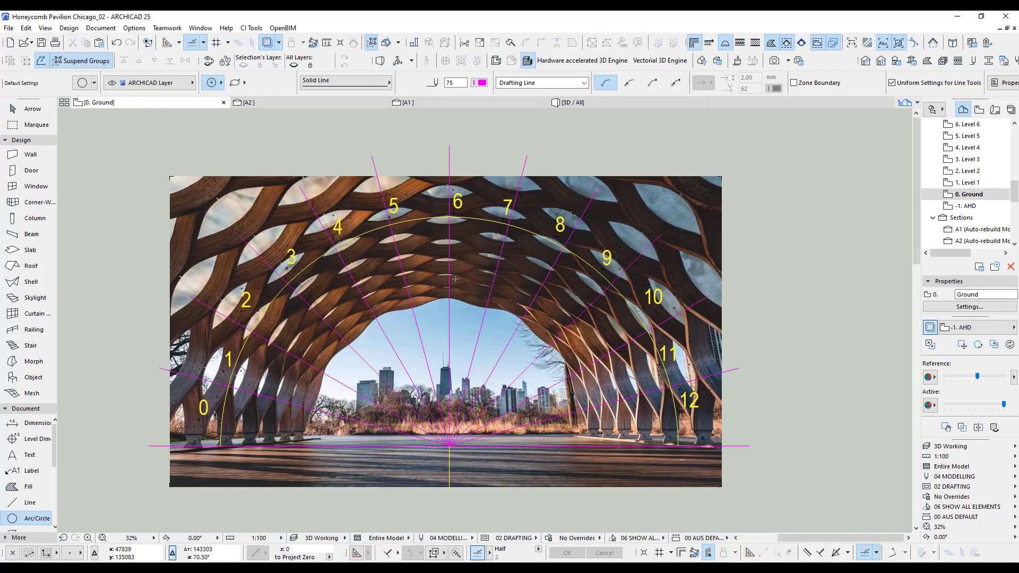
pyautogui.click(452, 102)
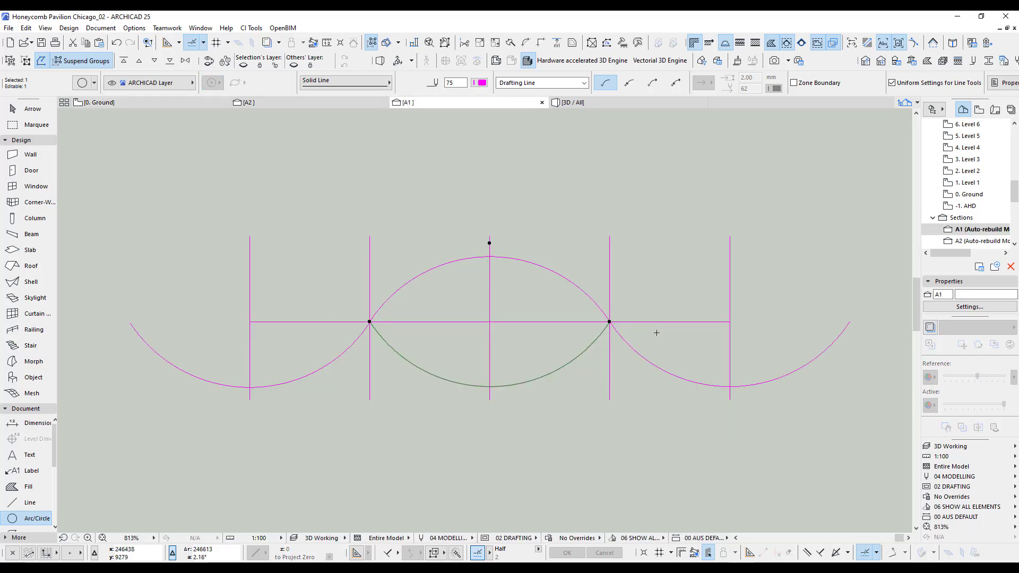
pyautogui.scroll(-1, 658, 352)
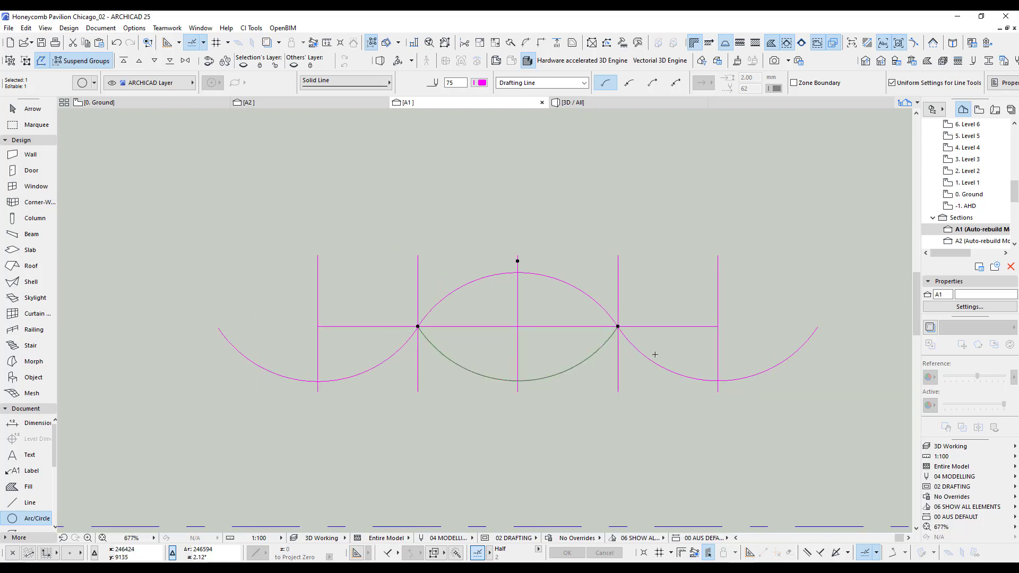
pyautogui.press('Escape')
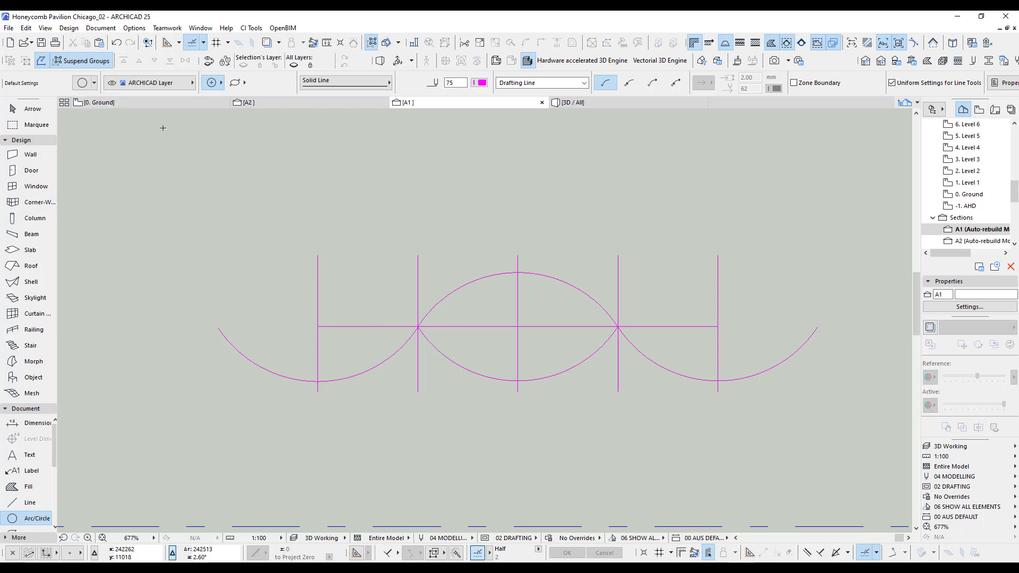
pyautogui.click(155, 103)
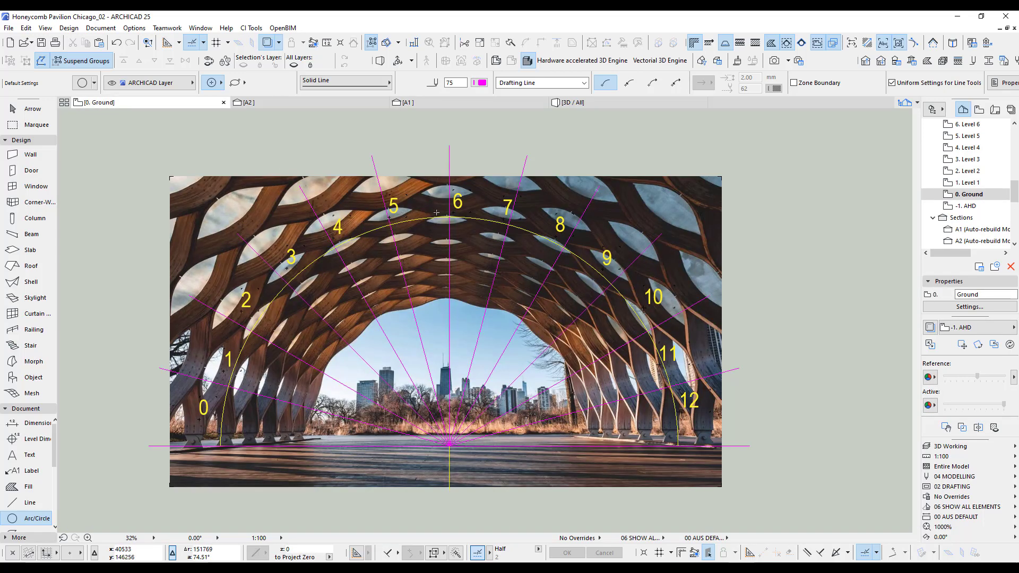
pyautogui.scroll(3, 442, 213)
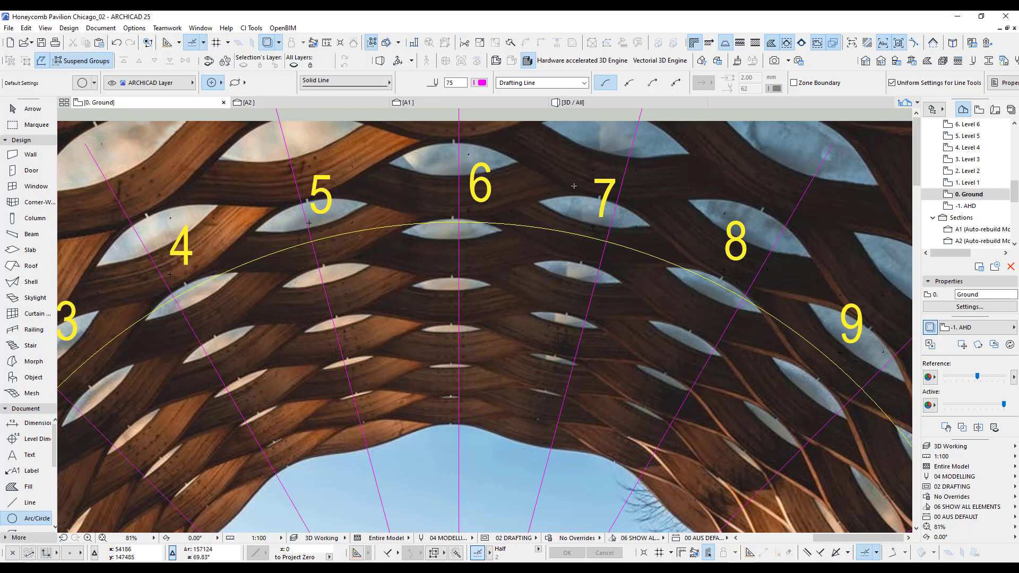
pyautogui.click(449, 102)
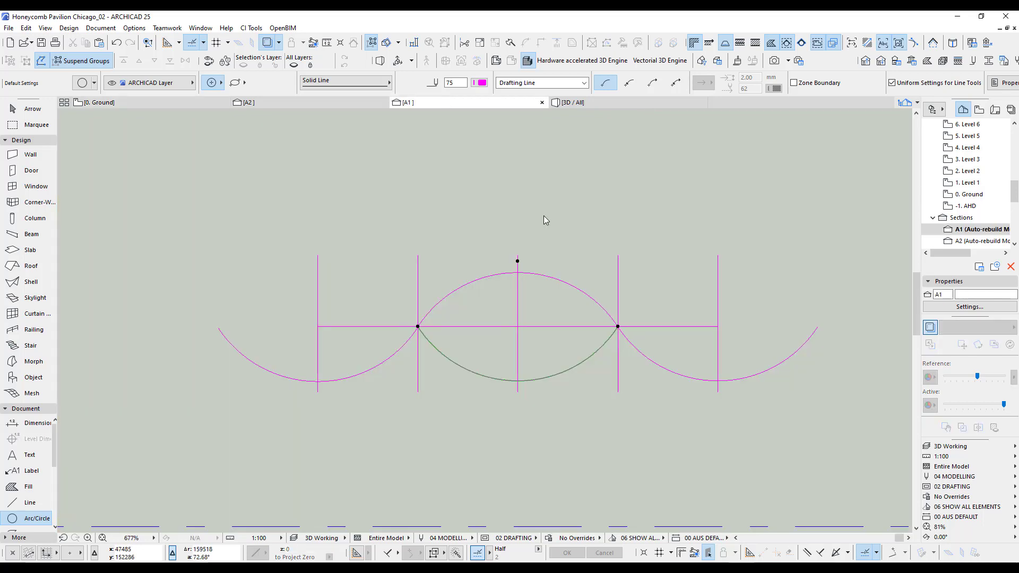
# Delete the lower arc between the second and fourth vertical lines in section A1.
pyautogui.scroll(2, 612, 356)
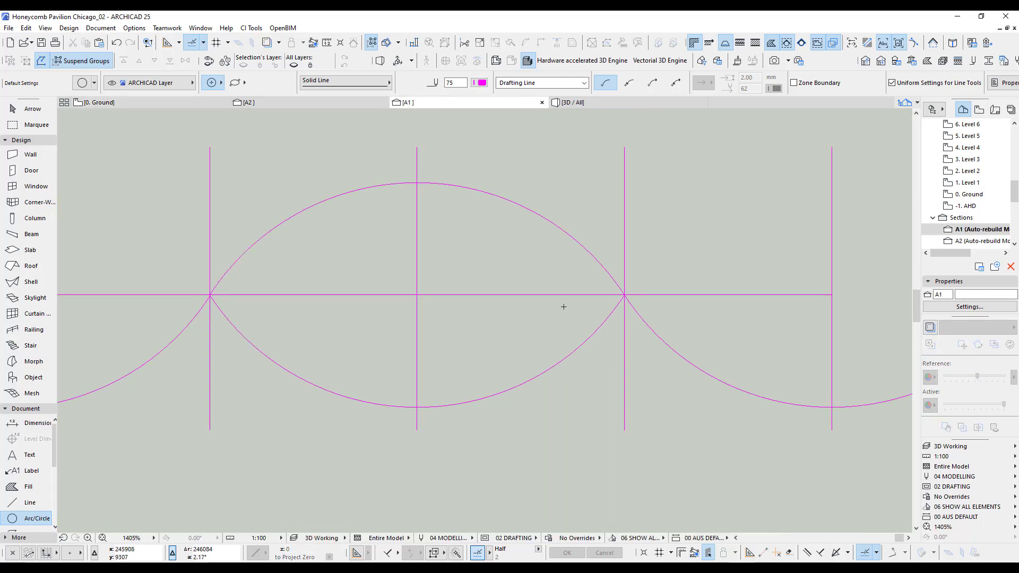
pyautogui.click(620, 370)
pyautogui.press('Escape')
pyautogui.scroll(-2, 610, 363)
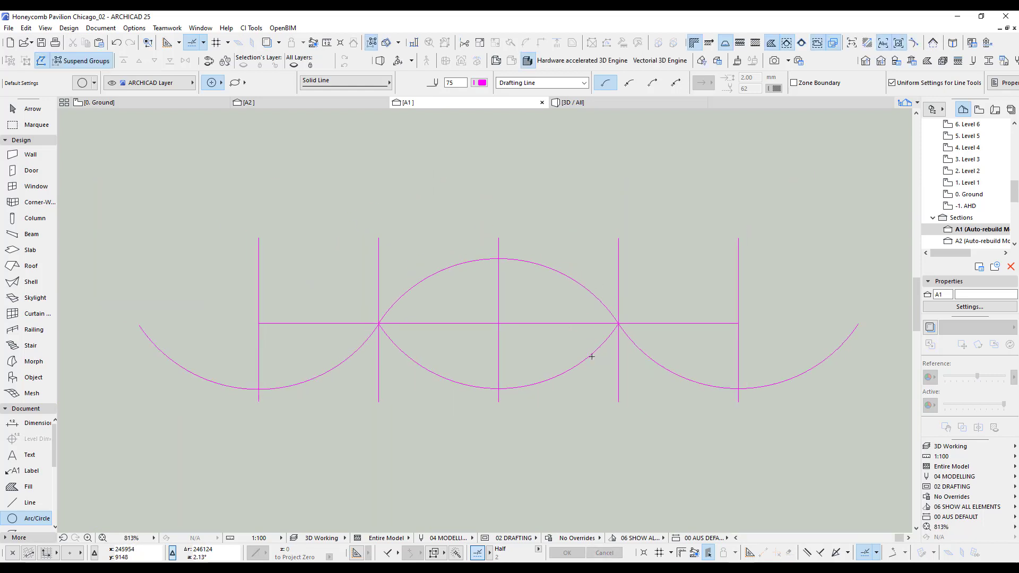
pyautogui.keyDown('shift'); pyautogui.click(592, 357); pyautogui.keyUp('shift')
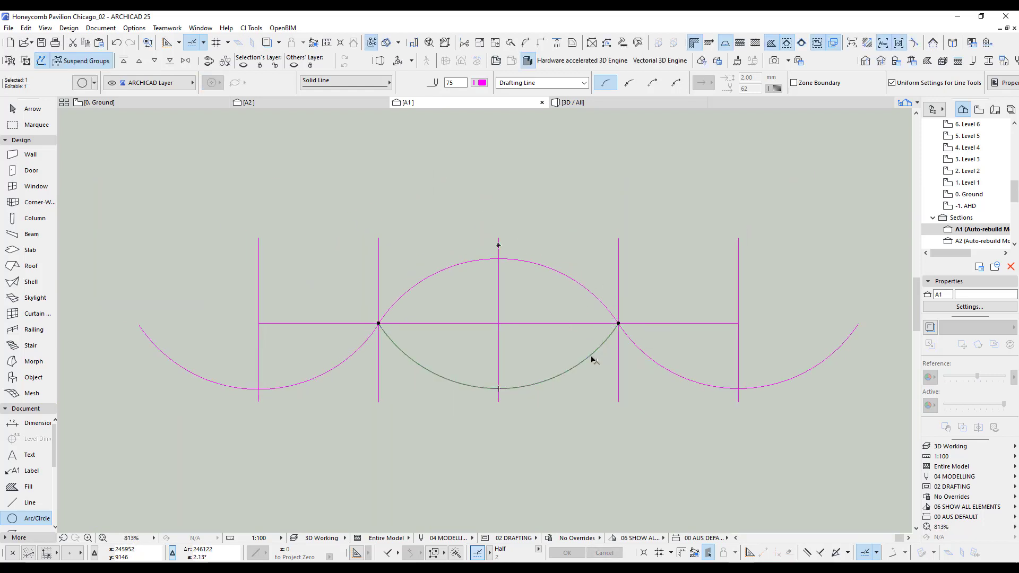
pyautogui.press('Delete')
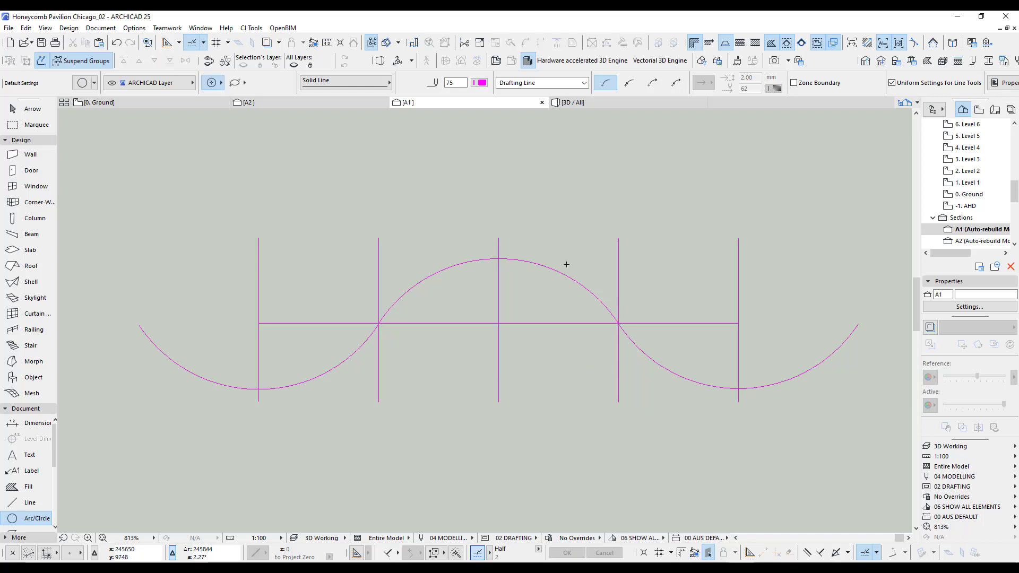
# Mirror copies of all three arcs about a horizontal axis through the lowest point of the right arc.
pyautogui.keyDown('shift'); pyautogui.click(684, 375); pyautogui.keyUp('shift')
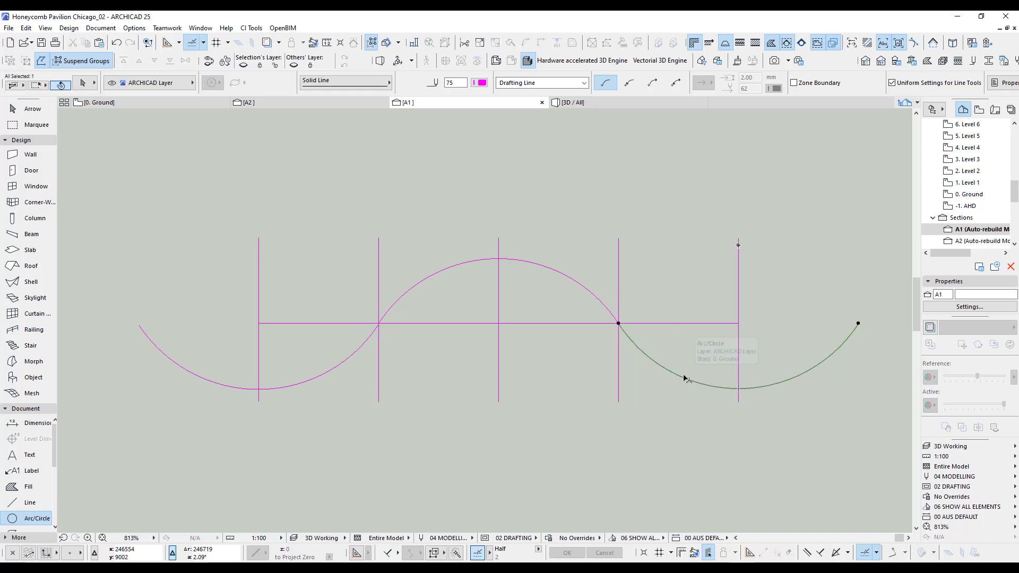
pyautogui.keyDown('shift'); pyautogui.click(610, 315); pyautogui.keyUp('shift')
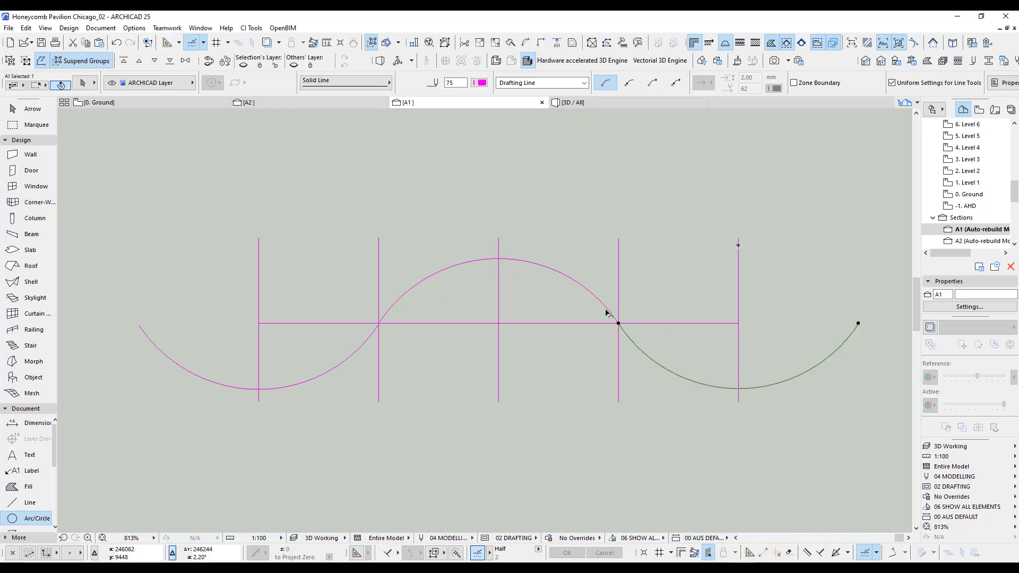
pyautogui.keyDown('shift'); pyautogui.click(363, 352); pyautogui.keyUp('shift')
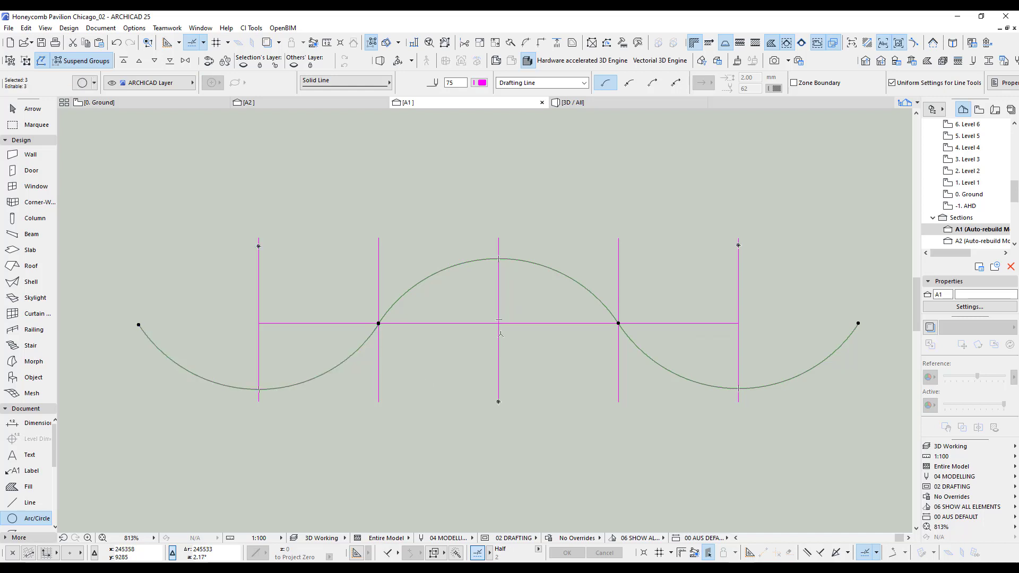
pyautogui.hotkey('ctrl', 'shift', 'd')
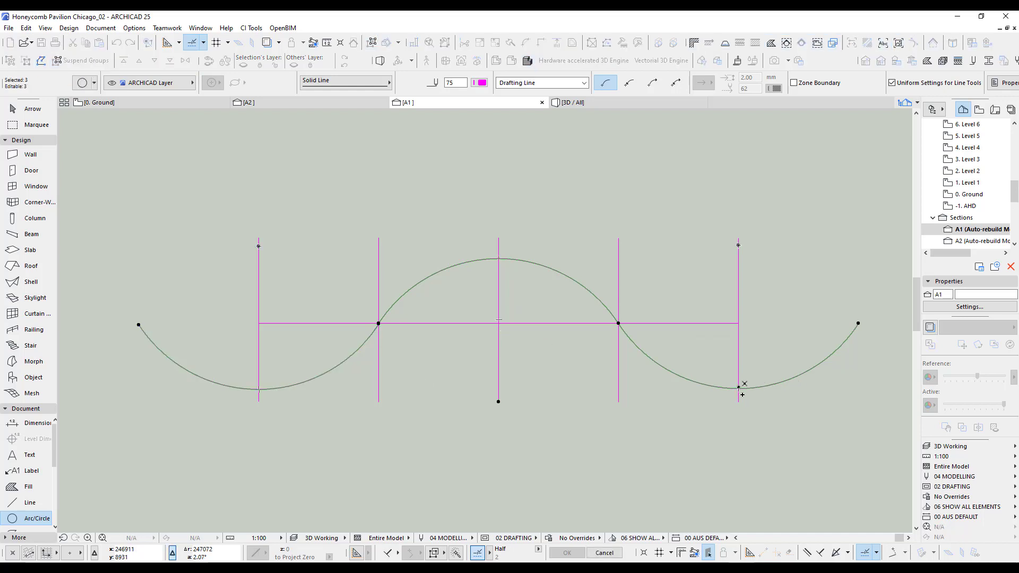
pyautogui.click(739, 388)
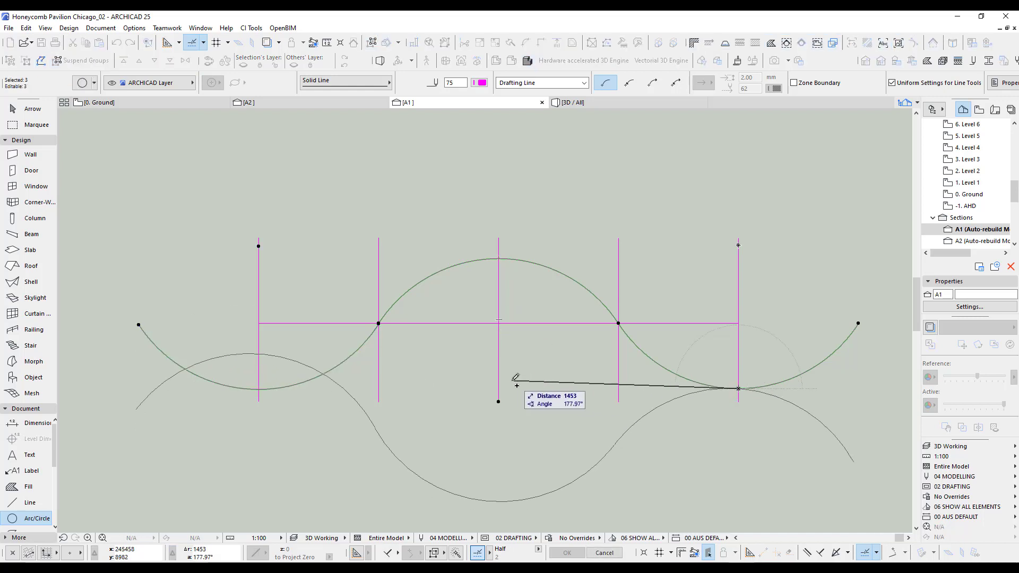
pyautogui.click(433, 388)
pyautogui.press('Escape')
pyautogui.moveTo(555, 394); pyautogui.dragTo(569, 313, button='middle')
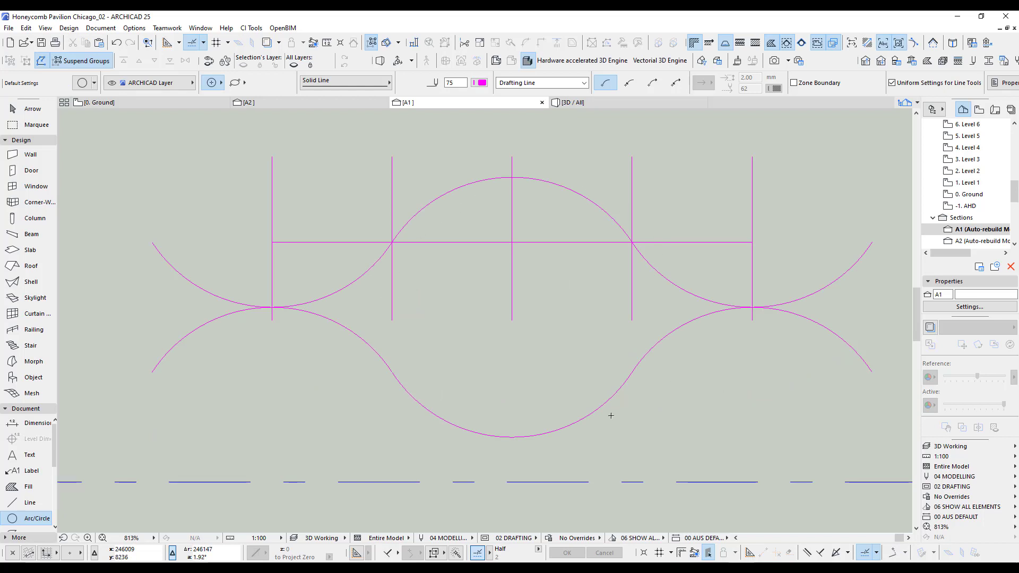
# Check the honeycomb openings near division 6 in the Ground plan photo and flatten section A1's central upper arc to match.
pyautogui.click(174, 103)
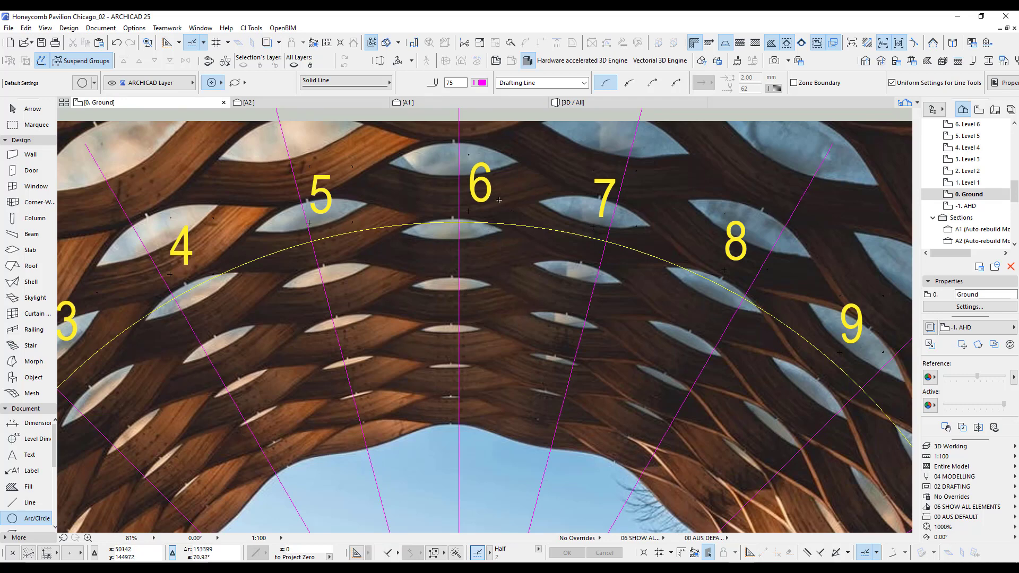
pyautogui.click(479, 102)
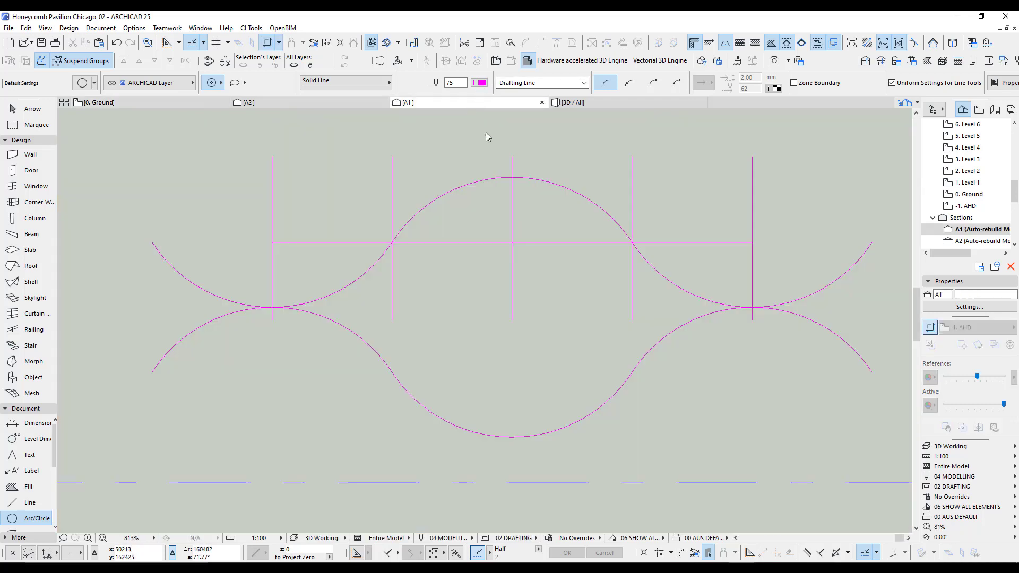
pyautogui.click(536, 184)
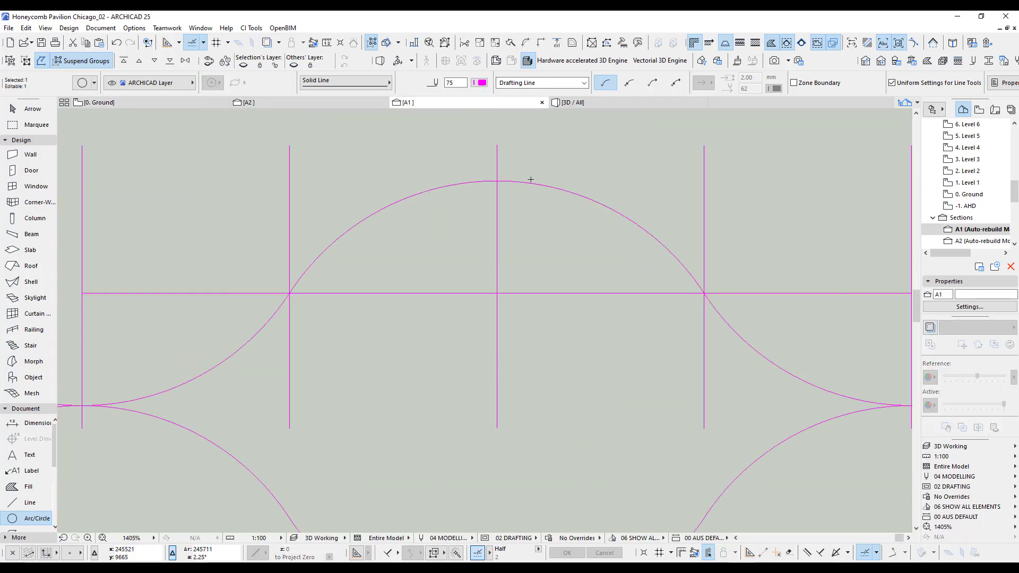
pyautogui.scroll(2, 531, 184)
pyautogui.click(529, 184)
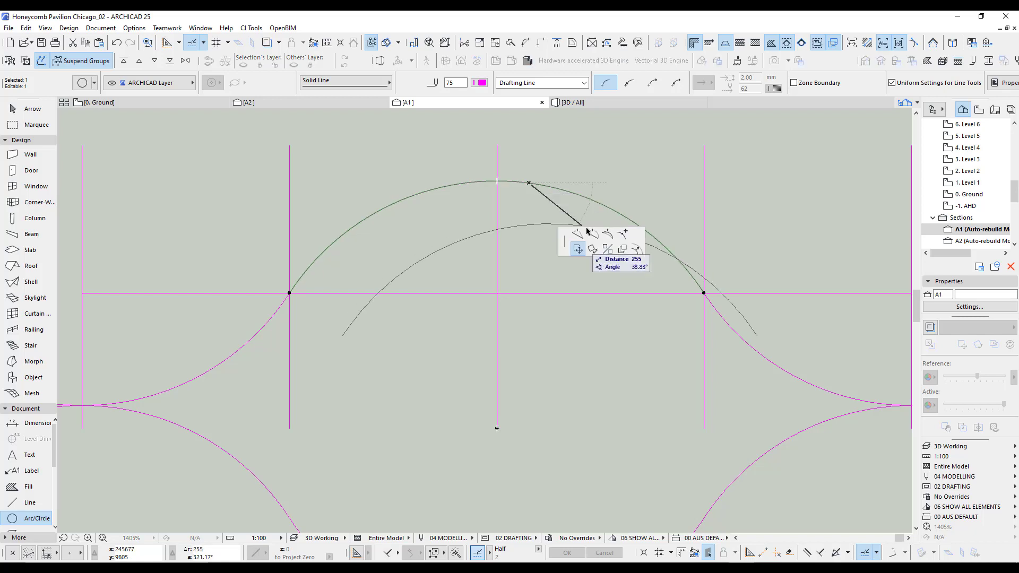
pyautogui.click(594, 235)
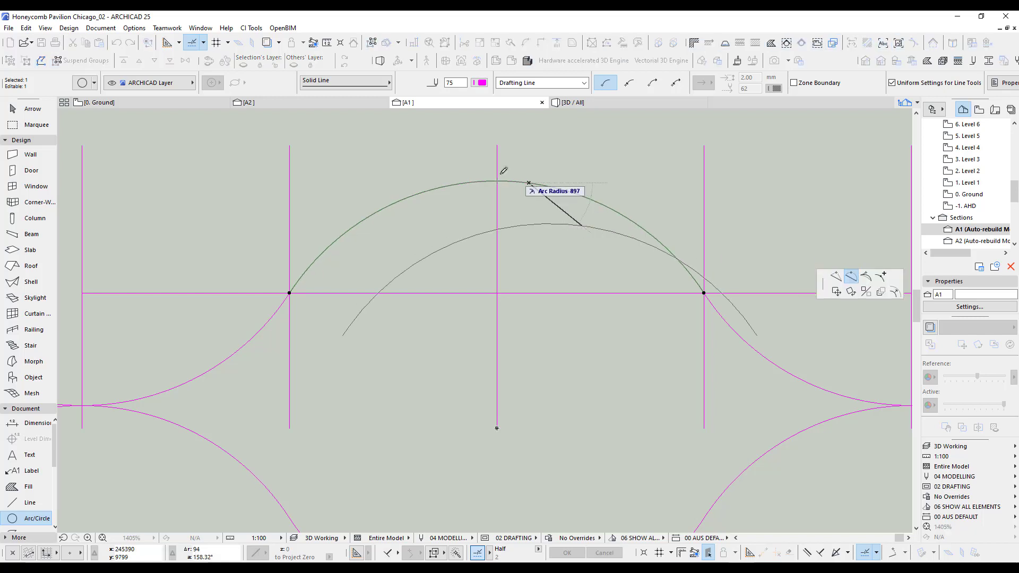
pyautogui.click(499, 214)
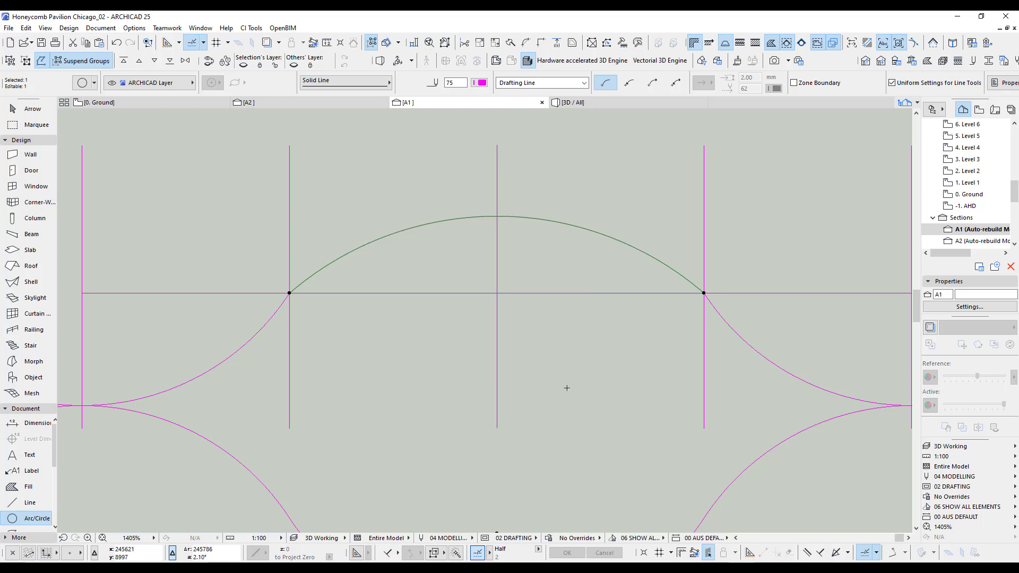
# Rebuild the two side arcs from the flattened central arc and replace the lower row with mirrored copies of all three.
pyautogui.scroll(-3, 562, 414)
pyautogui.moveTo(562, 421)
pyautogui.mouseDown(button='middle')
pyautogui.moveTo(530, 325)
pyautogui.moveTo(515, 331)
pyautogui.mouseUp(button='middle')
pyautogui.click(614, 304)
pyautogui.scroll(-1, 692, 371)
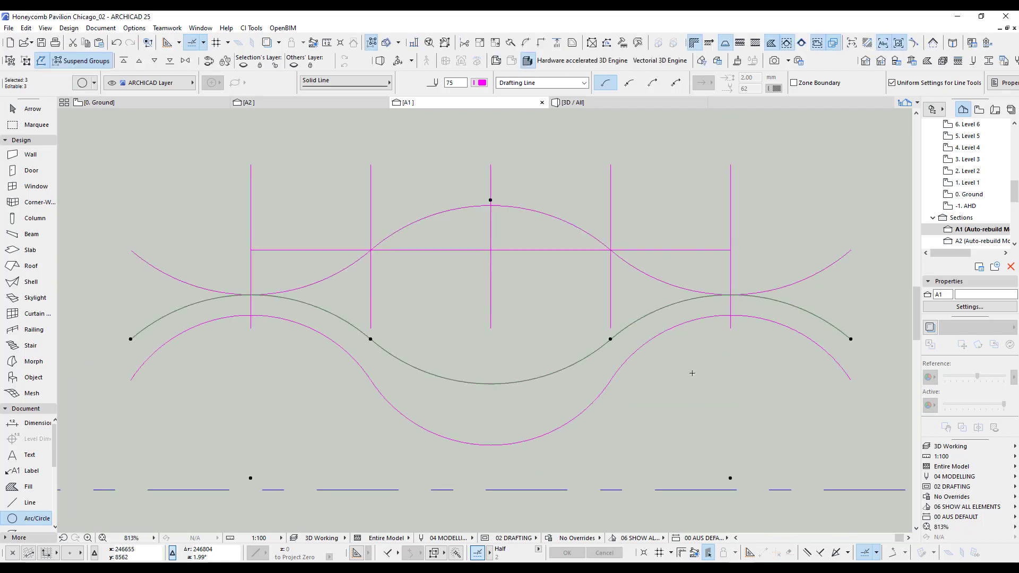
pyautogui.scroll(3, 653, 318)
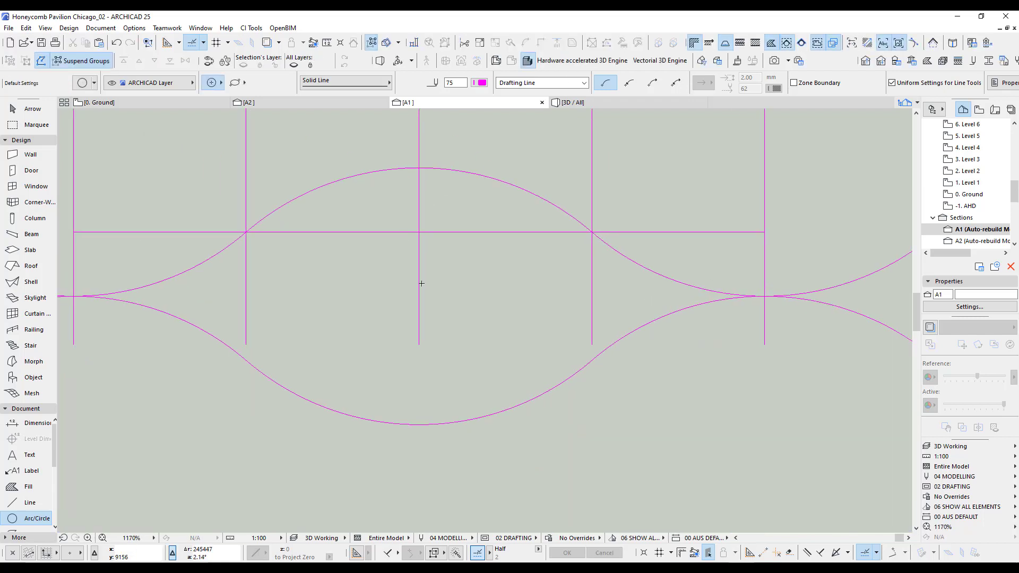
# Trim the side arcs at the outermost vertical lines and copy the closed six-arc cell above the line grid.
pyautogui.scroll(-5, 505, 284)
pyautogui.click(132, 100)
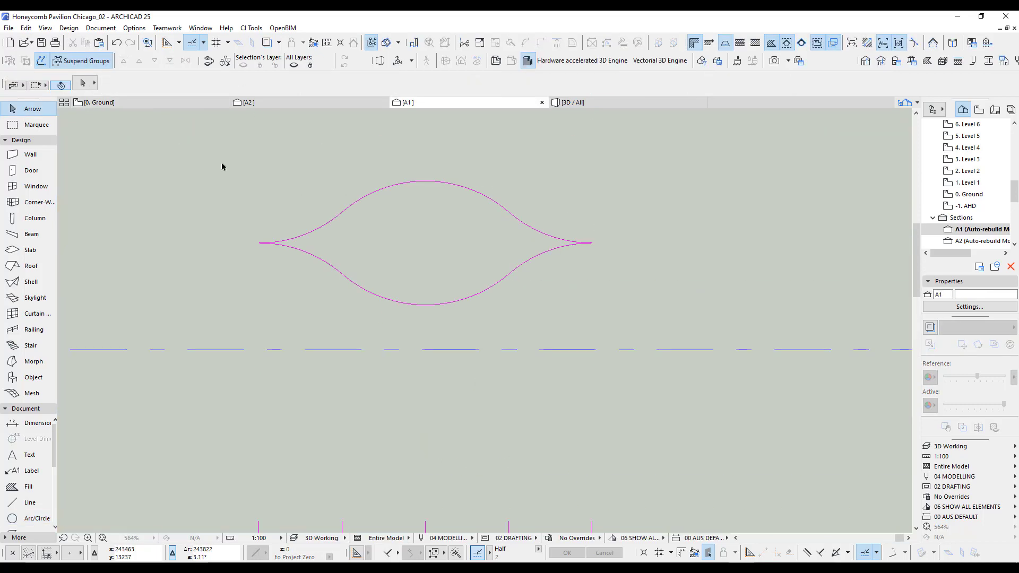
pyautogui.moveTo(221, 163); pyautogui.dragTo(583, 312)
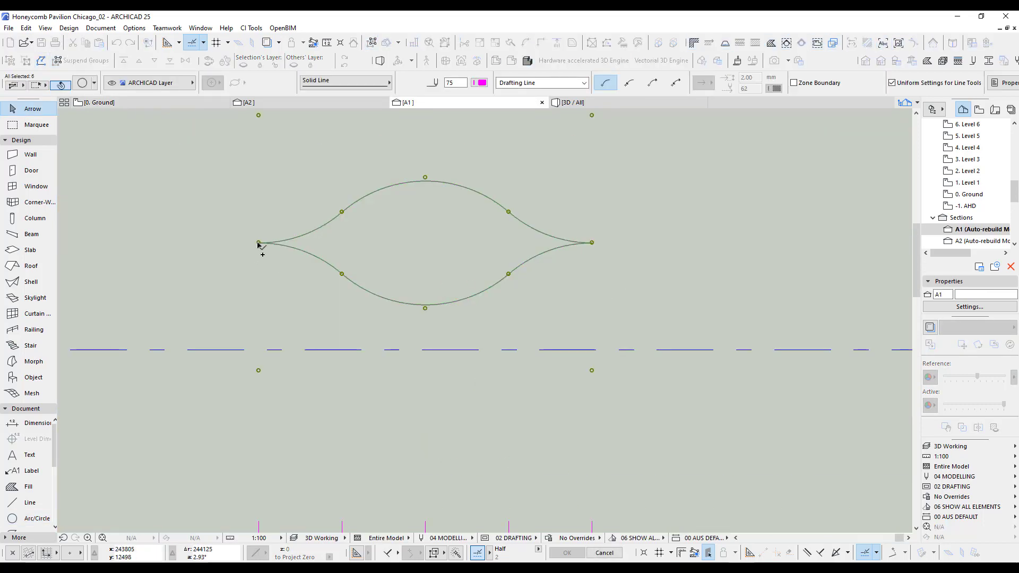
# Copy the cell end to end with the first and stack a third copy above the joint between the two.
pyautogui.keyDown('ctrl'); pyautogui.moveTo(259, 242); pyautogui.dragTo(592, 242); pyautogui.keyUp('ctrl')
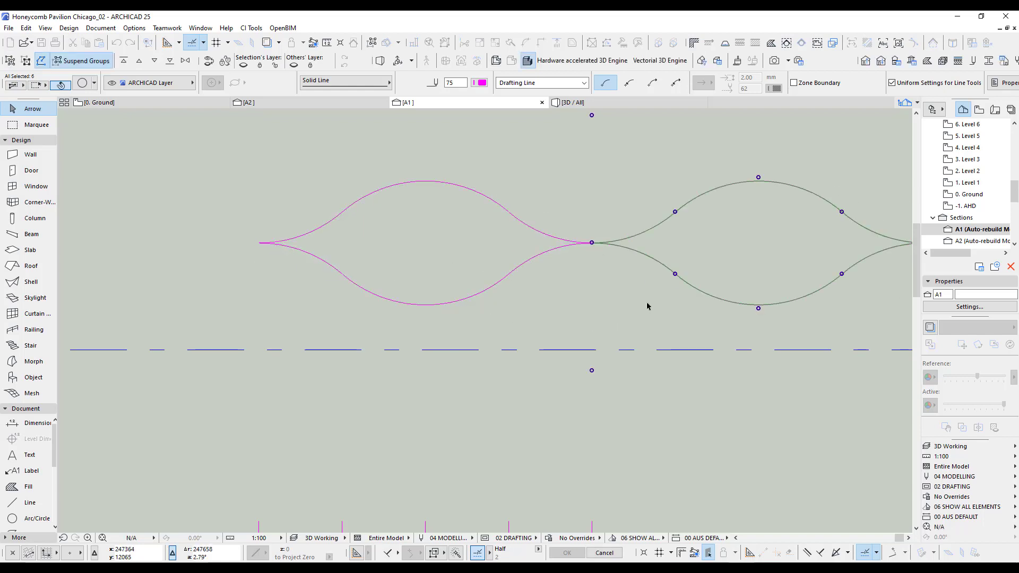
pyautogui.scroll(-1, 647, 306)
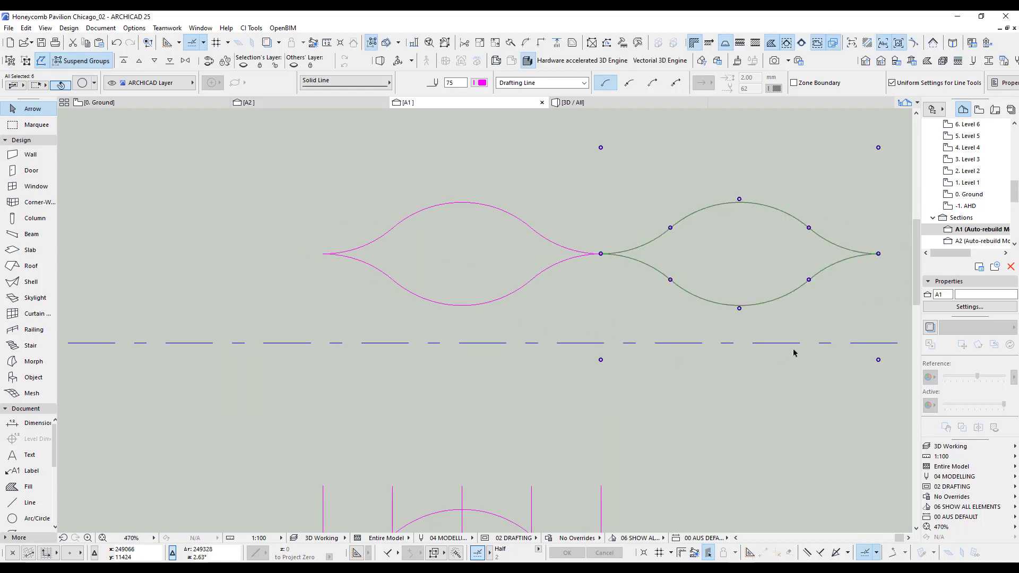
pyautogui.scroll(4, 786, 318)
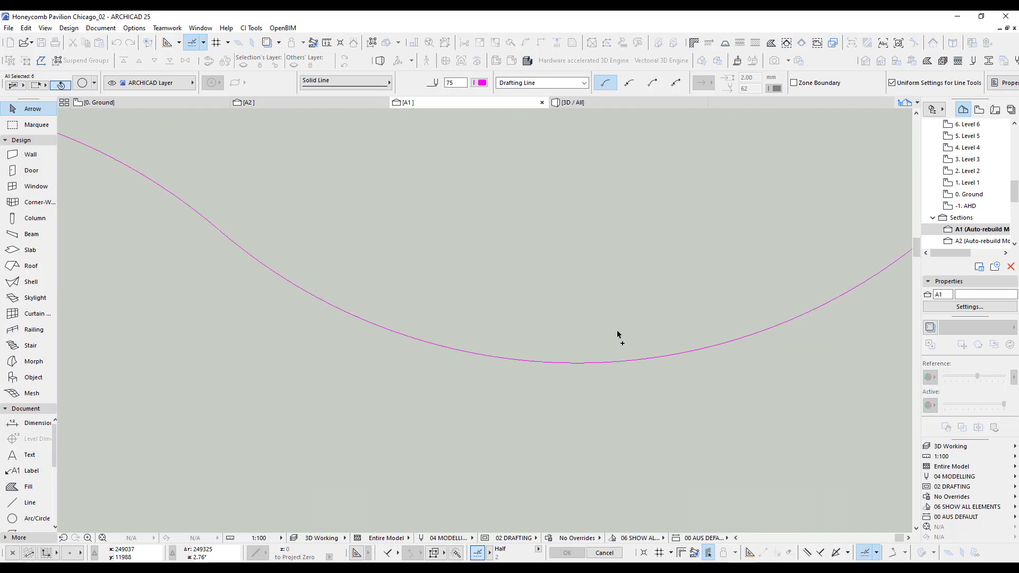
pyautogui.click(577, 363)
pyautogui.scroll(-3, 706, 376)
pyautogui.scroll(1, 377, 268)
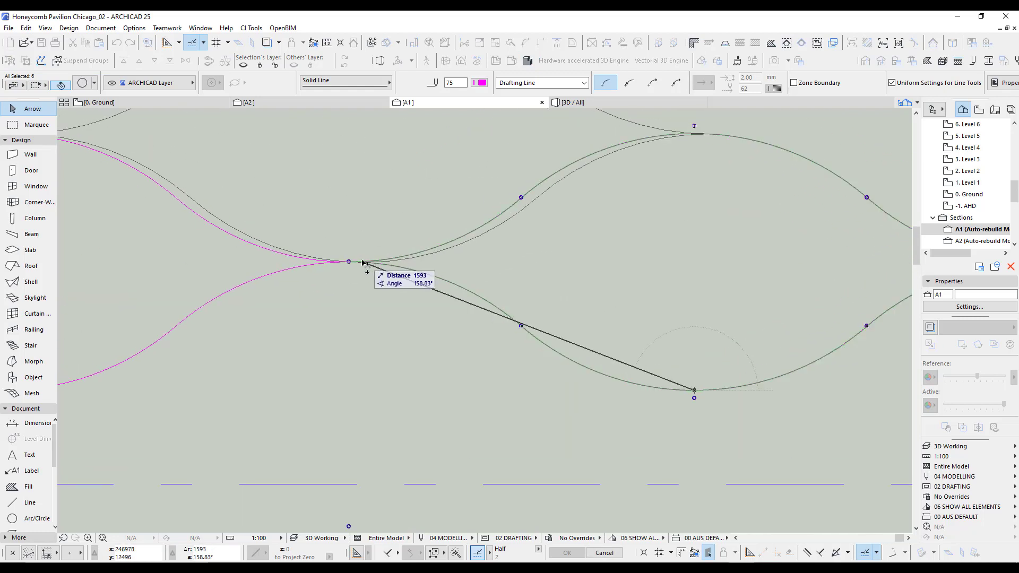
pyautogui.click(349, 262)
pyautogui.scroll(-3, 505, 342)
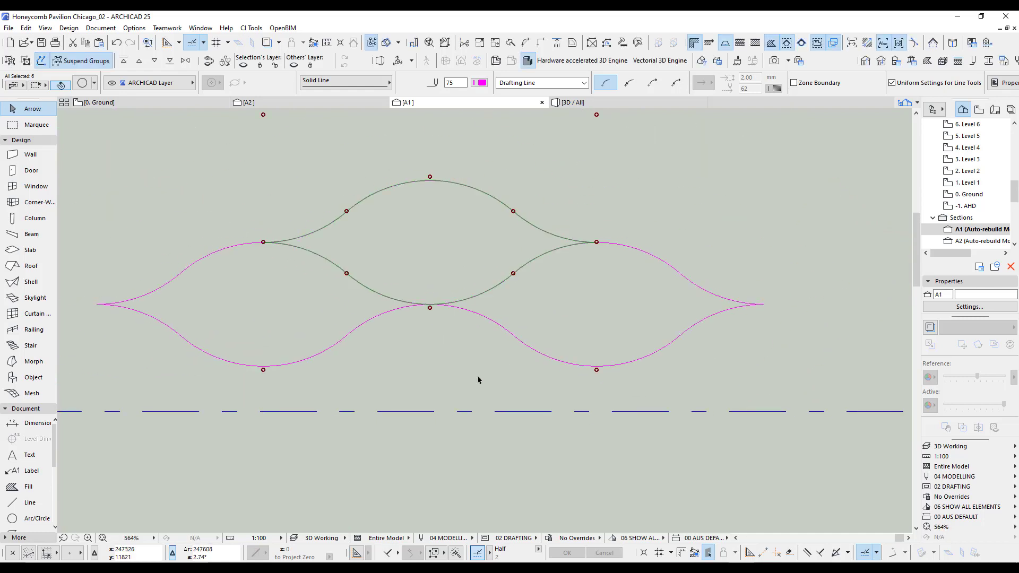
pyautogui.moveTo(478, 376); pyautogui.dragTo(538, 375, button='middle')
pyautogui.press('Escape')
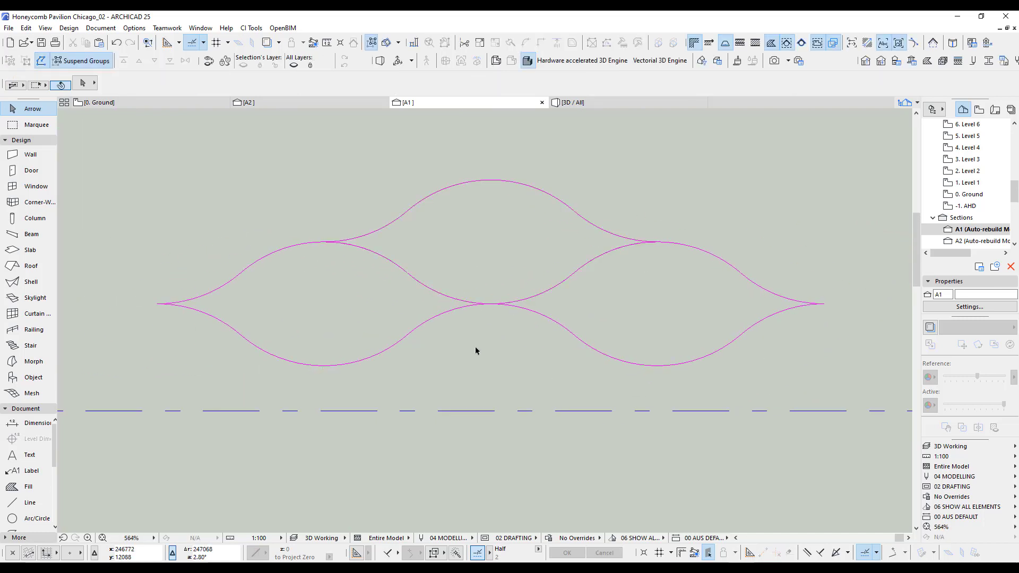
# Move the stacked upper cell up and to the right, clear of the two lower cells.
pyautogui.scroll(-3, 397, 201)
pyautogui.scroll(4, 421, 318)
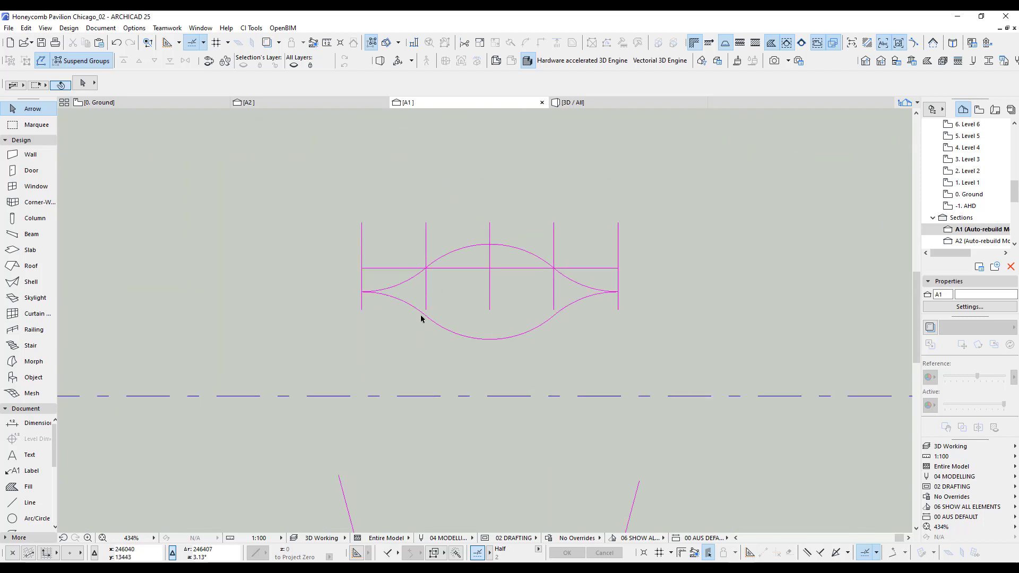
pyautogui.scroll(-1, 419, 301)
pyautogui.moveTo(631, 225); pyautogui.dragTo(530, 481, button='middle')
pyautogui.moveTo(616, 176); pyautogui.dragTo(543, 357, button='middle')
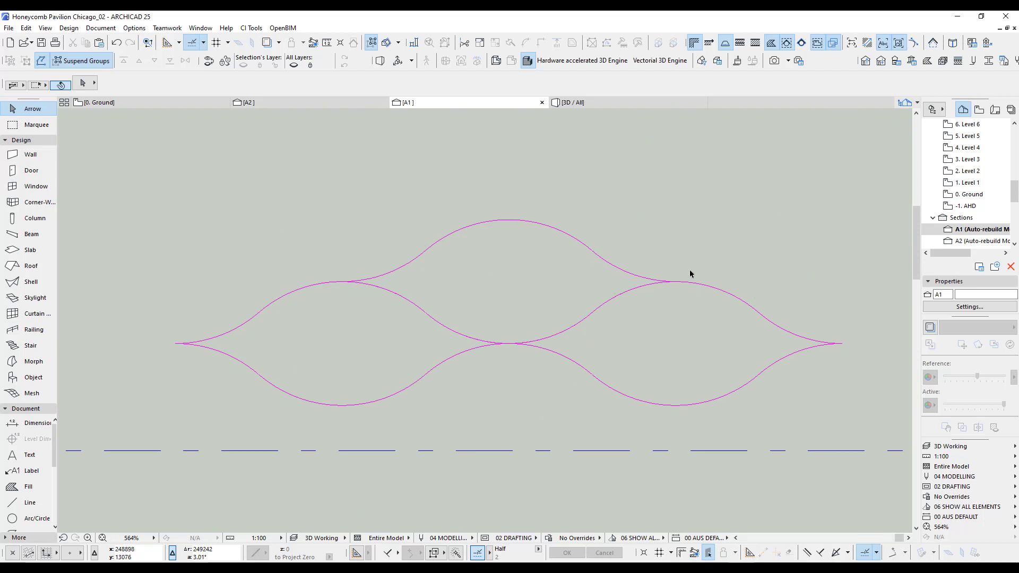
pyautogui.scroll(-3, 601, 198)
pyautogui.keyDown('shift'); pyautogui.click(614, 187); pyautogui.keyUp('shift')
pyautogui.scroll(4, 674, 176)
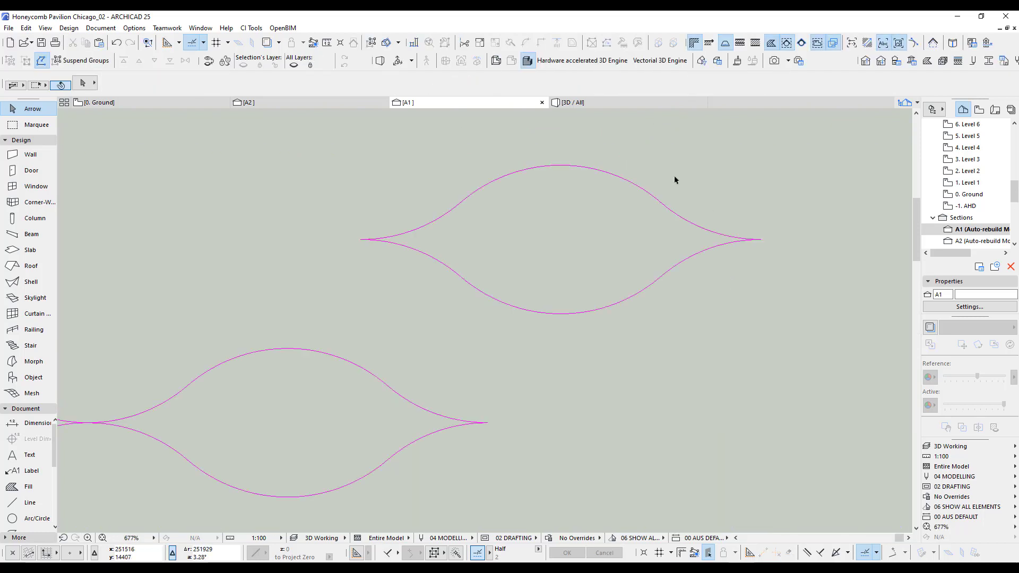
# Flatten both right end arcs of the separate cell symmetrically and delete its two left end arcs.
pyautogui.click(707, 227)
pyautogui.click(707, 228)
pyautogui.click(694, 221)
pyautogui.click(702, 252)
pyautogui.press('Delete')
pyautogui.click(691, 222)
pyautogui.hotkey('ctrl', 'shift', 'm')
pyautogui.click(761, 239)
pyautogui.keyDown('shift'); pyautogui.click(419, 228); pyautogui.keyUp('shift')
pyautogui.press('Delete')
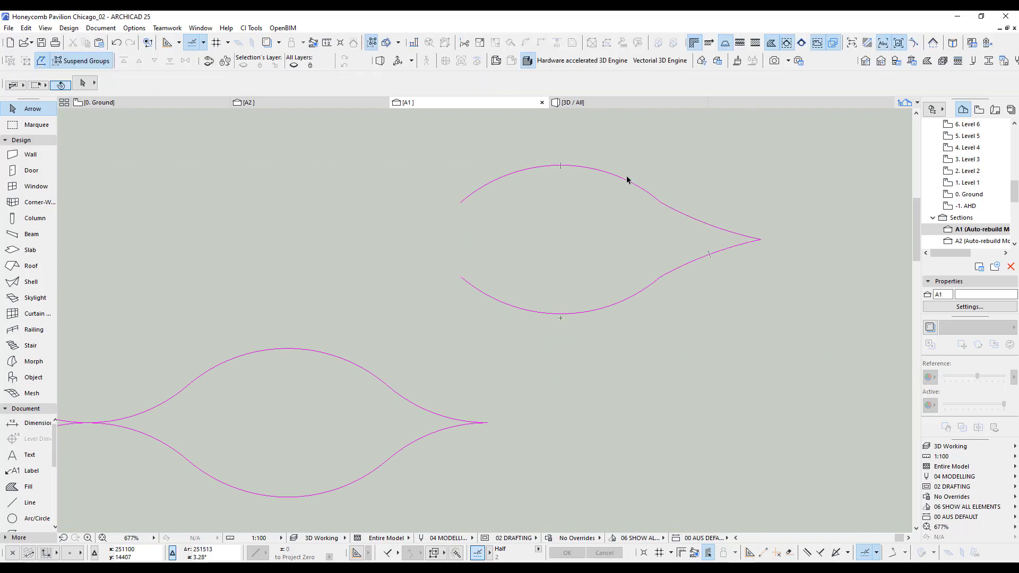
# Flatten the separate cell's upper central arc and mirror it across the cell's horizontal axis in place of the lower central arc.
pyautogui.click(628, 180)
pyautogui.click(630, 298)
pyautogui.press('Delete')
pyautogui.click(767, 242)
# Mirror copies of the two right end arcs about the vertical axis through the midpoints of the central arcs.
pyautogui.moveTo(796, 212); pyautogui.dragTo(717, 281)
pyautogui.hotkey('ctrl', 'shift', 'm')
pyautogui.click(566, 175)
pyautogui.click(566, 310)
pyautogui.scroll(-4, 575, 261)
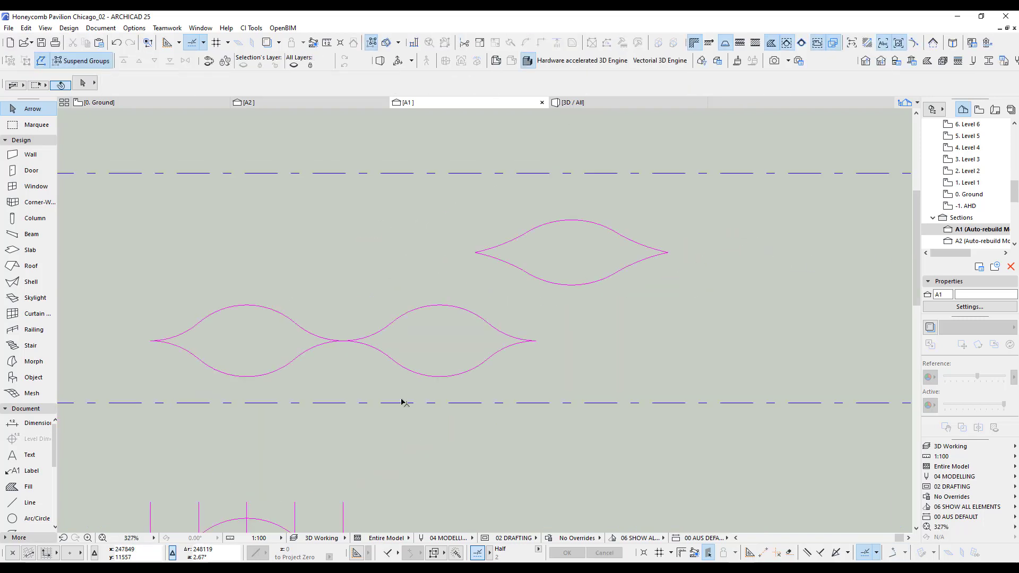
# Copy the flattened cell from its left tip to its right tip to form an end-to-end pair.
pyautogui.moveTo(451, 204); pyautogui.dragTo(702, 282)
pyautogui.hotkey('ctrl', 'shift', 'd')
pyautogui.click(474, 252)
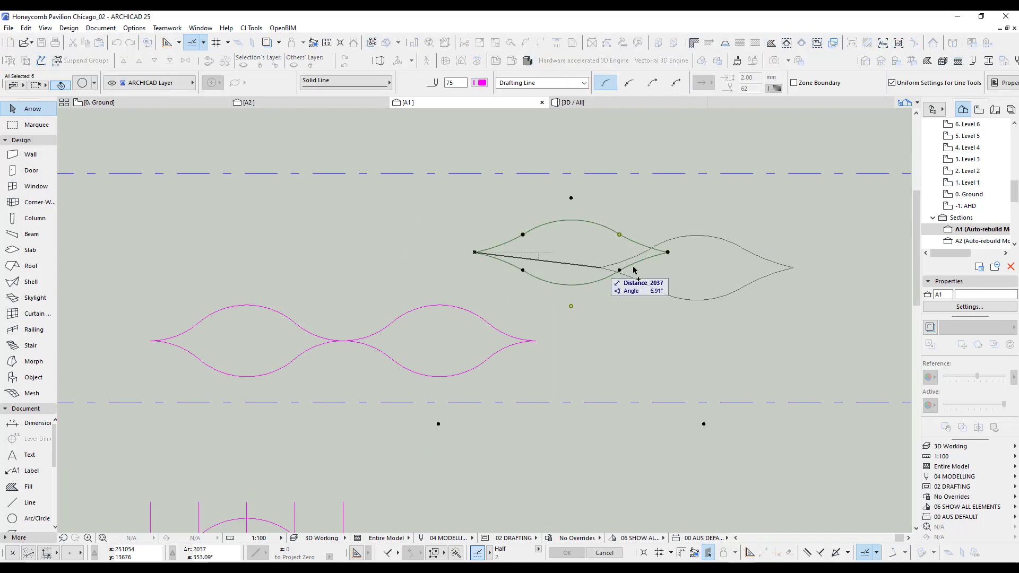
pyautogui.click(668, 253)
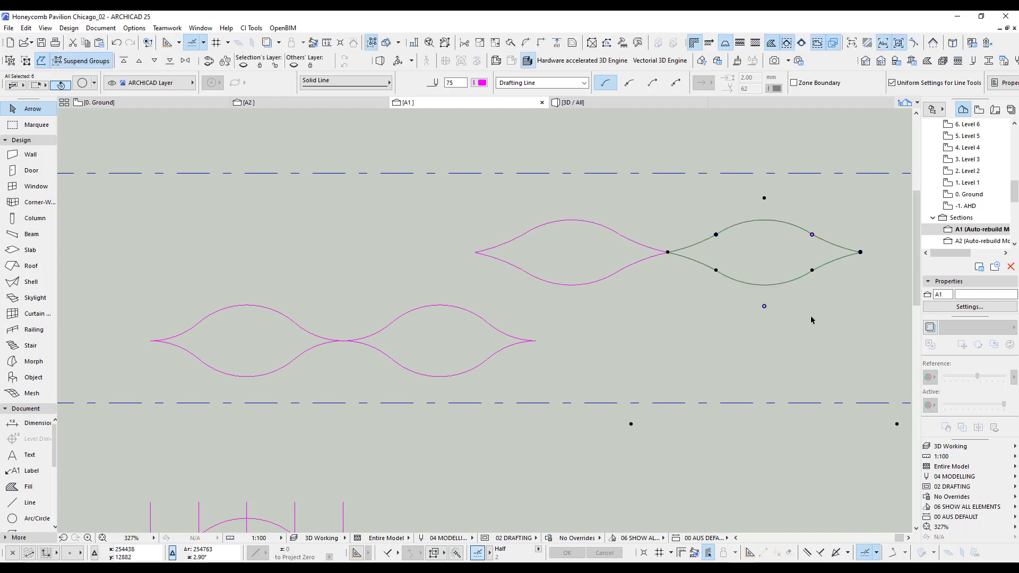
# Copy the right flattened cell upward so its lowest point sits on the joint between the pair.
pyautogui.hotkey('ctrl', 'shift', 'd')
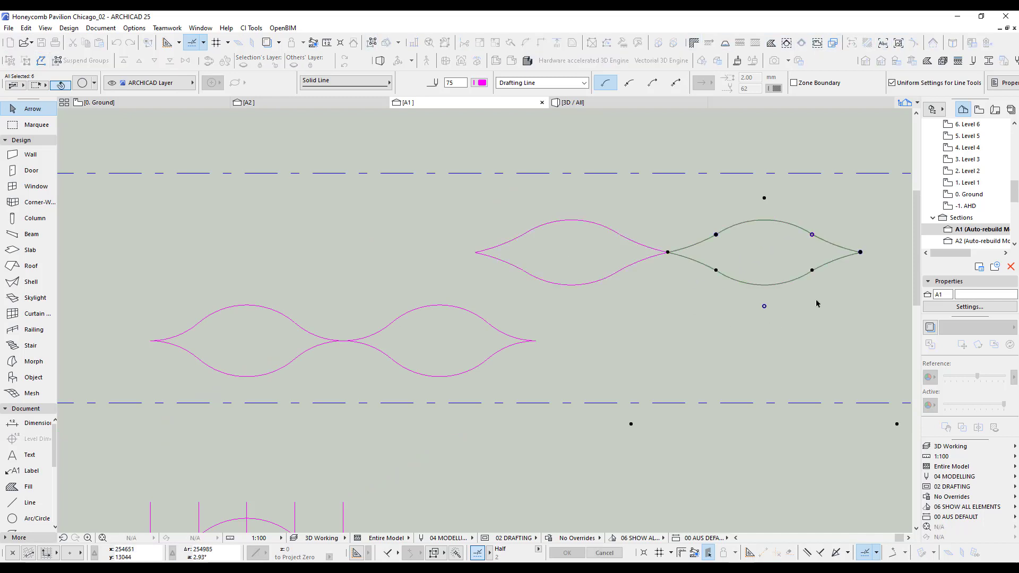
pyautogui.click(764, 286)
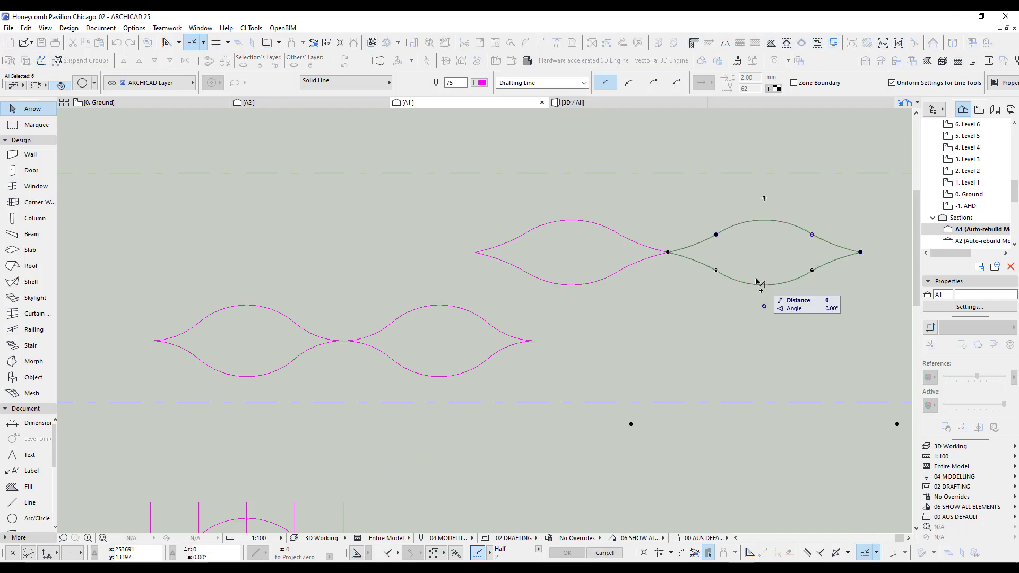
pyautogui.click(673, 258)
pyautogui.click(695, 313)
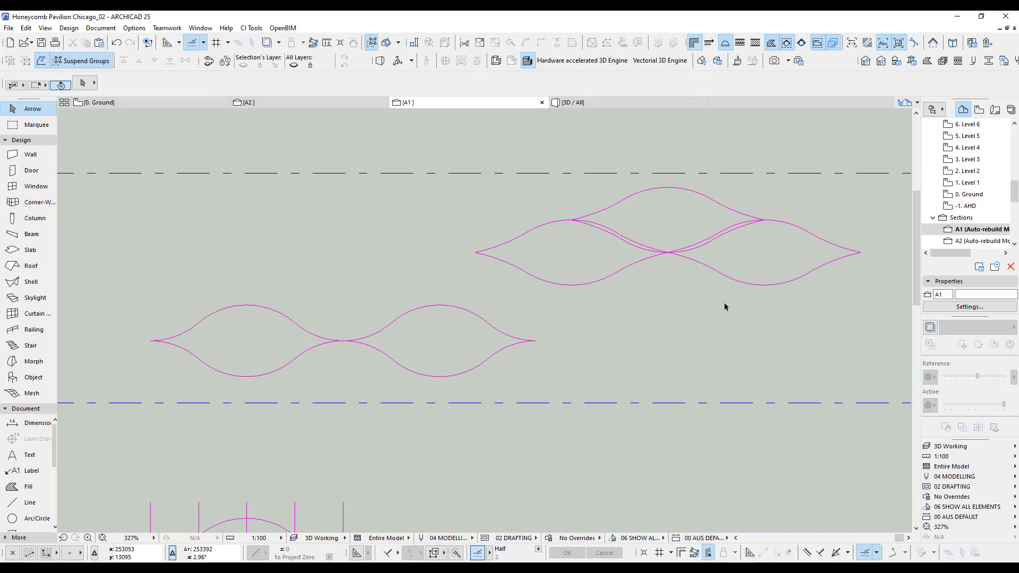
# Compare the flattened overlapping cells with the original cells, the line grid and the radial divisions in section A1.
pyautogui.scroll(-6, 542, 239)
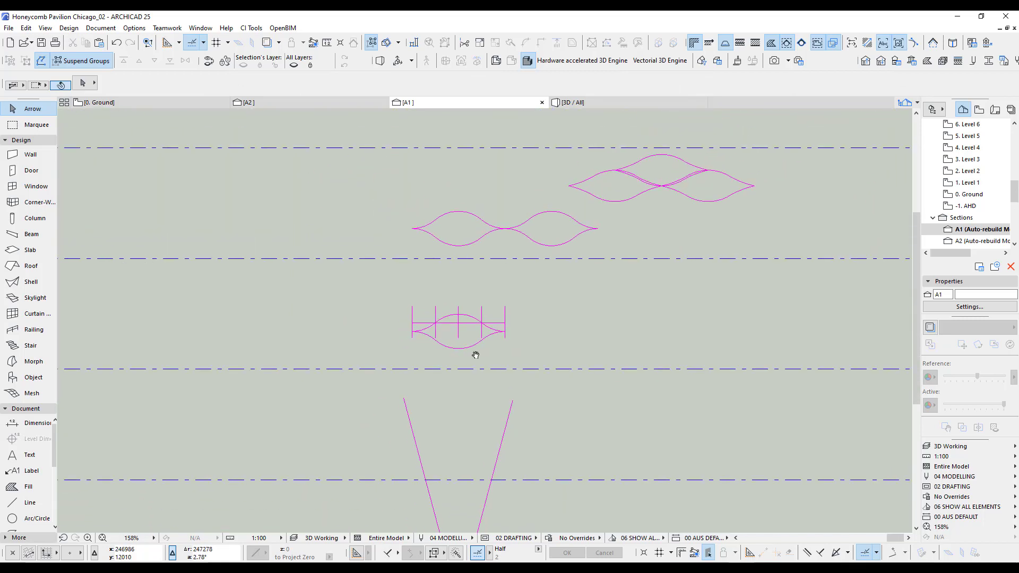
pyautogui.scroll(4, 438, 281)
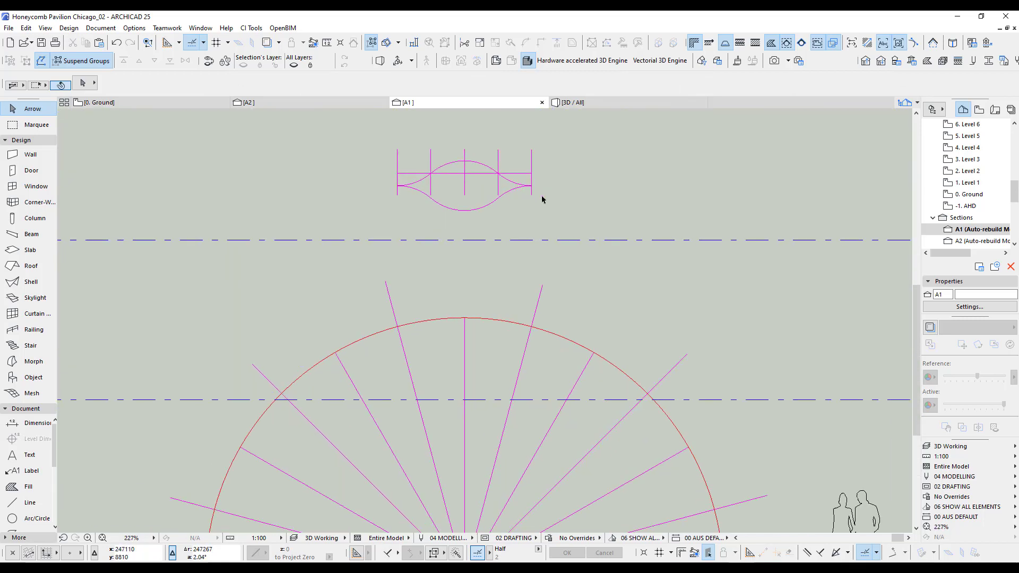
pyautogui.scroll(-3, 535, 230)
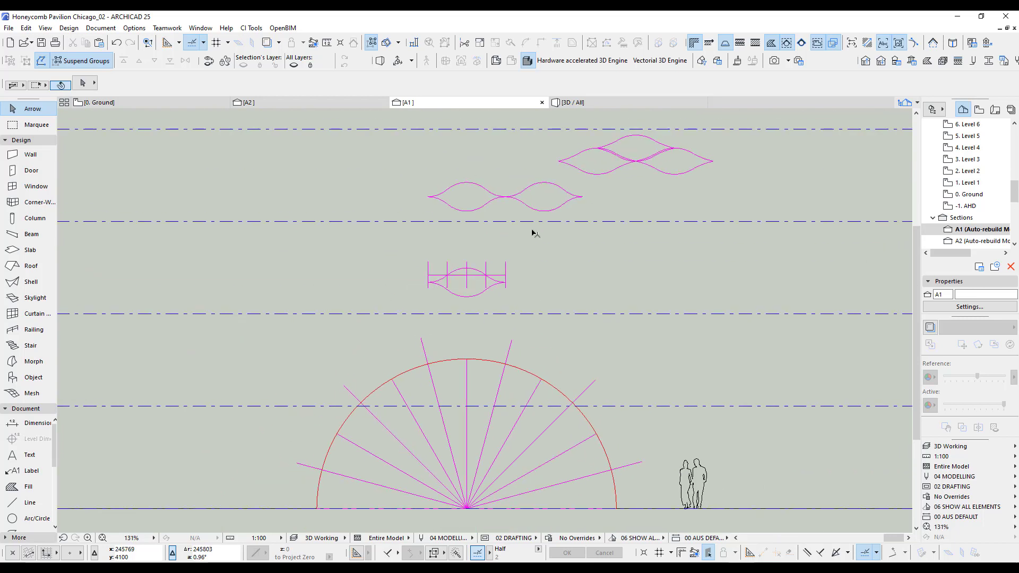
pyautogui.scroll(3, 510, 280)
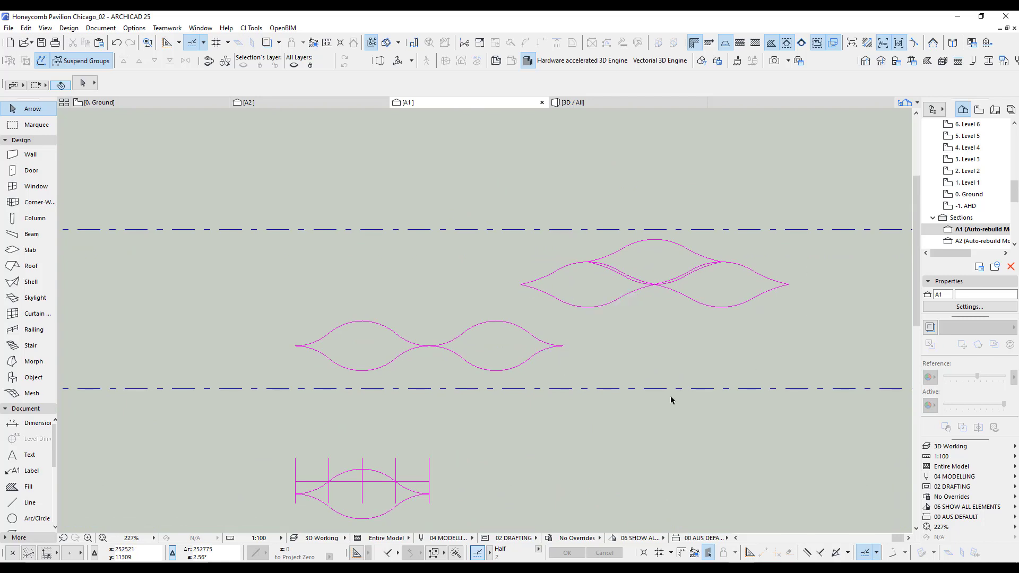
pyautogui.scroll(1, 758, 267)
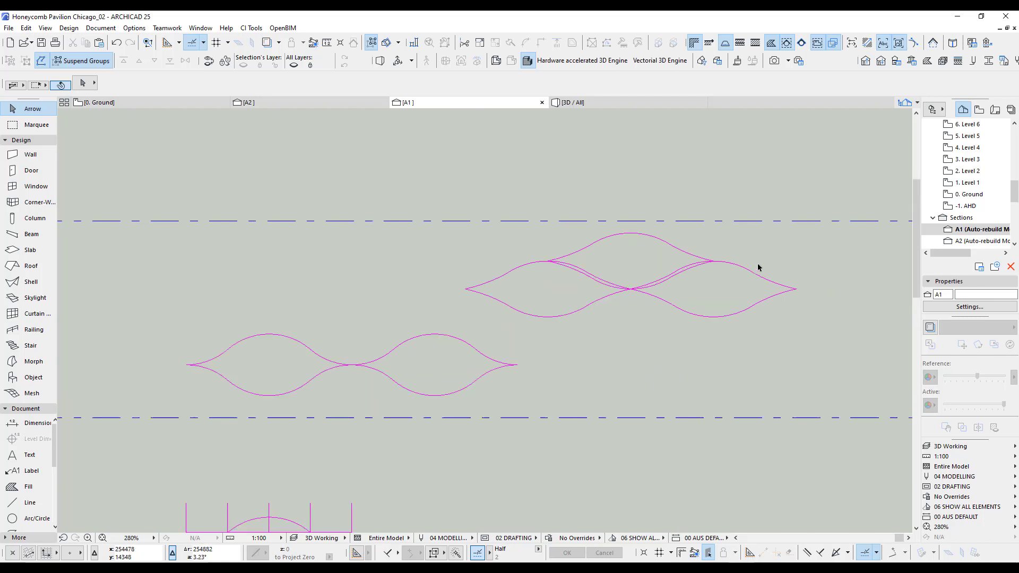
pyautogui.scroll(3, 759, 267)
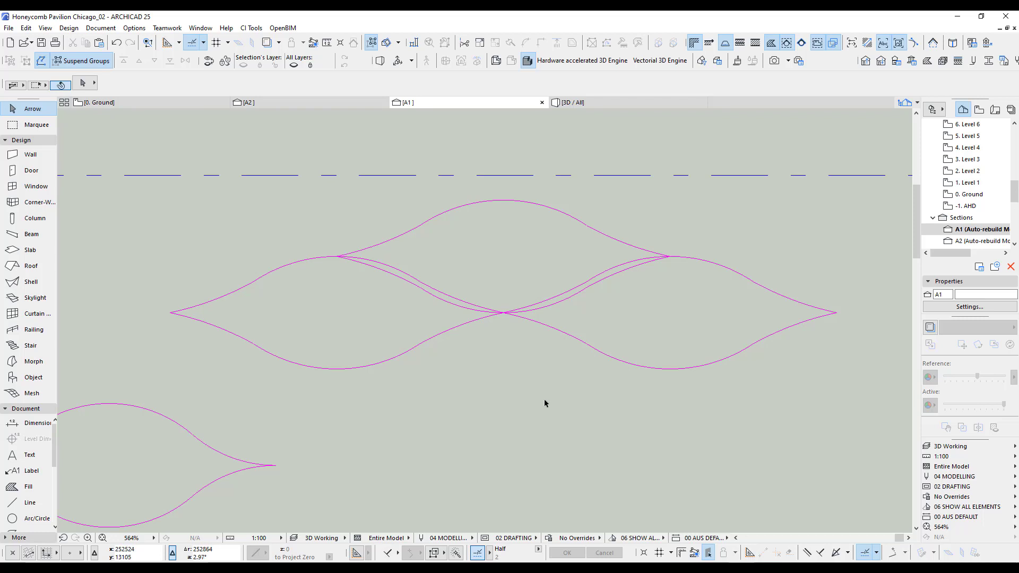
pyautogui.scroll(-5, 692, 353)
pyautogui.moveTo(570, 434); pyautogui.dragTo(568, 184, button='middle')
pyautogui.scroll(3, 332, 257)
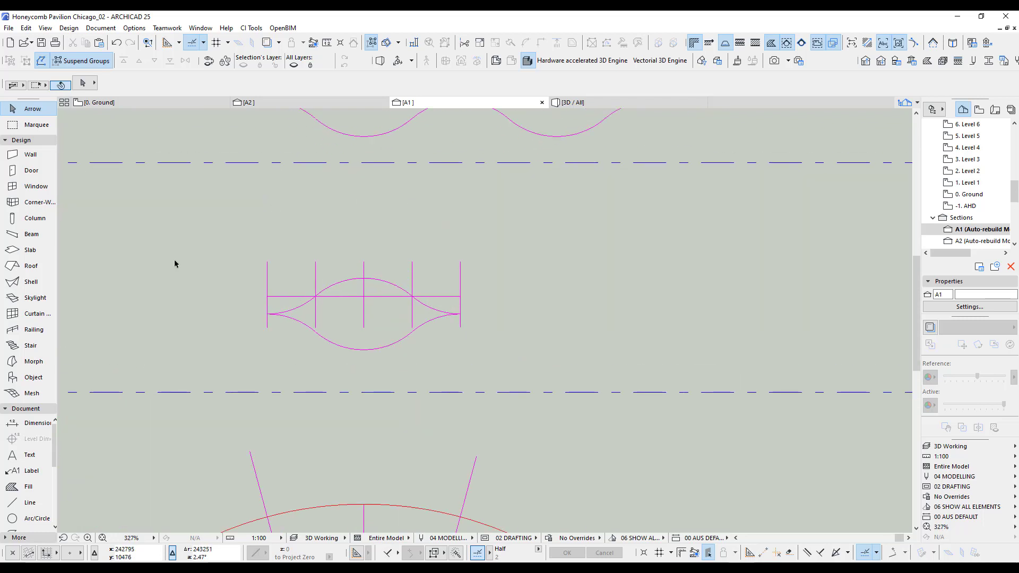
pyautogui.scroll(-1, 461, 445)
pyautogui.scroll(1, 326, 506)
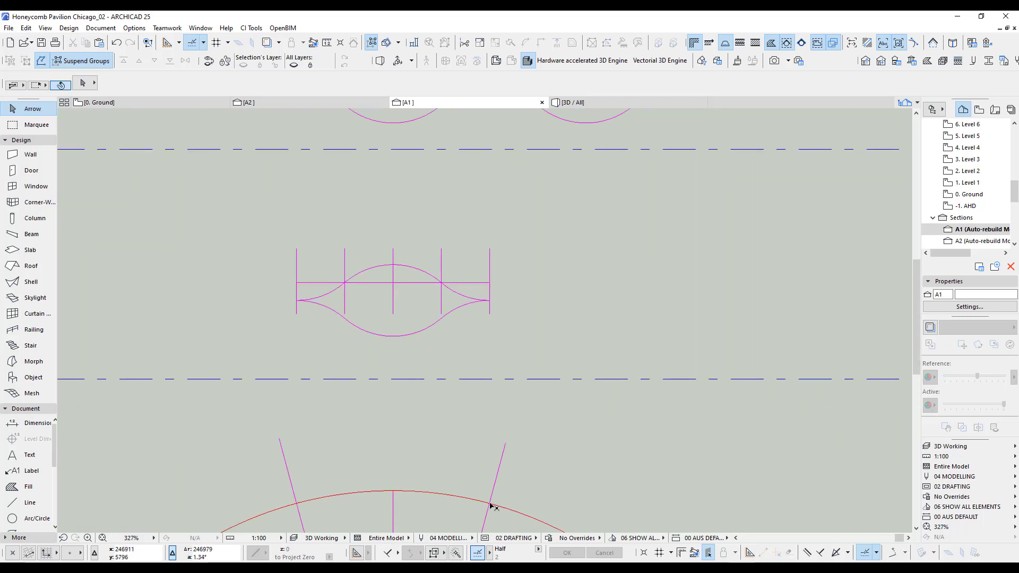
# Copy the red semicircle from section A1 and paste it into the 0. Ground floor plan.
pyautogui.press('s')
pyautogui.scroll(-3, 457, 508)
pyautogui.moveTo(457, 508); pyautogui.dragTo(461, 260, button='middle')
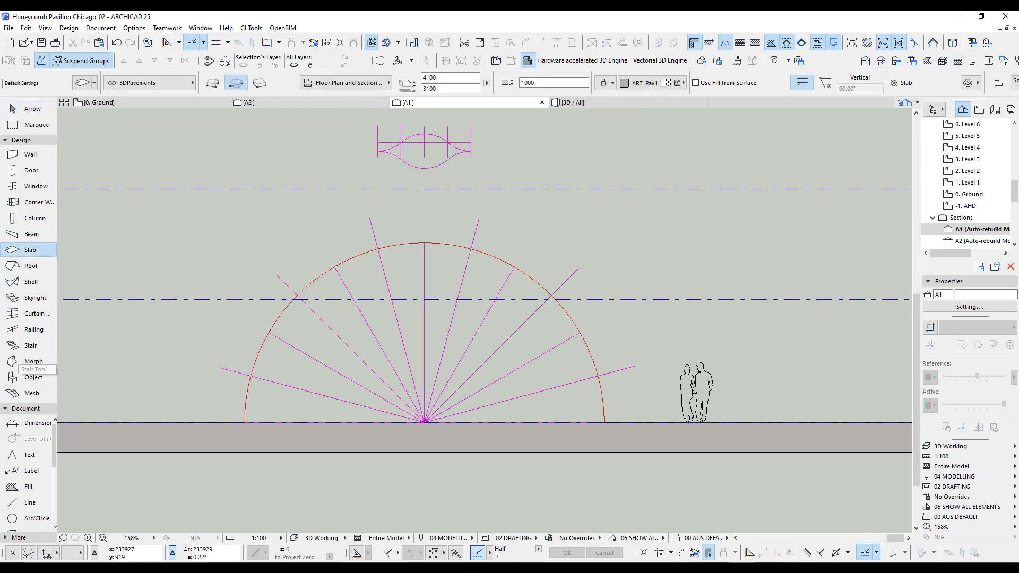
pyautogui.click(31, 281)
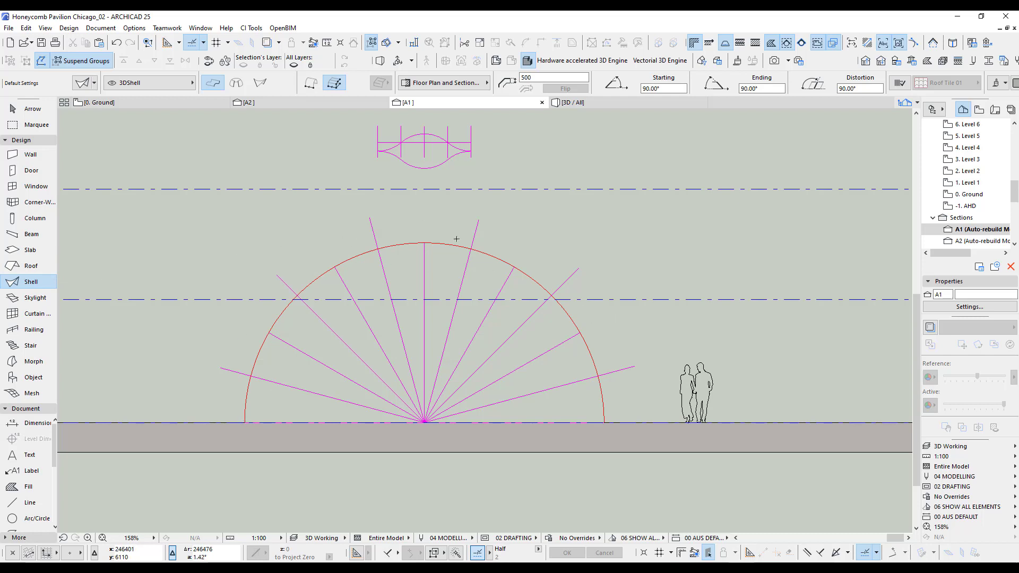
pyautogui.keyDown('shift'); pyautogui.click(488, 256); pyautogui.keyUp('shift')
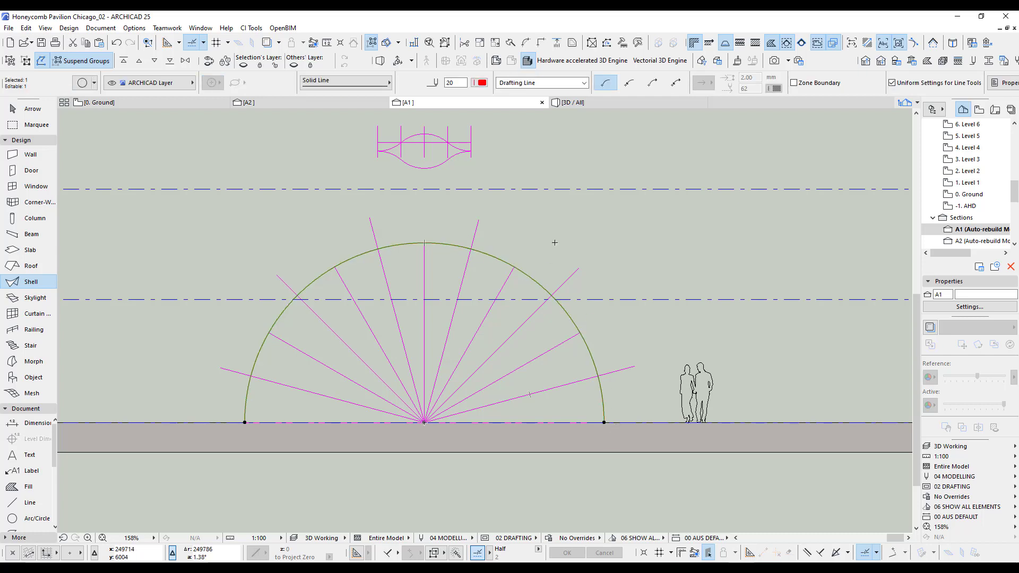
pyautogui.click(134, 103)
pyautogui.scroll(-3, 650, 360)
pyautogui.moveTo(664, 307); pyautogui.dragTo(664, 157, button='middle')
pyautogui.hotkey('ctrl', 'v')
# Move the pasted semicircle straight up about 162,800 mm so it sits beside the small cell outline above the slab.
pyautogui.click(537, 415)
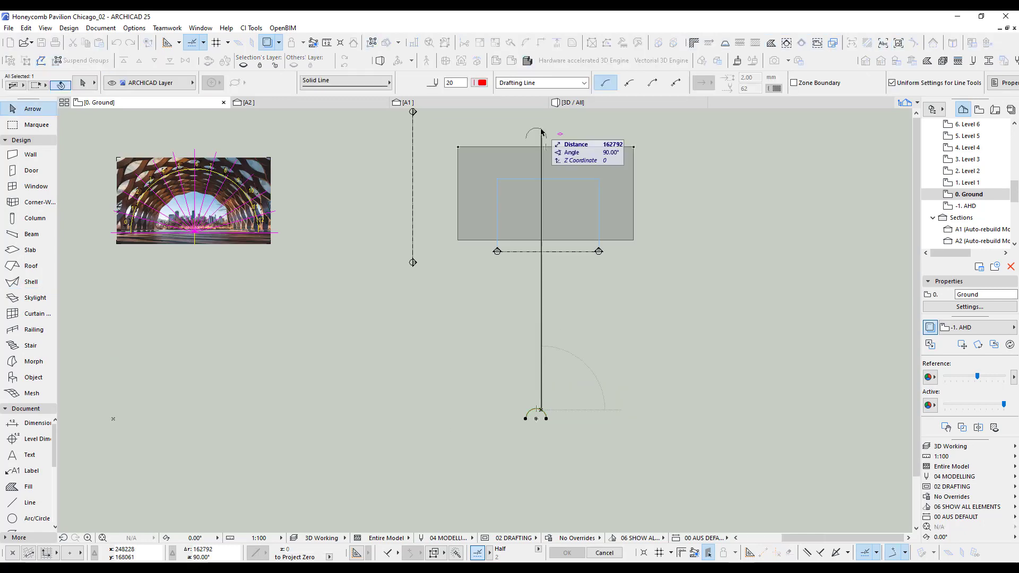
pyautogui.click(541, 132)
pyautogui.scroll(8, 542, 127)
pyautogui.moveTo(552, 181); pyautogui.dragTo(597, 246, button='middle')
pyautogui.click(598, 246)
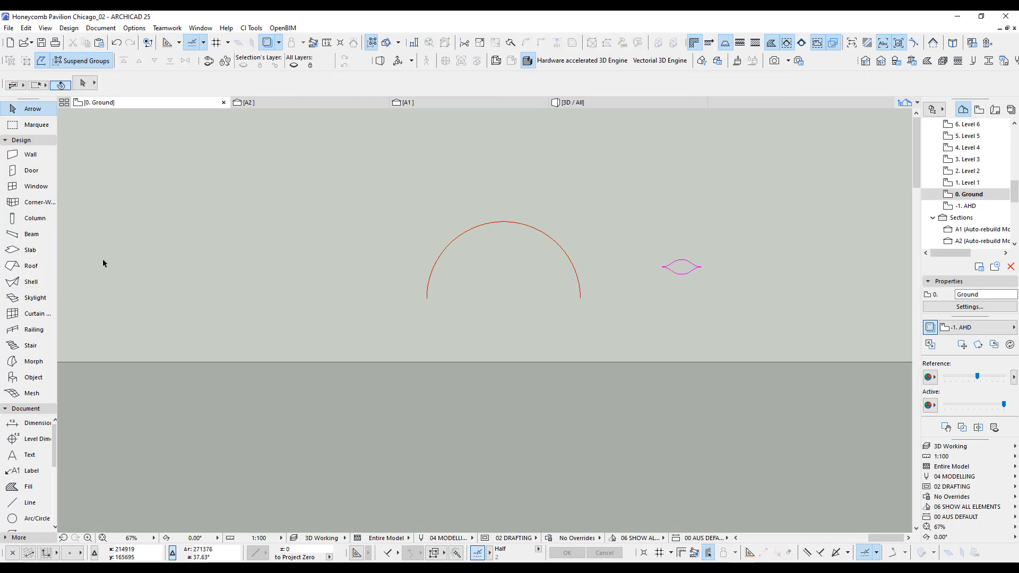
# Draw a straight extruded shell, 500 mm thick, between the semicircle's two ends with an extrusion length of 60 mm.
pyautogui.doubleClick(18, 281)
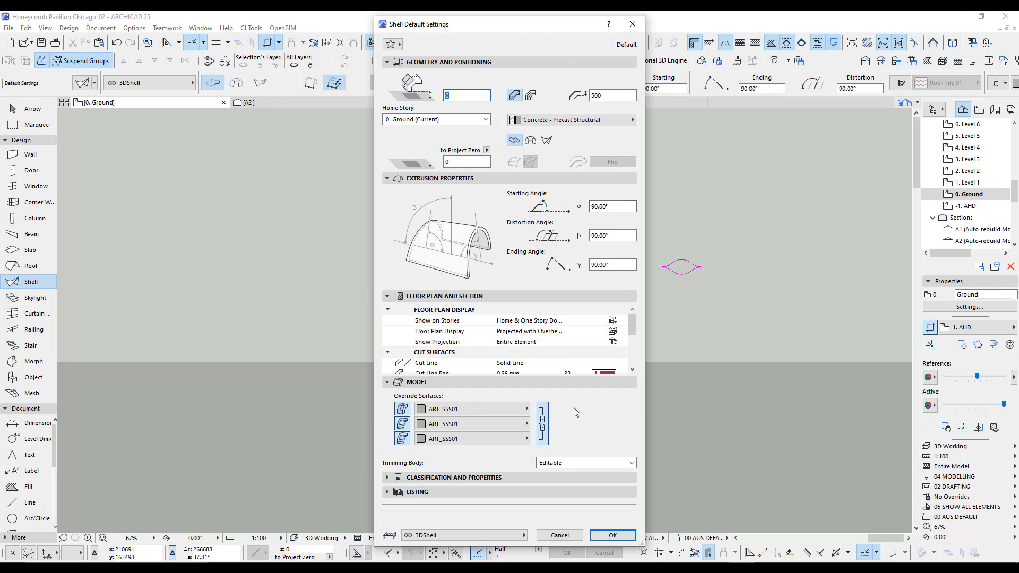
pyautogui.doubleClick(603, 96)
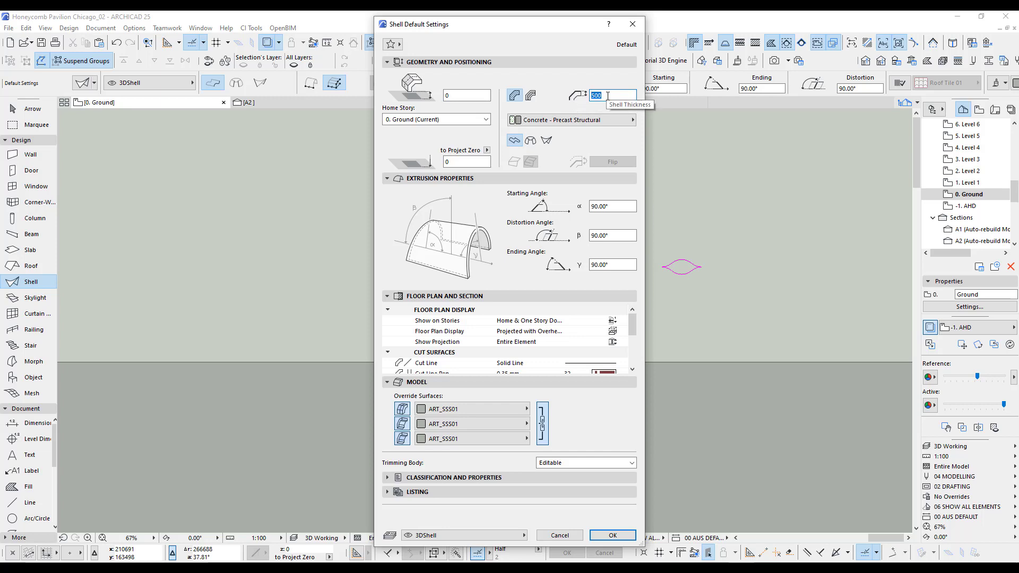
pyautogui.click(613, 535)
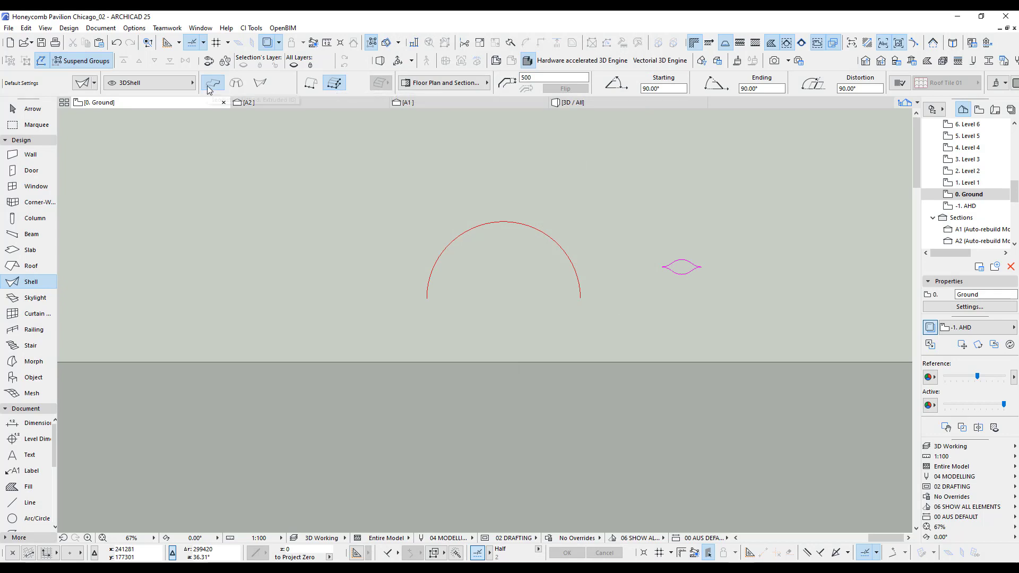
pyautogui.scroll(3, 547, 269)
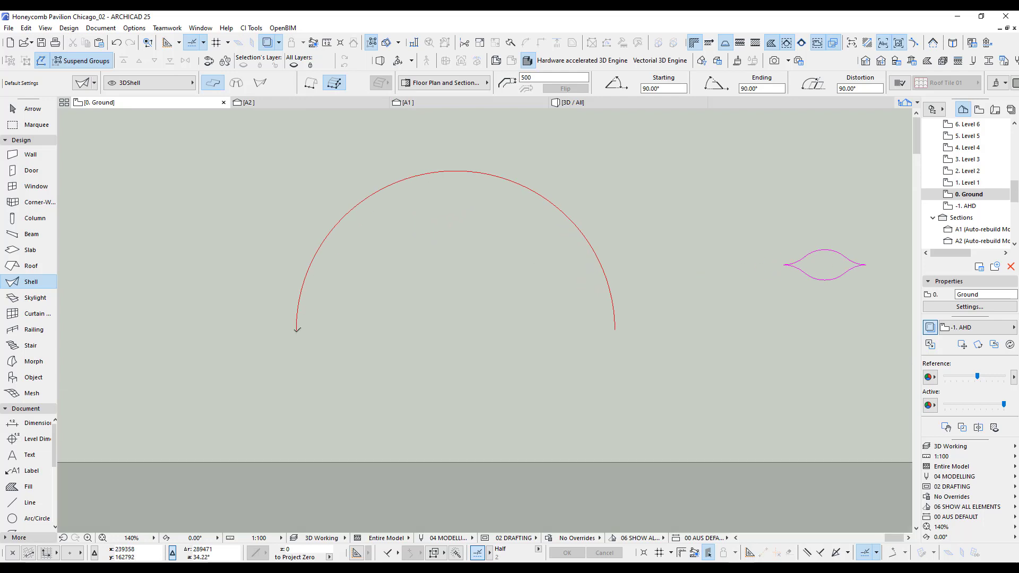
pyautogui.click(296, 330)
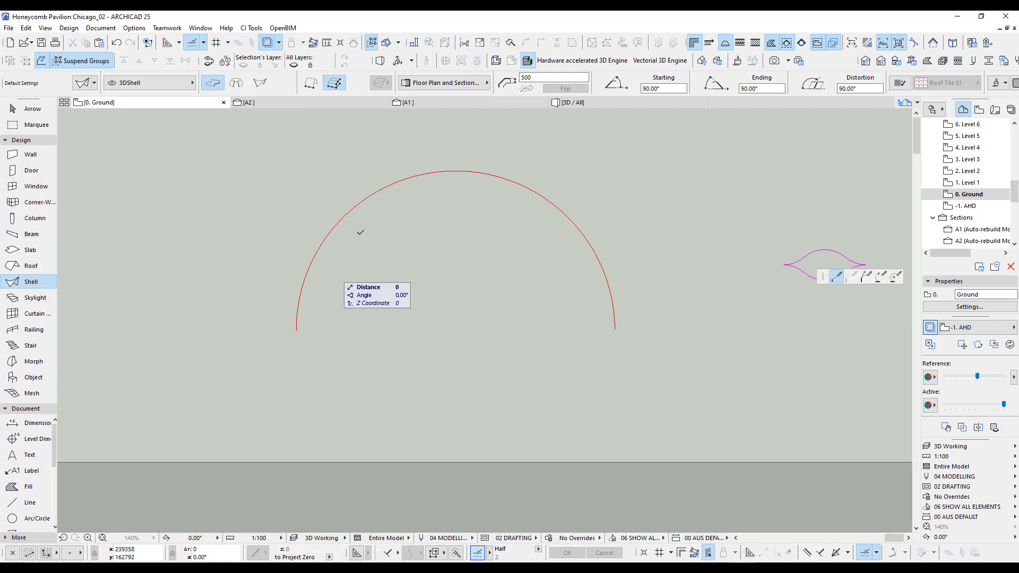
pyautogui.click(615, 330)
pyautogui.click(615, 329)
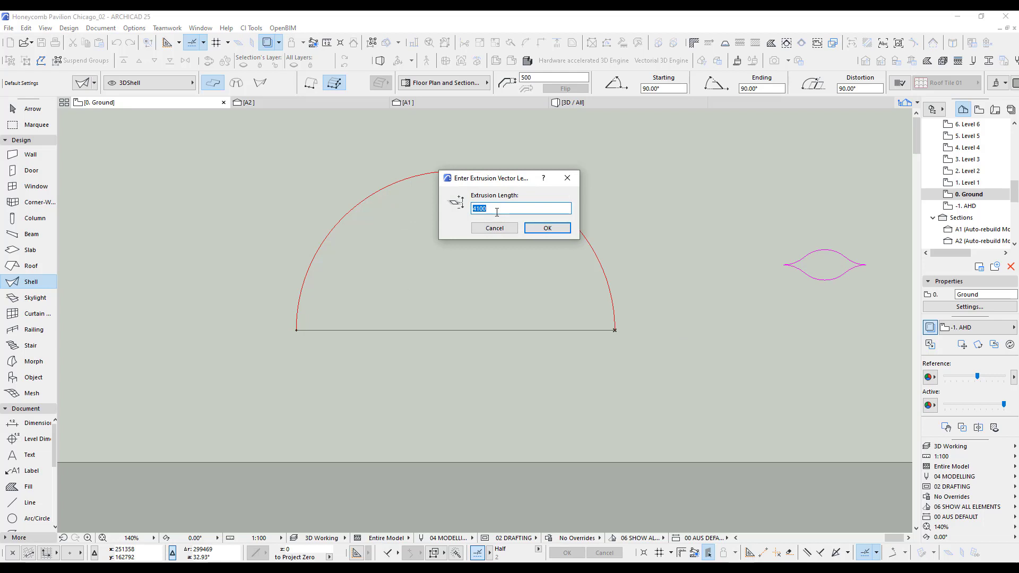
pyautogui.write('60')
pyautogui.press('Return')
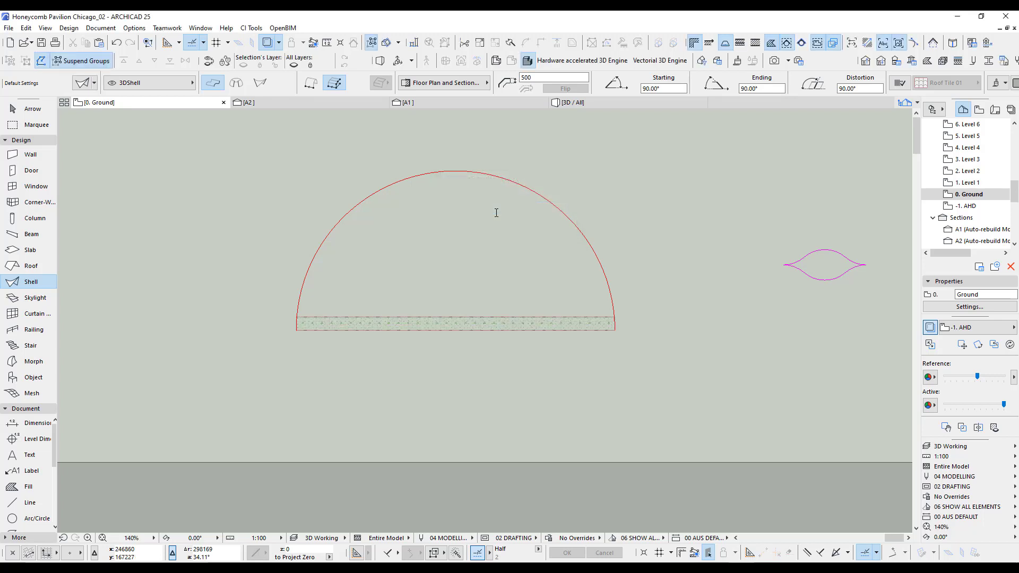
# Curve the shell's reference line to follow the semicircle with a 6000 mm radius, and flip its thickness to the inside.
pyautogui.keyDown('shift'); pyautogui.click(547, 331); pyautogui.keyUp('shift')
pyautogui.scroll(1, 548, 332)
pyautogui.click(521, 335)
pyautogui.click(595, 389)
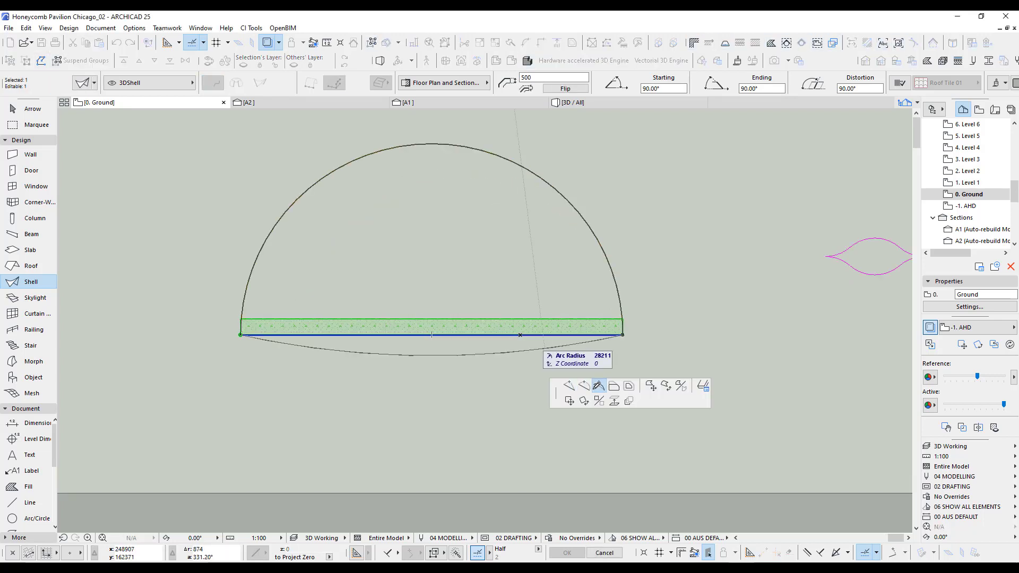
pyautogui.click(459, 144)
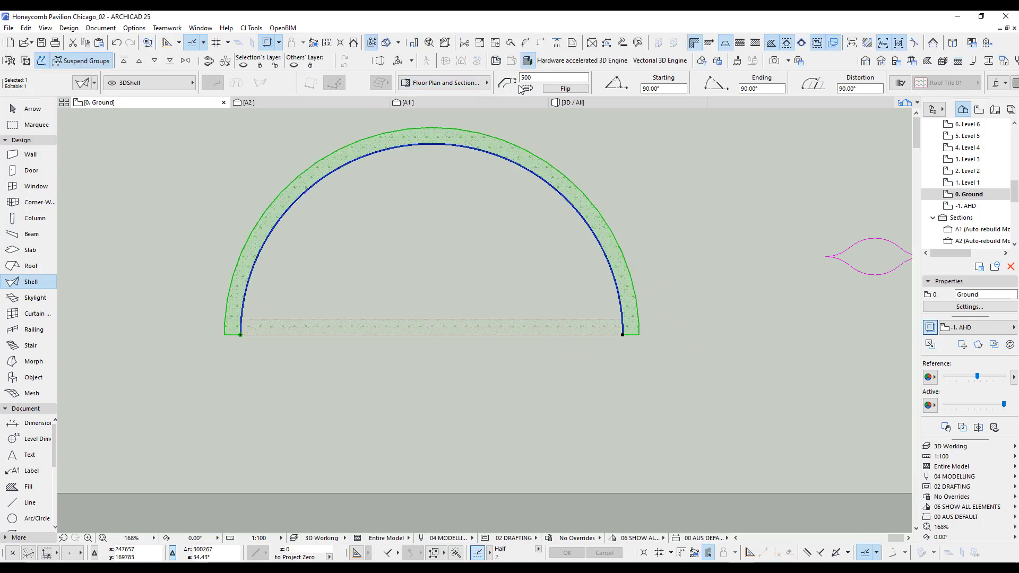
pyautogui.click(565, 89)
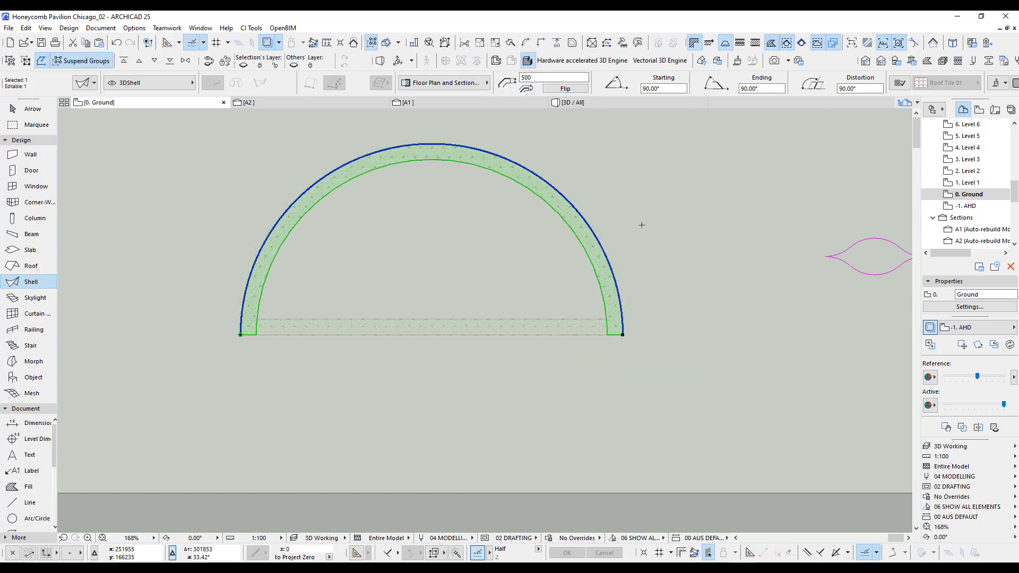
pyautogui.press('Escape')
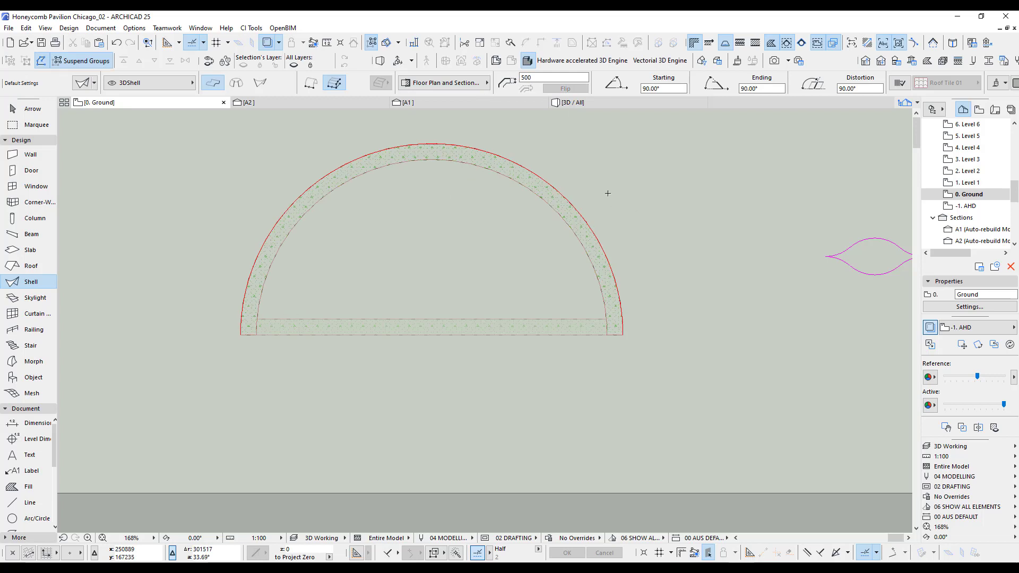
# Convert the curved shell to a morph after comparing its faceted edge with the true red arc.
pyautogui.scroll(4, 485, 150)
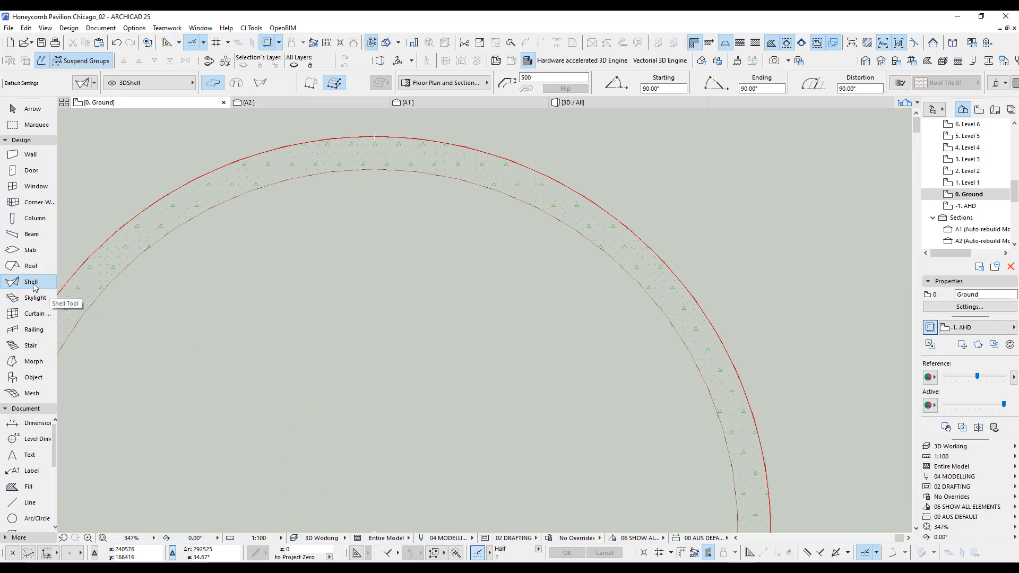
pyautogui.moveTo(531, 212); pyautogui.dragTo(535, 250, button='middle')
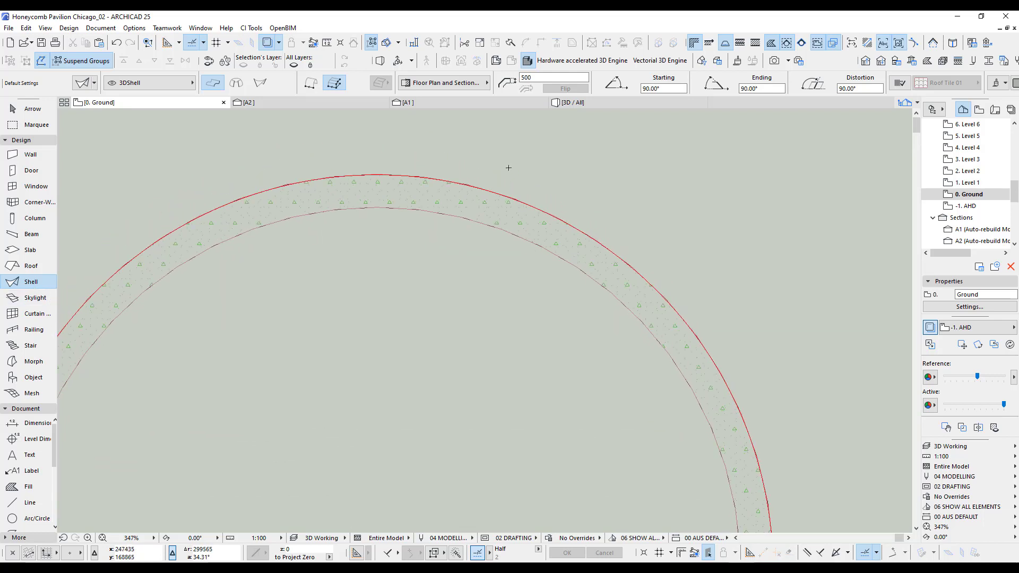
pyautogui.scroll(6, 610, 240)
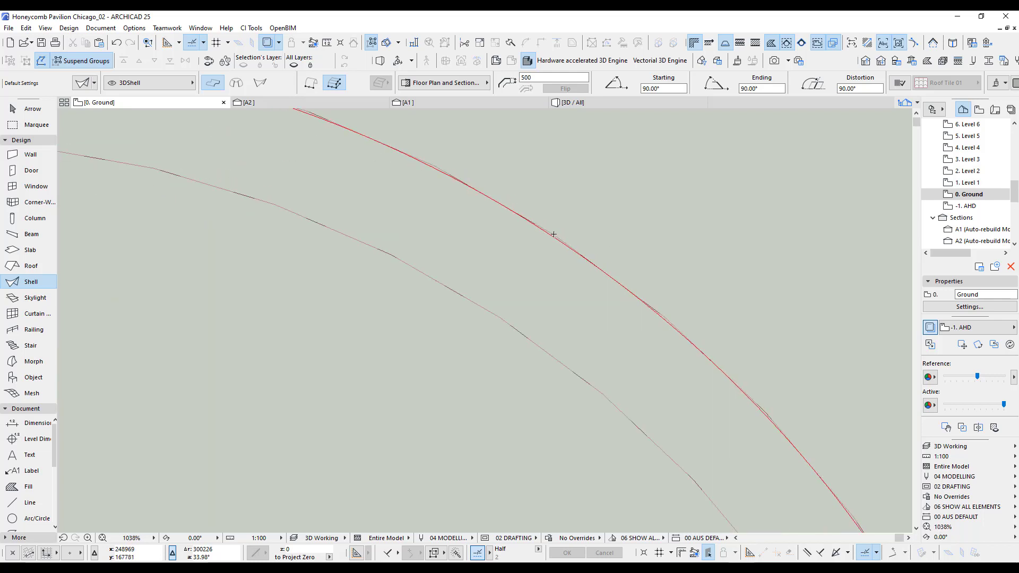
pyautogui.scroll(7, 598, 257)
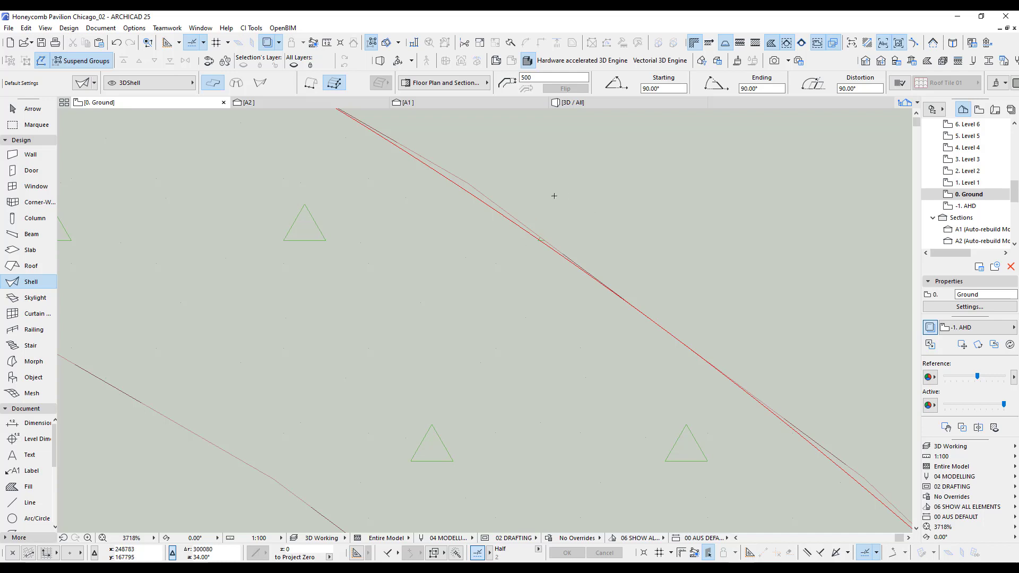
pyautogui.scroll(-10, 555, 196)
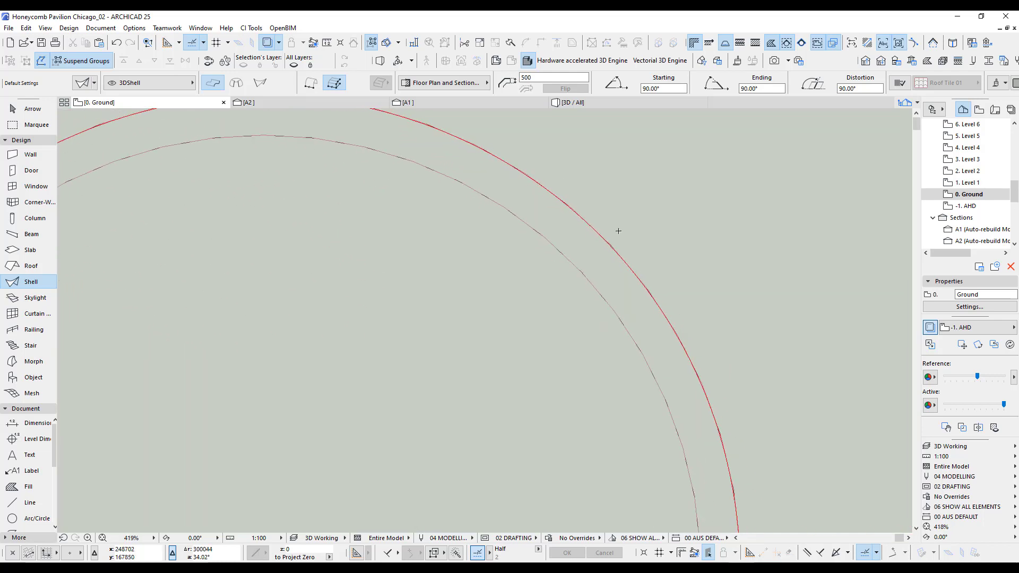
pyautogui.scroll(-4, 618, 231)
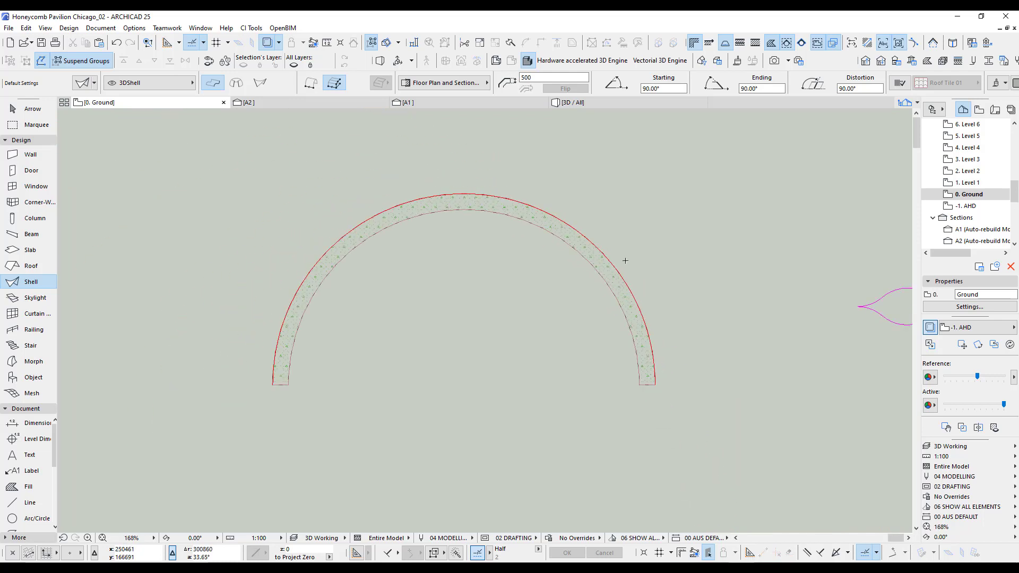
pyautogui.keyDown('shift'); pyautogui.click(608, 265); pyautogui.keyUp('shift')
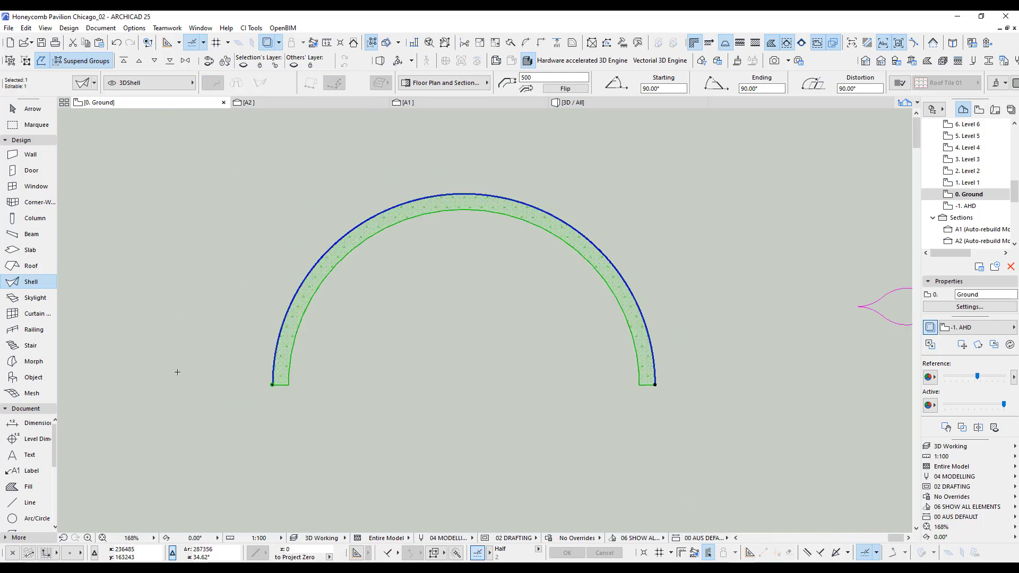
pyautogui.rightClick(496, 168)
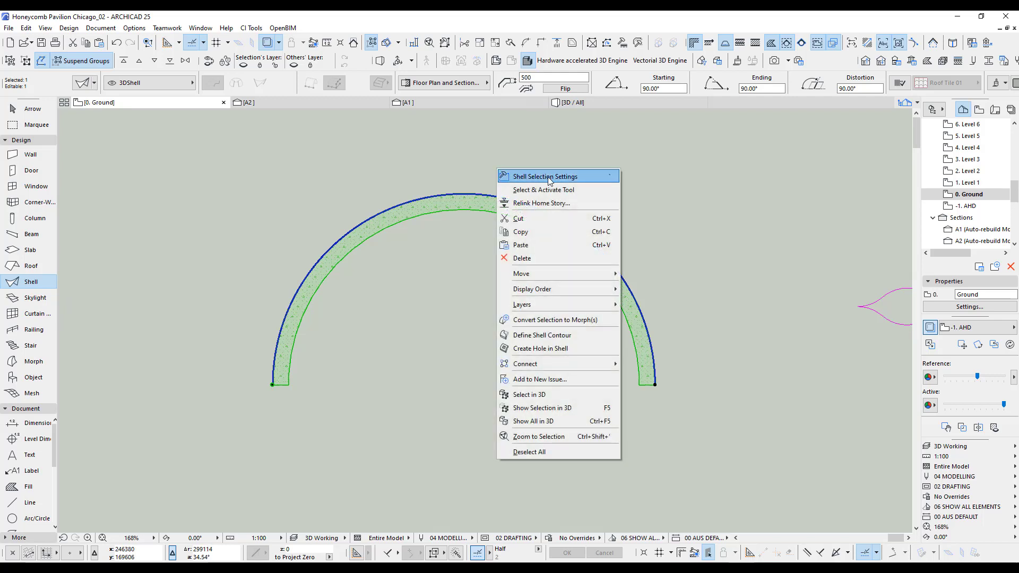
pyautogui.click(581, 320)
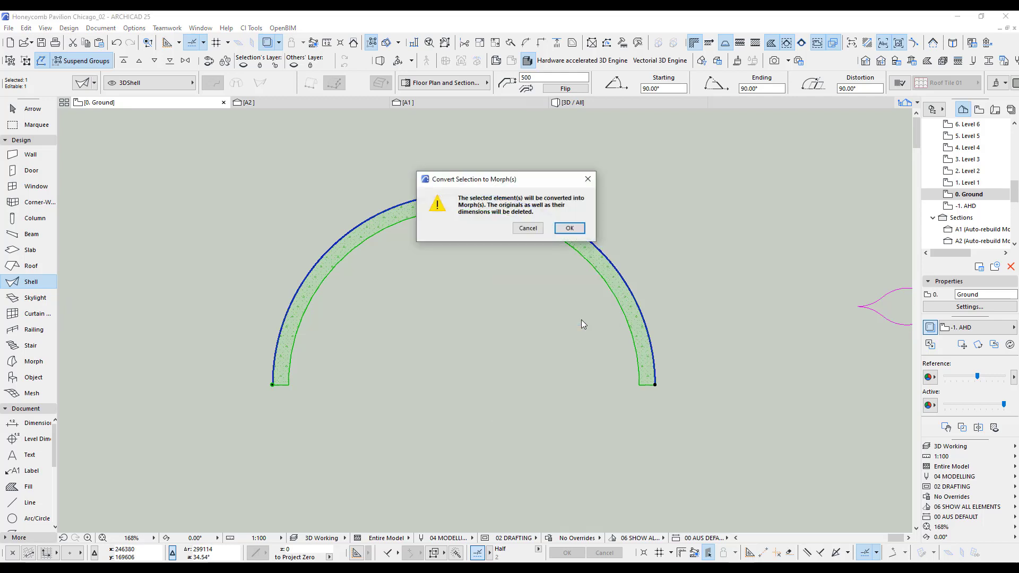
pyautogui.click(570, 228)
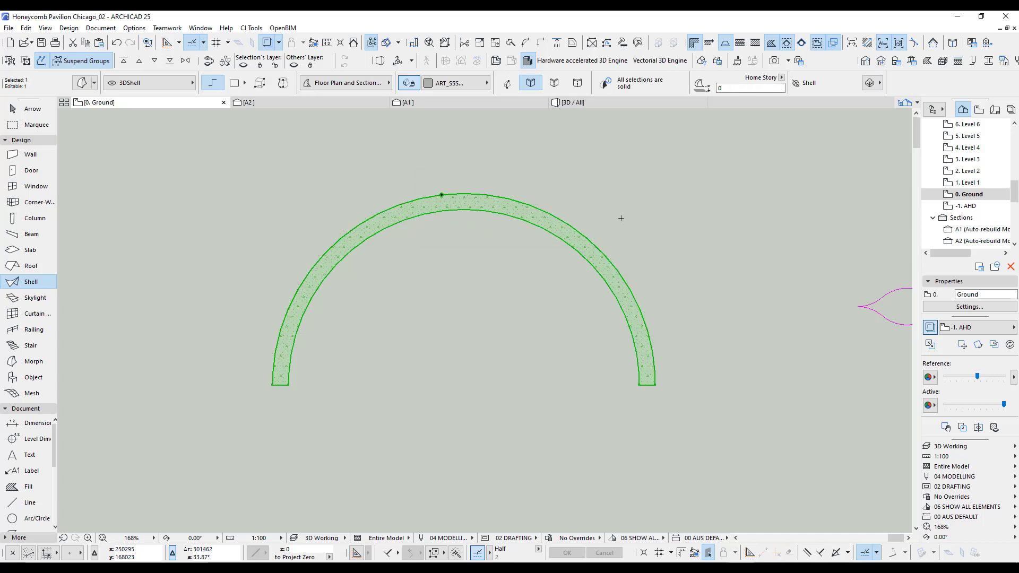
# Refine the arched morph's curvature by modifying its segmentation to More Segments with Double Segments.
pyautogui.scroll(5, 666, 372)
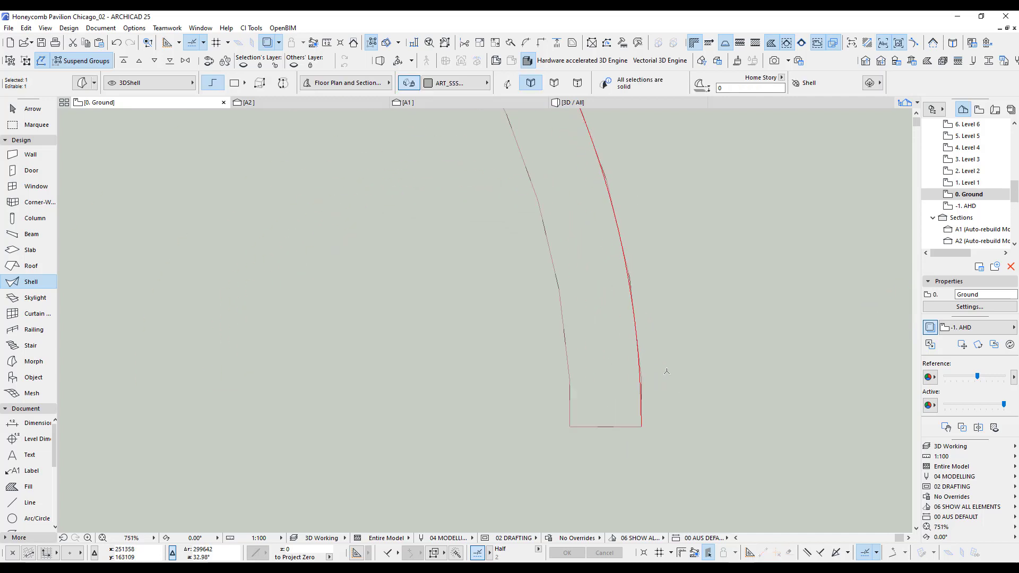
pyautogui.scroll(4, 667, 372)
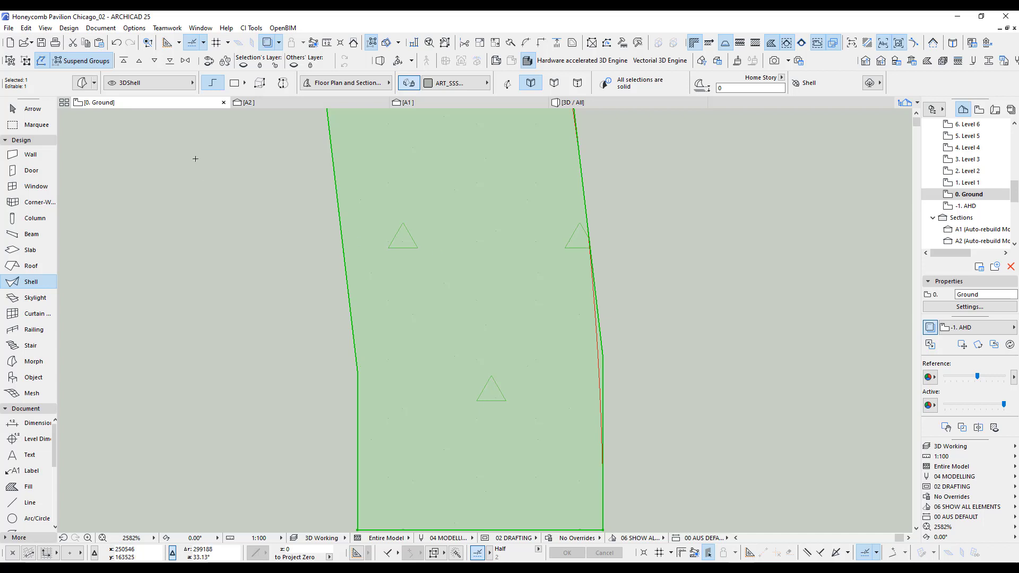
pyautogui.click(69, 29)
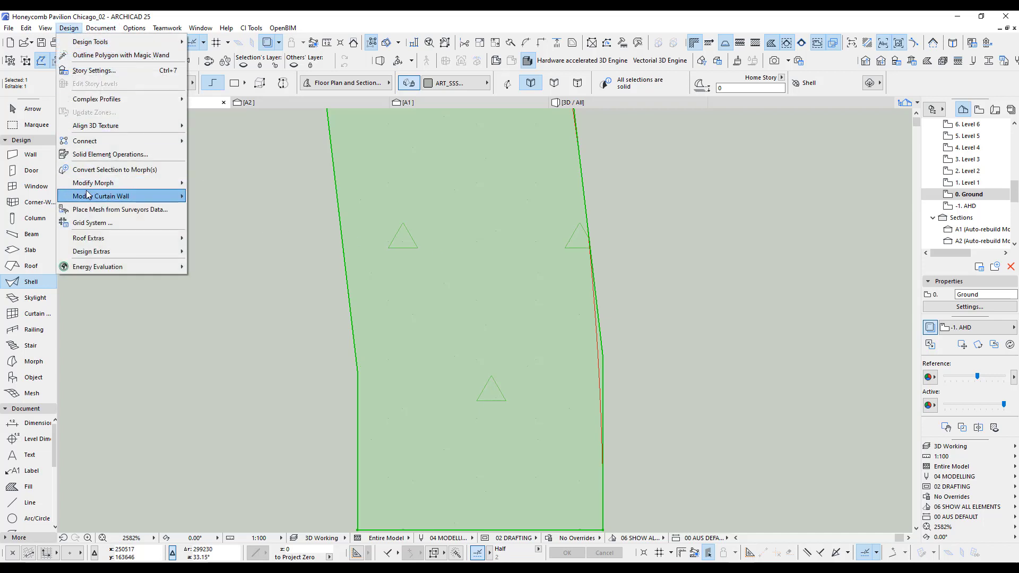
pyautogui.moveTo(88, 185)
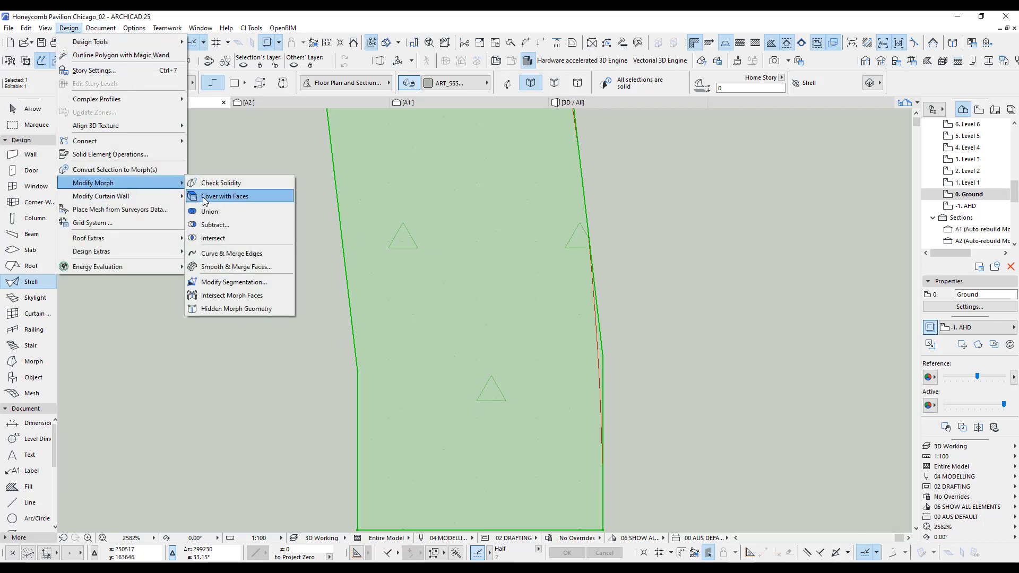
pyautogui.click(243, 283)
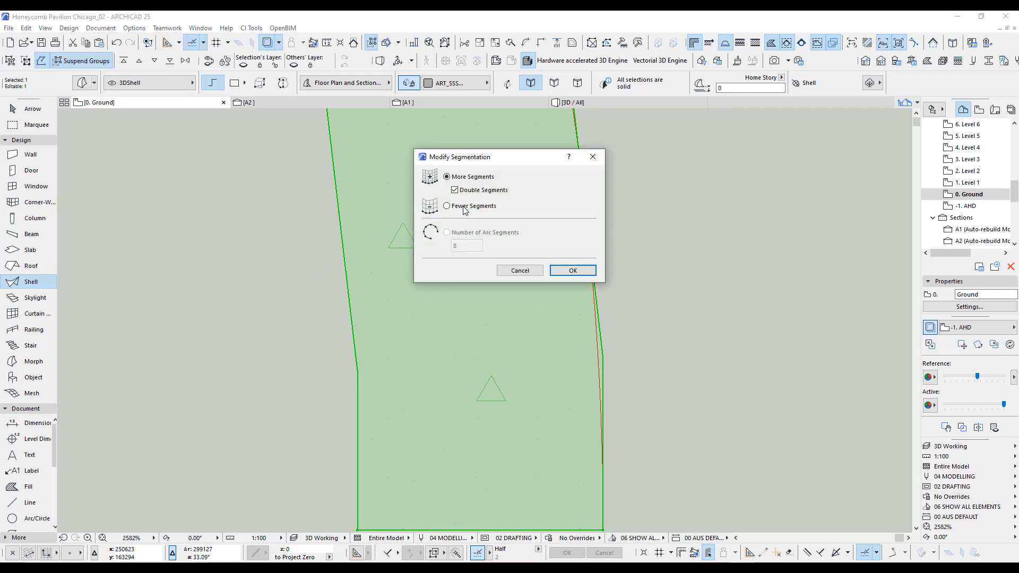
pyautogui.click(573, 271)
pyautogui.scroll(-3, 619, 375)
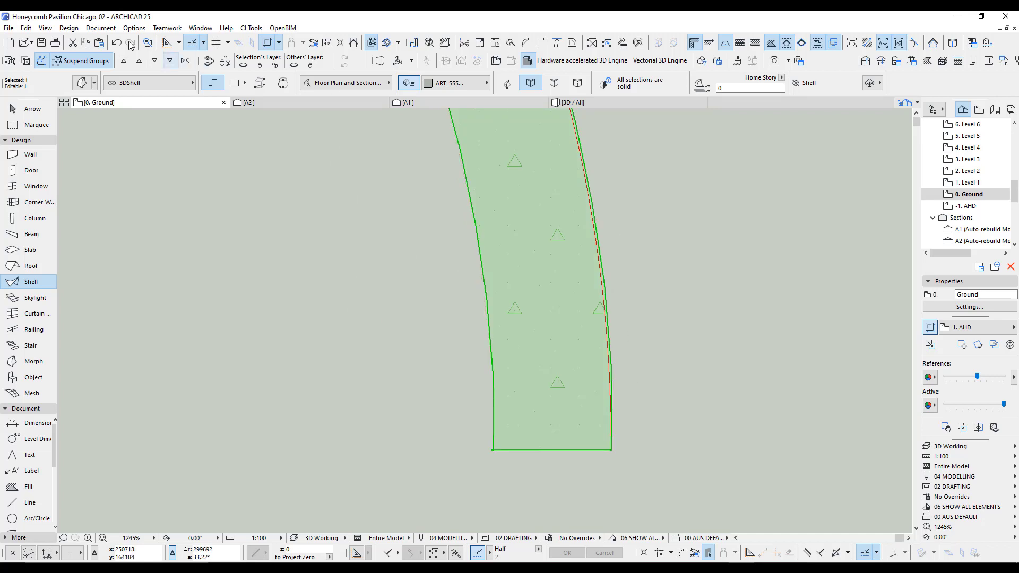
# Refine the arched morph's curve once more by modifying its segmentation to More Segments with Double Segments.
pyautogui.click(69, 27)
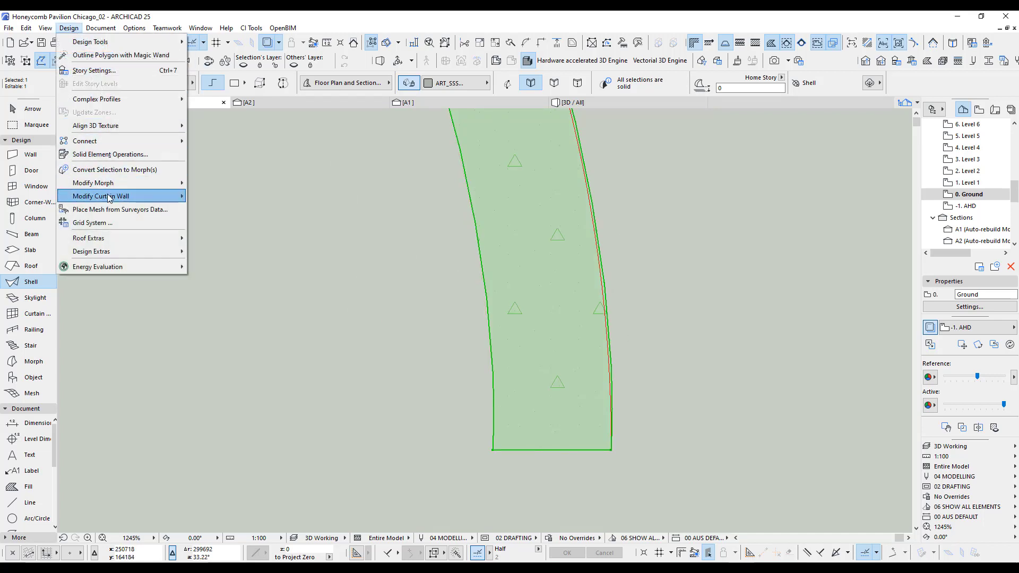
pyautogui.moveTo(106, 184)
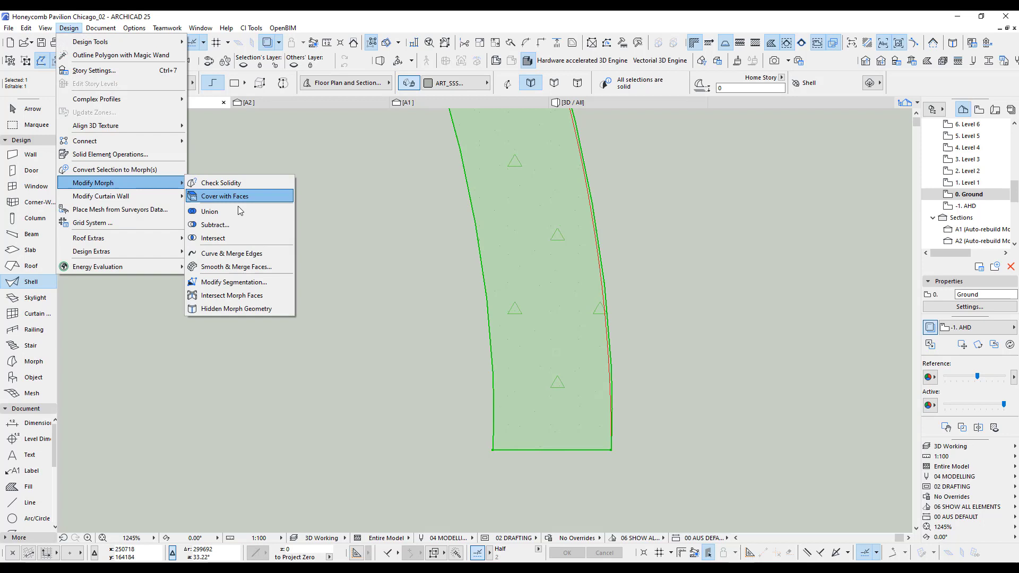
pyautogui.click(234, 282)
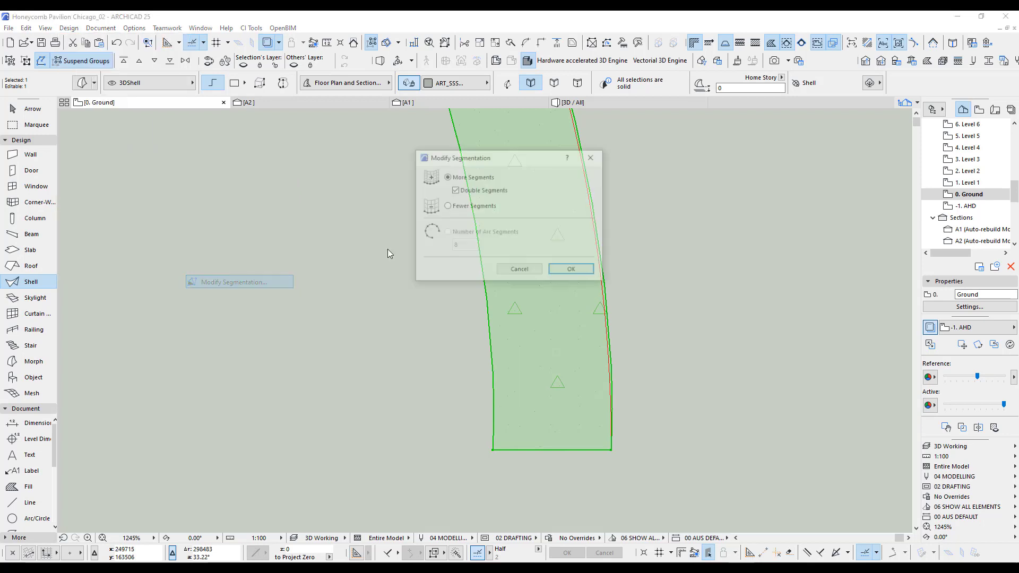
pyautogui.click(573, 270)
pyautogui.scroll(-8, 566, 380)
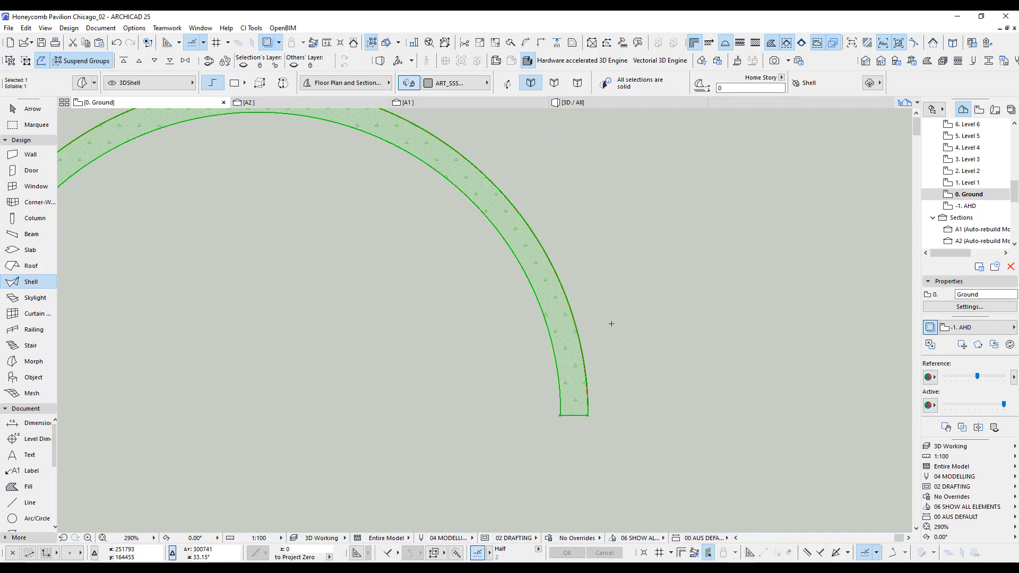
# Examine the arched morph alone in 3D, comparing its shaded surface with its wireframe segmentation.
pyautogui.press('F5')
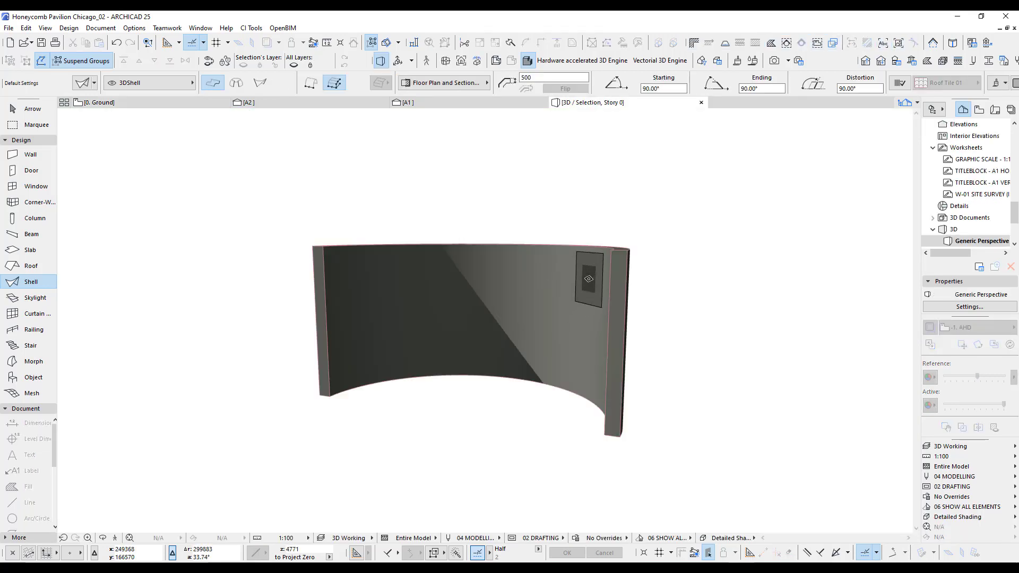
pyautogui.keyDown('shift'); pyautogui.moveTo(603, 311); pyautogui.dragTo(486, 322, button='middle'); pyautogui.keyUp('shift')
pyautogui.scroll(6, 418, 314)
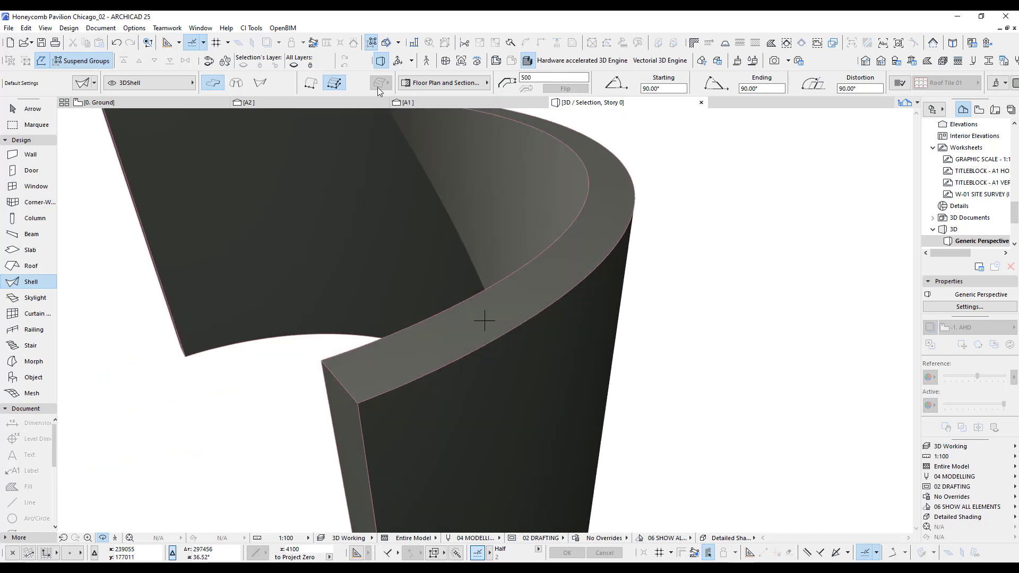
pyautogui.click(502, 61)
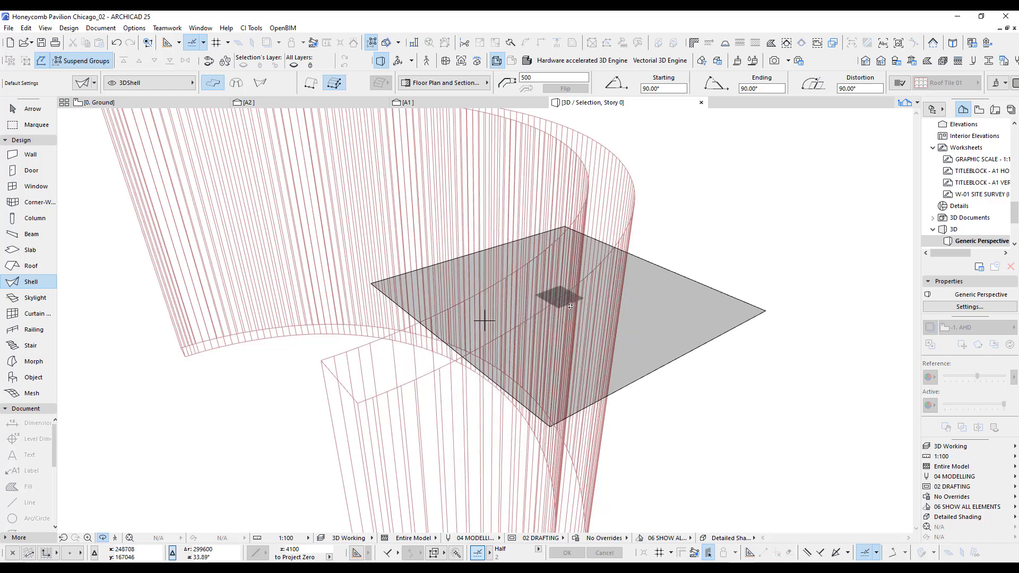
pyautogui.keyDown('shift'); pyautogui.moveTo(483, 319); pyautogui.dragTo(619, 355, button='middle'); pyautogui.keyUp('shift')
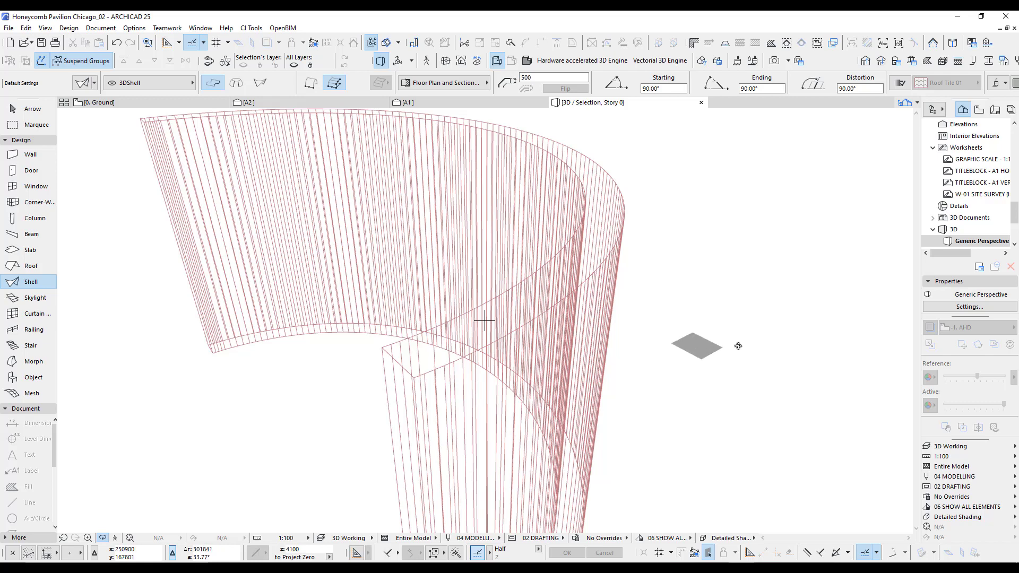
pyautogui.click(527, 60)
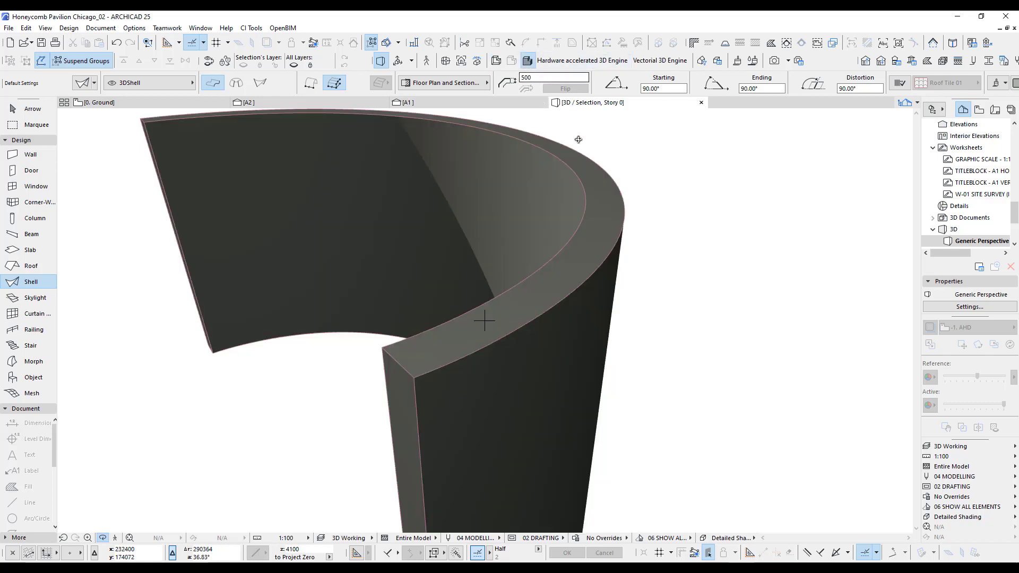
# Select the arched morph in plan, bring it onto the ground slab, and stand it upright as a vault in section A2.
pyautogui.press('F2')
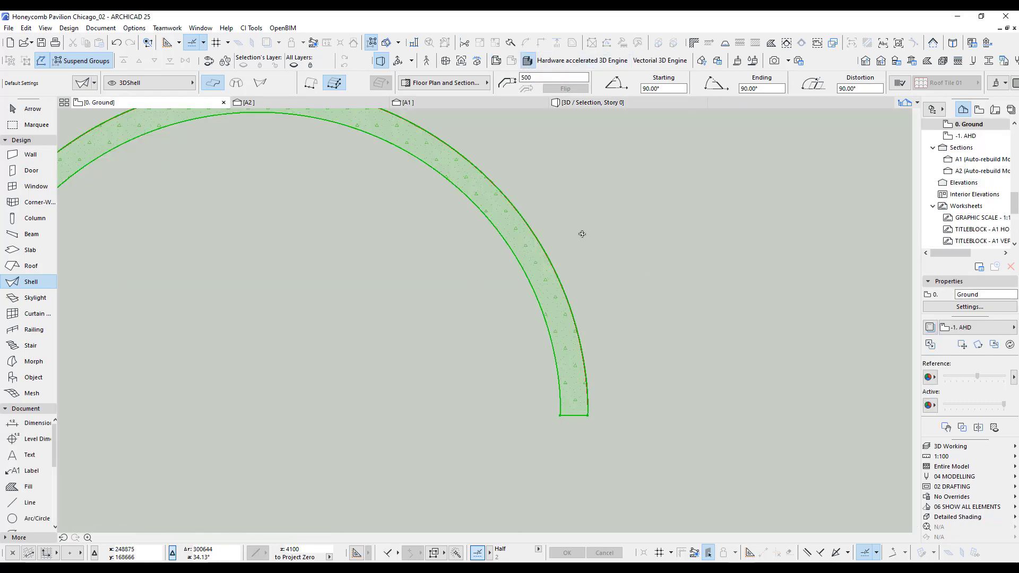
pyautogui.hotkey('ctrl', 'a')
pyautogui.scroll(-6, 610, 235)
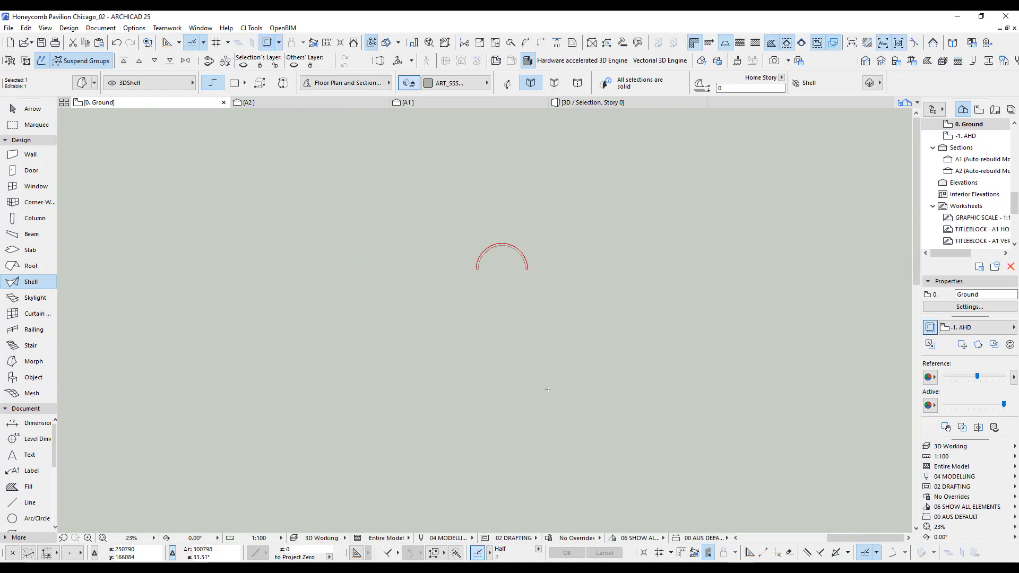
pyautogui.moveTo(548, 389); pyautogui.dragTo(526, 284, button='middle')
pyautogui.press('F6')
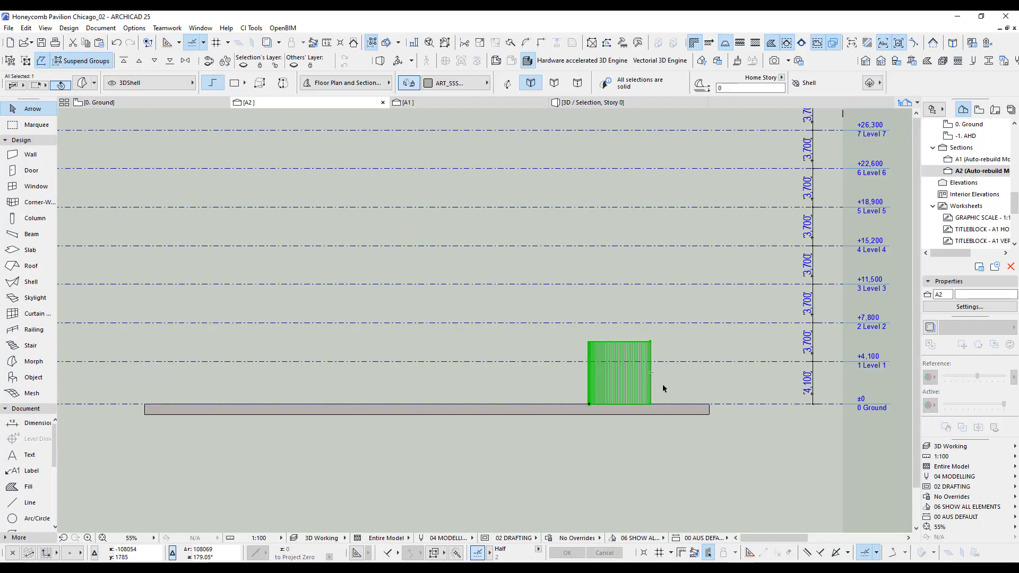
pyautogui.hotkey('ctrl', 'd')
pyautogui.click(588, 404)
pyautogui.click(651, 404)
# Show the whole model in 3D and delete the red wavy strip lying outside the slab.
pyautogui.press('F2')
pyautogui.press('Escape')
pyautogui.press('F5')
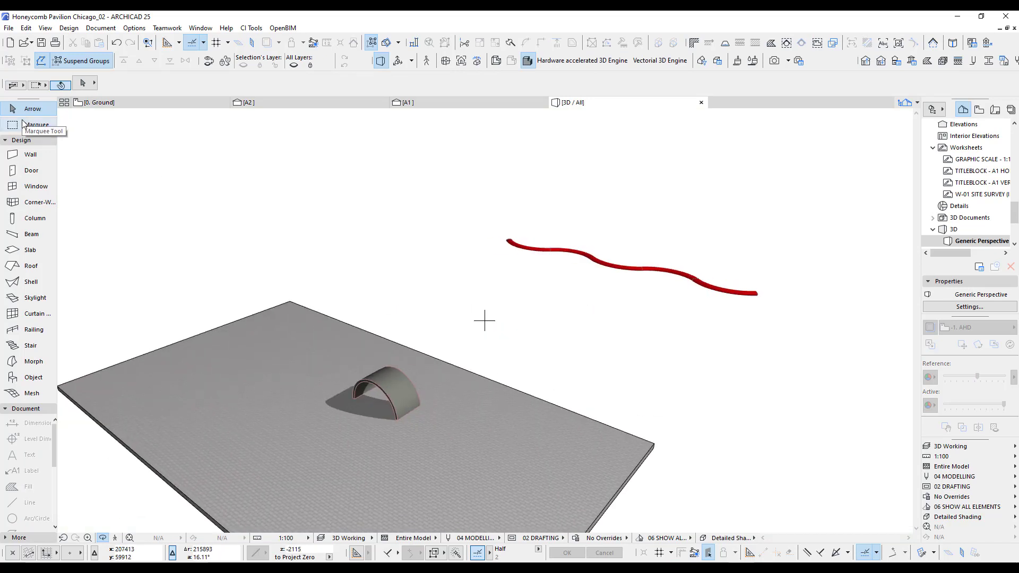
pyautogui.moveTo(481, 207); pyautogui.dragTo(802, 314)
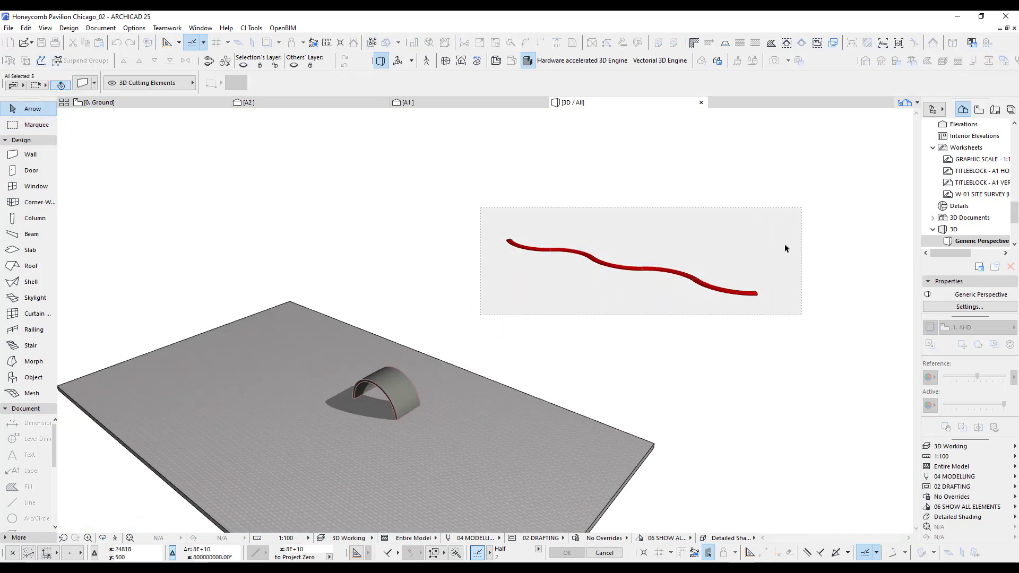
pyautogui.press('Delete')
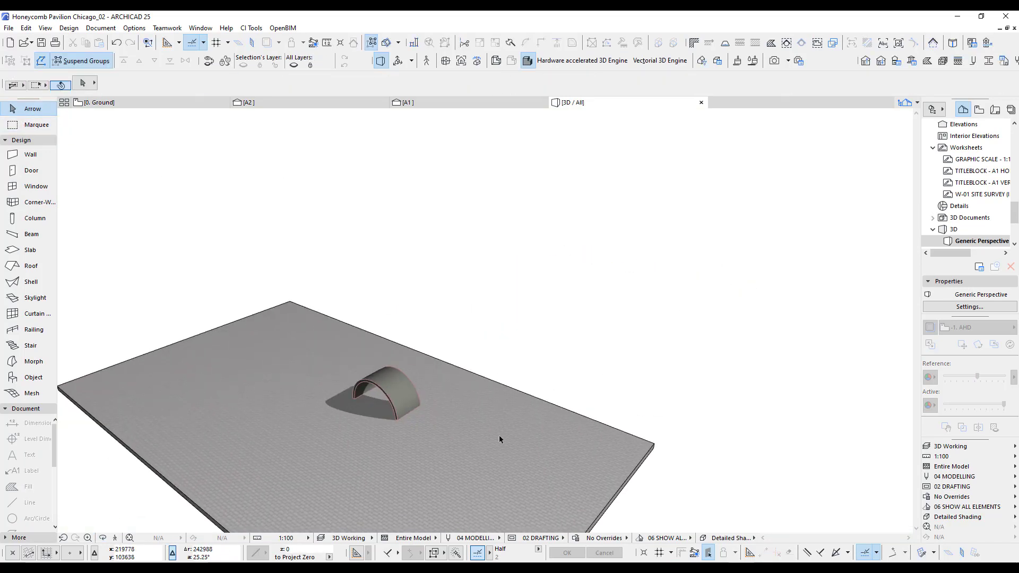
# Push the front arched face of the vault outward by about 14,343 mm to lengthen it.
pyautogui.scroll(3, 414, 430)
pyautogui.scroll(5, 388, 411)
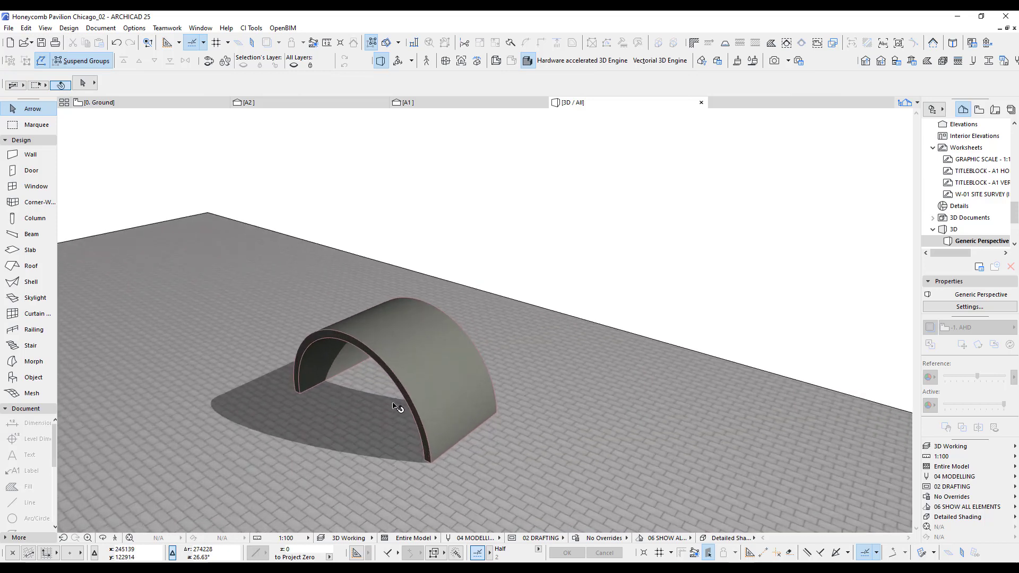
pyautogui.moveTo(393, 403); pyautogui.dragTo(483, 320, button='middle')
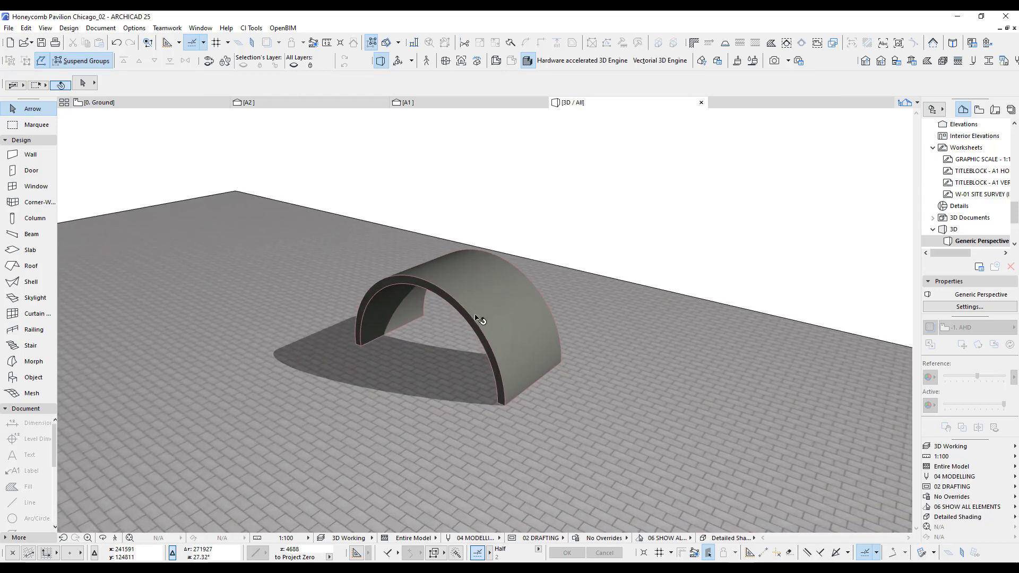
pyautogui.click(480, 318)
pyautogui.scroll(4, 483, 329)
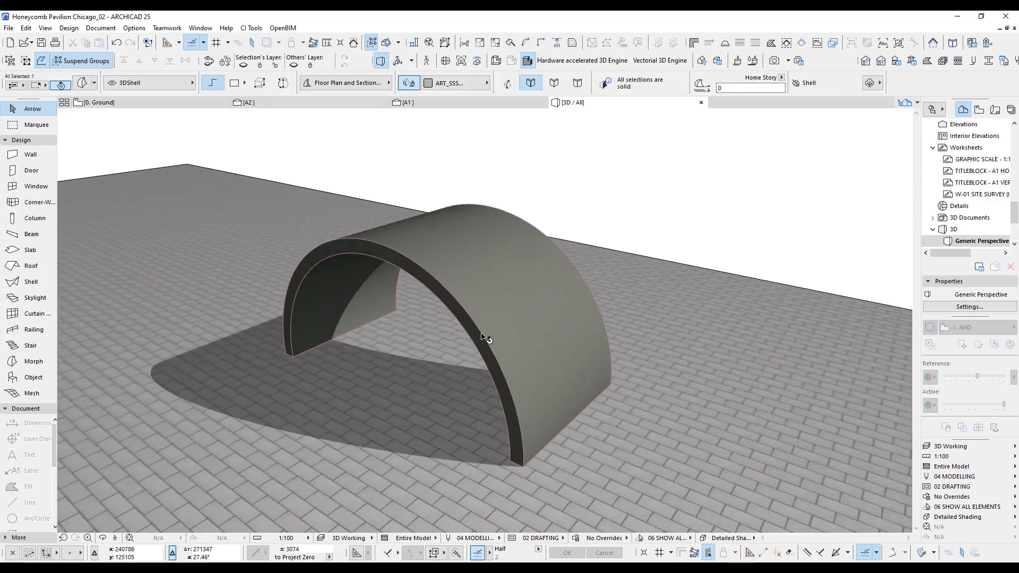
pyautogui.click(448, 302)
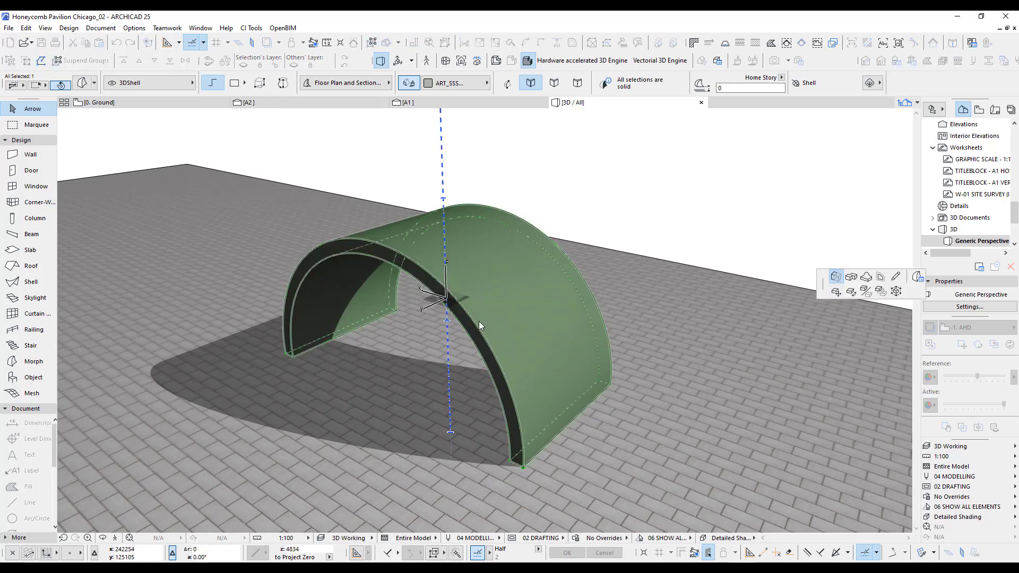
pyautogui.scroll(-2, 430, 319)
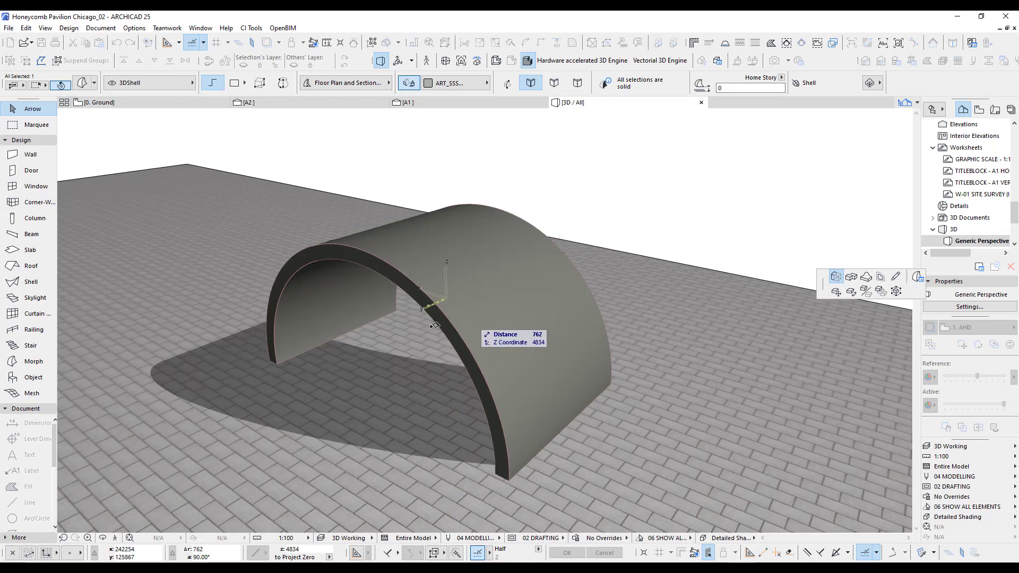
pyautogui.scroll(-2, 390, 372)
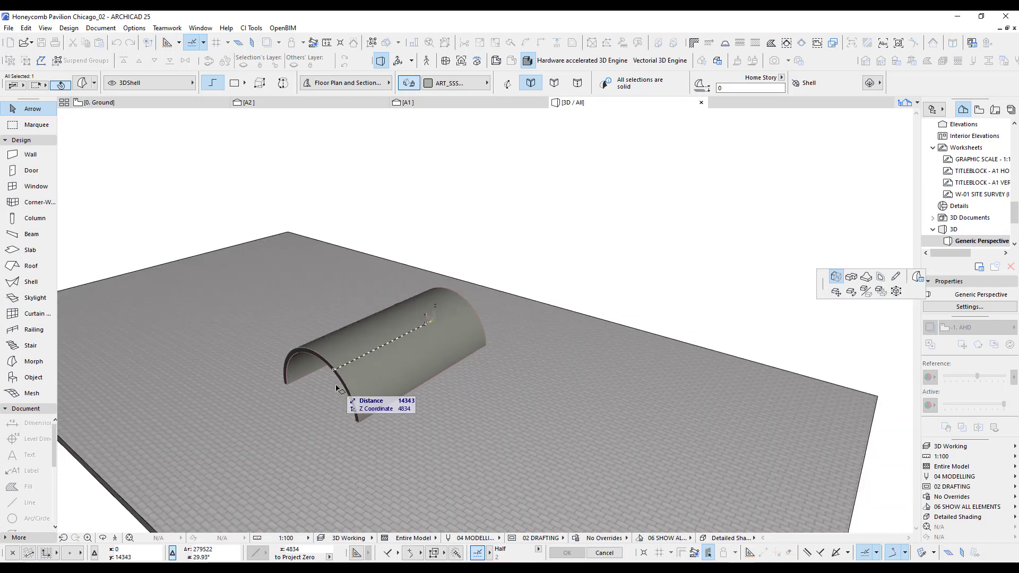
pyautogui.click(339, 399)
pyautogui.press('Escape')
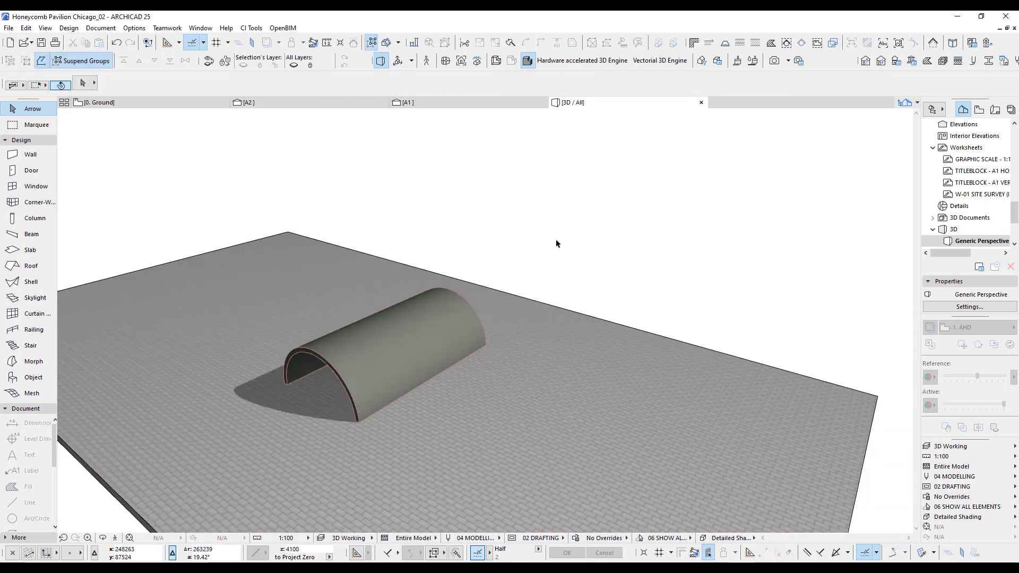
# On the Ground plan, trace the purple leaf-shaped cell outline into a flat morph with the Magic Wand.
pyautogui.press('F2')
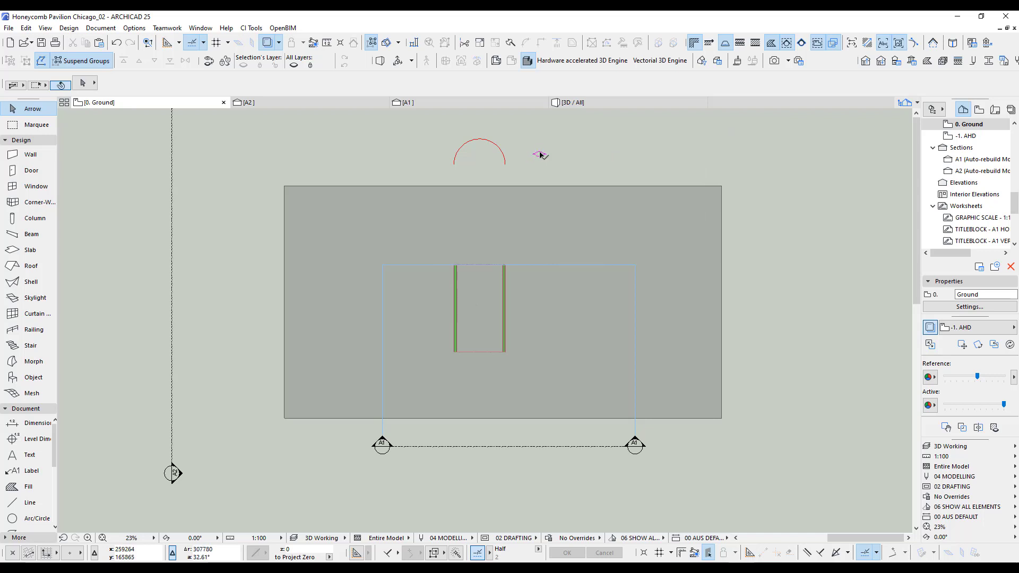
pyautogui.scroll(1, 551, 149)
pyautogui.scroll(12, 551, 151)
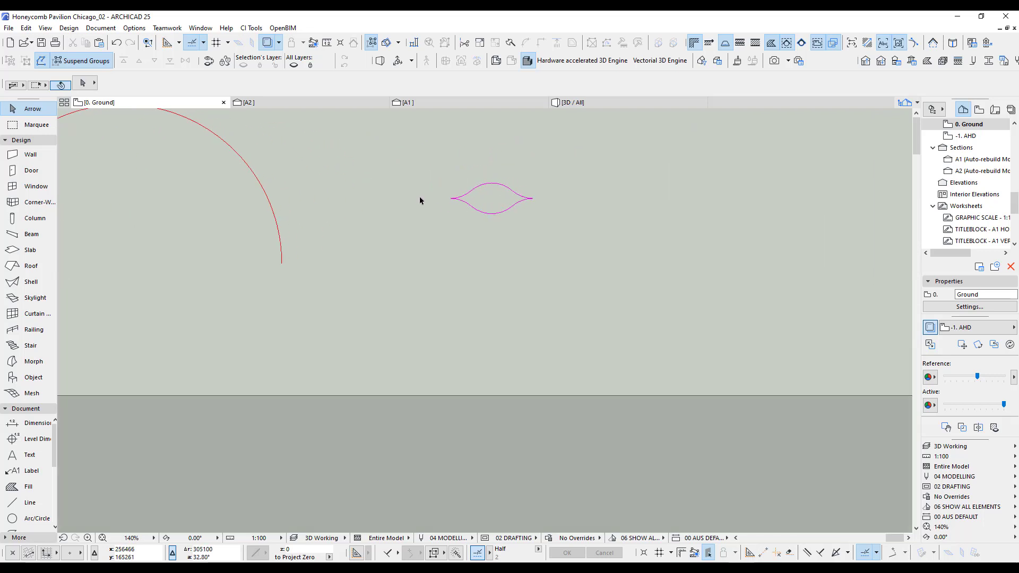
pyautogui.click(32, 361)
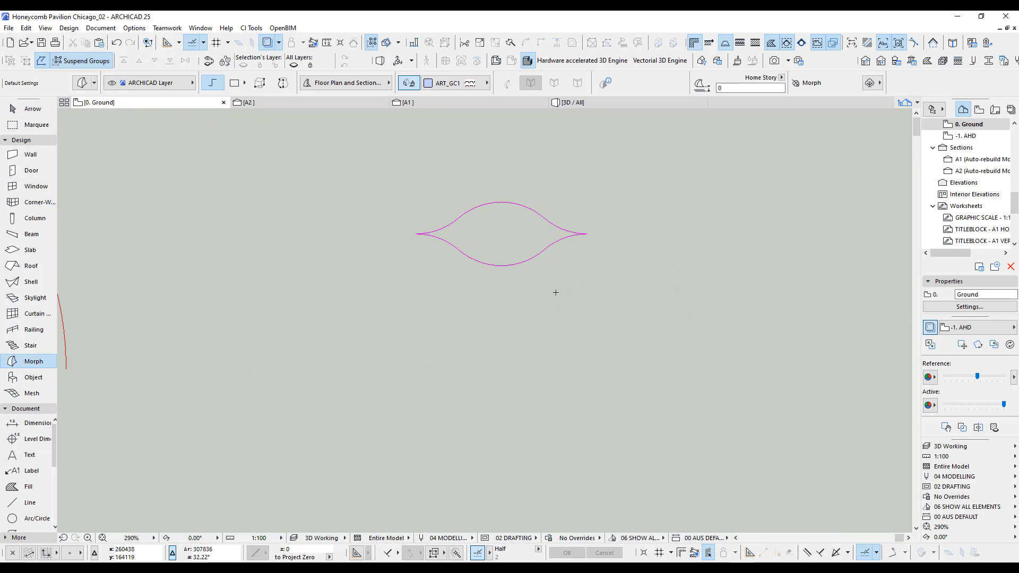
pyautogui.press('space')
pyautogui.click(495, 236)
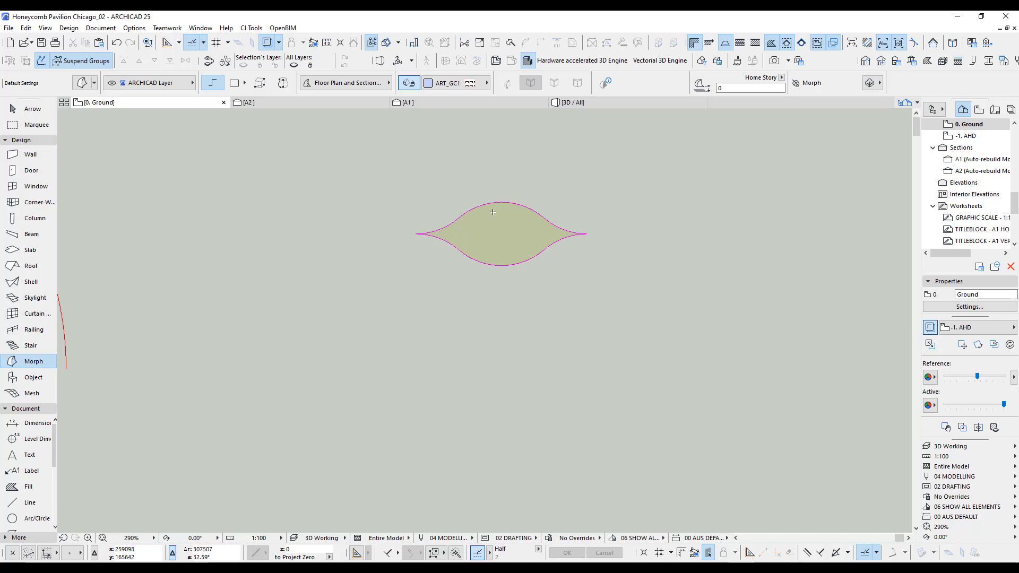
# Set the Magic Wand to prefer Linear Segments with a deviation from curves under 50, and remove the traced cell morph.
pyautogui.click(167, 28)
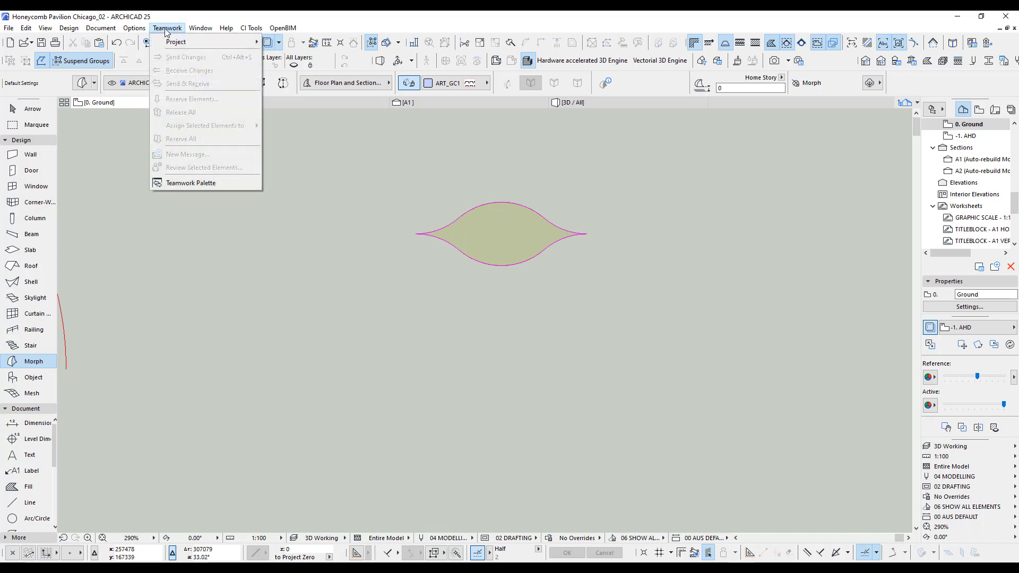
pyautogui.moveTo(135, 29)
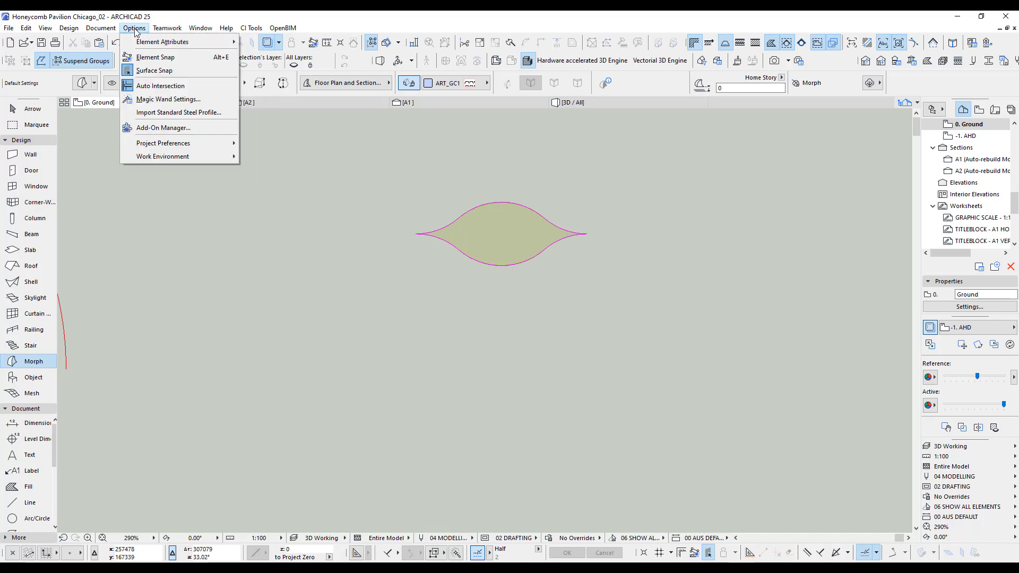
pyautogui.click(150, 100)
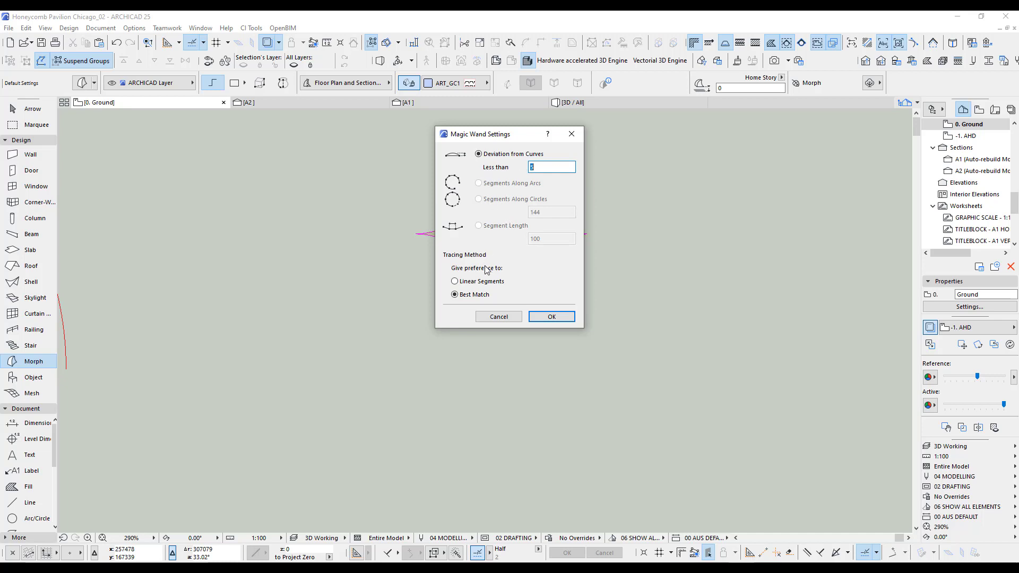
pyautogui.click(472, 284)
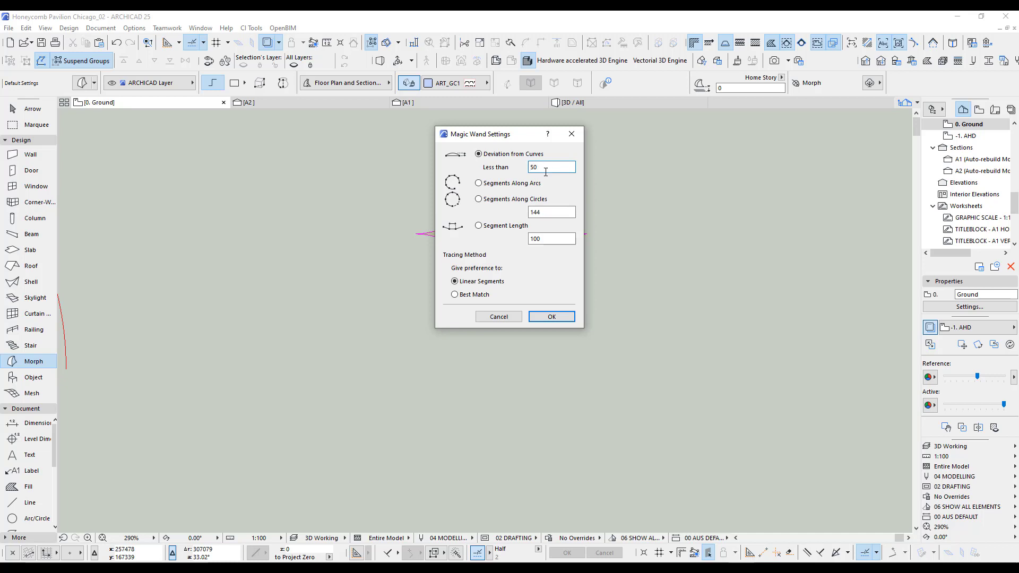
pyautogui.click(551, 317)
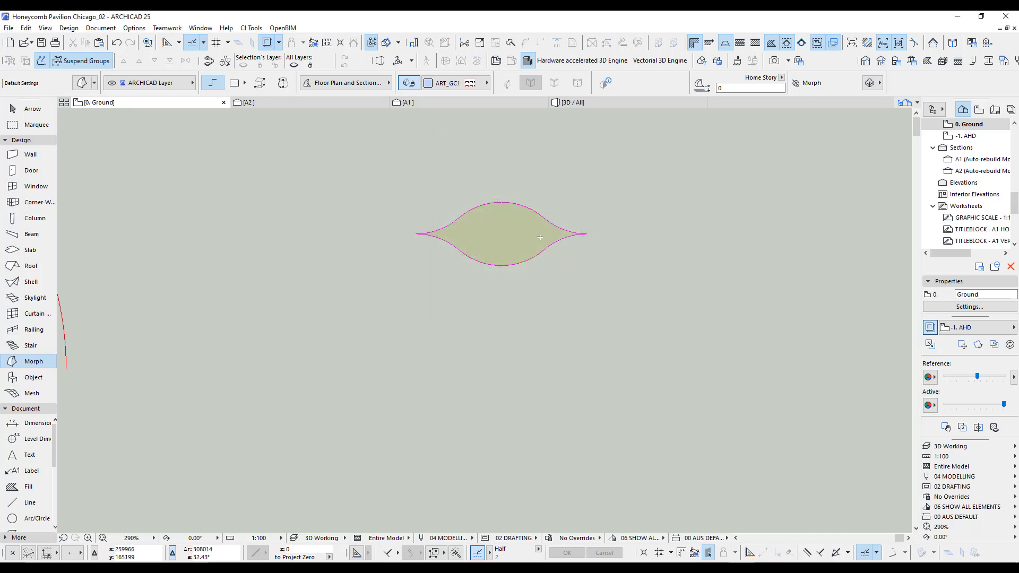
pyautogui.press('Escape')
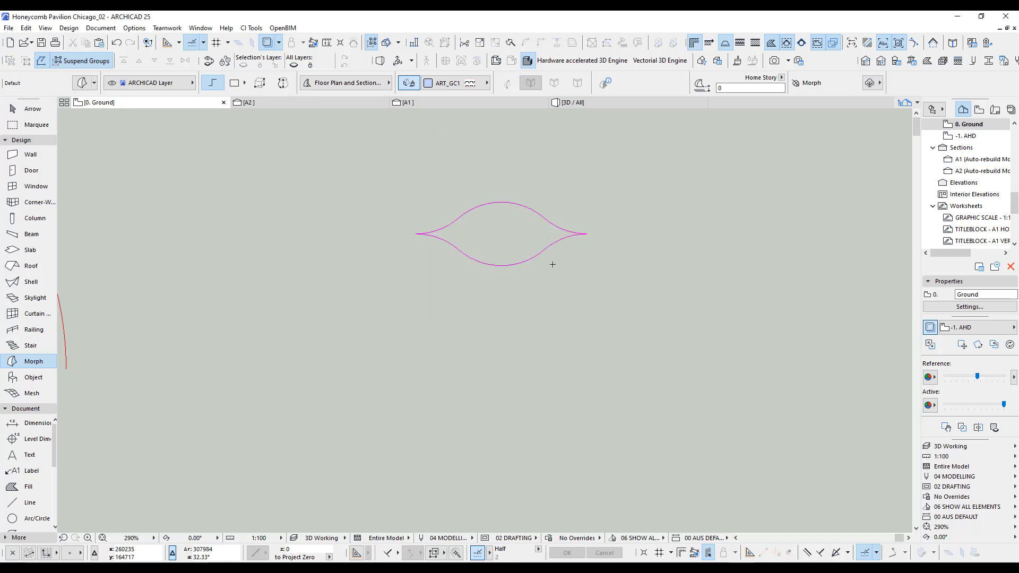
# Try tracing the purple cell outline as a straight-segmented morph with the new Magic Wand settings, and undo it.
pyautogui.scroll(5, 521, 221)
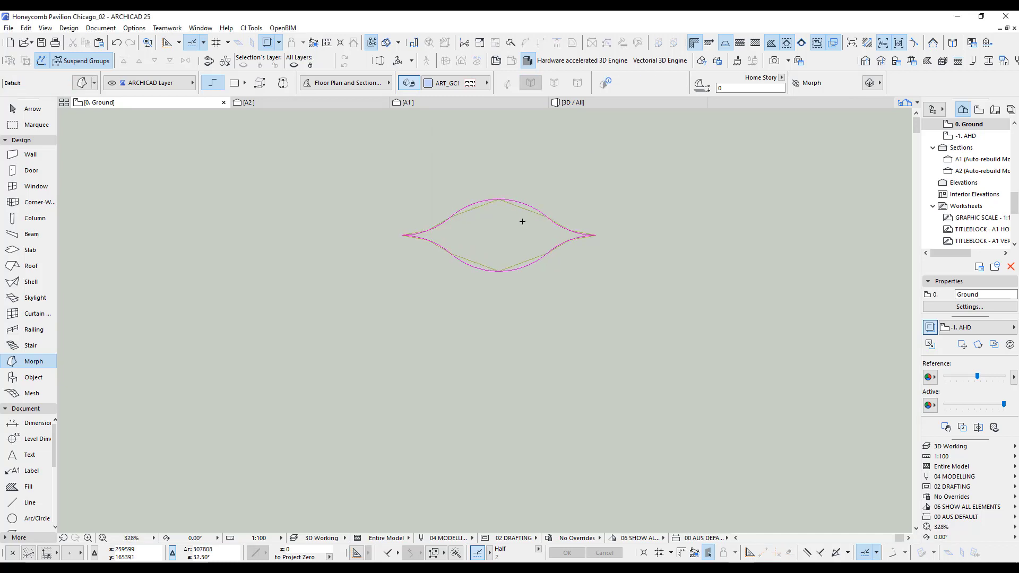
pyautogui.scroll(3, 547, 211)
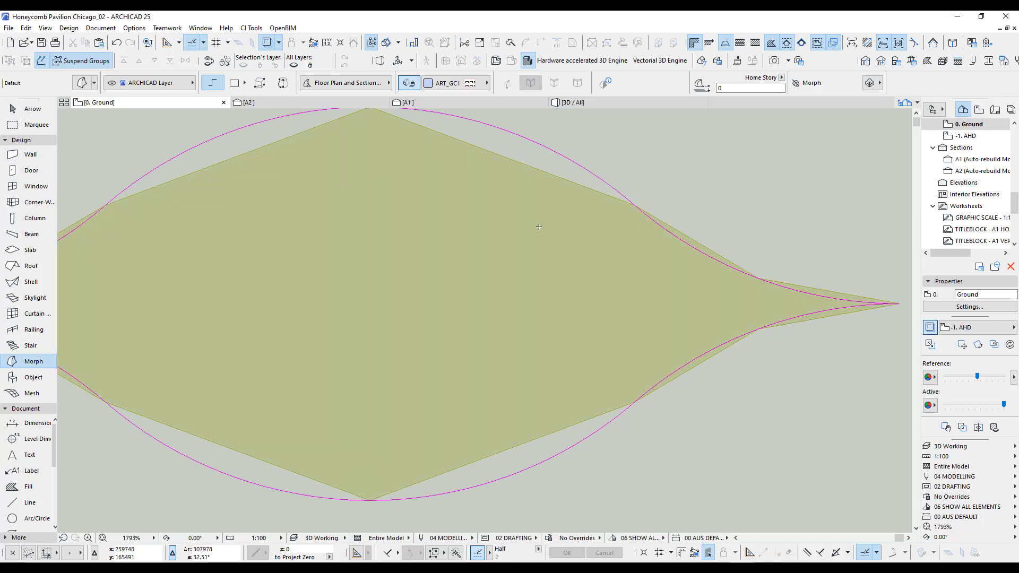
pyautogui.hotkey('ctrl', 'z')
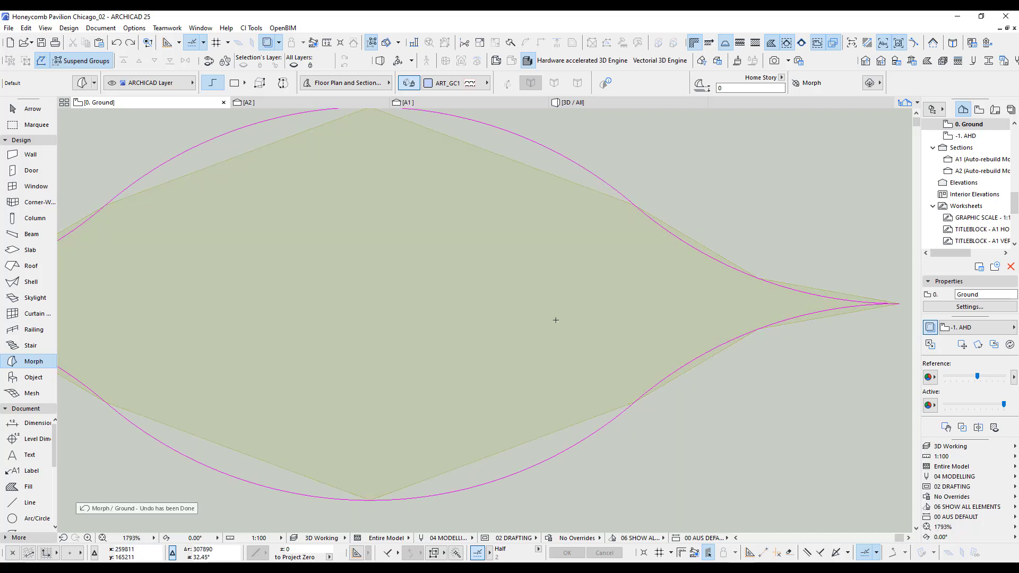
# Set the Magic Wand to give preference to Best Match when tracing, keeping the Deviation from Curves method.
pyautogui.scroll(-4, 555, 327)
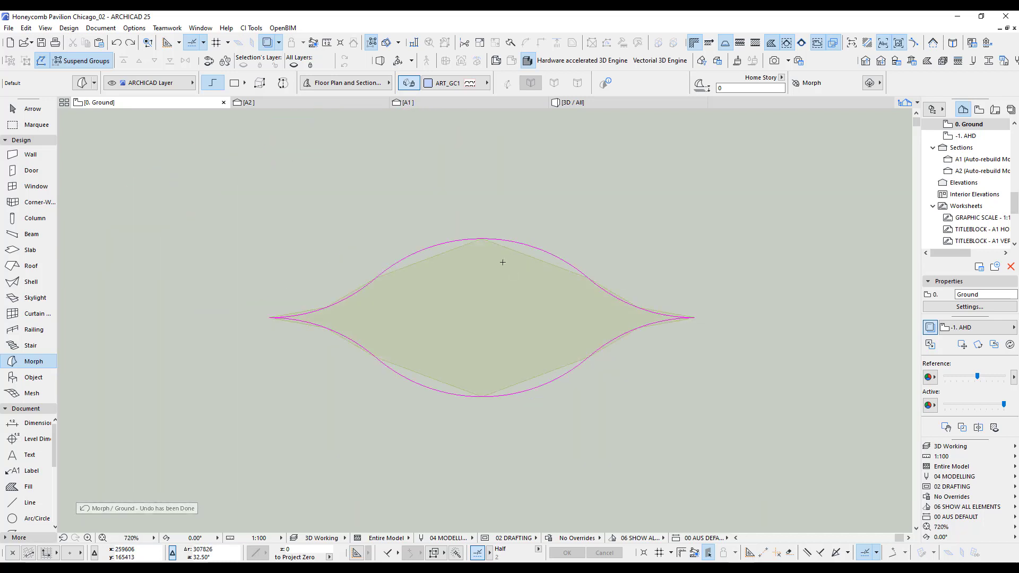
pyautogui.click(103, 28)
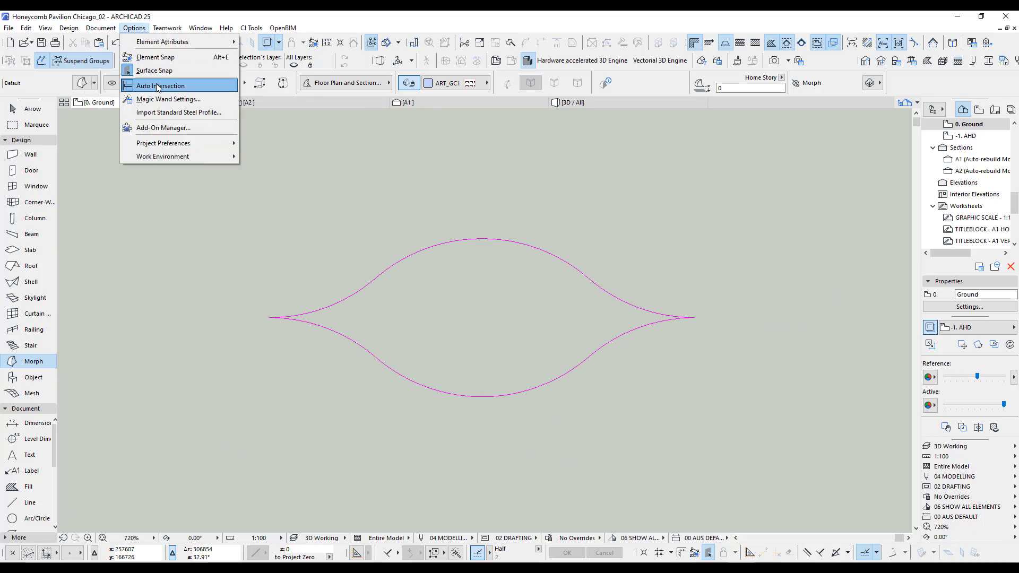
pyautogui.click(159, 99)
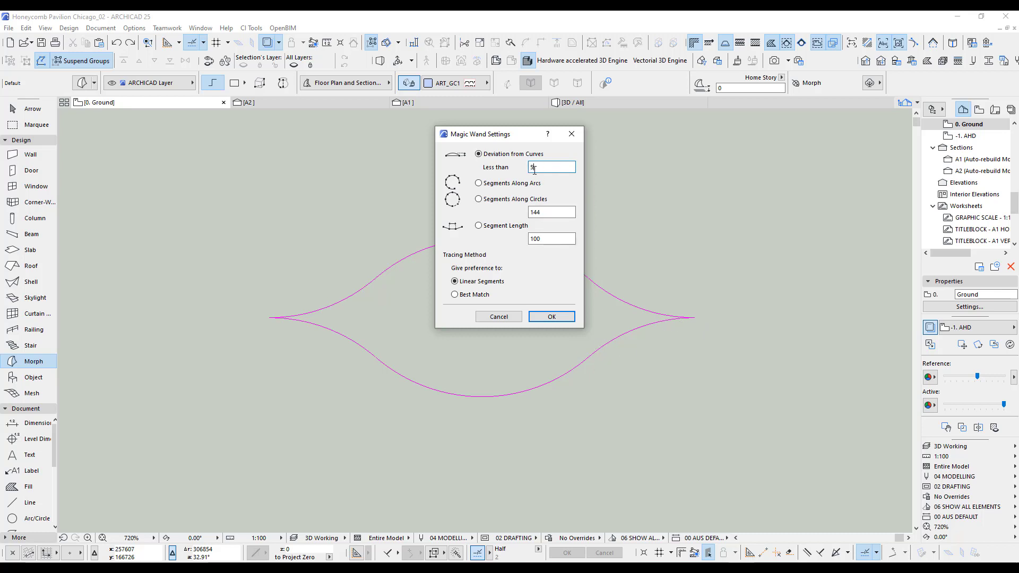
pyautogui.click(467, 295)
pyautogui.click(551, 316)
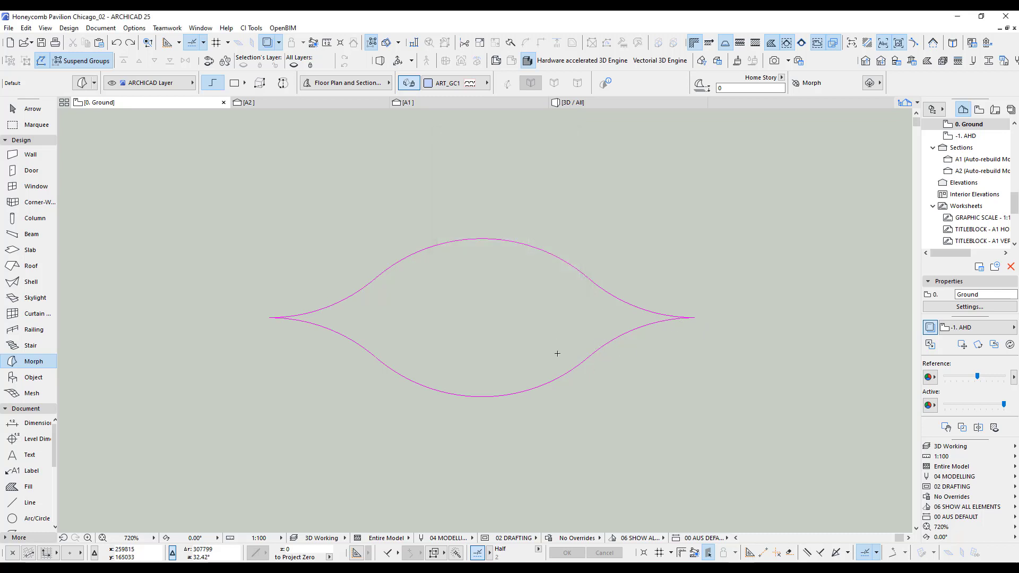
# Trace the purple leaf-shaped cell outline into a flat morph with the Magic Wand and inspect only that morph in 3D.
pyautogui.click(494, 315)
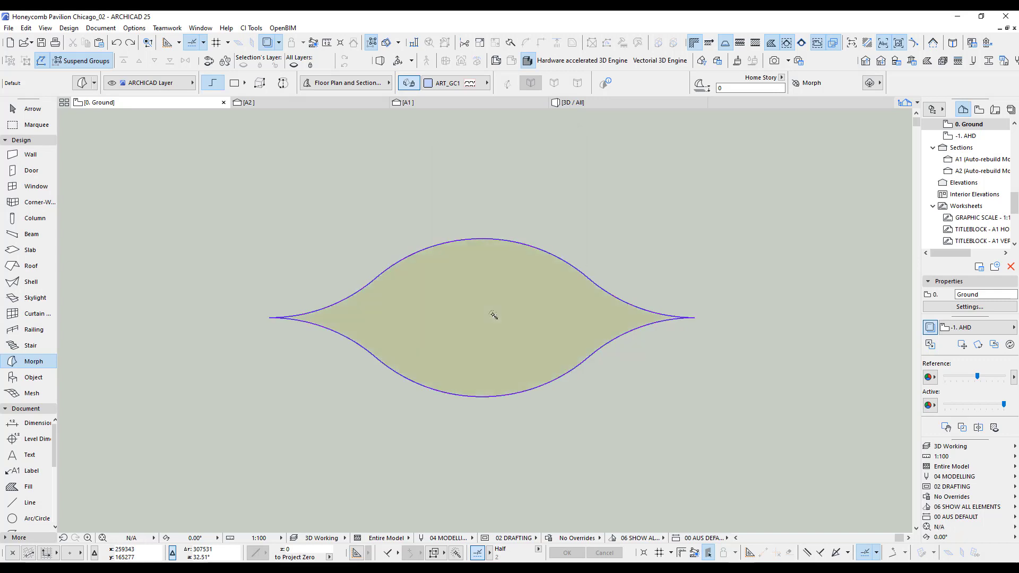
pyautogui.click(520, 321)
pyautogui.press('F3')
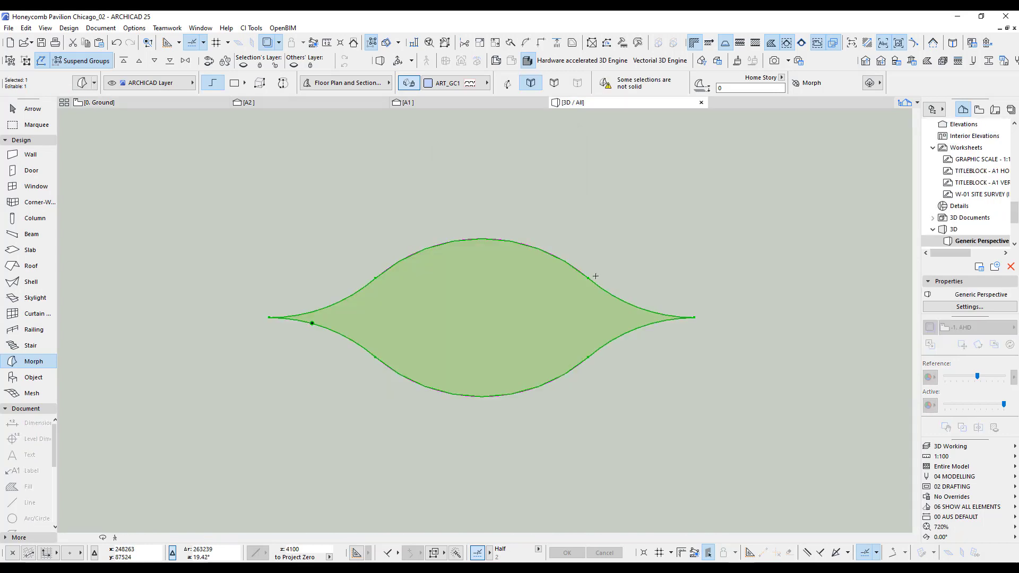
pyautogui.press('F5')
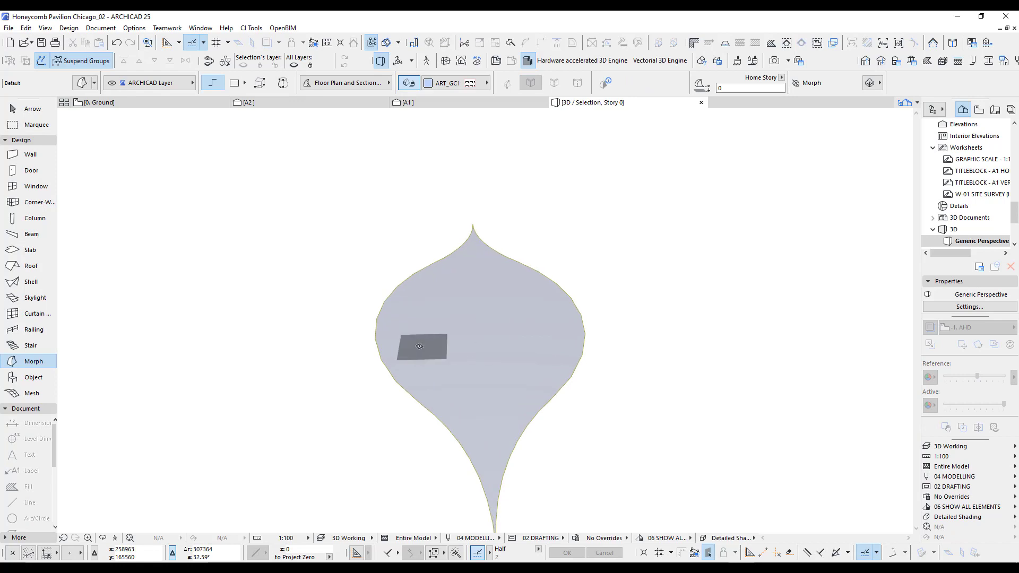
pyautogui.press('o')
pyautogui.moveTo(431, 332); pyautogui.dragTo(530, 442)
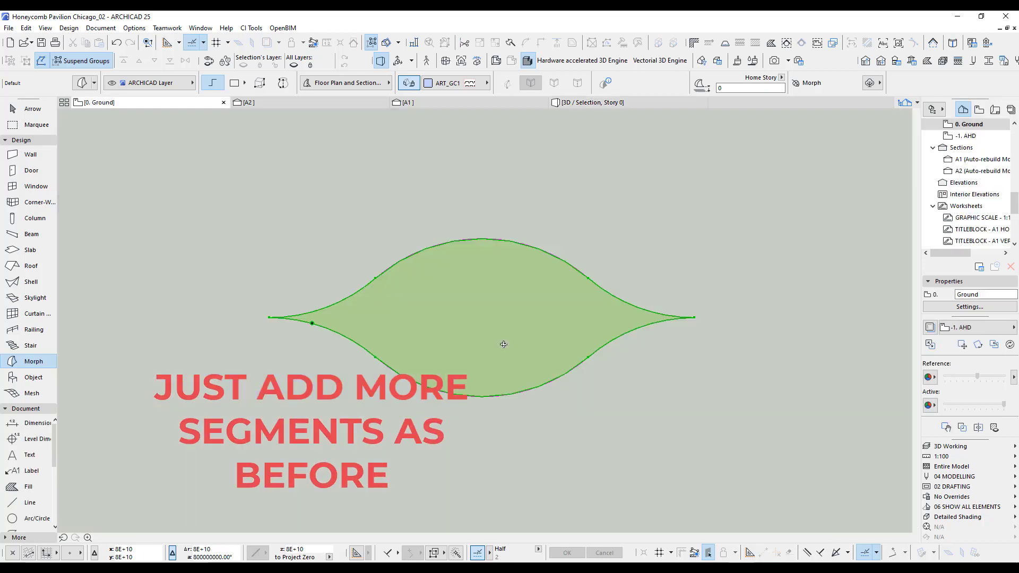
pyautogui.scroll(5, 582, 264)
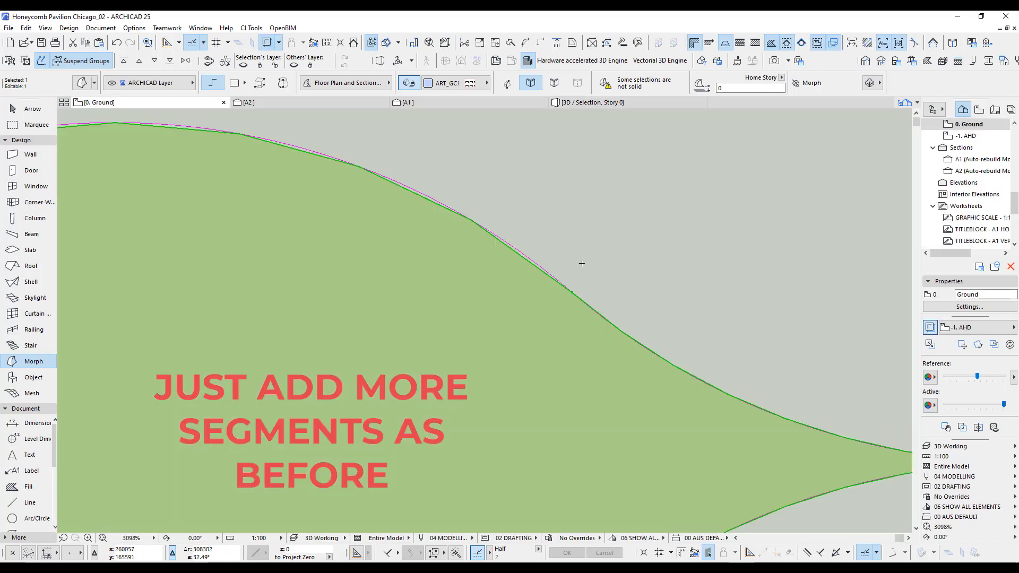
# On the Ground plan, double the cell morph's segments three times with Modify Segmentation and check its outline in 3D.
pyautogui.click(69, 28)
pyautogui.moveTo(80, 185)
pyautogui.click(233, 282)
pyautogui.click(69, 28)
pyautogui.click(234, 283)
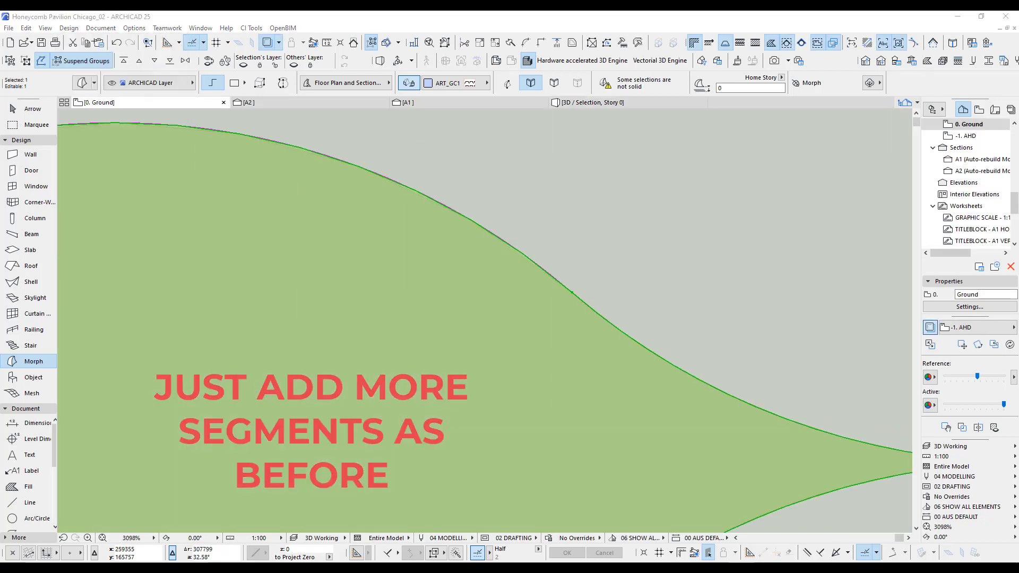
pyautogui.click(69, 28)
pyautogui.click(234, 283)
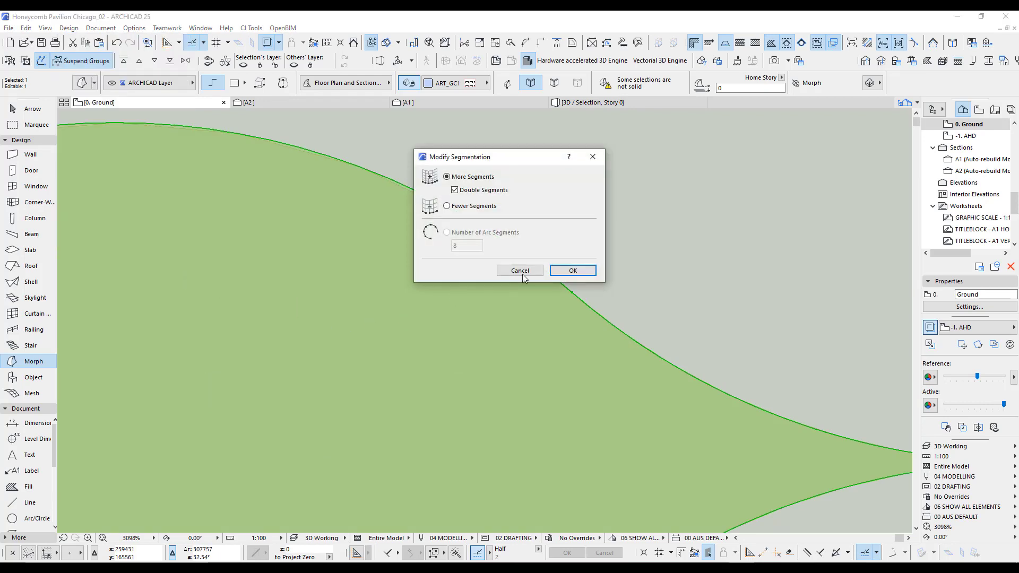
pyautogui.click(571, 269)
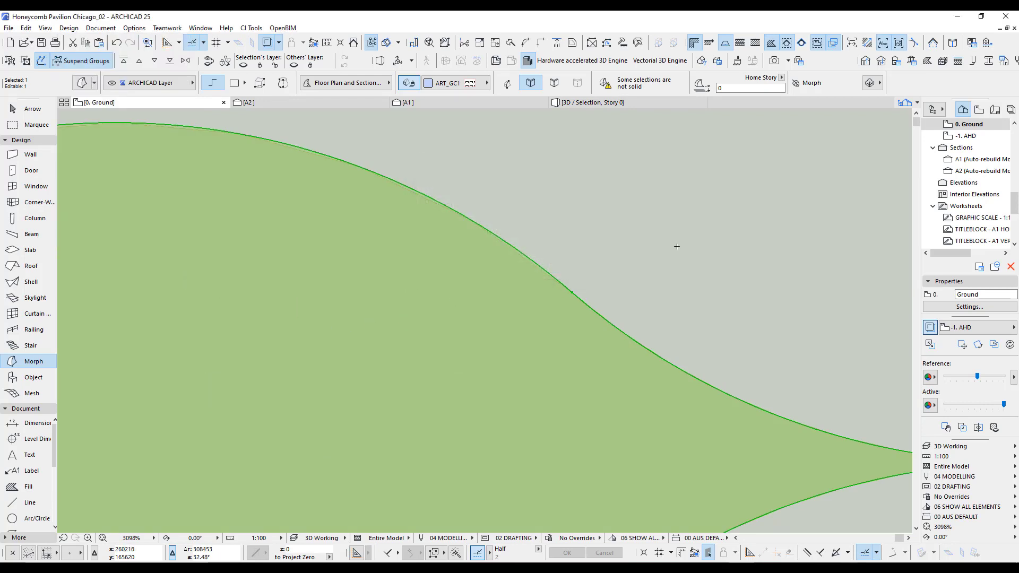
pyautogui.press('F5')
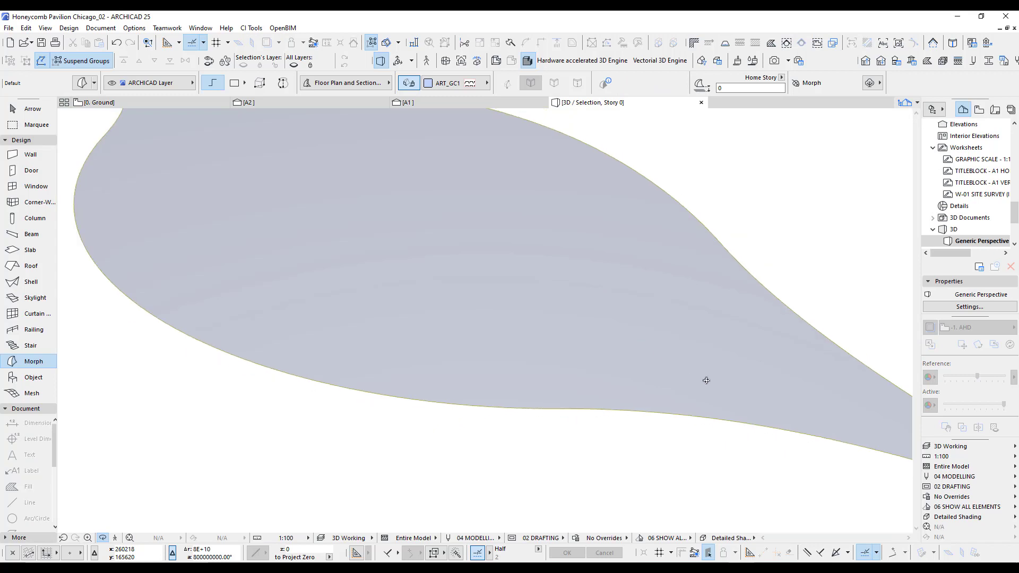
pyautogui.scroll(-4, 706, 381)
pyautogui.keyDown('shift'); pyautogui.moveTo(736, 380); pyautogui.dragTo(597, 338, button='middle'); pyautogui.keyUp('shift')
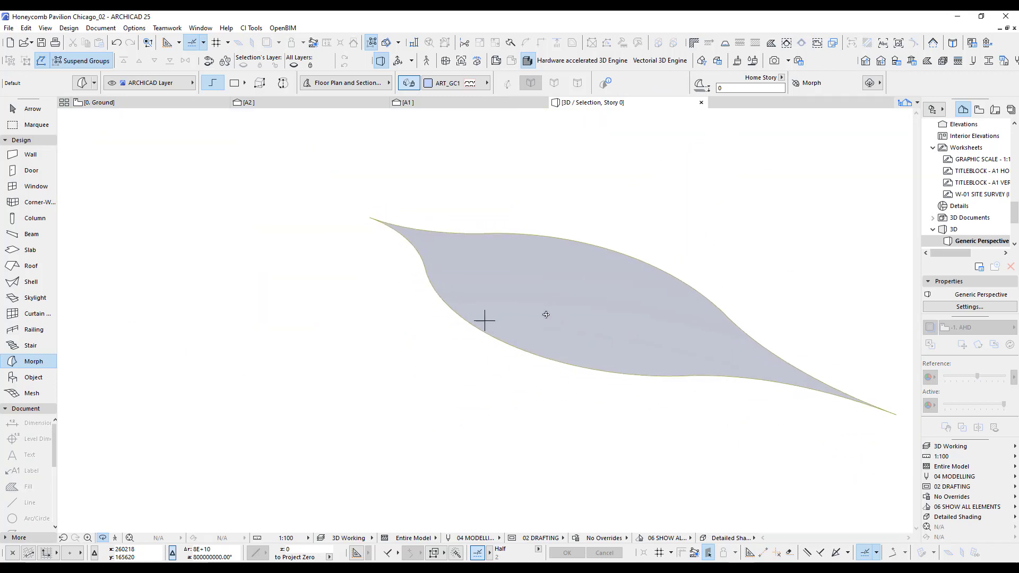
# On the Ground plan, move the cell morph from above the slab to just beside the vault's lower right corner.
pyautogui.press('F2')
pyautogui.scroll(-10, 576, 197)
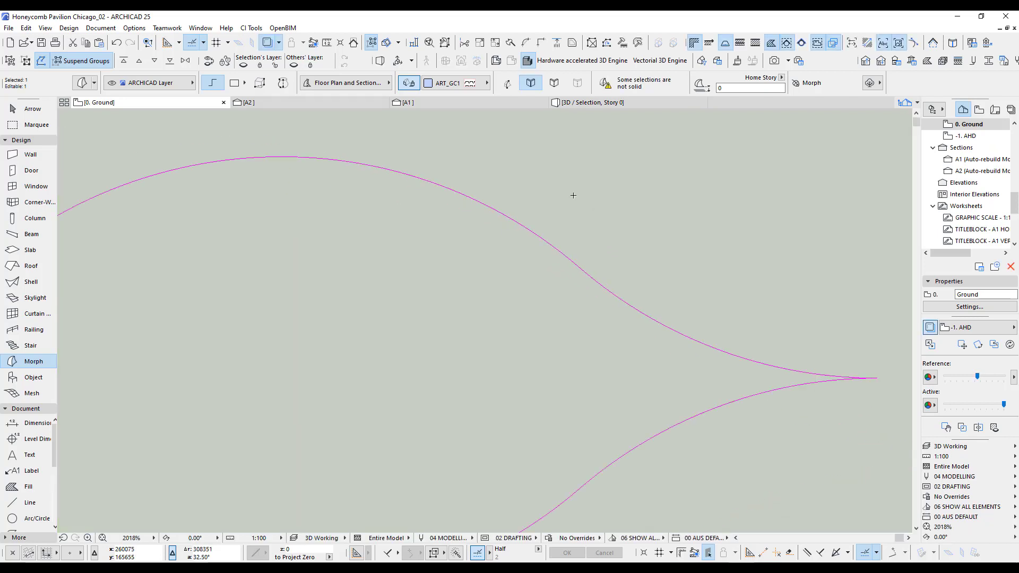
pyautogui.click(32, 109)
pyautogui.scroll(-8, 404, 158)
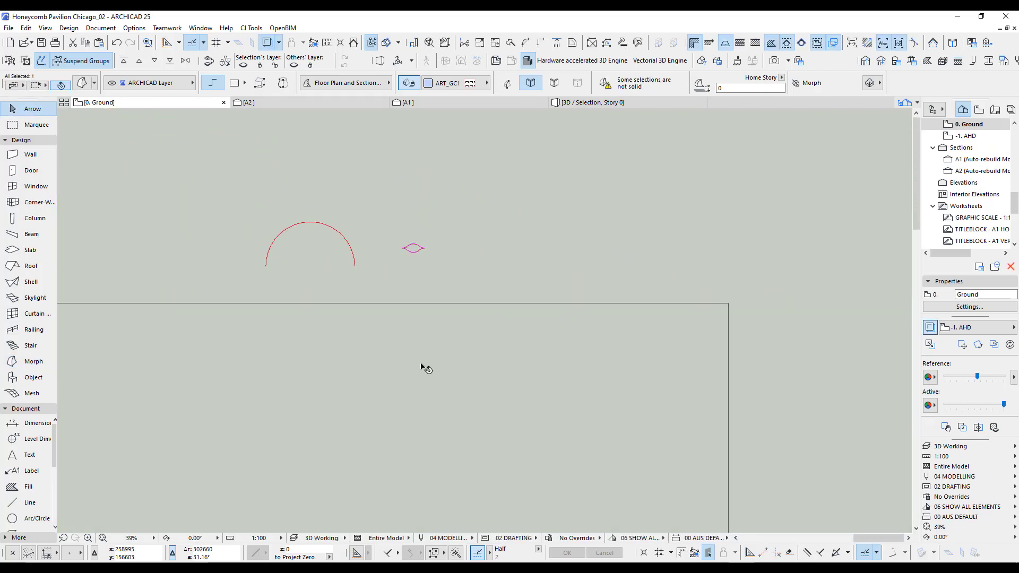
pyautogui.moveTo(390, 429); pyautogui.dragTo(493, 283, button='middle')
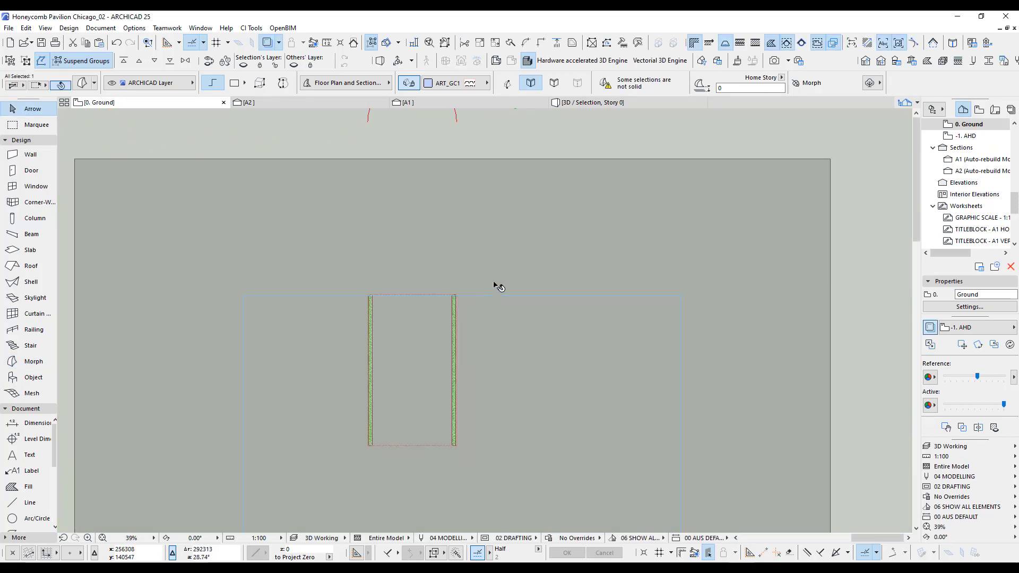
pyautogui.moveTo(536, 170); pyautogui.dragTo(537, 193, button='middle')
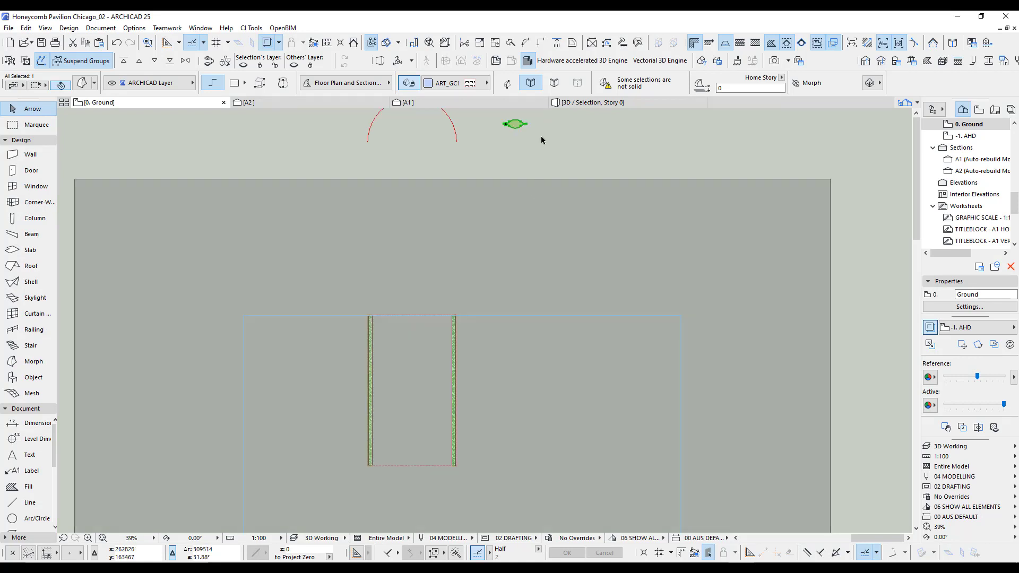
pyautogui.hotkey('ctrl', 'd')
pyautogui.click(517, 125)
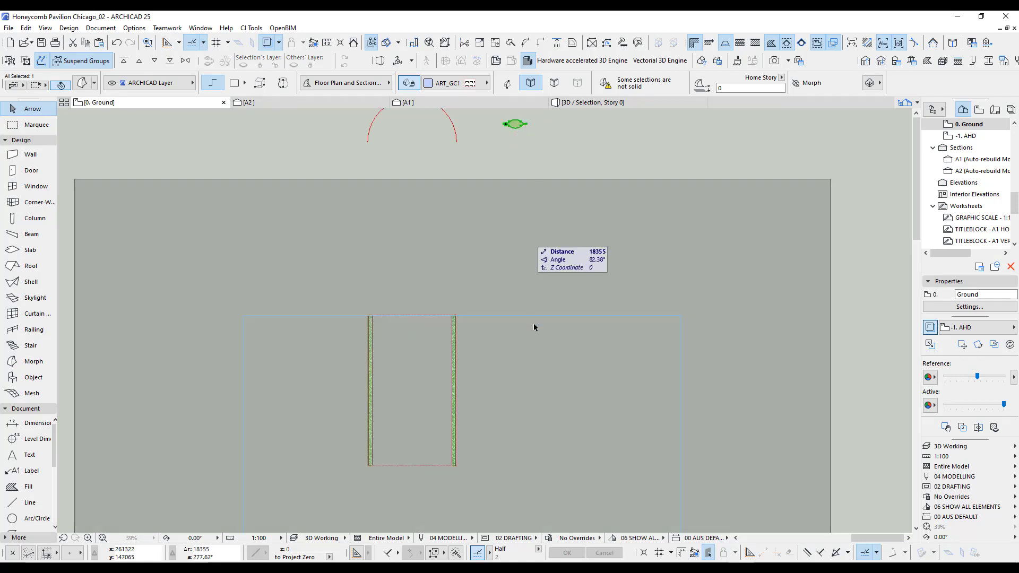
pyautogui.click(499, 467)
pyautogui.scroll(2, 489, 471)
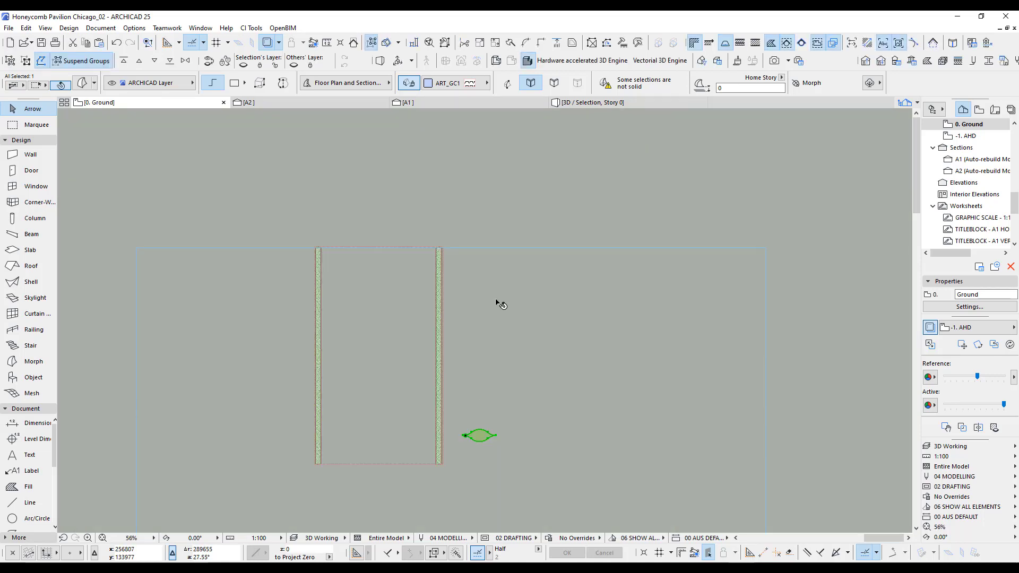
# In the full 3D model, extrude the flat cell morph upward past the vault's height and assign it to the 3D Cutting Elements layer.
pyautogui.scroll(-3, 461, 296)
pyautogui.click(545, 167)
pyautogui.press('F5')
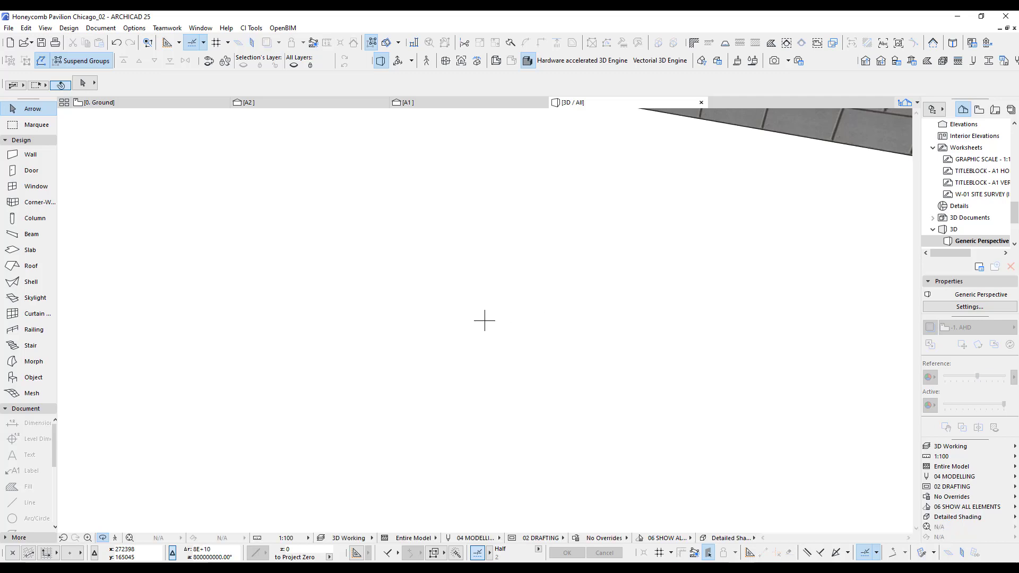
pyautogui.middleClick(485, 320)
pyautogui.middleClick(484, 320)
pyautogui.scroll(5, 485, 319)
pyautogui.click(35, 109)
pyautogui.click(415, 445)
pyautogui.click(415, 445)
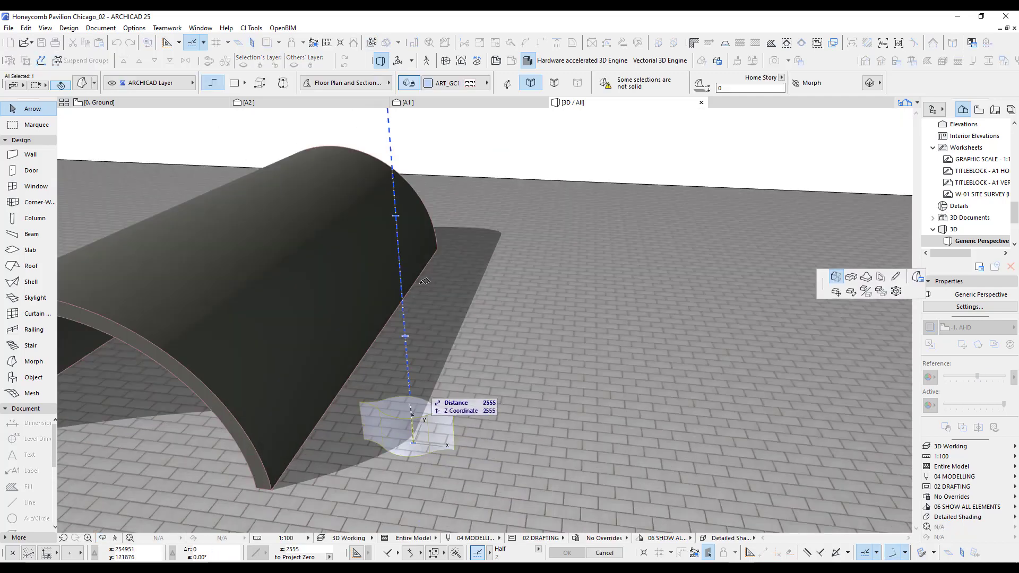
pyautogui.click(421, 162)
pyautogui.press('o')
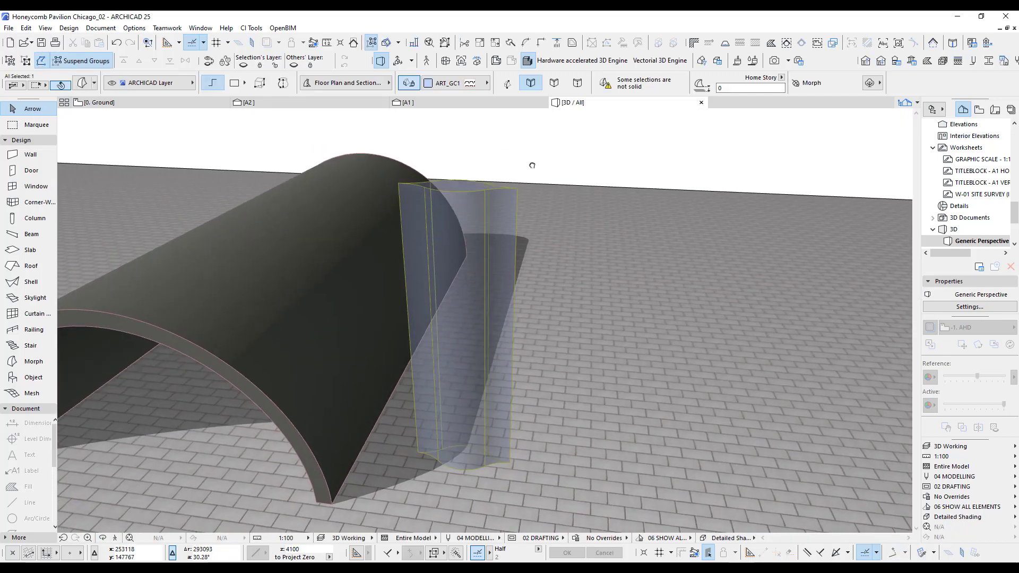
pyautogui.moveTo(532, 165); pyautogui.dragTo(539, 166)
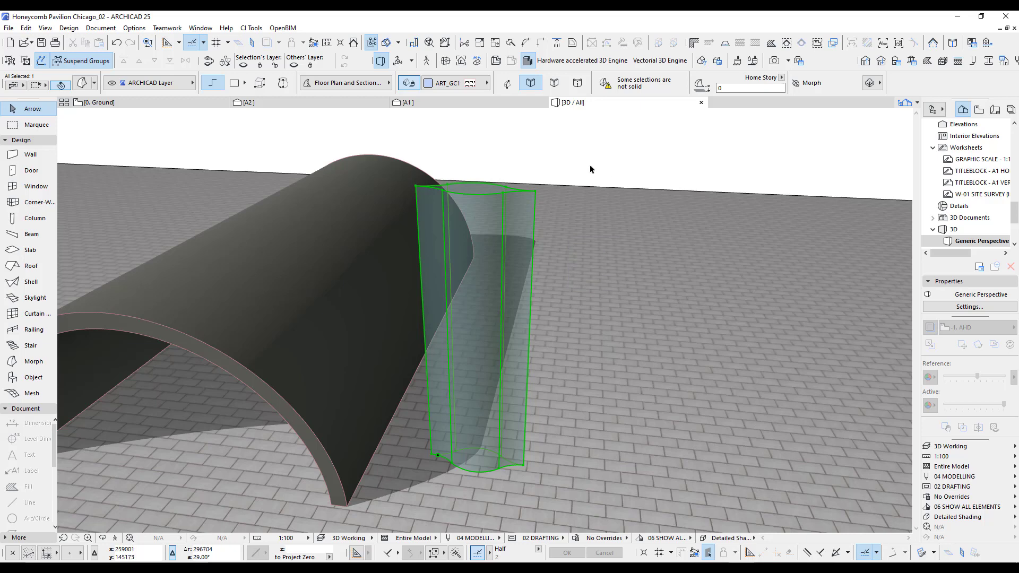
pyautogui.click(157, 84)
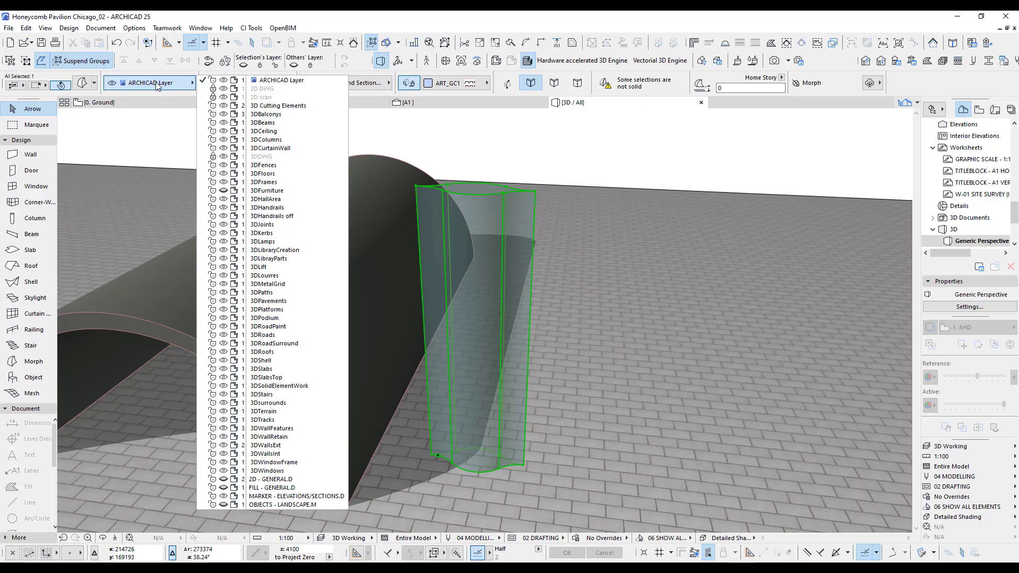
pyautogui.click(298, 106)
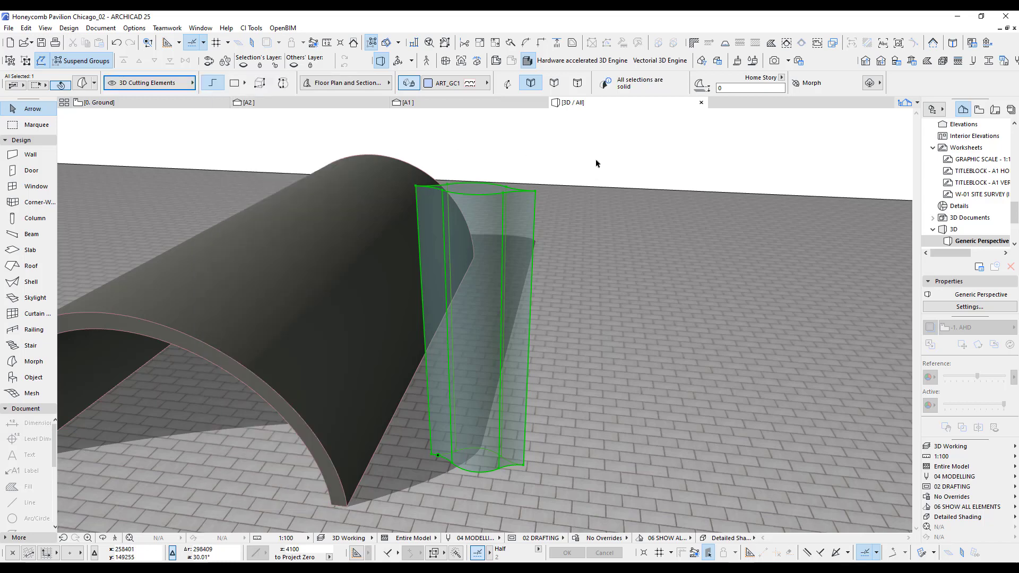
# In section A1, move the extruded cell morph onto the arch's crown, snapping its edge to where the steep left radial line meets the outer arc.
pyautogui.click(425, 102)
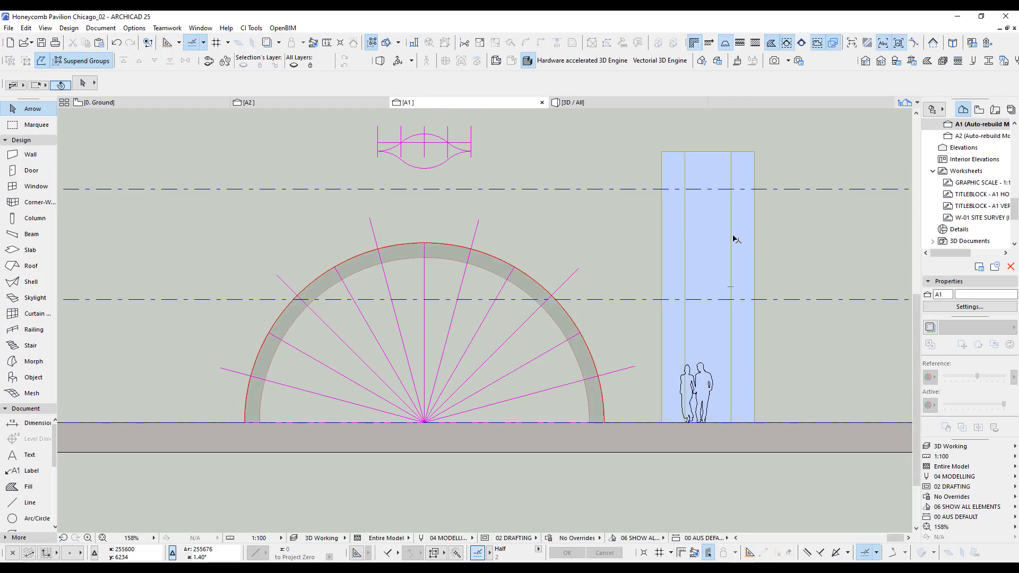
pyautogui.click(699, 229)
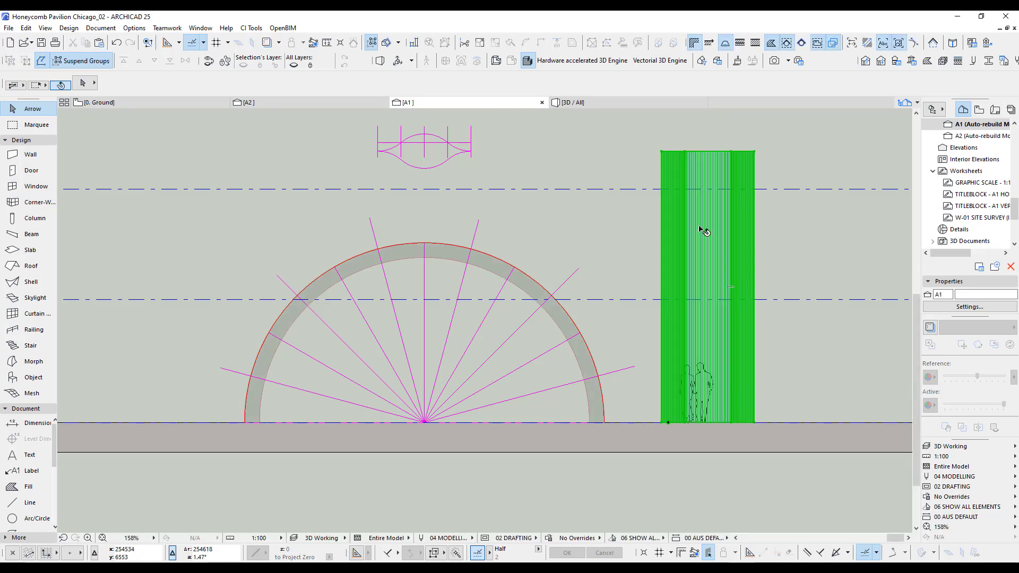
pyautogui.click(731, 403)
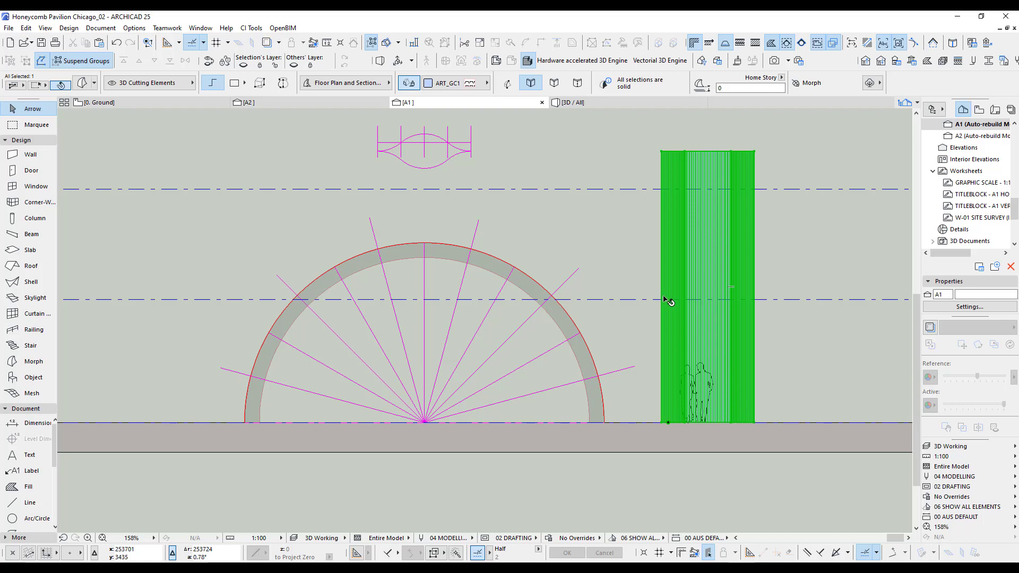
pyautogui.moveTo(661, 283); pyautogui.dragTo(378, 249)
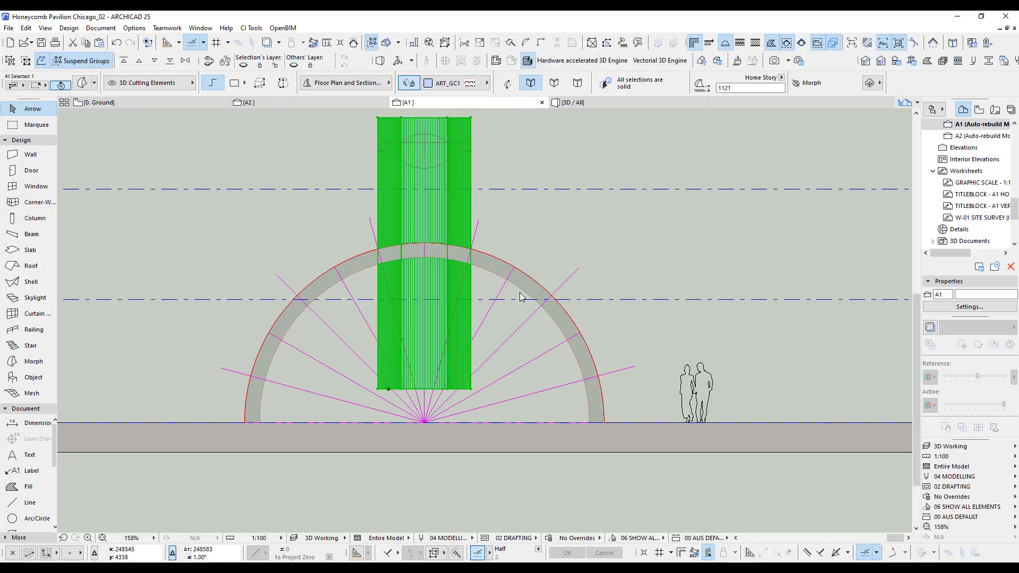
# In section A1, move the cutting morph straight up so its base sits at a height of about 3100 mm.
pyautogui.scroll(-2, 494, 359)
pyautogui.scroll(4, 469, 341)
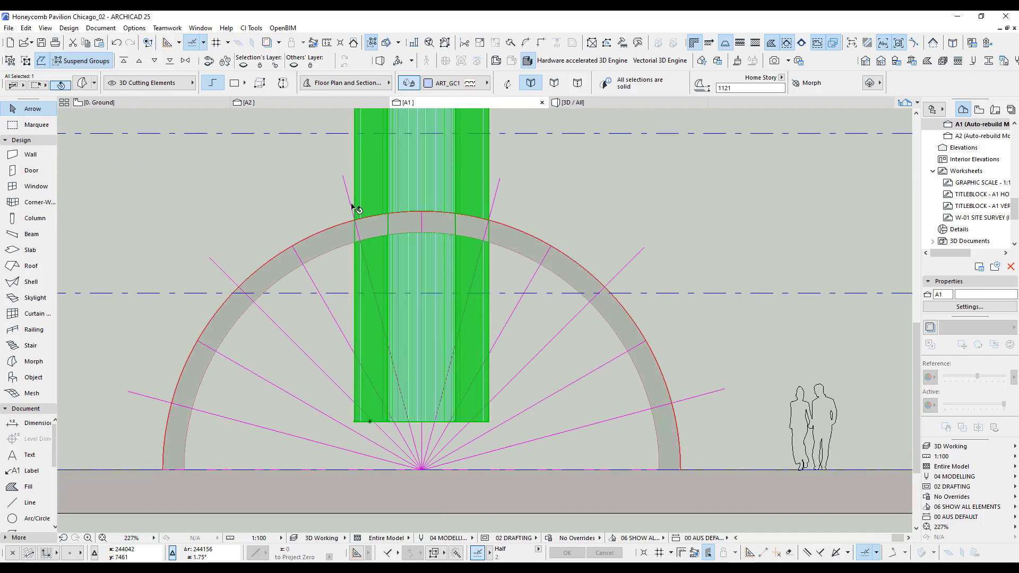
pyautogui.scroll(4, 363, 223)
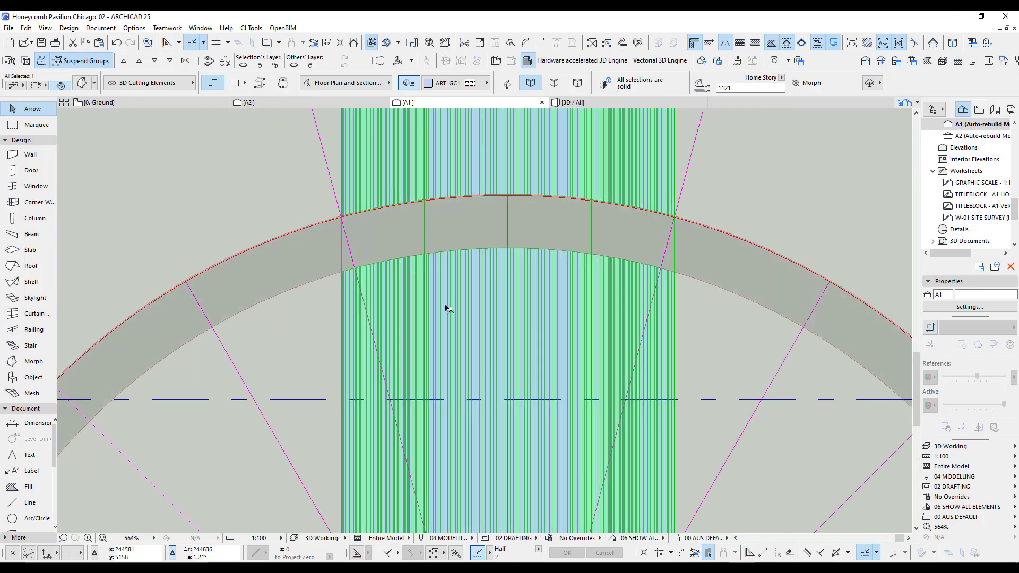
pyautogui.scroll(-3, 484, 321)
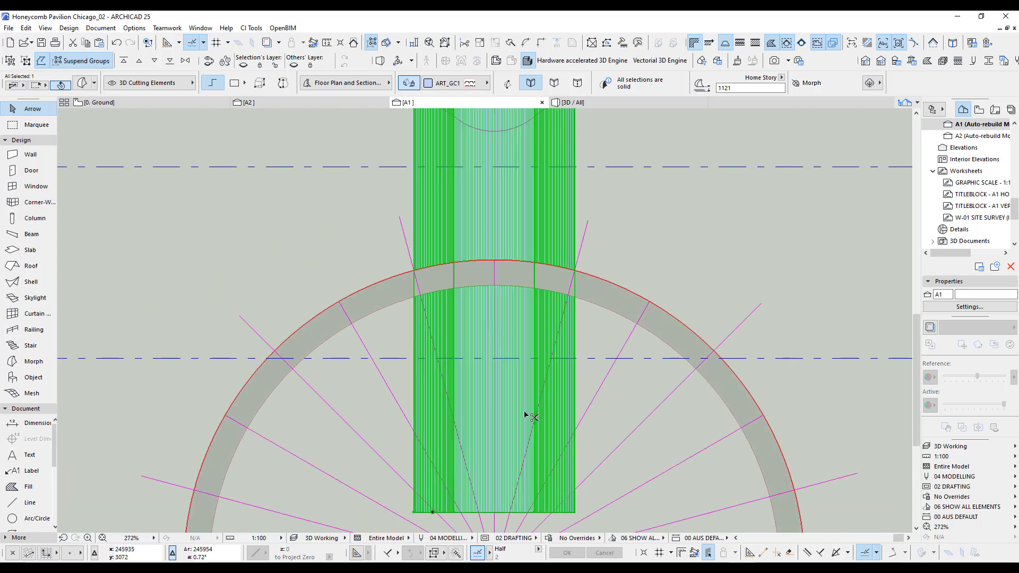
pyautogui.hotkey('ctrl', 'd')
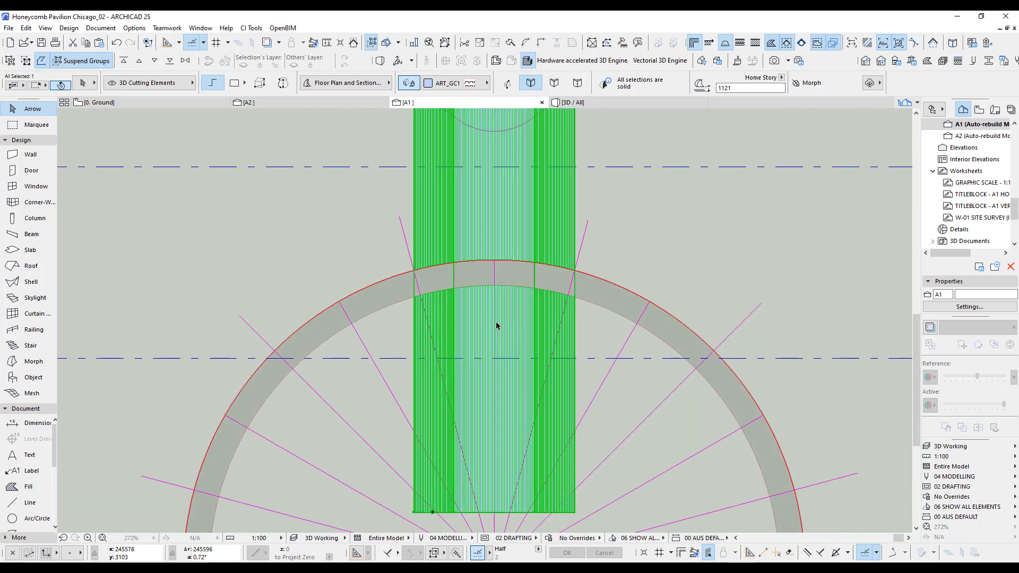
pyautogui.keyDown('shift'); pyautogui.click(497, 307); pyautogui.keyUp('shift')
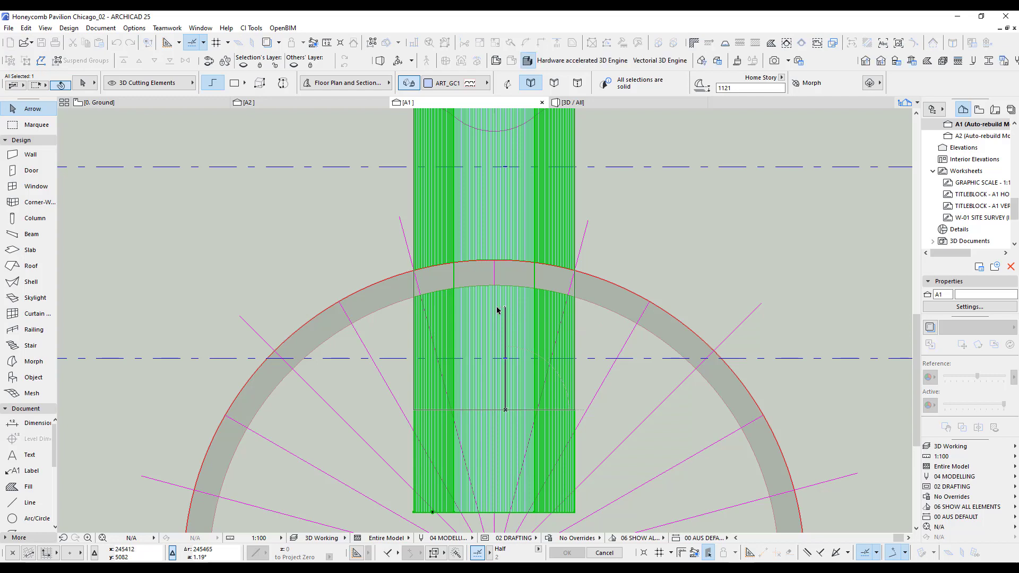
pyautogui.click(625, 256)
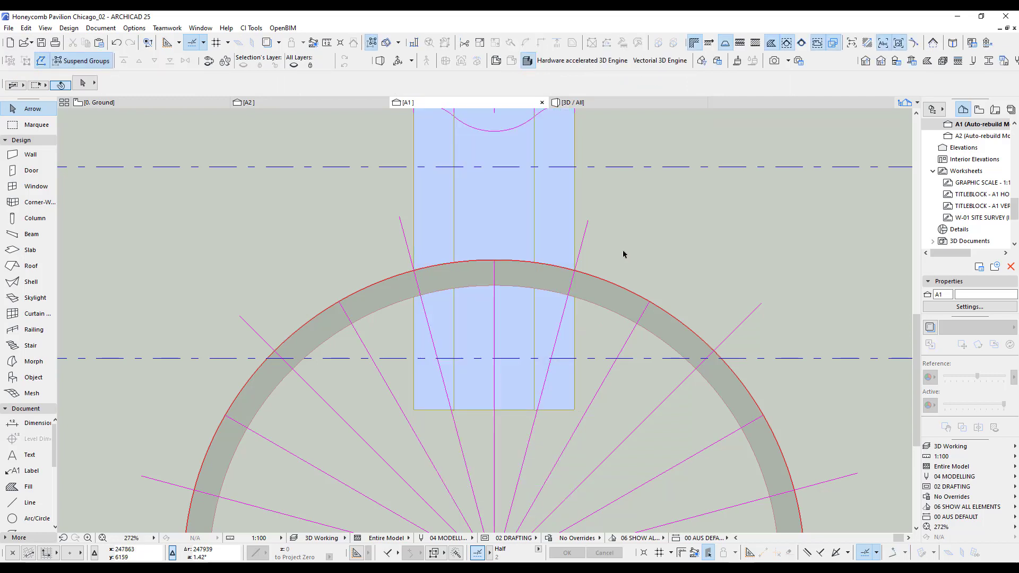
# In the 3D model, start Solid Element Operations and add the cutting morph as the operator.
pyautogui.press('F3')
pyautogui.moveTo(315, 305); pyautogui.dragTo(502, 361, button='middle')
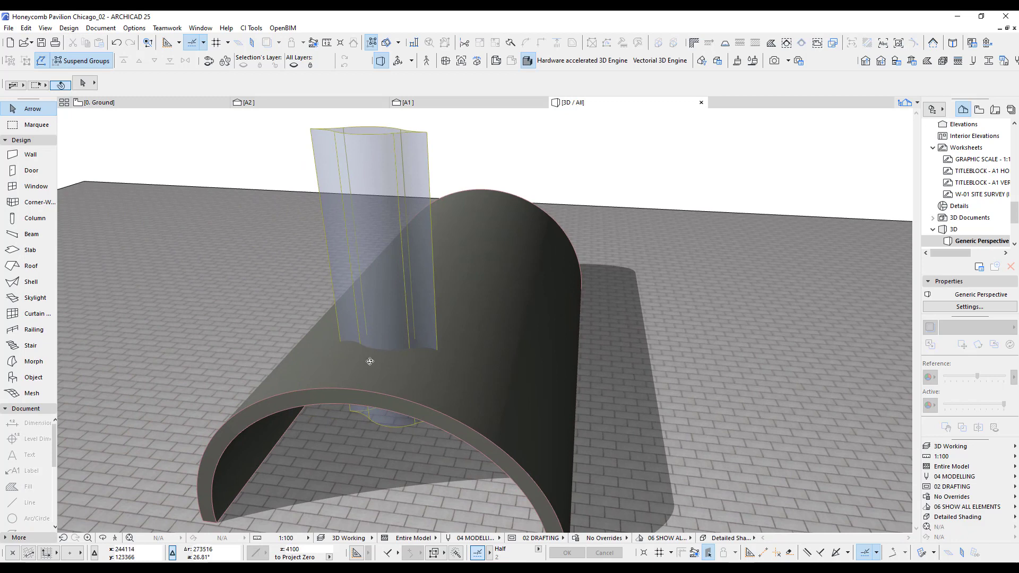
pyautogui.keyDown('shift'); pyautogui.moveTo(370, 361); pyautogui.dragTo(510, 346, button='middle'); pyautogui.keyUp('shift')
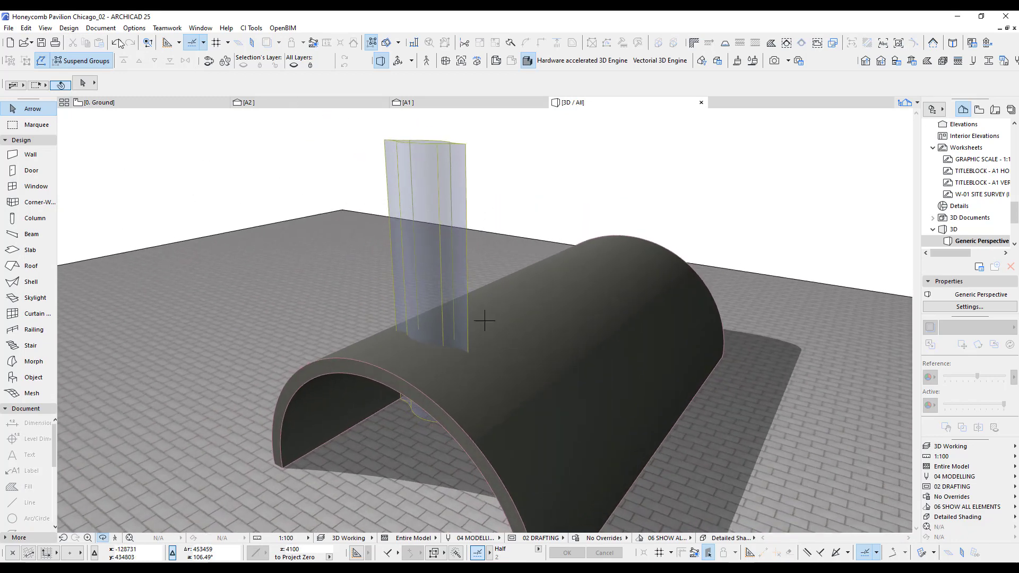
pyautogui.click(69, 28)
pyautogui.click(93, 152)
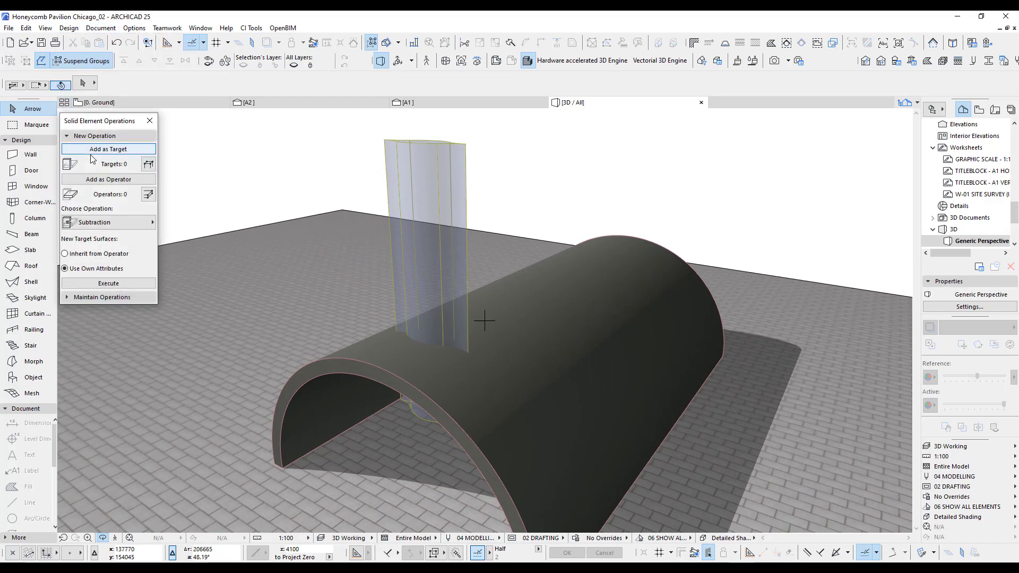
pyautogui.moveTo(101, 120); pyautogui.dragTo(111, 119)
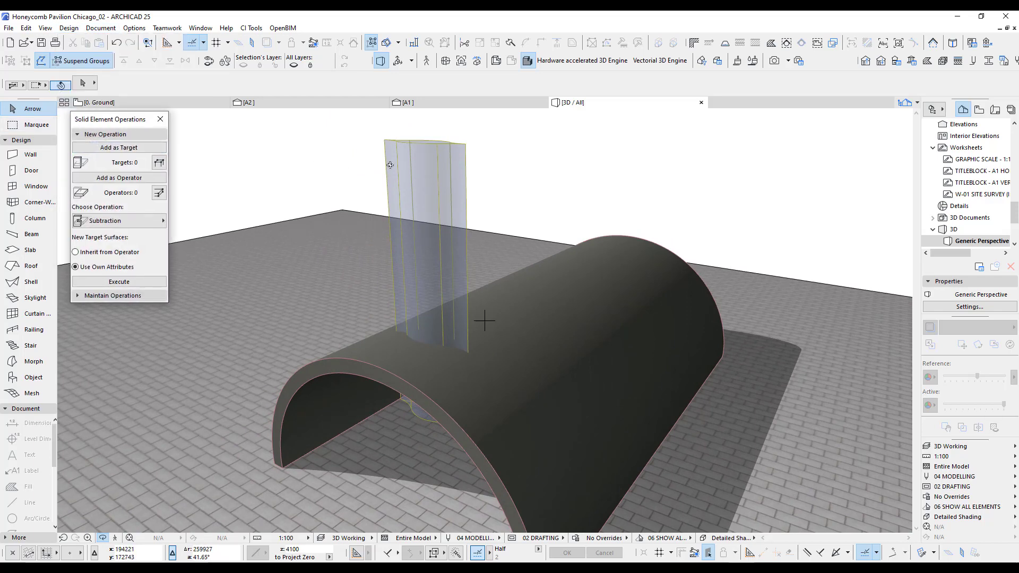
pyautogui.click(424, 174)
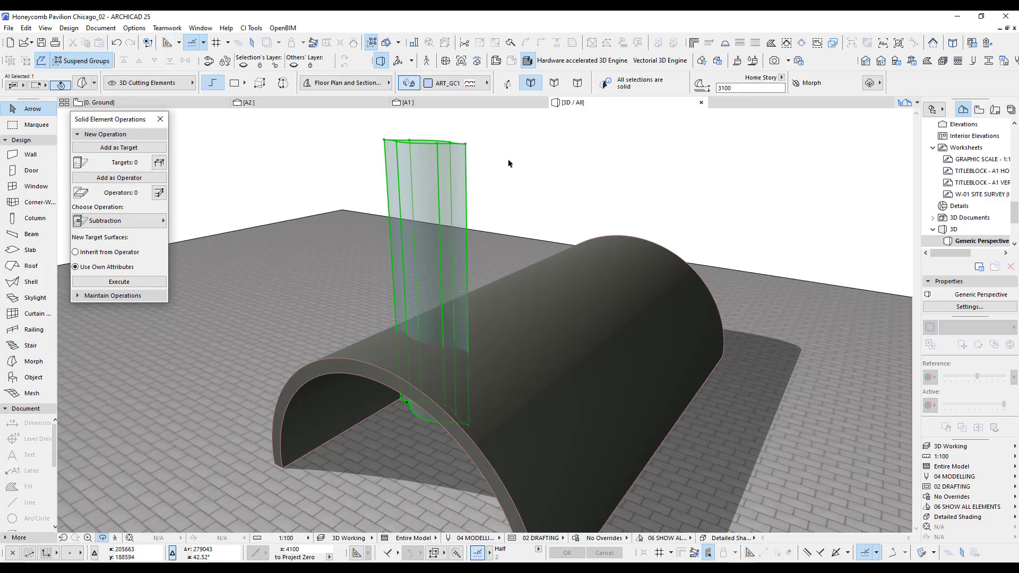
pyautogui.click(141, 178)
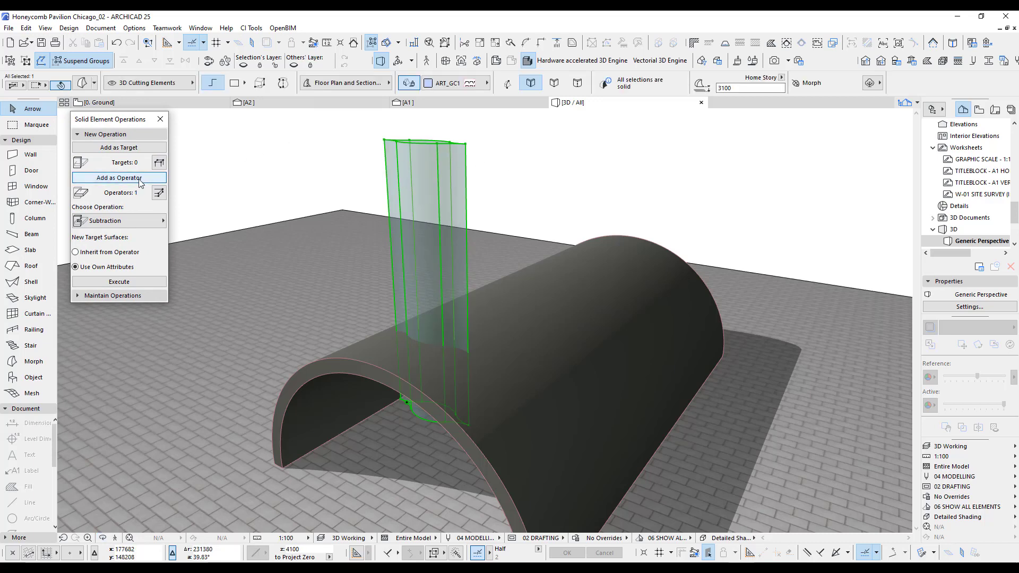
# Add the vault shell as the target and execute the Subtraction, keeping Use Own Attributes for the new surfaces.
pyautogui.click(543, 344)
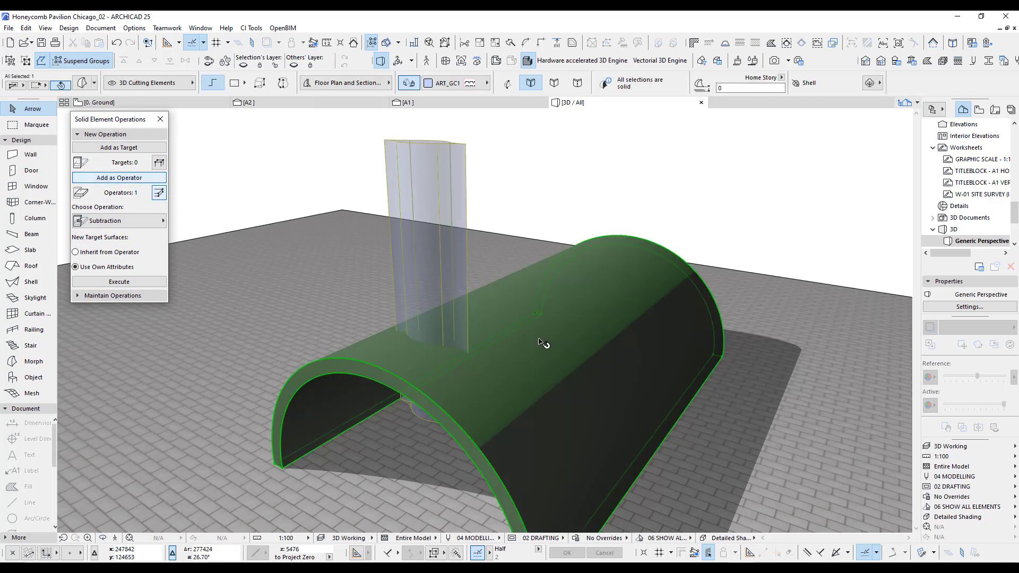
pyautogui.click(141, 147)
pyautogui.click(120, 282)
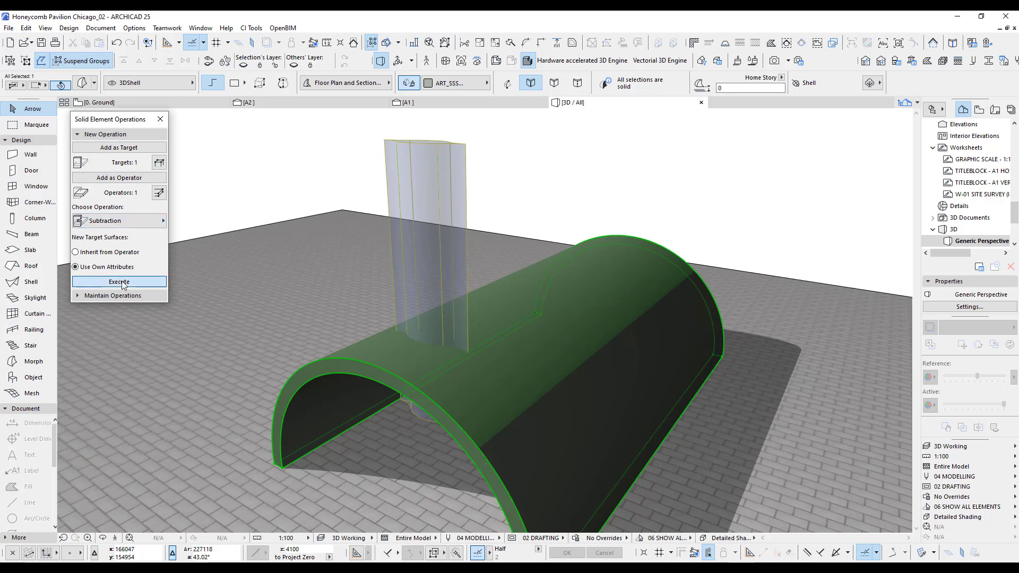
pyautogui.click(522, 212)
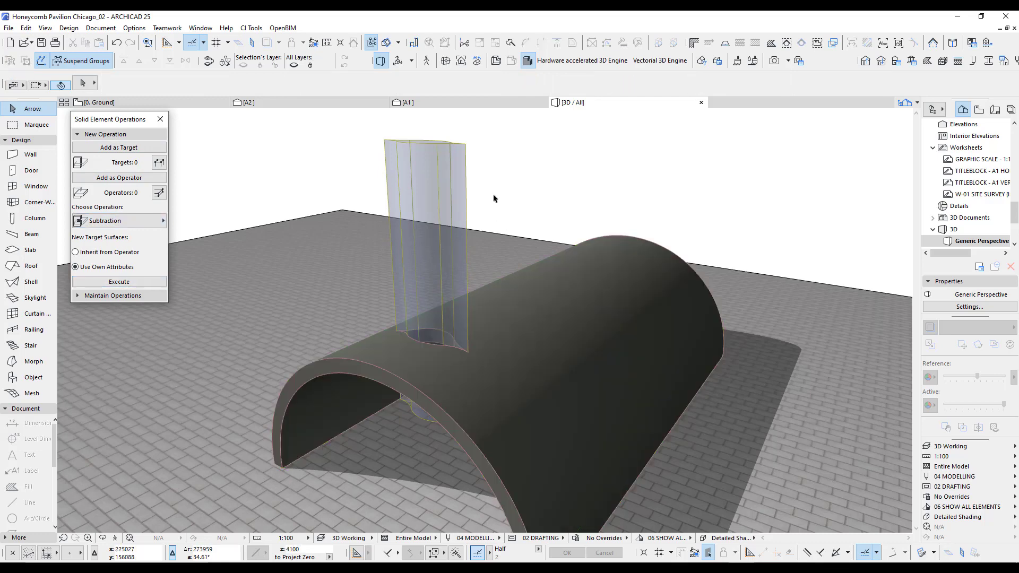
# Hide the cutting morph's layer and examine the opening in the vault from outside and from inside.
pyautogui.click(420, 142)
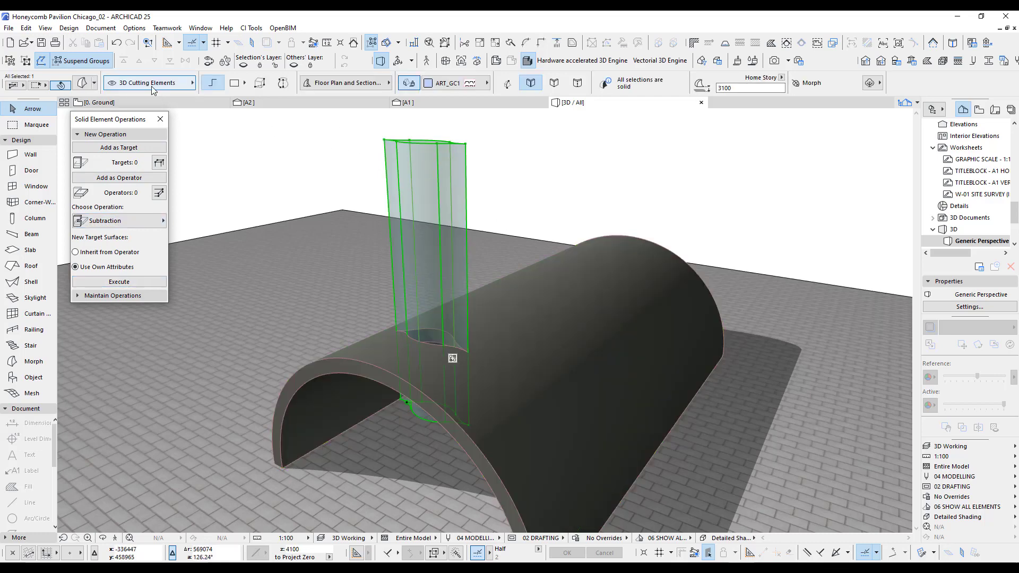
pyautogui.rightClick(496, 166)
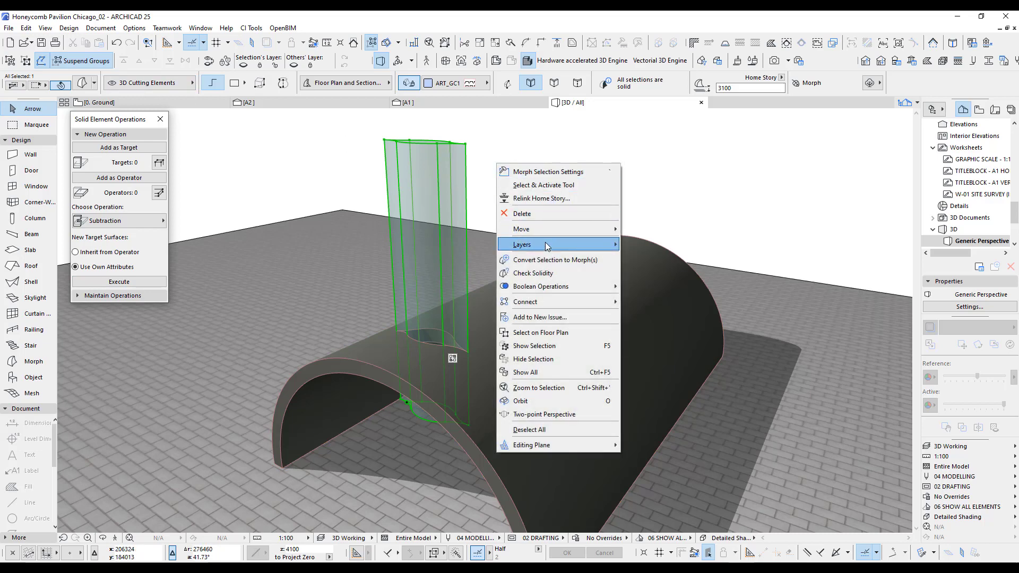
pyautogui.moveTo(548, 246)
pyautogui.click(646, 259)
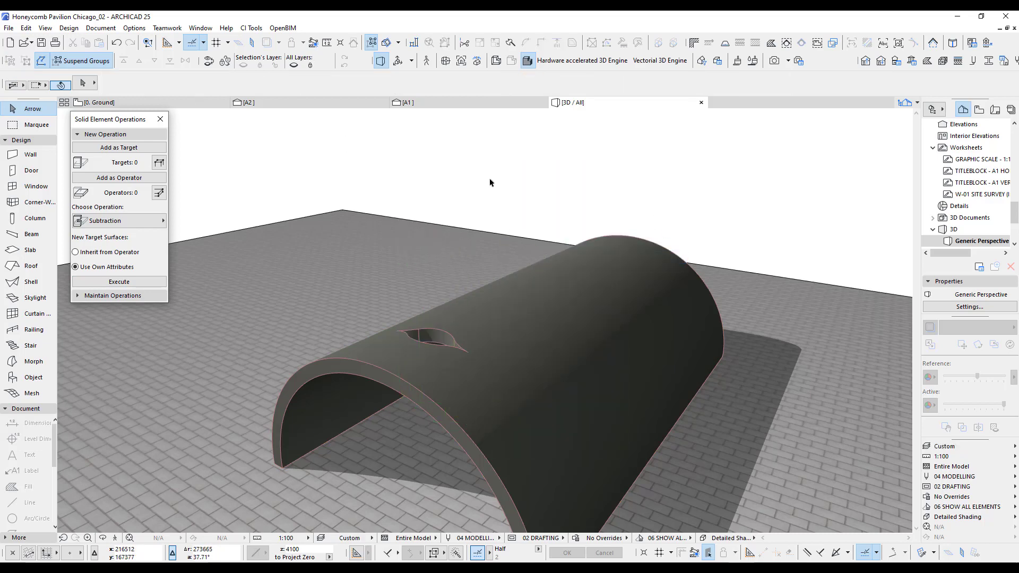
pyautogui.keyDown('shift'); pyautogui.moveTo(499, 342); pyautogui.dragTo(521, 331, button='middle'); pyautogui.keyUp('shift')
pyautogui.moveTo(521, 332); pyautogui.dragTo(551, 327)
pyautogui.scroll(3, 489, 348)
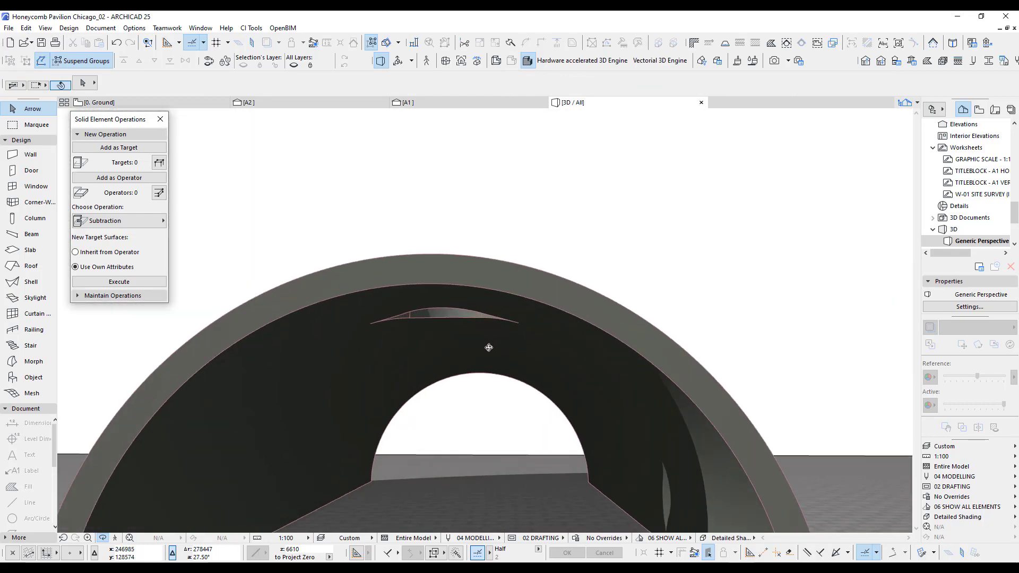
pyautogui.moveTo(487, 358); pyautogui.dragTo(411, 388)
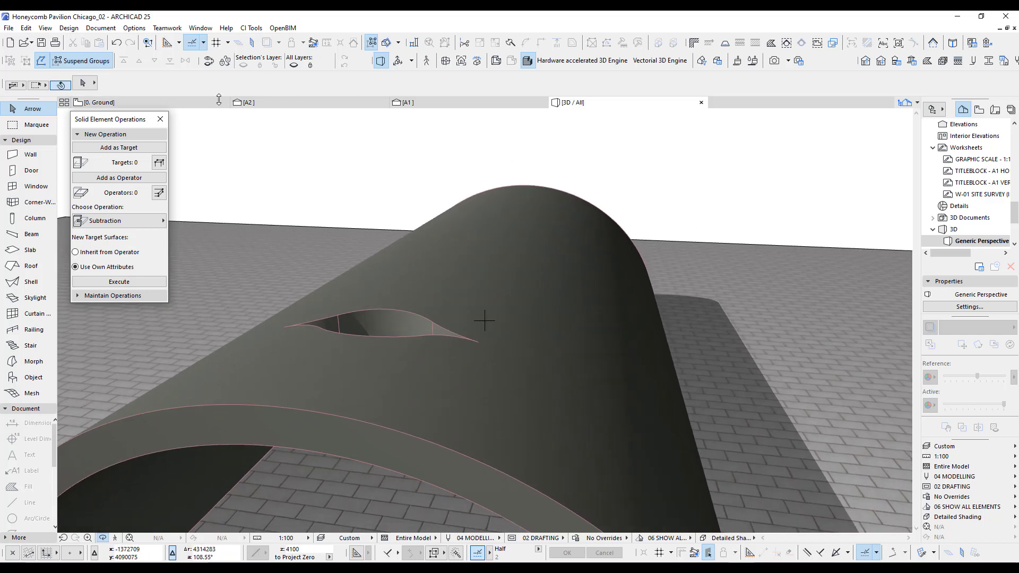
# Restore the 3D Working layer combination and view the vault together with its cutting morph.
pyautogui.click(956, 446)
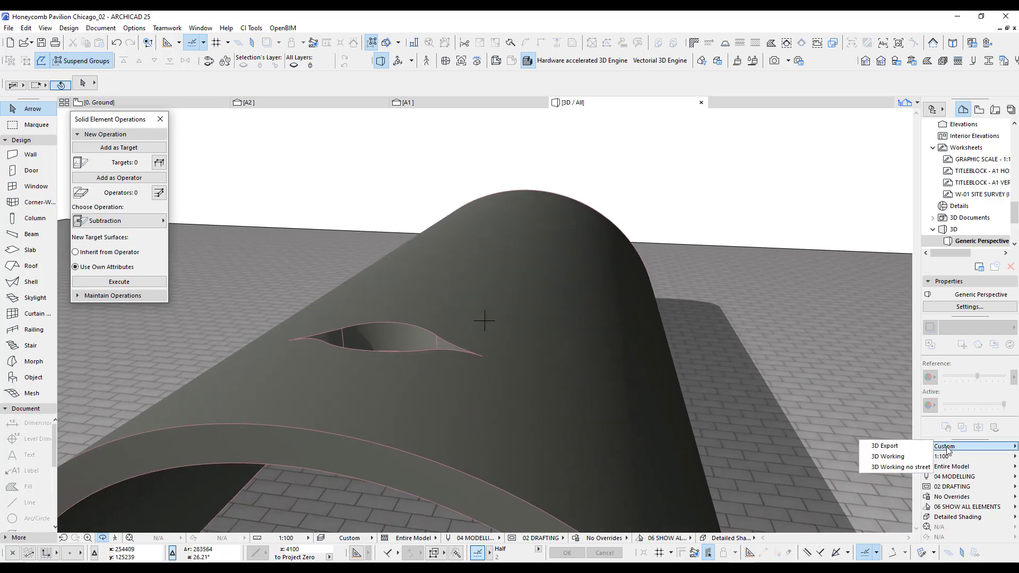
pyautogui.click(884, 457)
pyautogui.moveTo(539, 283); pyautogui.dragTo(529, 405)
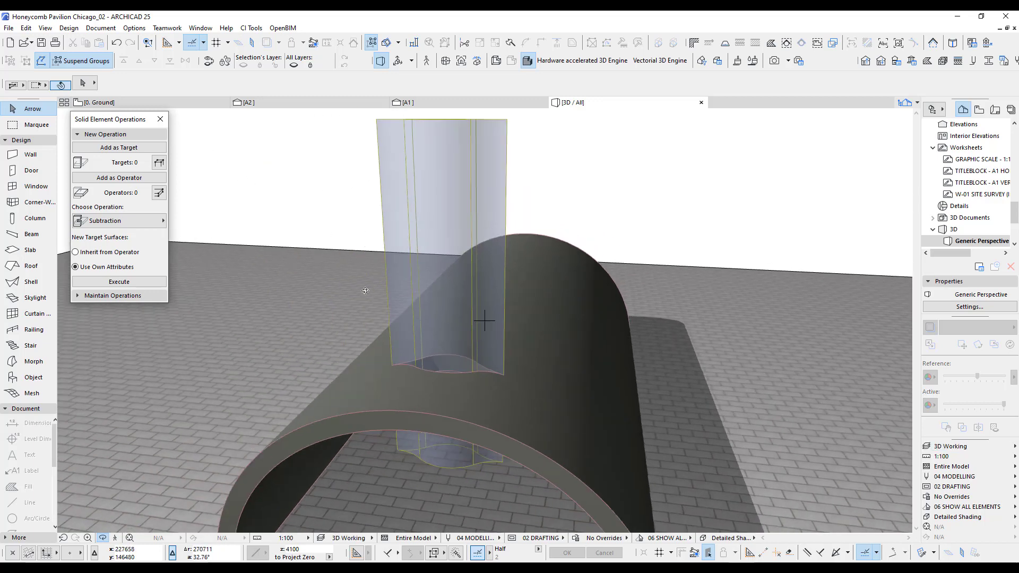
pyautogui.moveTo(365, 291); pyautogui.dragTo(415, 297)
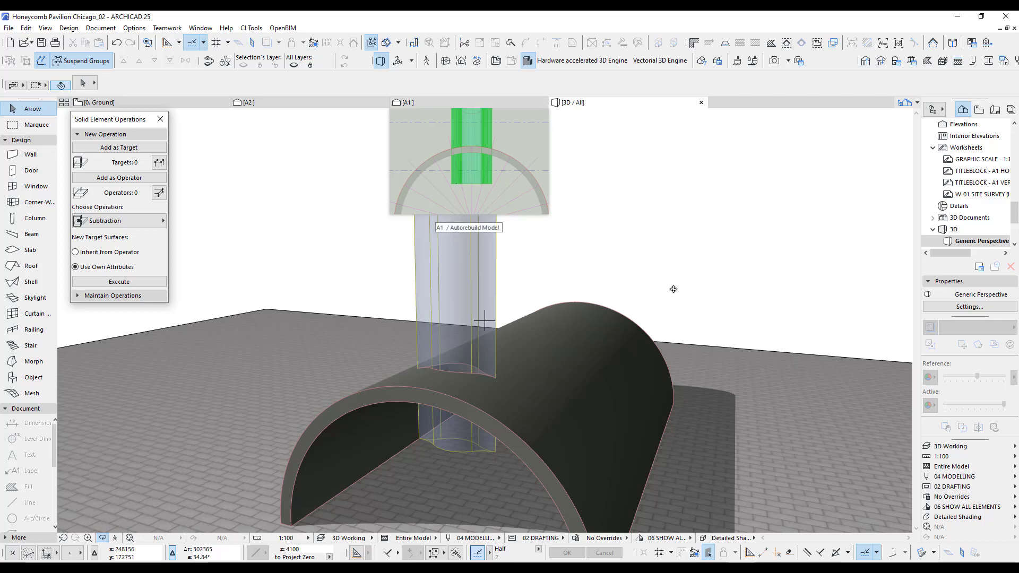
# In section A1, rotate a copy of the cutting morph by -30° about the centre of the radial lines.
pyautogui.click(424, 103)
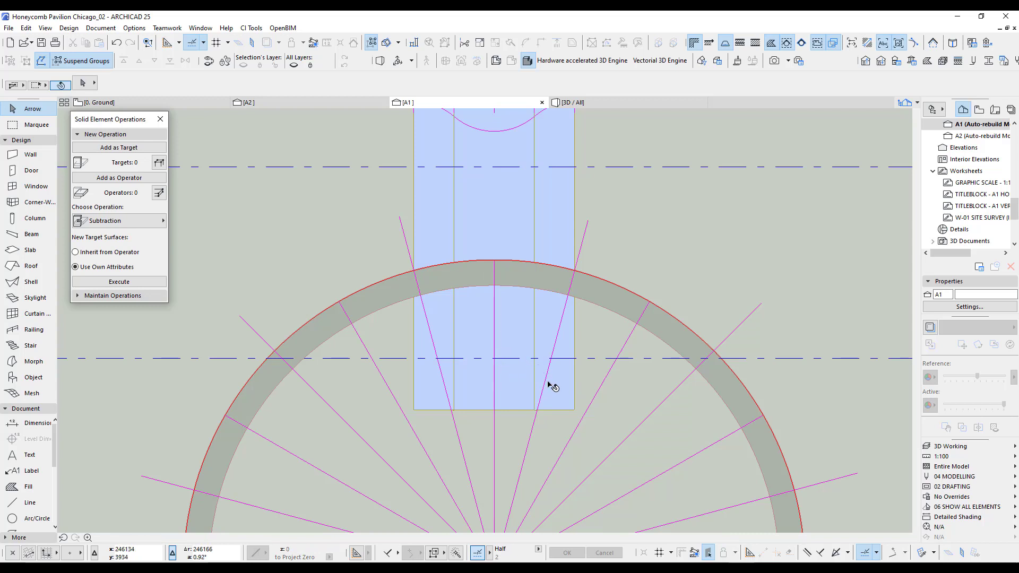
pyautogui.moveTo(555, 406); pyautogui.dragTo(456, 357, button='middle')
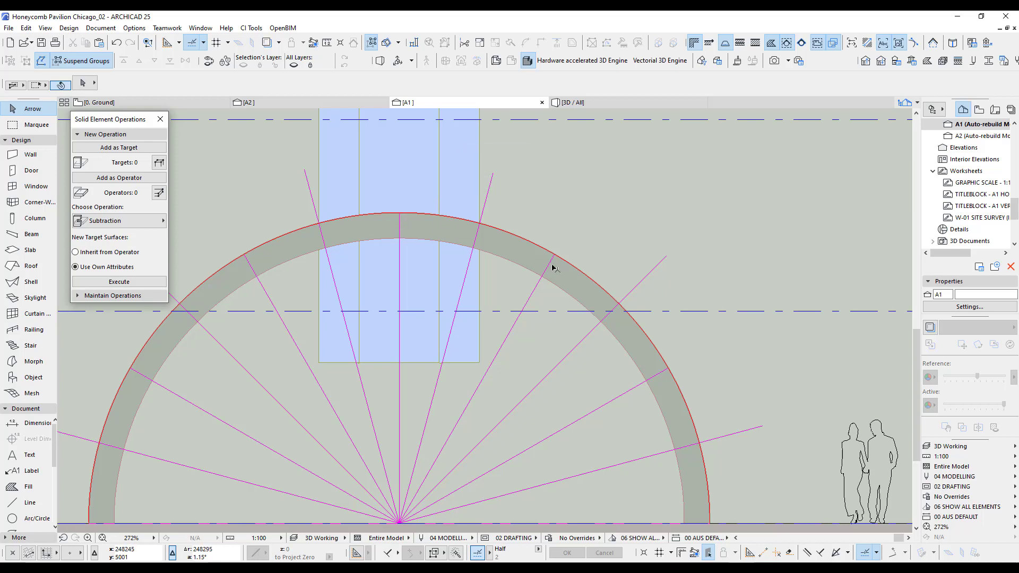
pyautogui.click(480, 364)
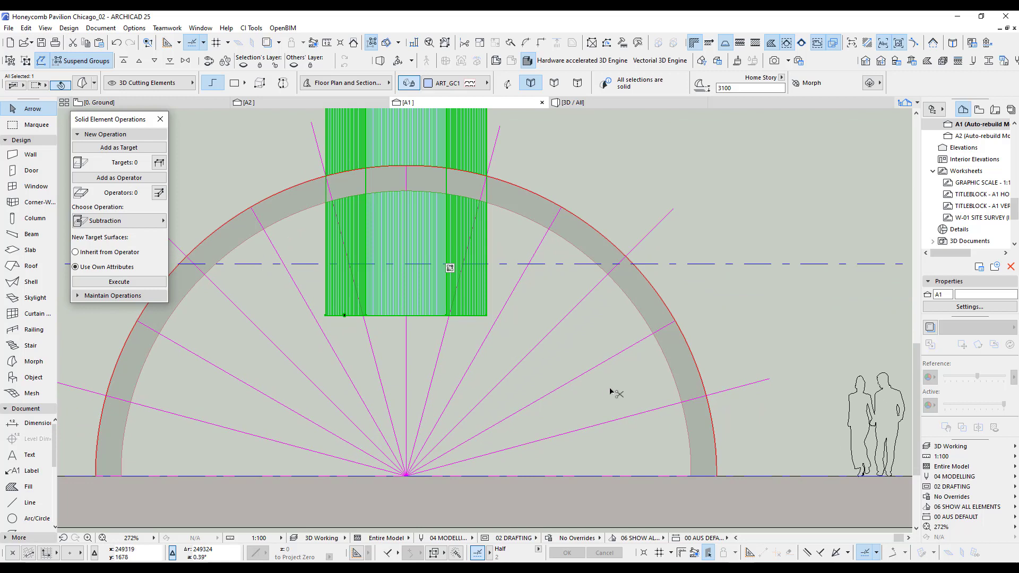
pyautogui.hotkey('ctrl', 'shift', 'e')
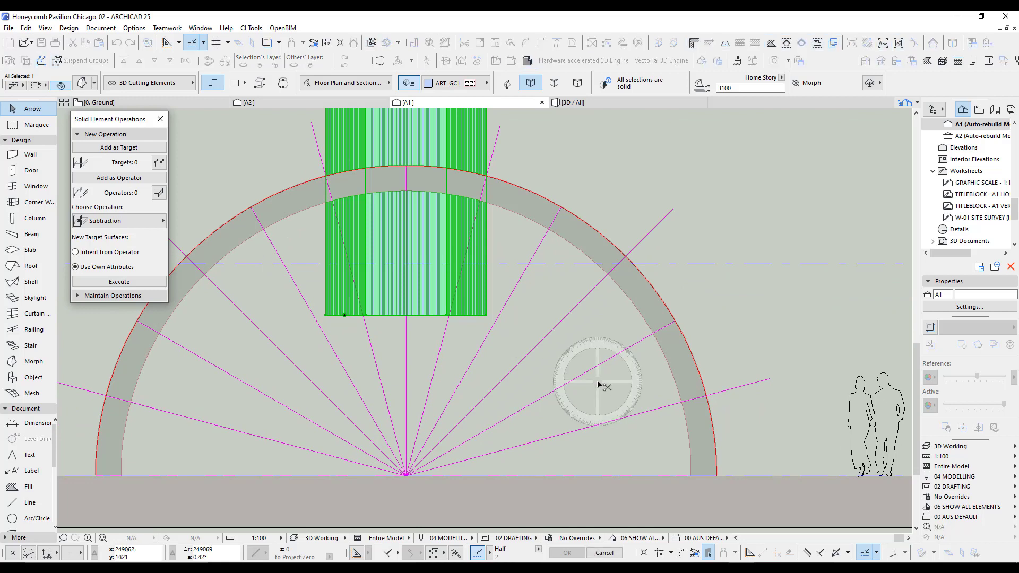
pyautogui.click(406, 476)
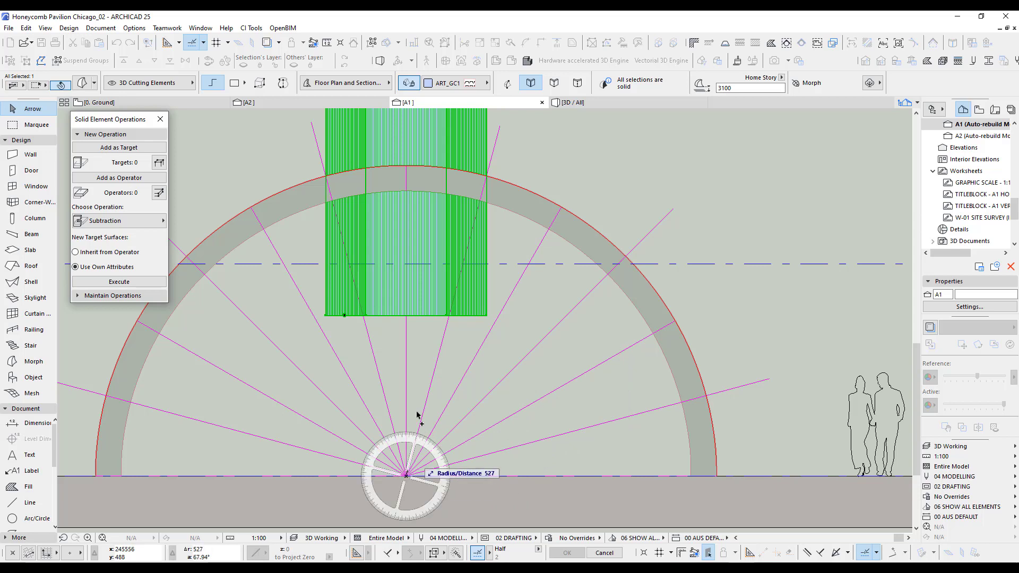
pyautogui.click(406, 335)
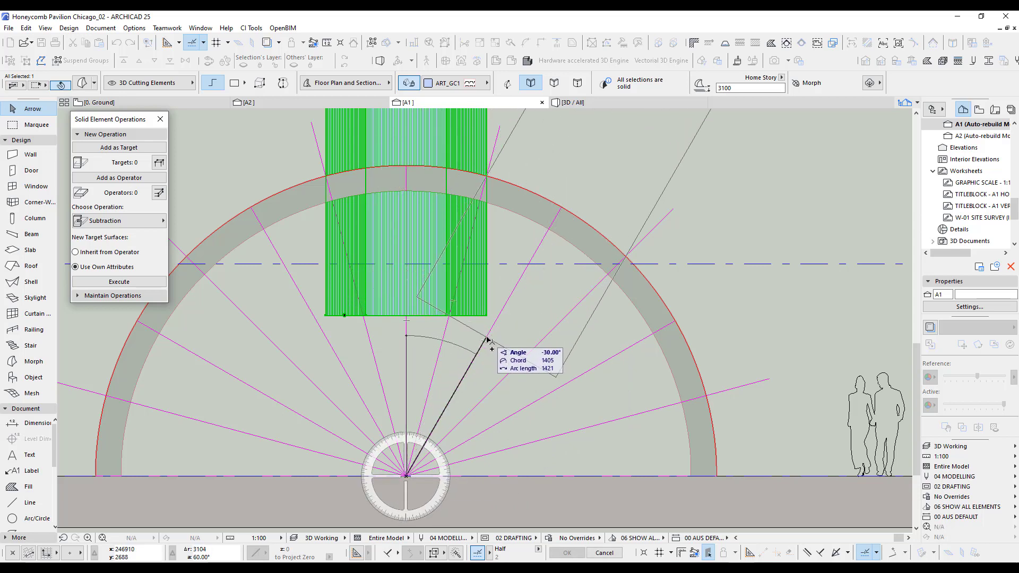
pyautogui.click(485, 341)
pyautogui.click(722, 304)
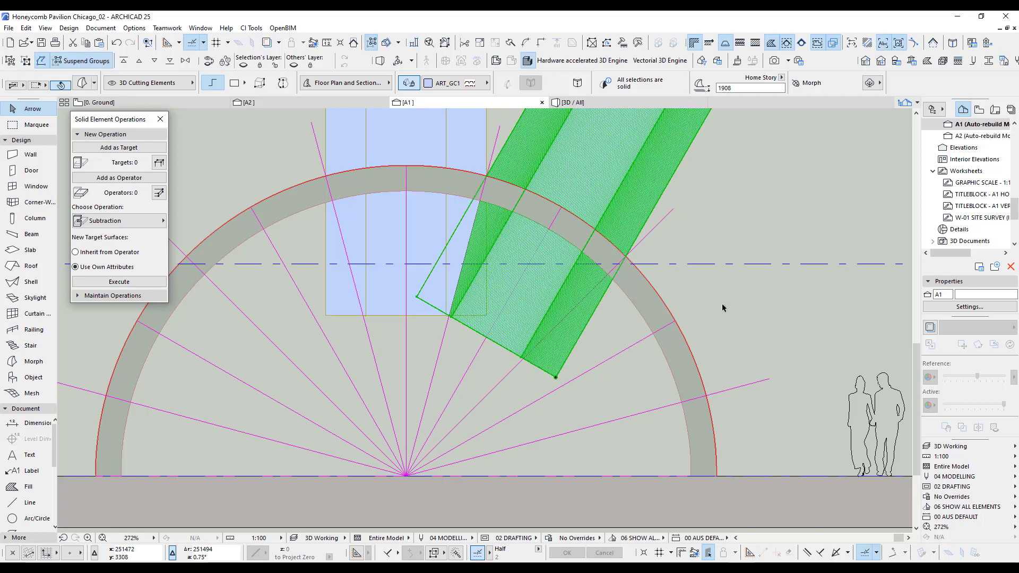
# Check how both cutting morphs meet the vault in 3D, look at the Ground plan, and return to section A1.
pyautogui.press('F3')
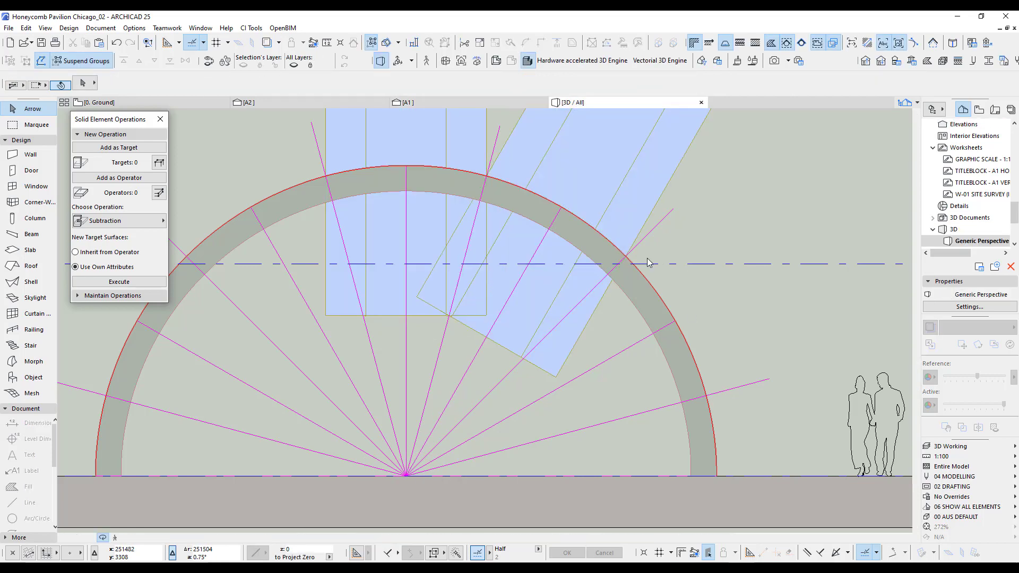
pyautogui.scroll(2, 516, 392)
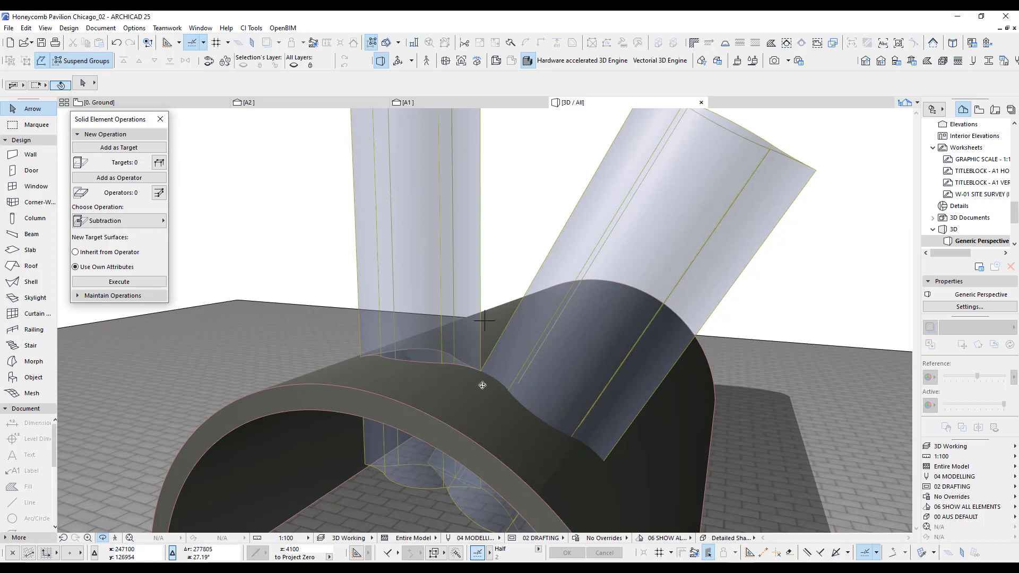
pyautogui.keyDown('shift'); pyautogui.moveTo(482, 385); pyautogui.dragTo(628, 365, button='middle'); pyautogui.keyUp('shift')
pyautogui.press('F2')
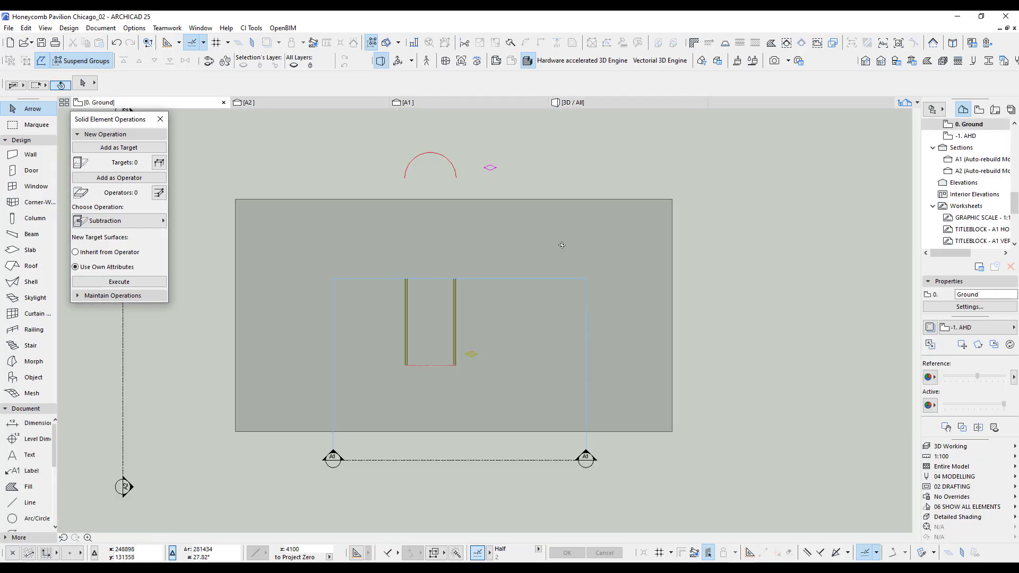
pyautogui.click(473, 104)
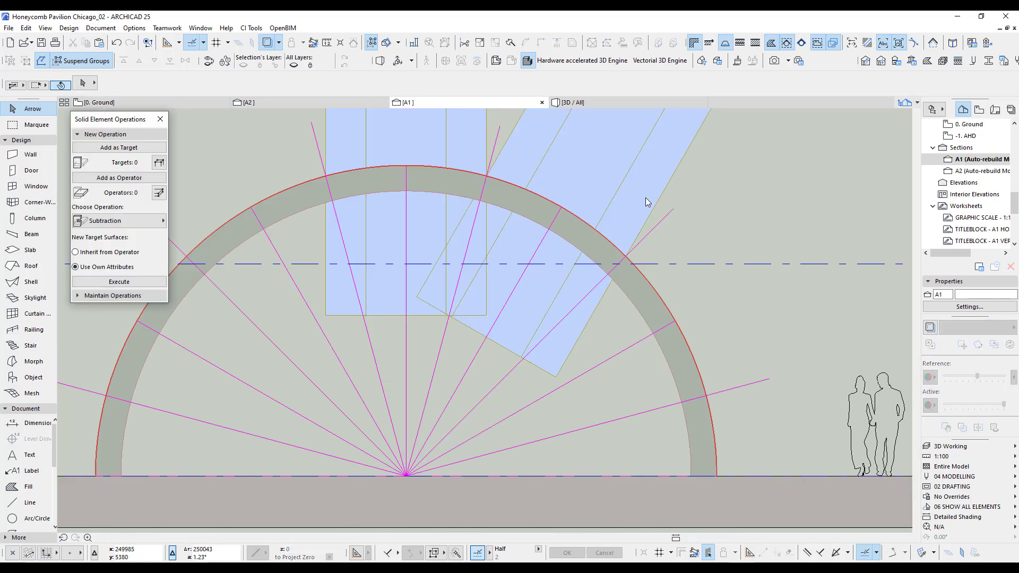
# Try to rotate a copy of the tilted cutting morph about the radial centre toward the next radial line, and undo it.
pyautogui.click(645, 197)
pyautogui.click(406, 477)
pyautogui.click(485, 339)
pyautogui.click(564, 385)
pyautogui.hotkey('ctrl', 'z')
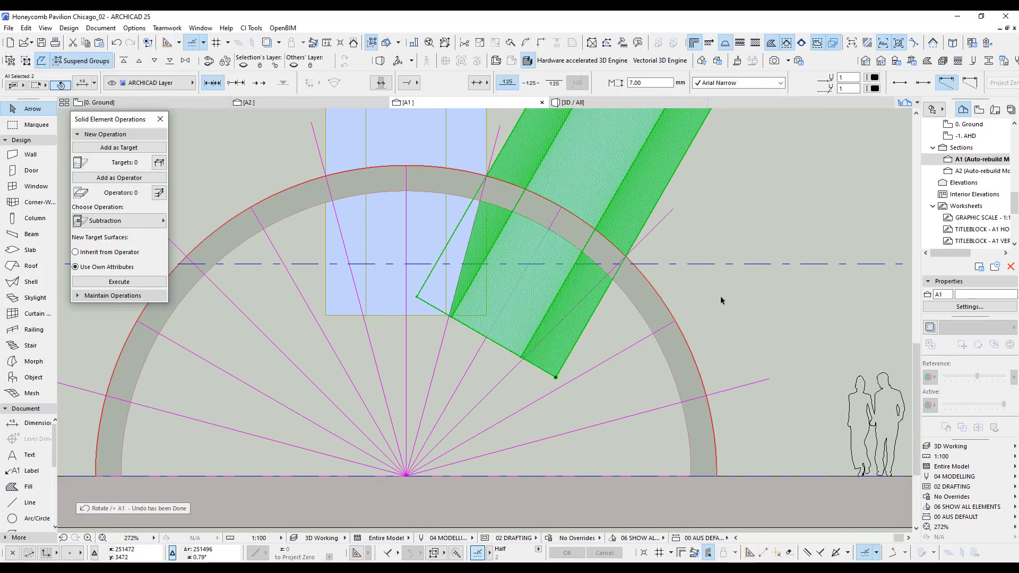
# Rotate a copy of the tilted cutting morph clockwise about the radial centre, onto the next-but-one radial line.
pyautogui.hotkey('ctrl', 'e')
pyautogui.click(406, 476)
pyautogui.click(485, 340)
pyautogui.click(806, 308)
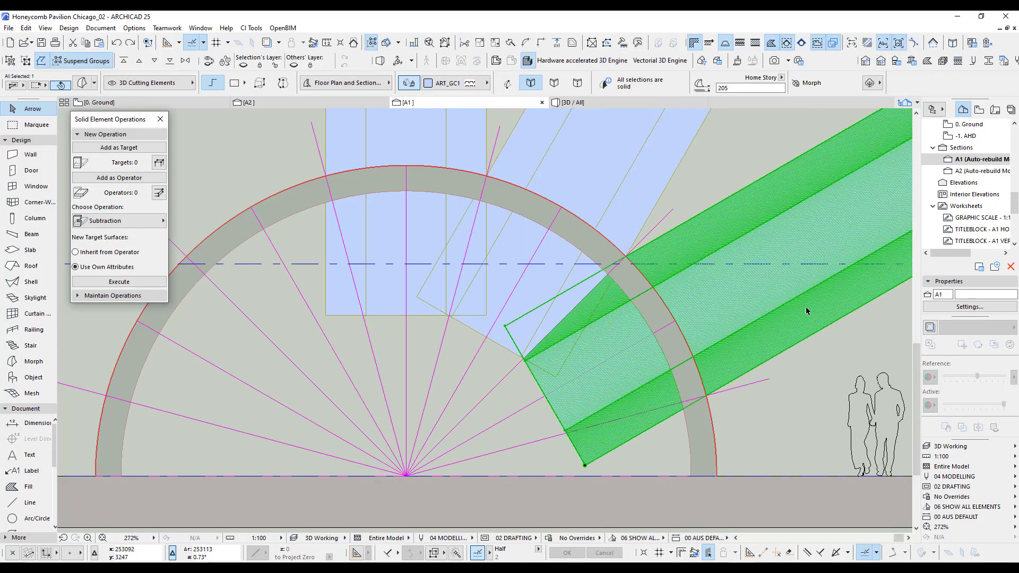
# Mirror copies of both tilted cutting morphs across the vertical radial line to the vault's other side.
pyautogui.click(675, 184)
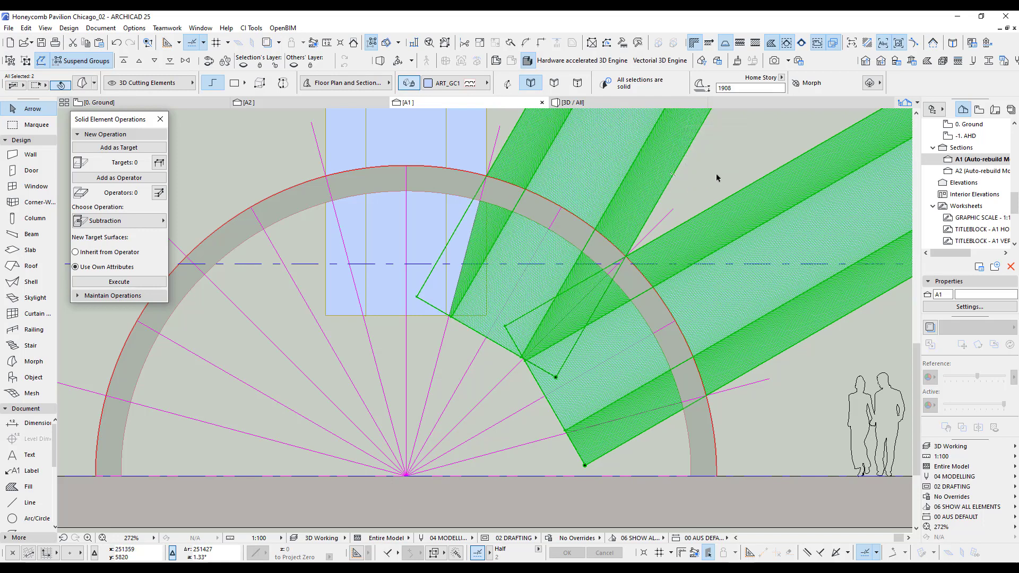
pyautogui.click(408, 362)
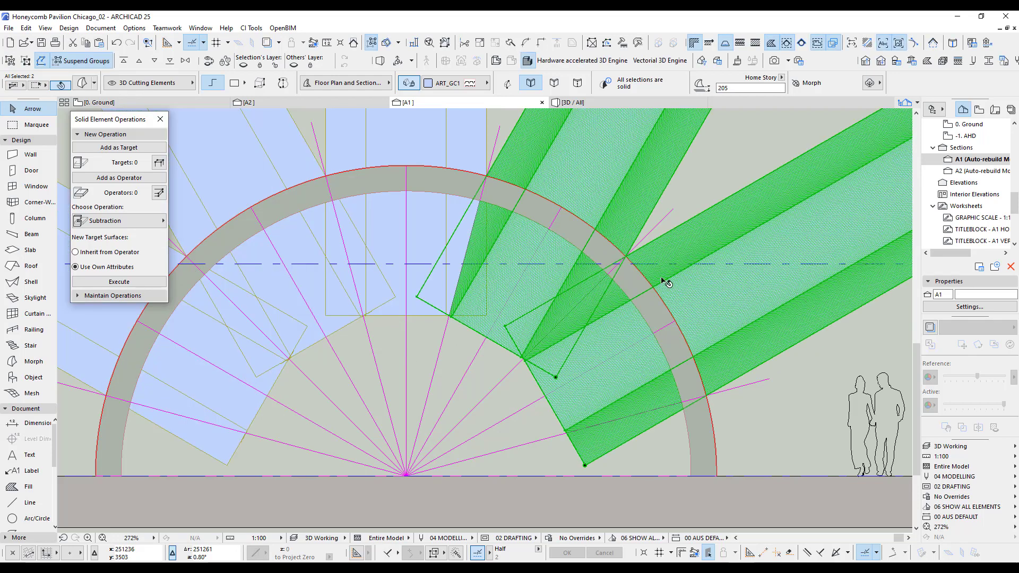
pyautogui.press('Escape')
# In the 3D view, add the four tilted cutting morphs as operators of the solid element operation.
pyautogui.press('F3')
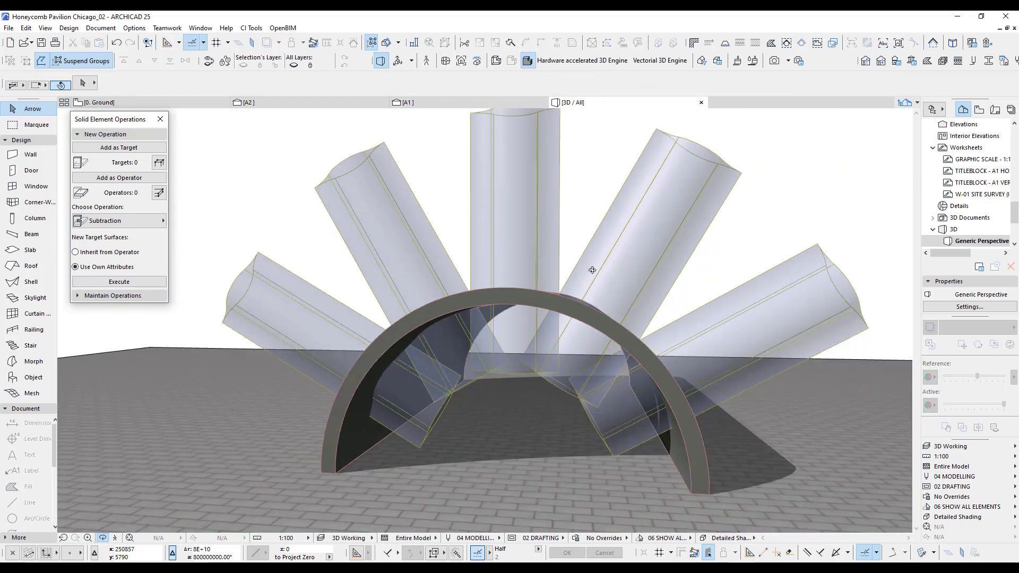
pyautogui.moveTo(630, 309); pyautogui.dragTo(505, 371)
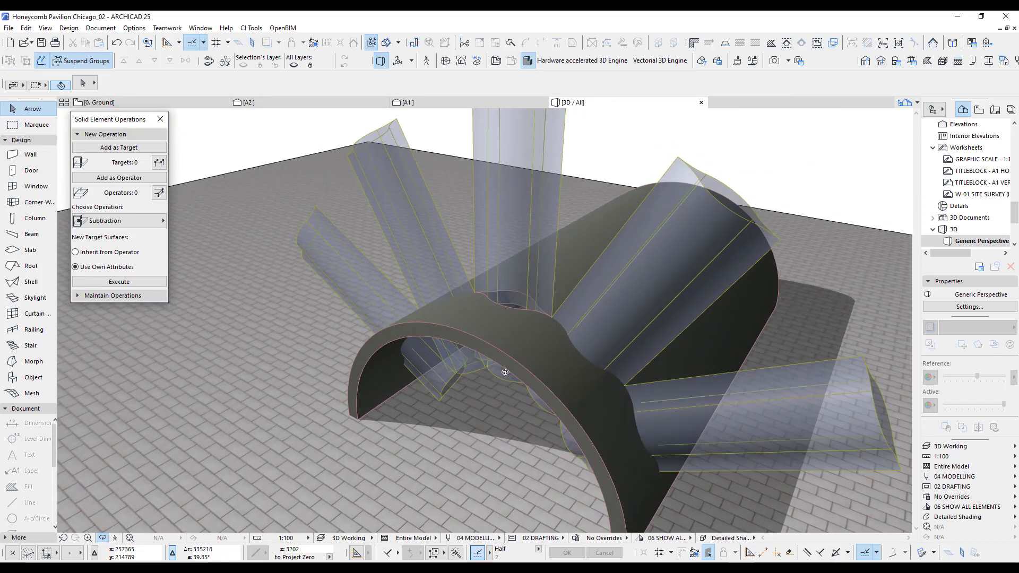
pyautogui.moveTo(558, 331); pyautogui.dragTo(588, 332)
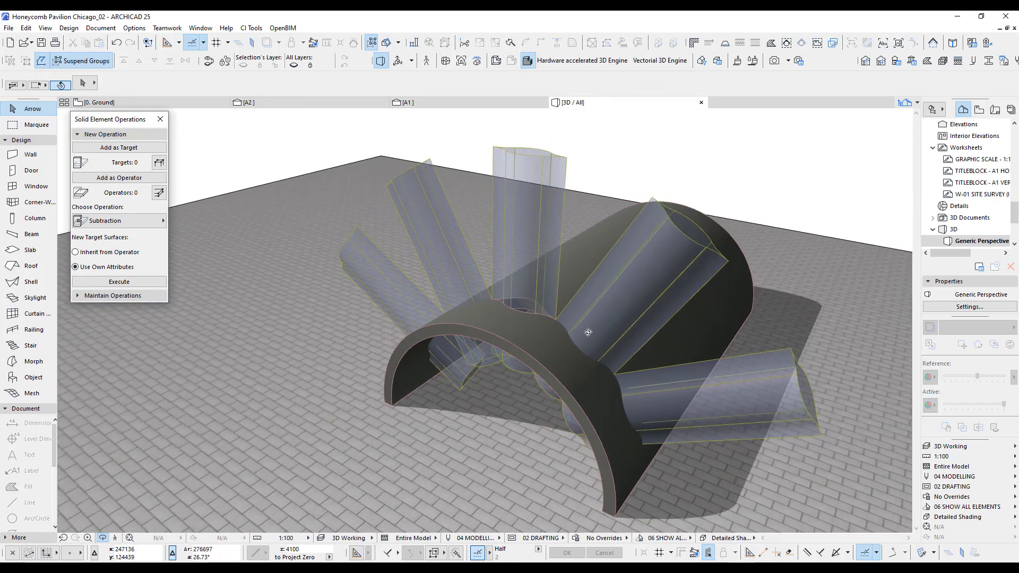
pyautogui.click(424, 194)
pyautogui.keyDown('shift'); pyautogui.click(373, 271); pyautogui.keyUp('shift')
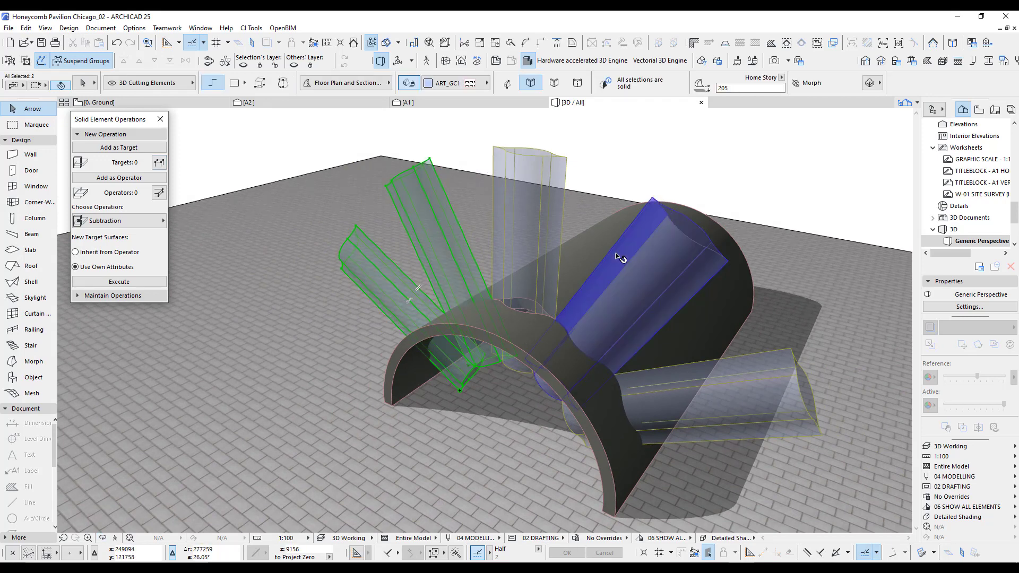
pyautogui.keyDown('shift'); pyautogui.click(657, 298); pyautogui.keyUp('shift')
pyautogui.keyDown('shift'); pyautogui.click(712, 389); pyautogui.keyUp('shift')
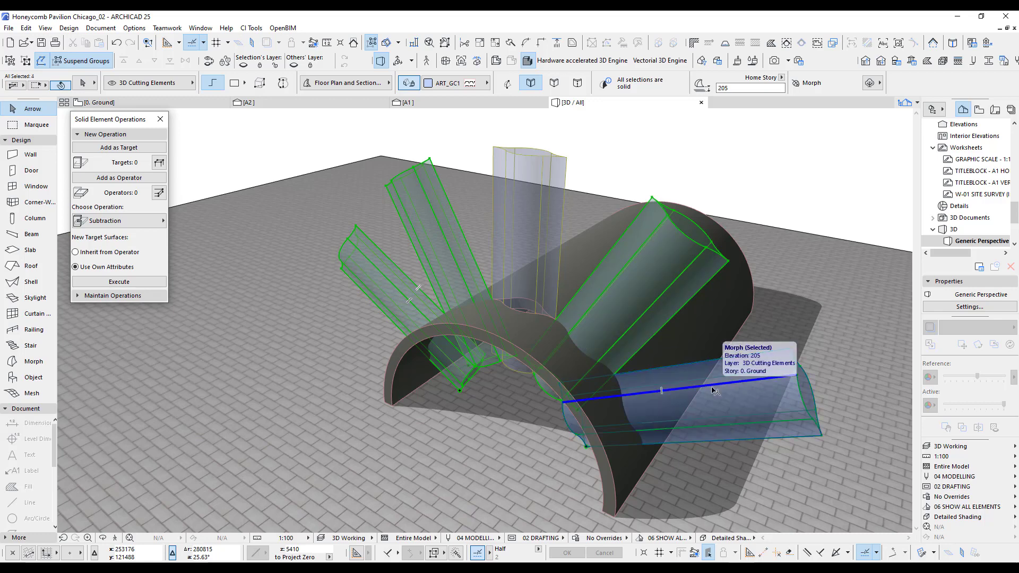
pyautogui.click(127, 181)
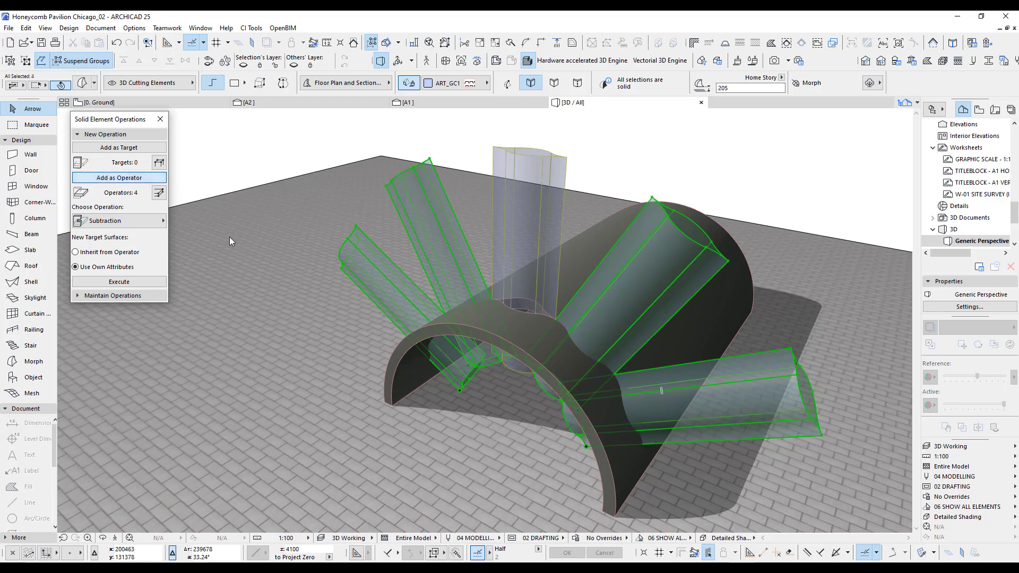
# Set the vault shell as the target and execute the subtraction of the four morphs.
pyautogui.click(411, 352)
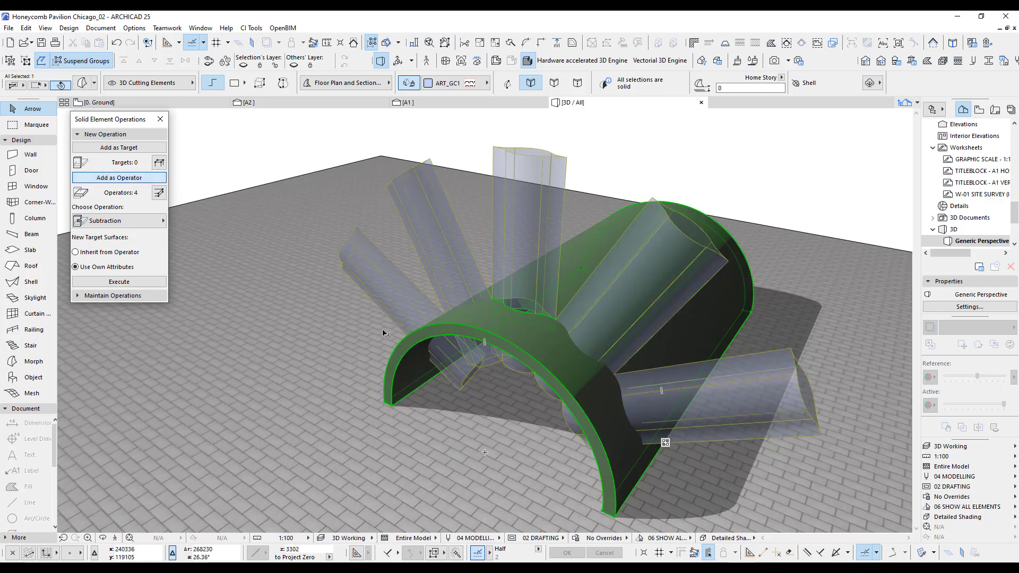
pyautogui.click(133, 148)
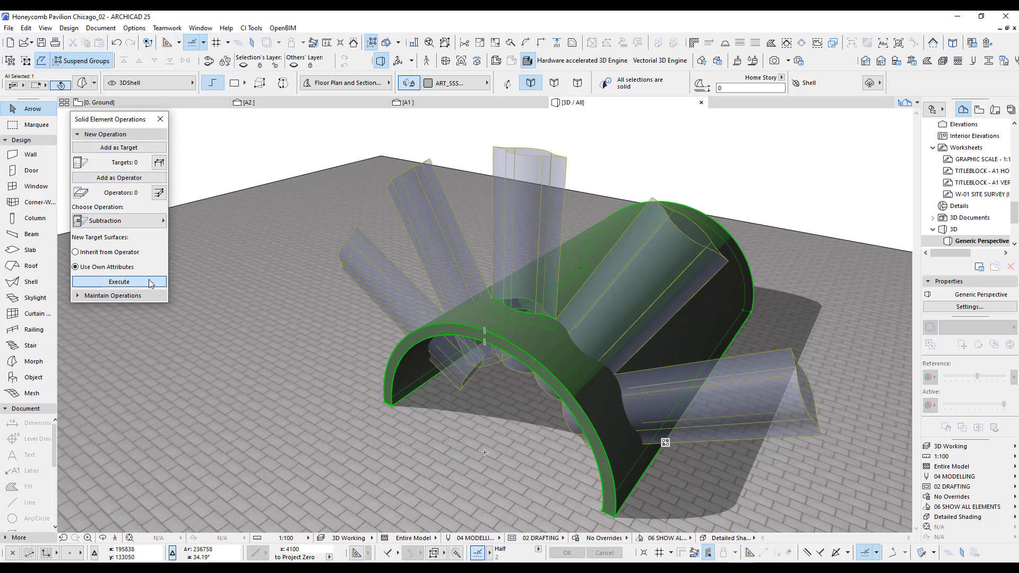
pyautogui.click(119, 282)
# Apply the 3D Export layer combination and inspect the cells cut through the vault.
pyautogui.click(935, 447)
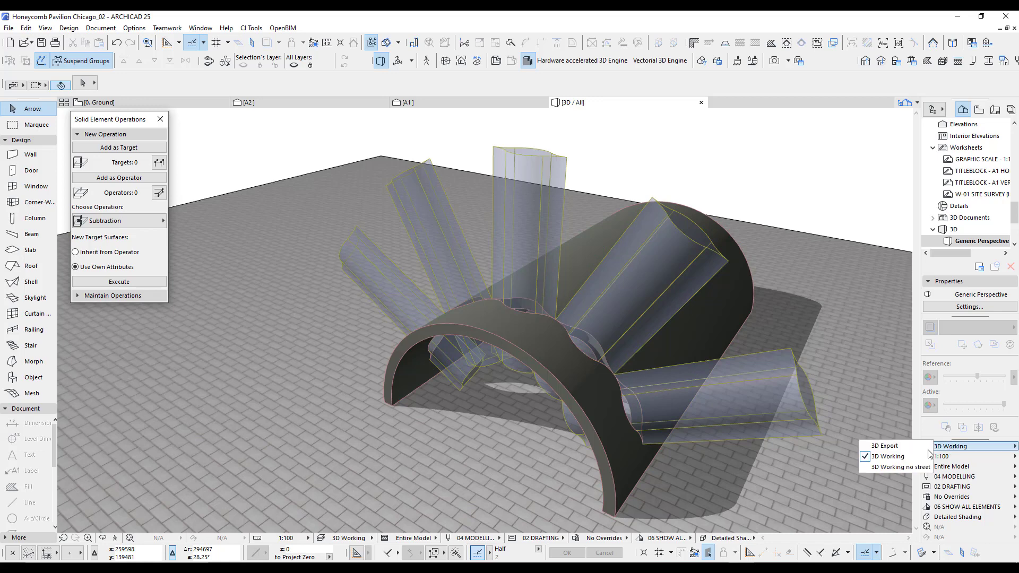
pyautogui.click(897, 446)
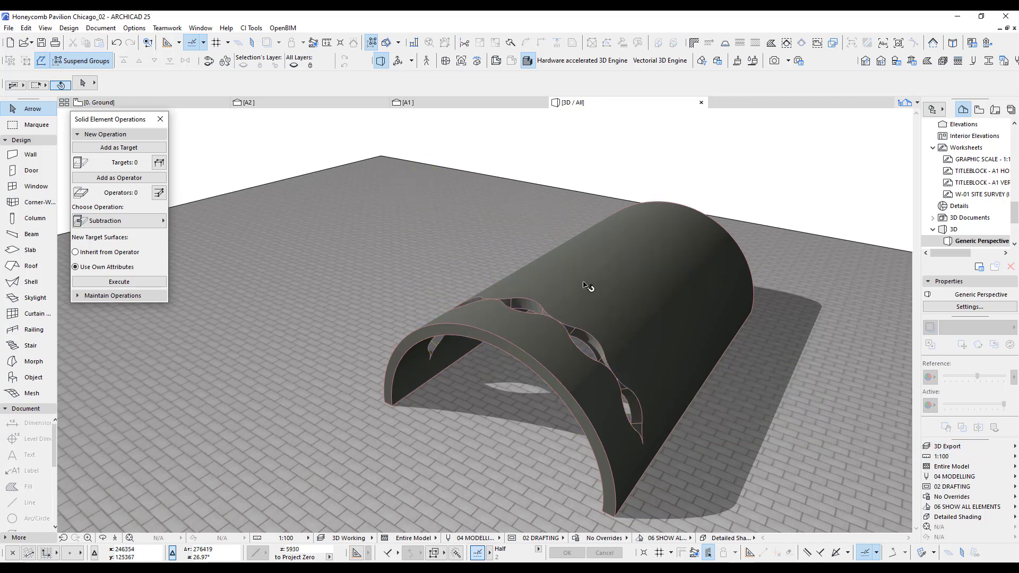
pyautogui.keyDown('shift'); pyautogui.moveTo(658, 324); pyautogui.dragTo(581, 238, button='middle'); pyautogui.keyUp('shift')
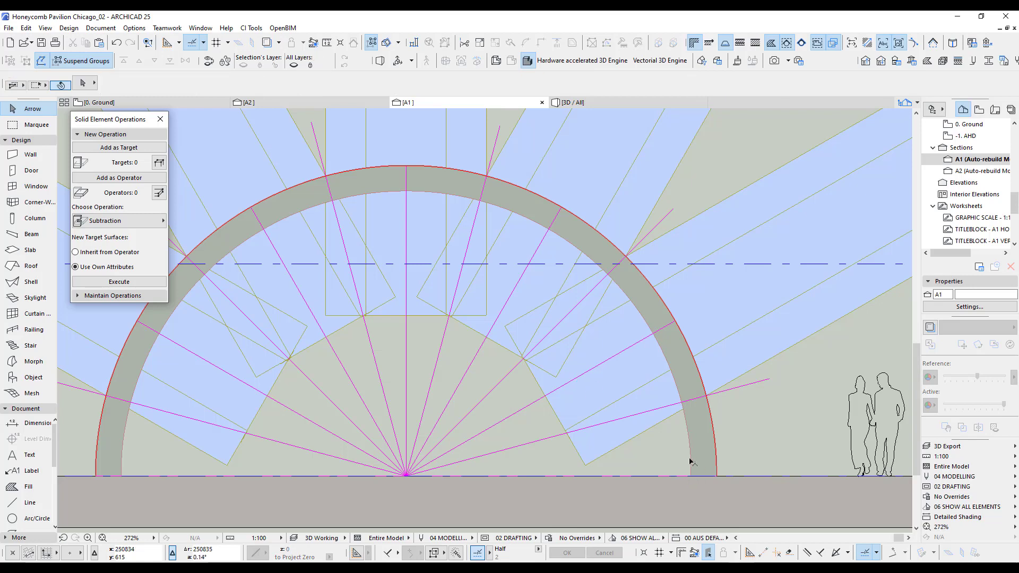
# Back in the 3D Working layers, add a horizontal pair of cutting morphs at the vault's base and subtract them from the shell.
pyautogui.moveTo(683, 439); pyautogui.dragTo(668, 376, button='middle')
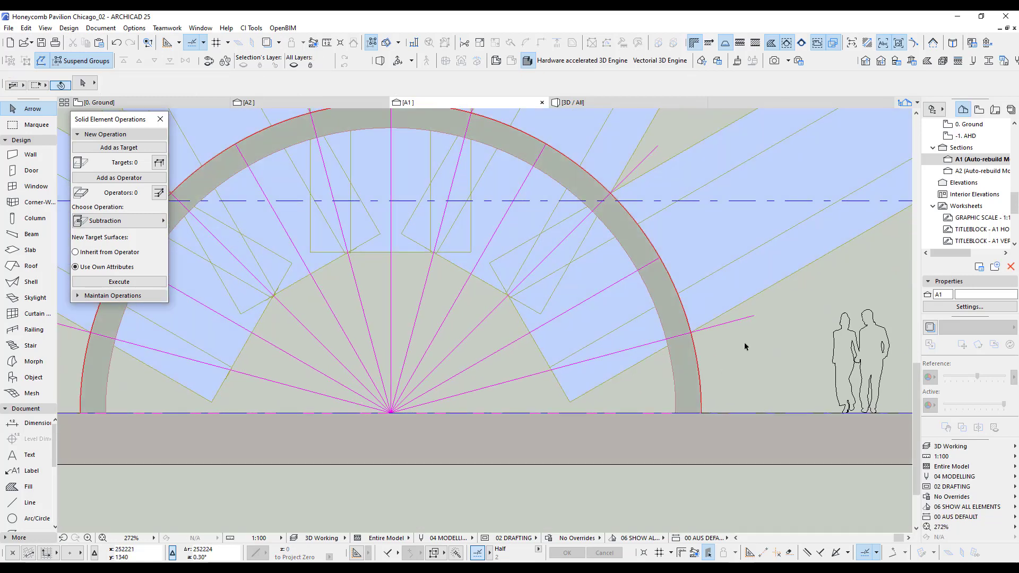
pyautogui.scroll(-3, 745, 347)
pyautogui.click(742, 322)
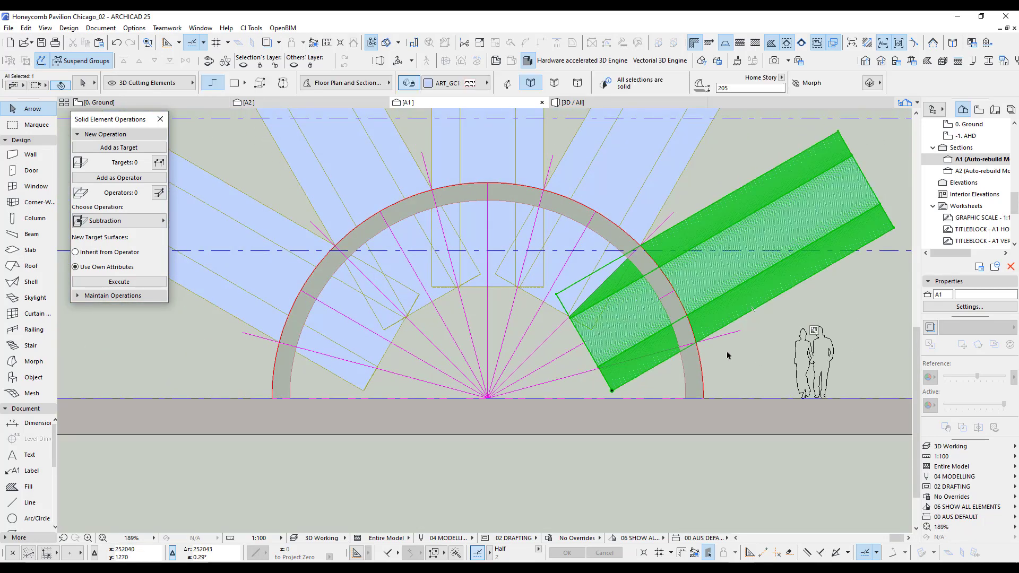
pyautogui.press('F3')
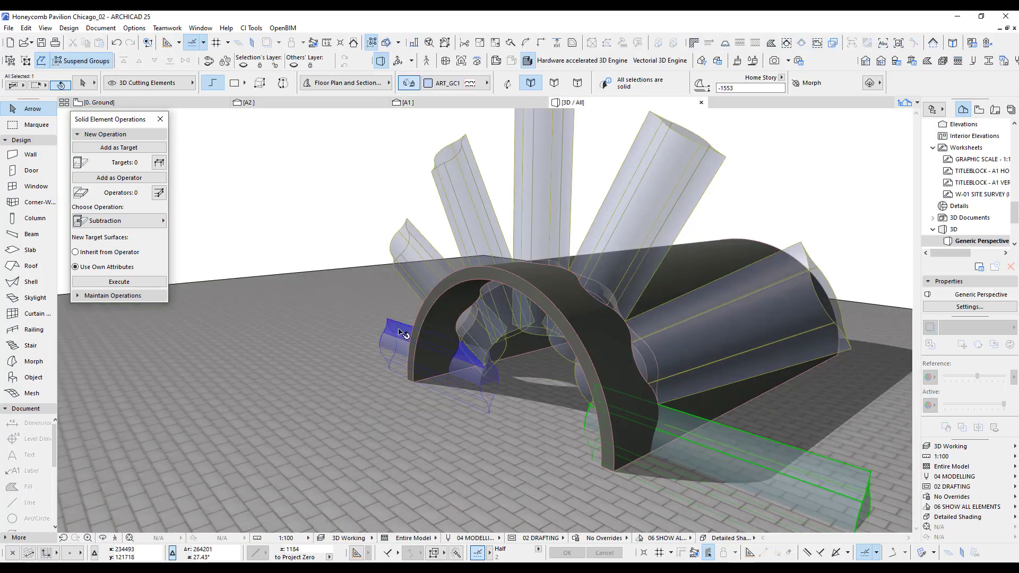
pyautogui.click(293, 217)
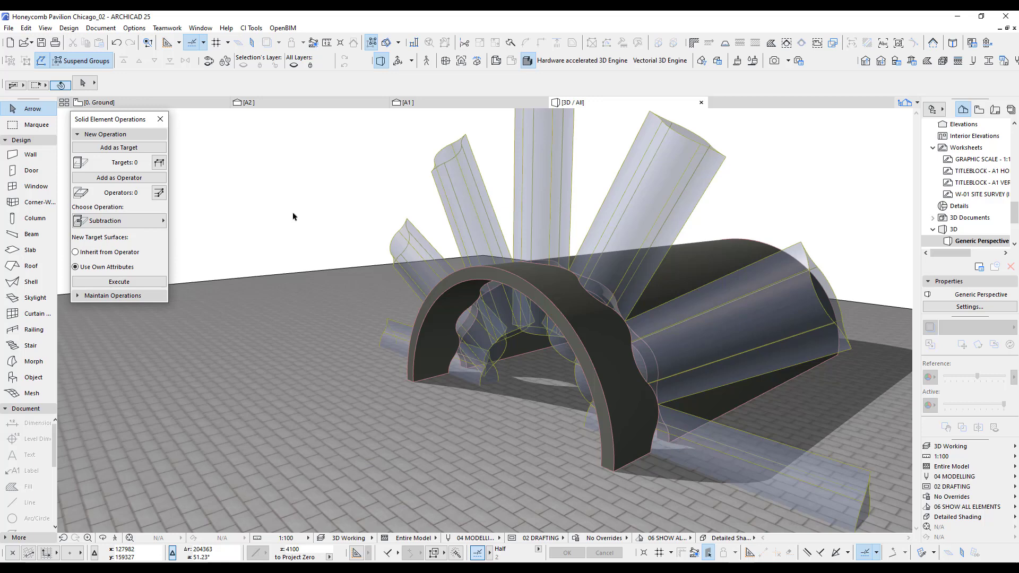
# On the Ground plan, examine the pavilion reference photo against its numbered radial lines.
pyautogui.press('F2')
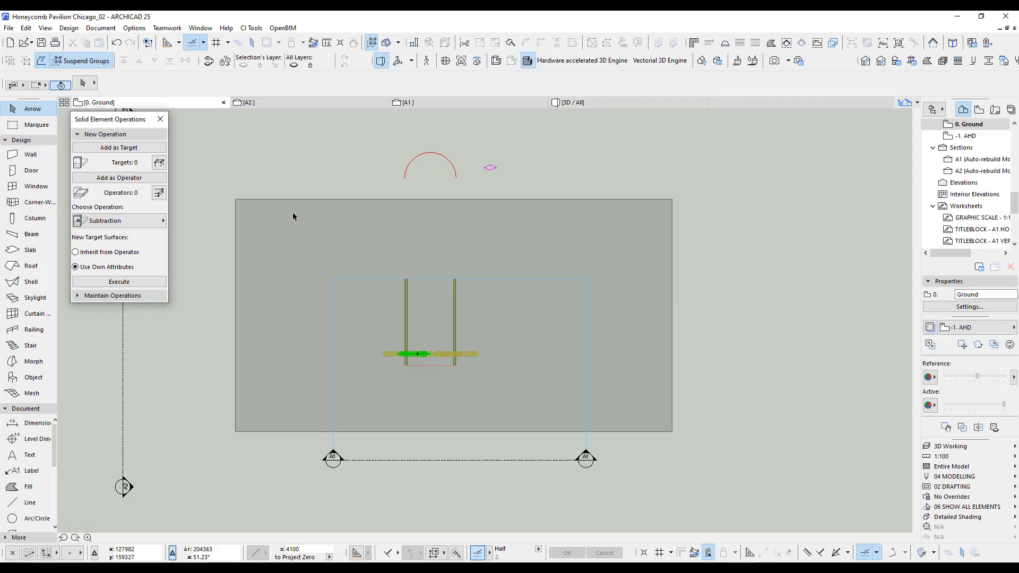
pyautogui.scroll(-5, 537, 339)
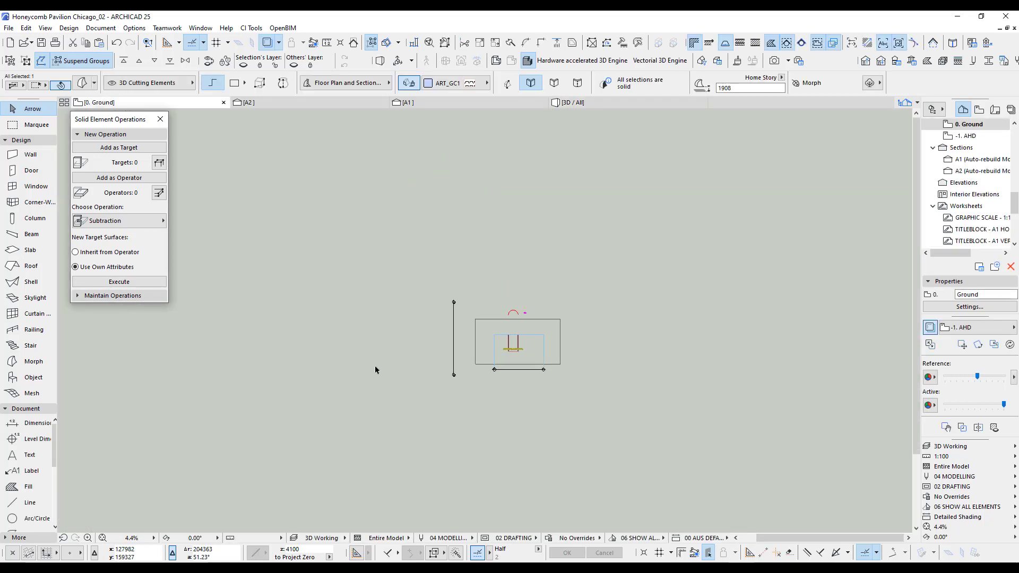
pyautogui.click(361, 351)
pyautogui.scroll(3, 361, 351)
pyautogui.scroll(3, 342, 332)
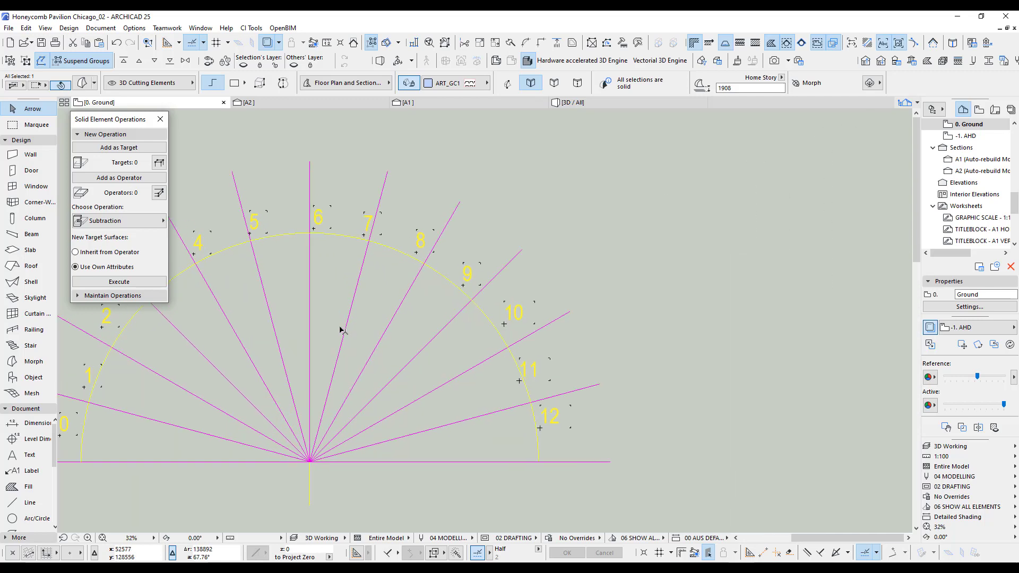
pyautogui.moveTo(325, 289); pyautogui.dragTo(424, 263, button='middle')
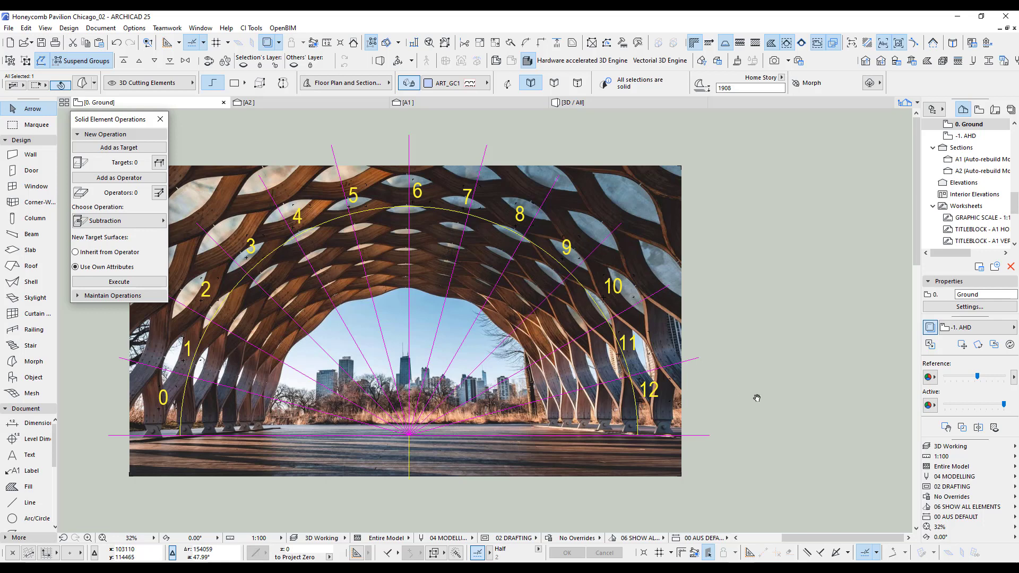
# On the Ground plan, place a copy of the central leaf-shaped cutting morph between the existing row and the vault's front edge.
pyautogui.scroll(-9, 688, 353)
pyautogui.moveTo(733, 371); pyautogui.dragTo(427, 366, button='middle')
pyautogui.scroll(-1, 488, 361)
pyautogui.scroll(15, 527, 360)
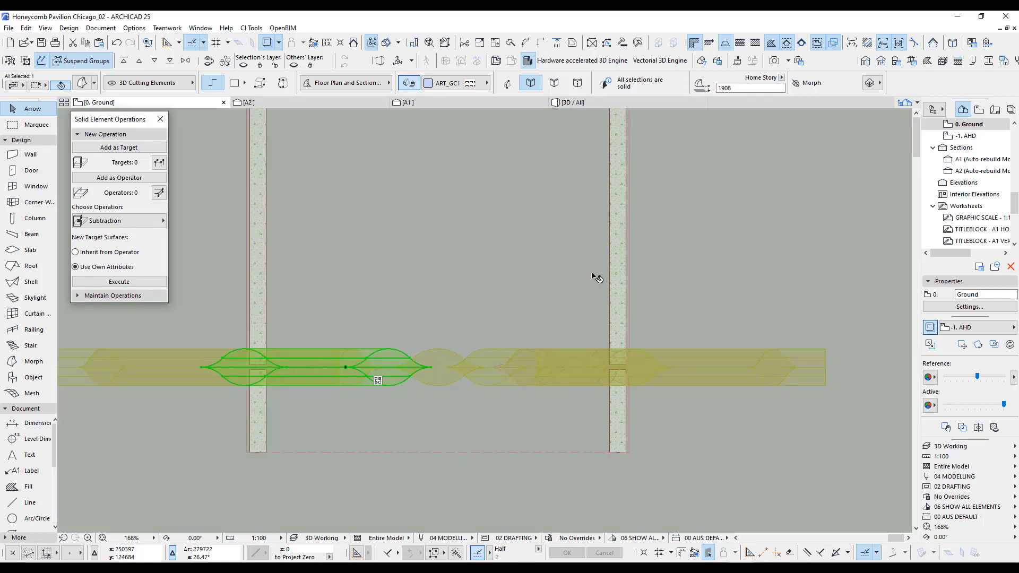
pyautogui.scroll(-1, 602, 315)
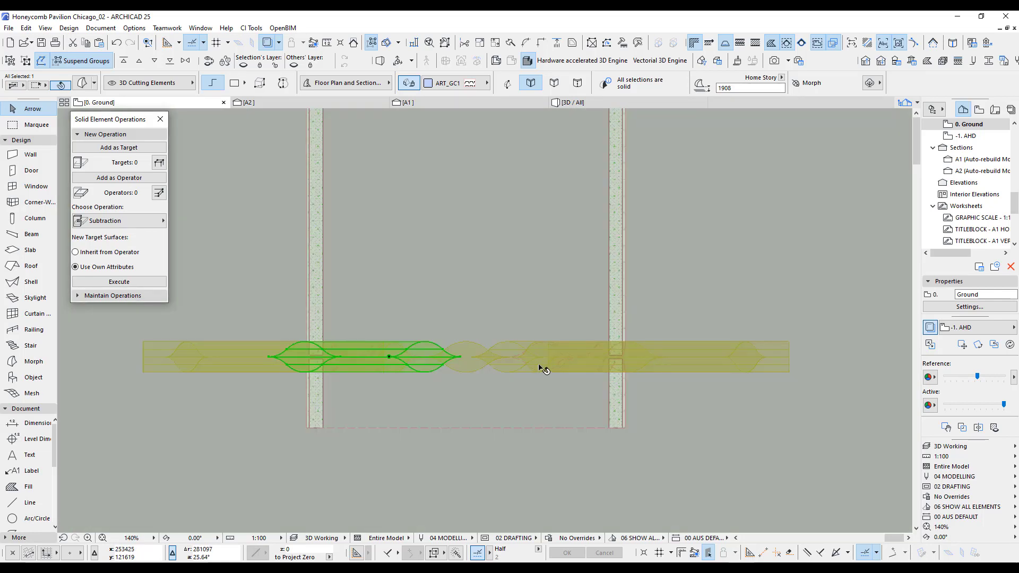
pyautogui.click(472, 374)
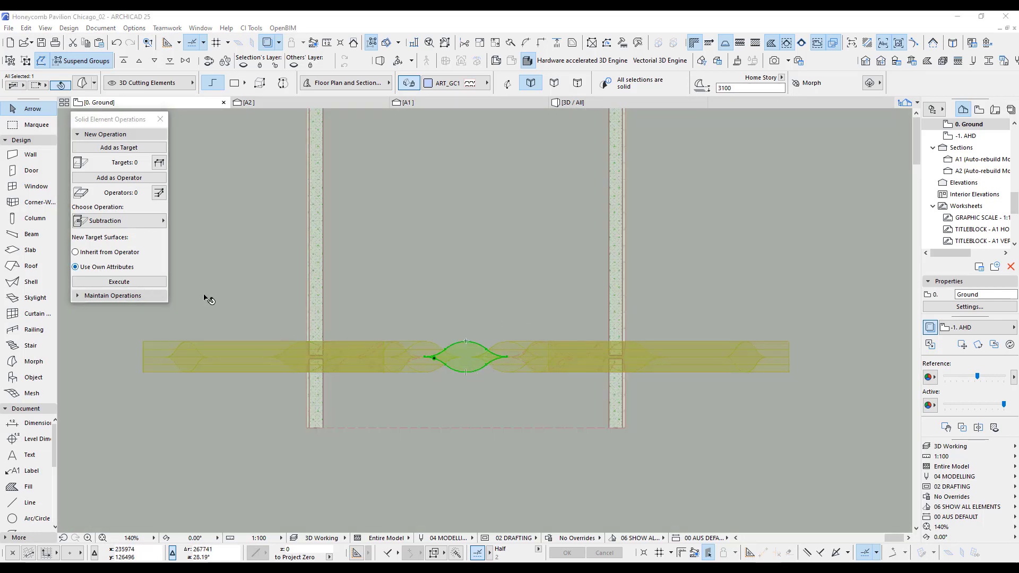
pyautogui.scroll(3, 498, 396)
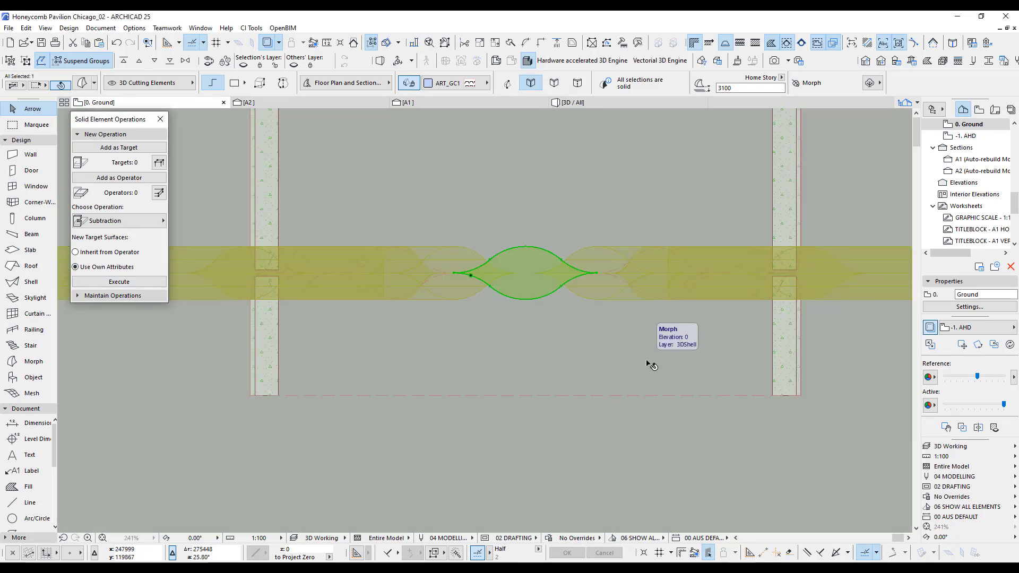
pyautogui.hotkey('ctrl', 'shift', 'd')
pyautogui.click(531, 282)
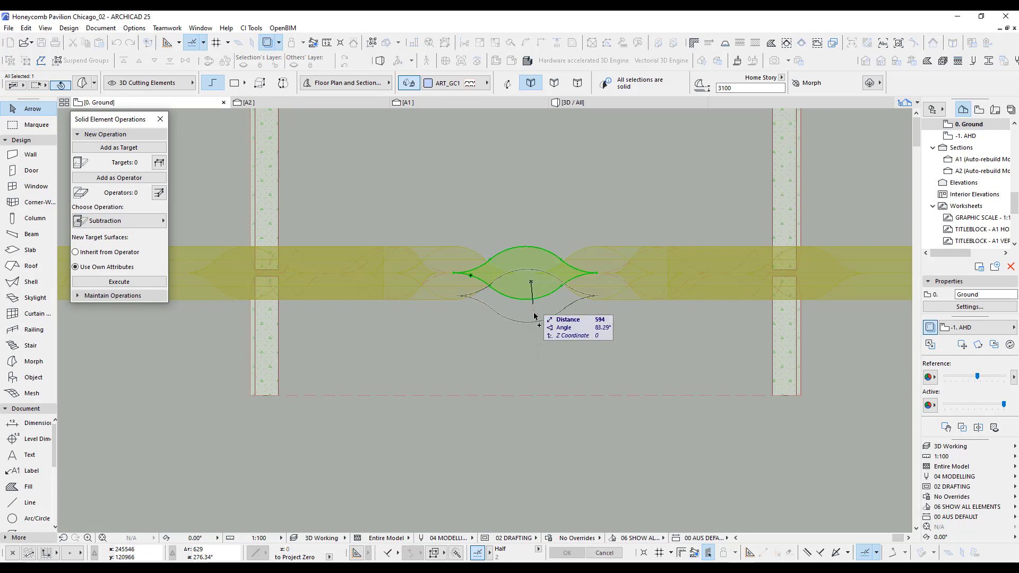
pyautogui.click(531, 364)
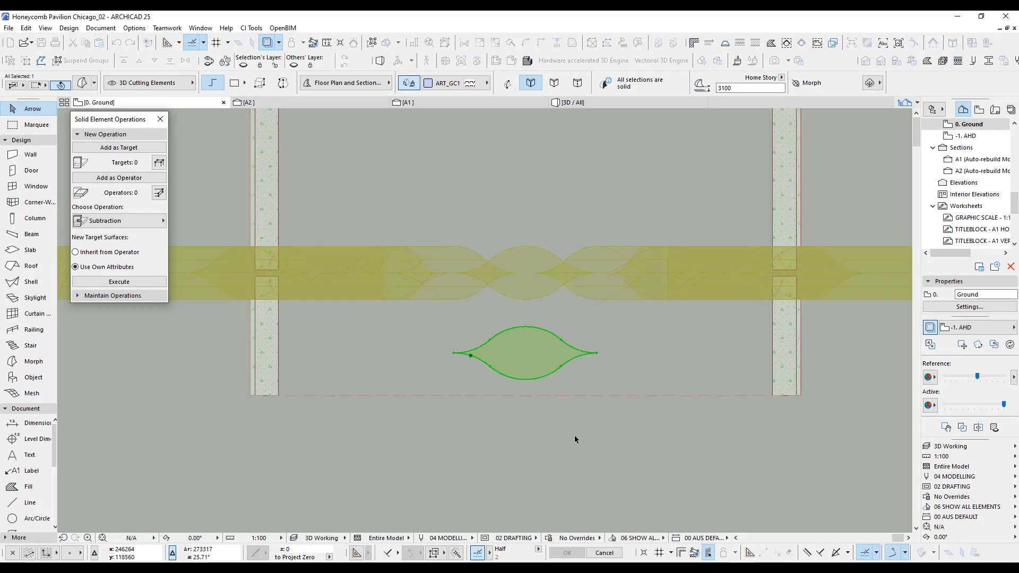
# Set the copied cutting morph's building material to ART_Matoff.
pyautogui.click(449, 83)
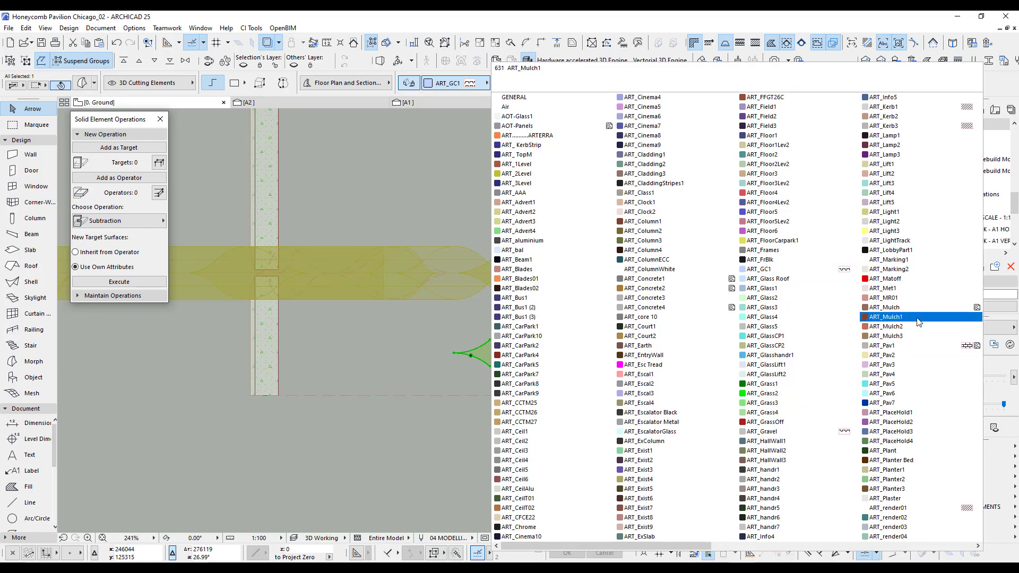
pyautogui.click(902, 280)
pyautogui.click(517, 443)
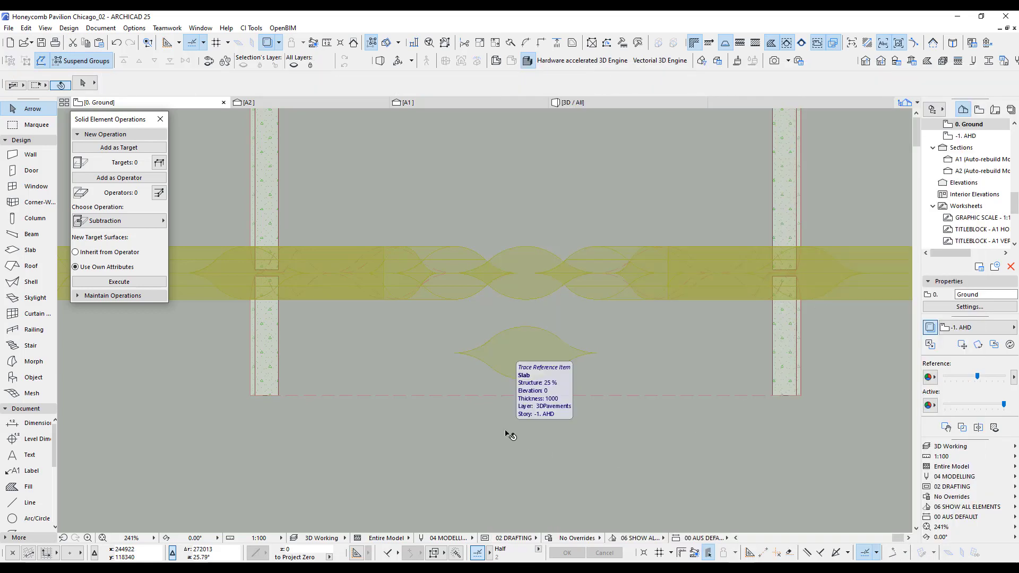
# In section A1, rotate the red ART_Matoff cutting morph 15° clockwise about the arch's centre point and check its position in 3D.
pyautogui.click(435, 100)
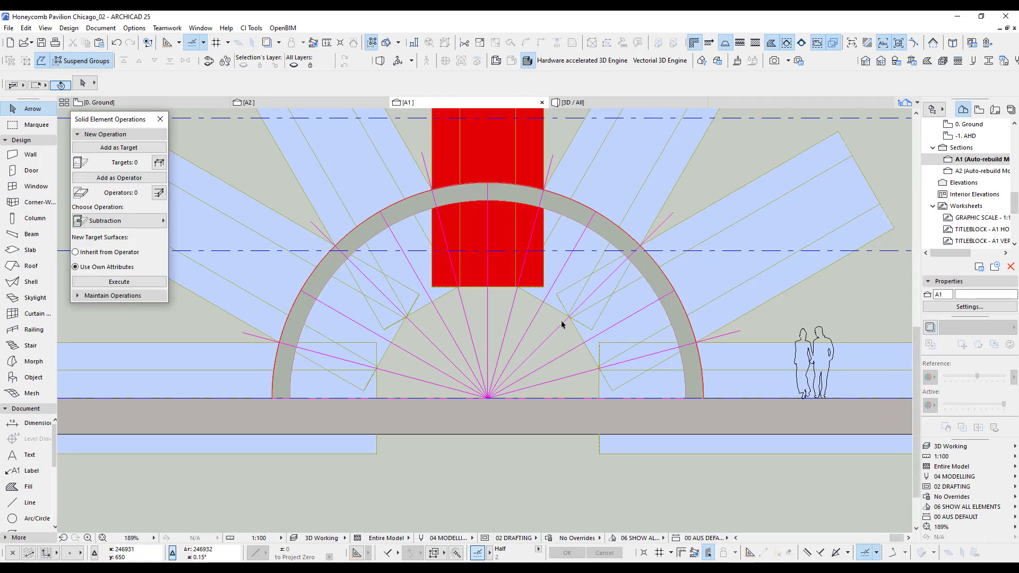
pyautogui.click(541, 165)
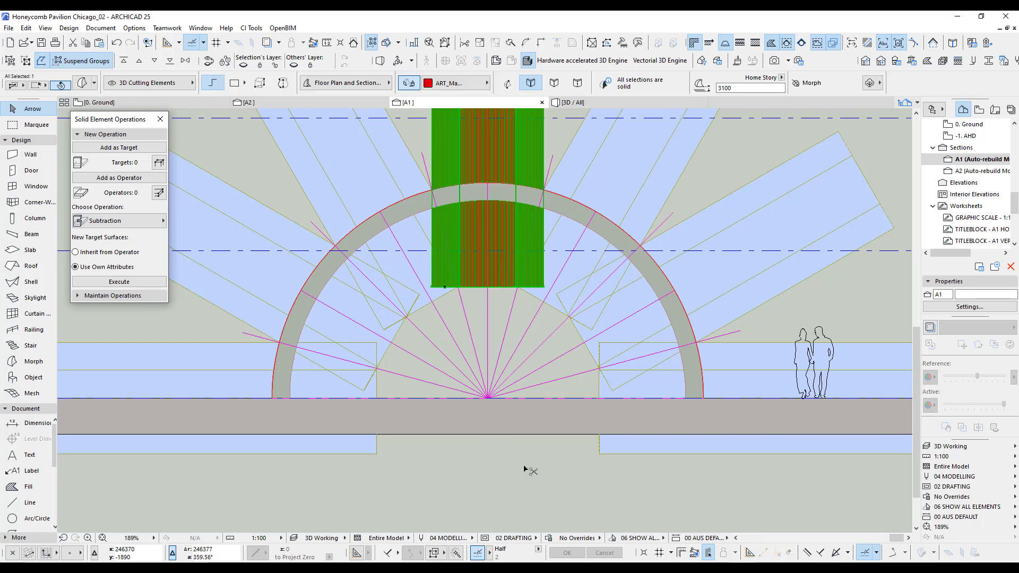
pyautogui.hotkey('ctrl', 'e')
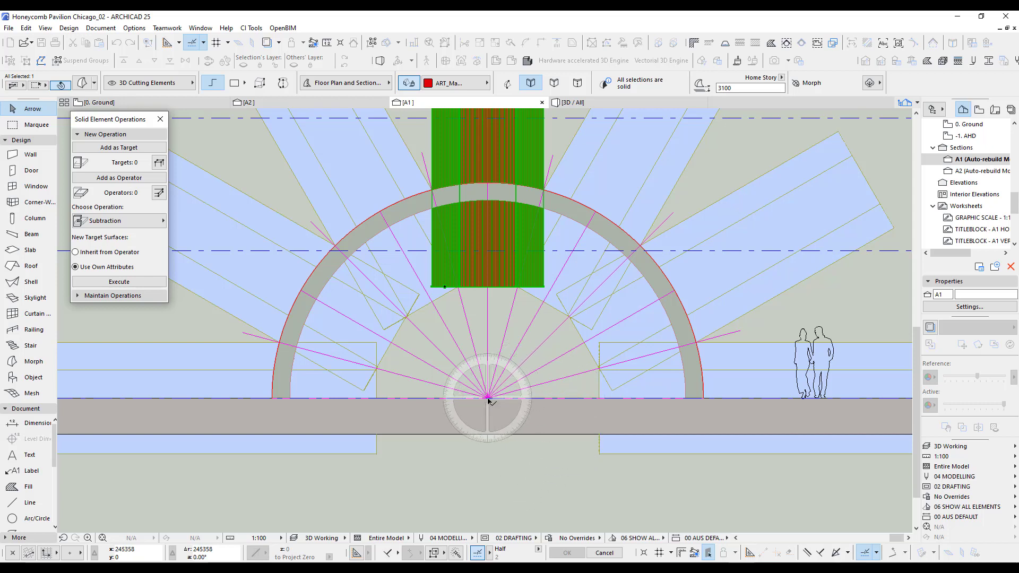
pyautogui.click(487, 398)
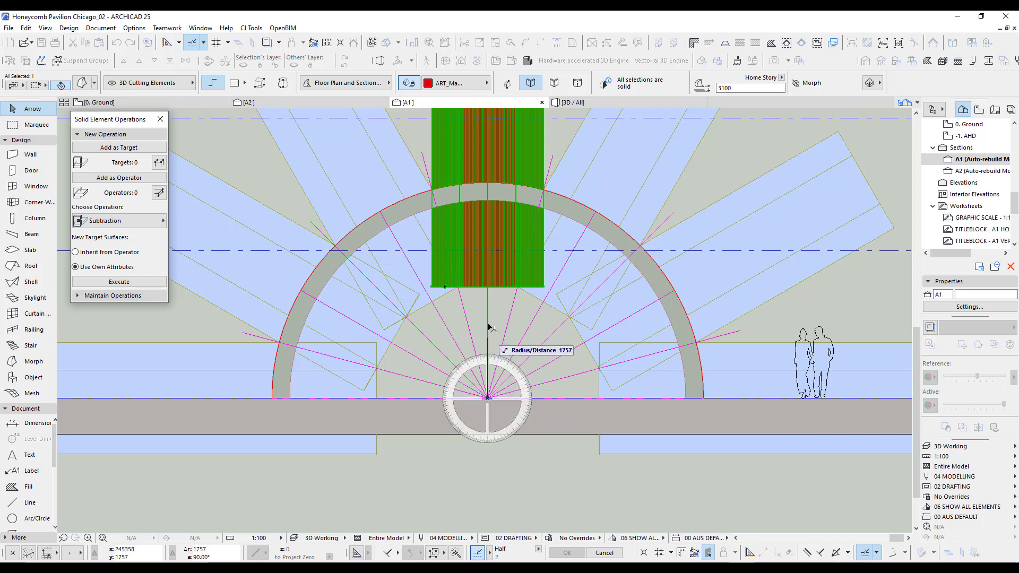
pyautogui.click(488, 290)
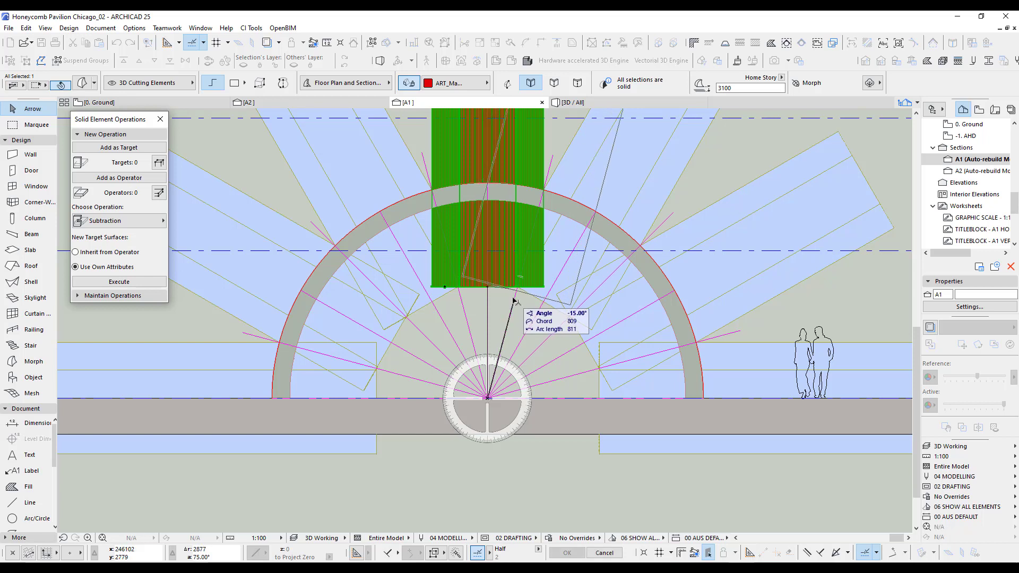
pyautogui.click(514, 301)
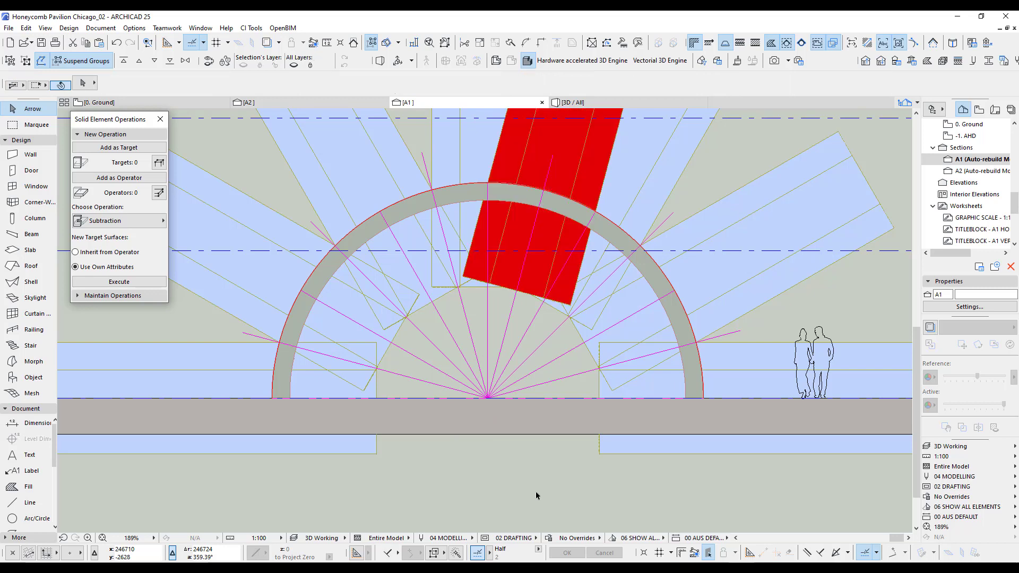
pyautogui.press('F3')
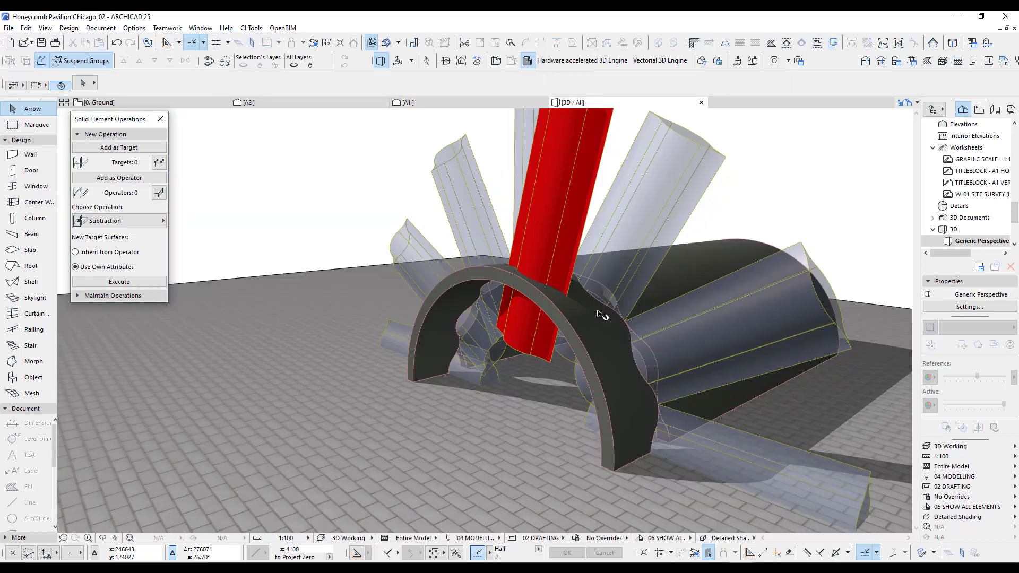
pyautogui.moveTo(640, 285)
pyautogui.keyDown('shift'); pyautogui.mouseDown(button='middle')
pyautogui.moveTo(586, 342)
pyautogui.moveTo(505, 390)
pyautogui.moveTo(673, 328)
pyautogui.moveTo(661, 274)
pyautogui.moveTo(631, 289)
pyautogui.mouseUp(button='middle'); pyautogui.keyUp('shift')
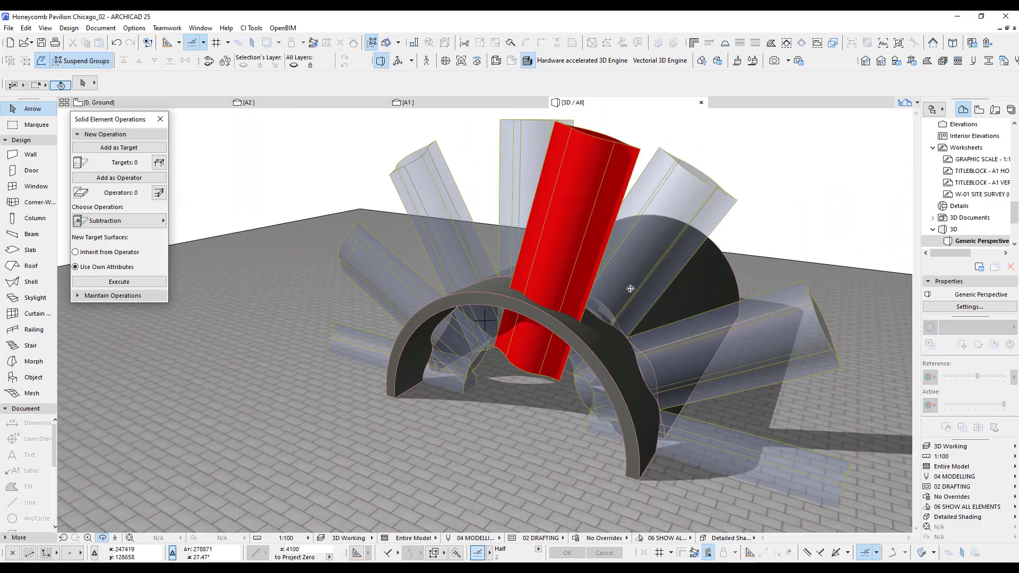
# In section A1, add two rotated copies of the red cutting morph down the arch's right side, and mirror all three about the vertical centreline.
pyautogui.press('F2')
pyautogui.click(457, 103)
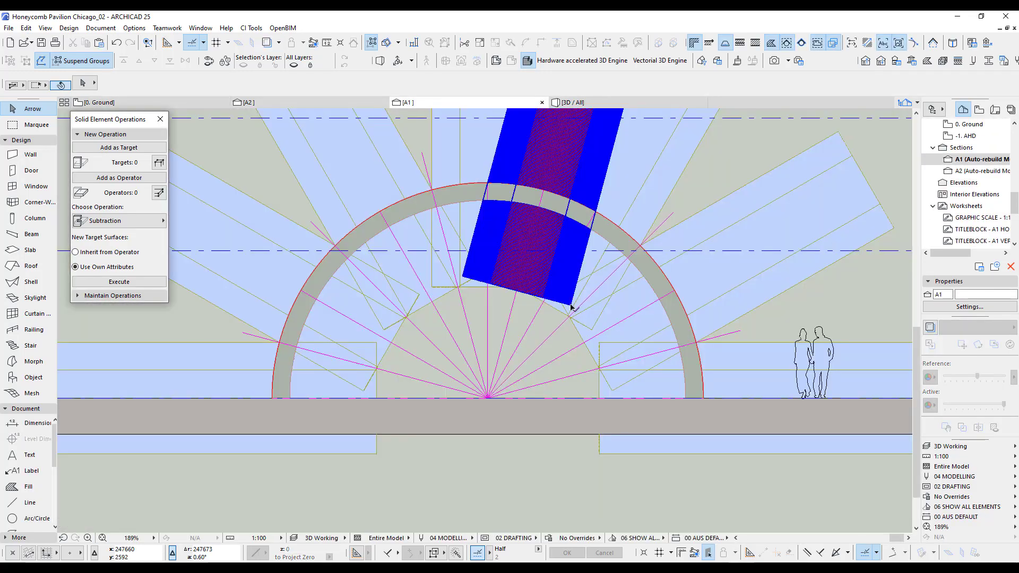
pyautogui.click(572, 303)
pyautogui.hotkey('ctrl', 'e')
pyautogui.click(487, 398)
pyautogui.click(465, 312)
pyautogui.click(511, 312)
pyautogui.doubleClick(554, 333)
pyautogui.hotkey('ctrl', 'm')
pyautogui.click(489, 333)
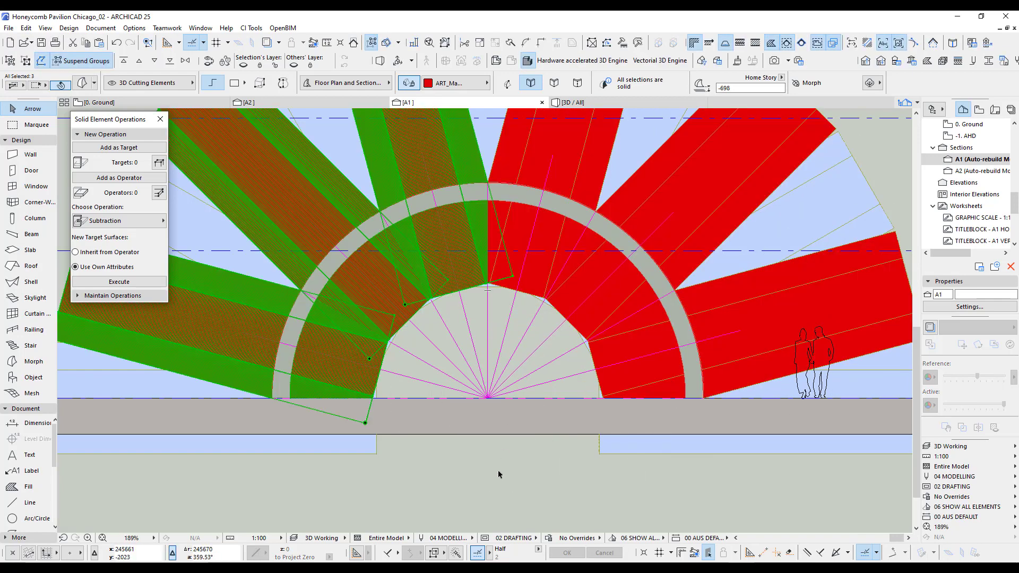
# In 3D, select all six red cutting morphs around the arch and group them.
pyautogui.press('F3')
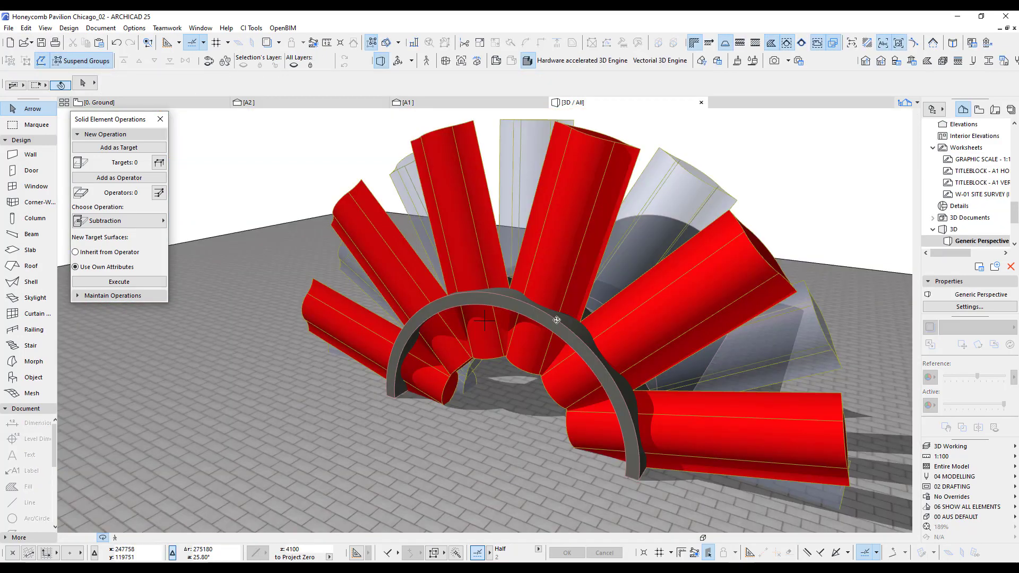
pyautogui.keyDown('shift'); pyautogui.moveTo(683, 298); pyautogui.dragTo(725, 313, button='middle'); pyautogui.keyUp('shift')
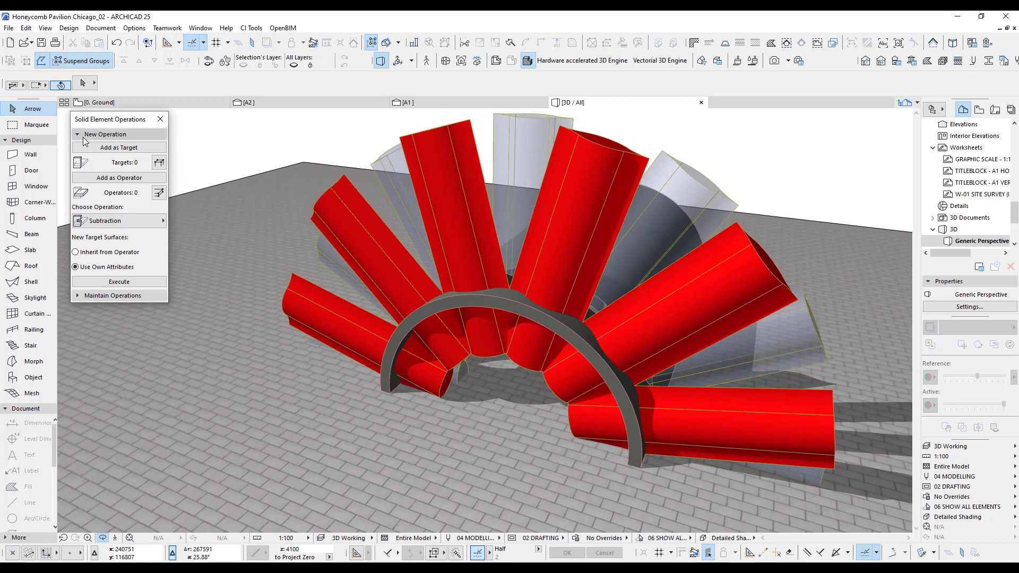
pyautogui.click(311, 303)
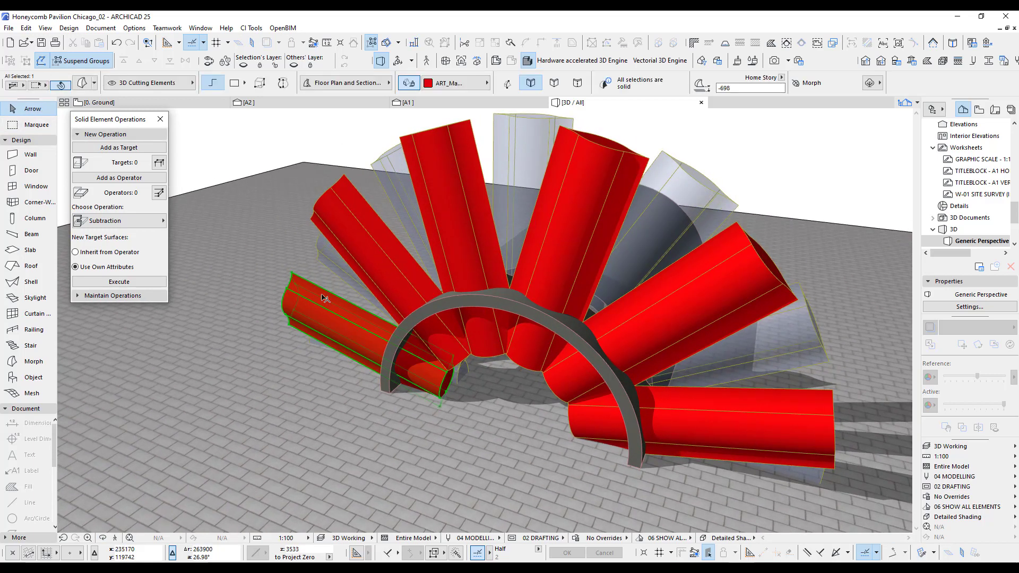
pyautogui.keyDown('shift'); pyautogui.click(357, 216); pyautogui.keyUp('shift')
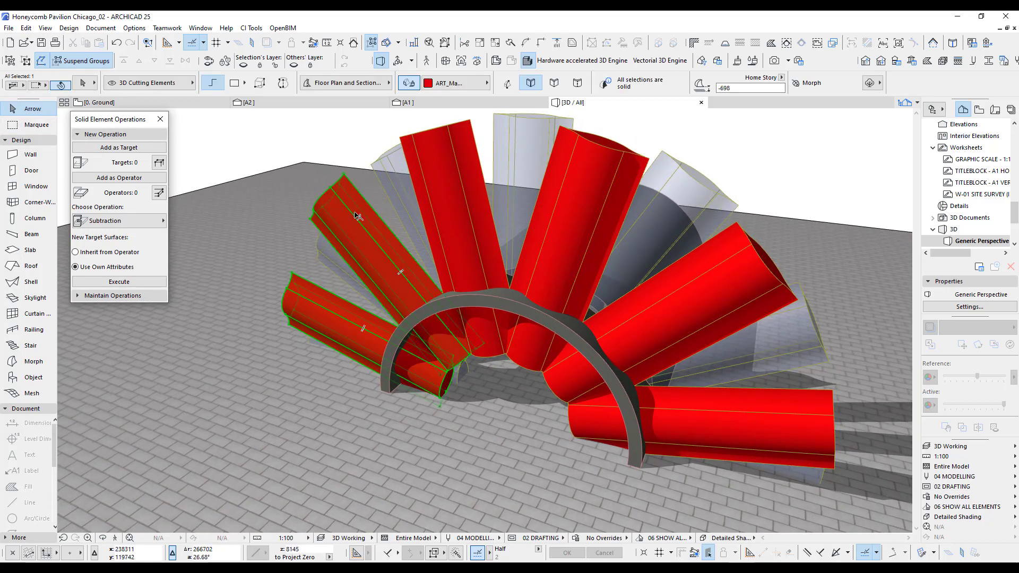
pyautogui.keyDown('shift'); pyautogui.click(439, 179); pyautogui.keyUp('shift')
pyautogui.keyDown('shift'); pyautogui.click(598, 177); pyautogui.keyUp('shift')
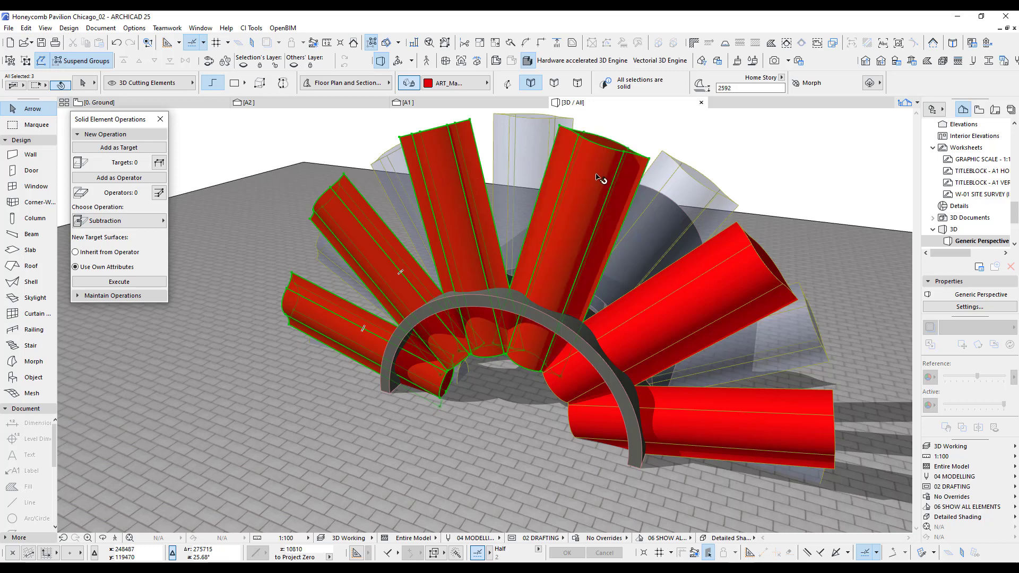
pyautogui.keyDown('shift'); pyautogui.click(743, 273); pyautogui.keyUp('shift')
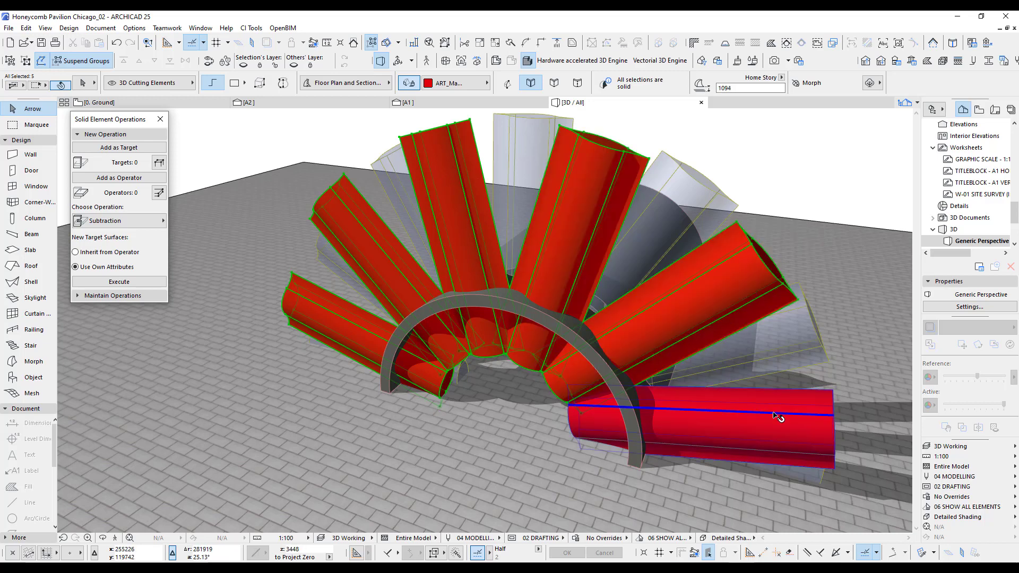
pyautogui.keyDown('shift'); pyautogui.click(777, 416); pyautogui.keyUp('shift')
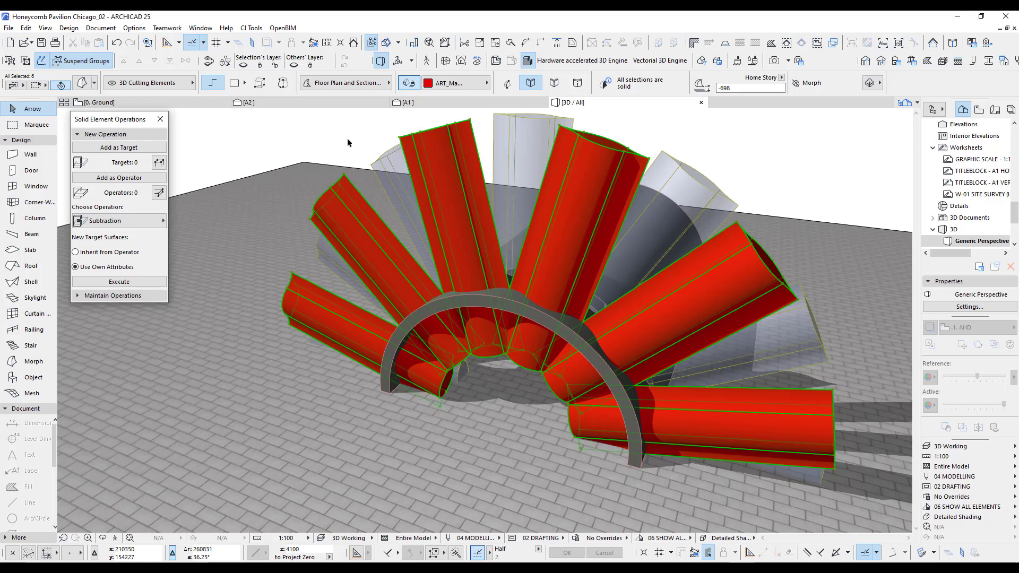
# On the Ground plan, turn off Suspend Groups and move the grouped row of six cutting morphs perpendicularly toward the existing row's central leaf.
pyautogui.press('F2')
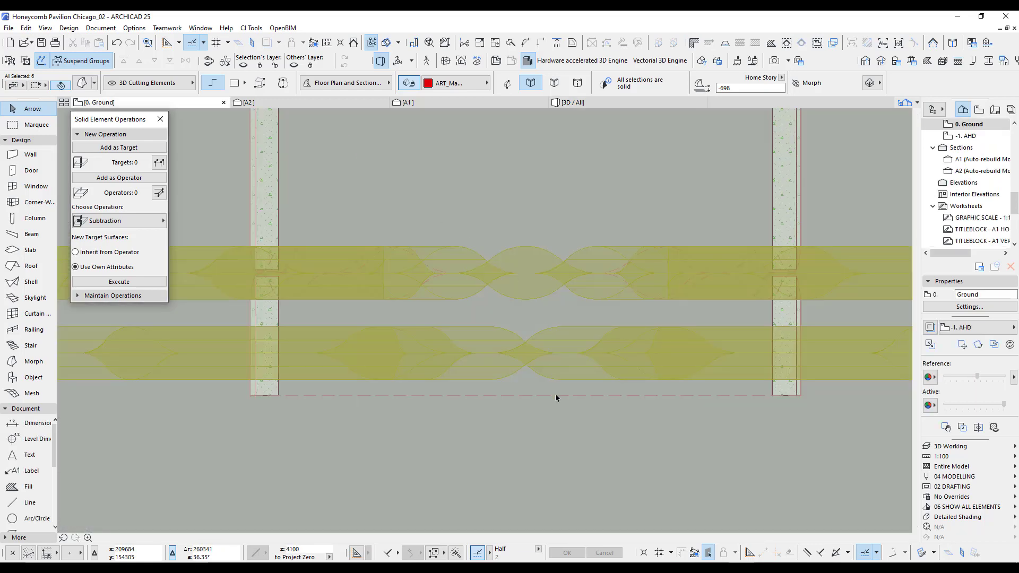
pyautogui.click(559, 353)
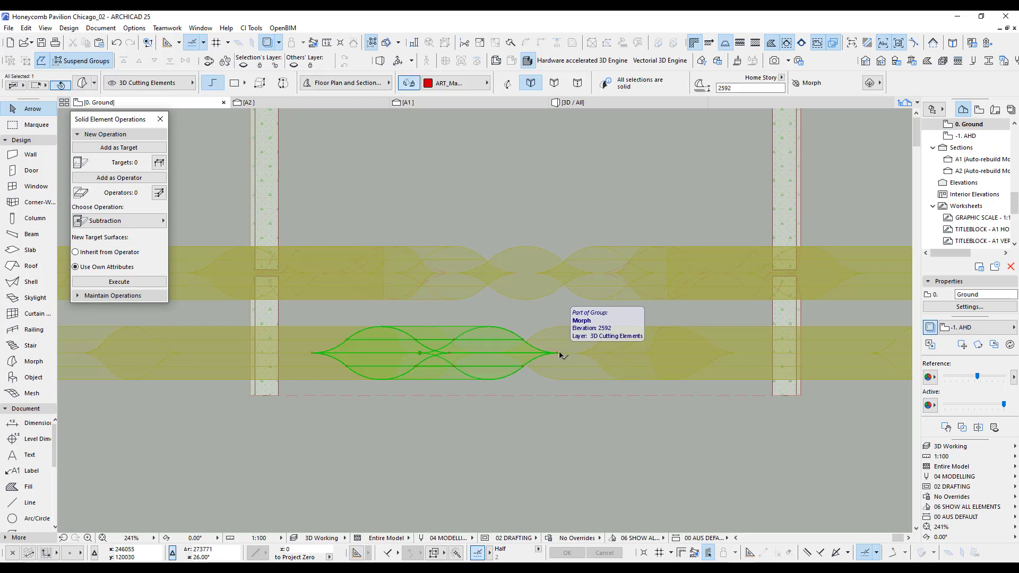
pyautogui.click(76, 62)
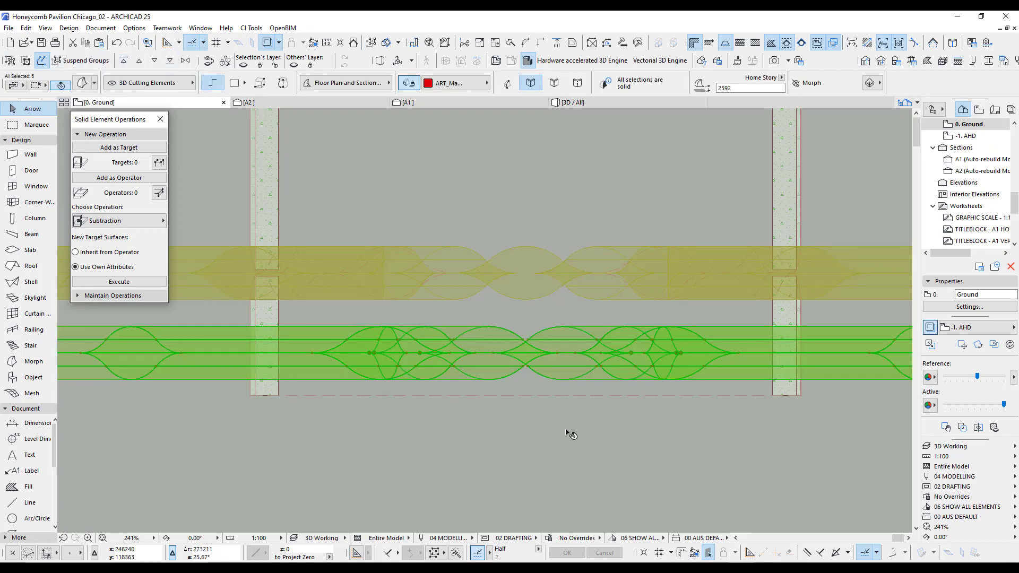
pyautogui.scroll(3, 523, 336)
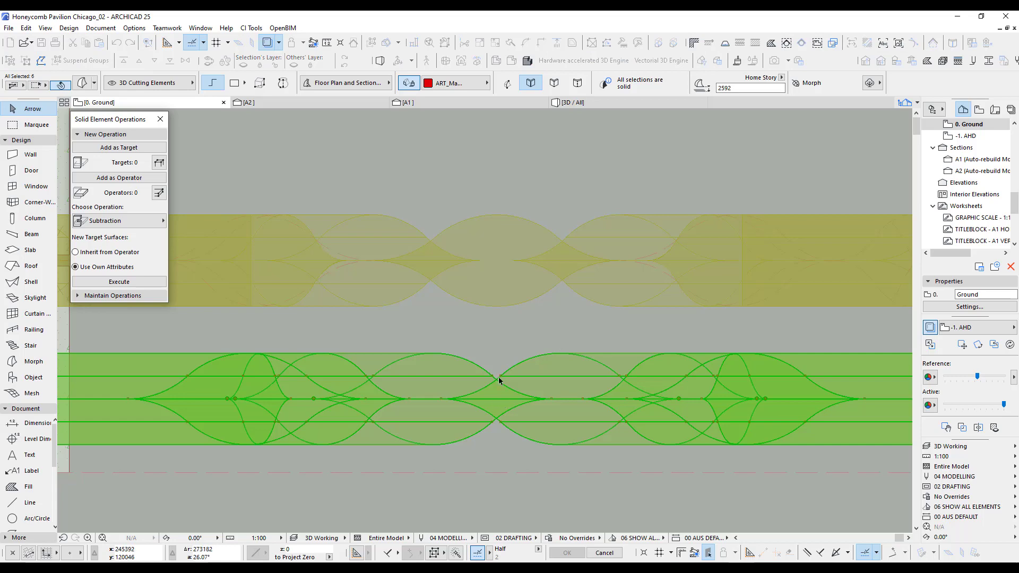
pyautogui.moveTo(505, 351); pyautogui.dragTo(512, 348, button='middle')
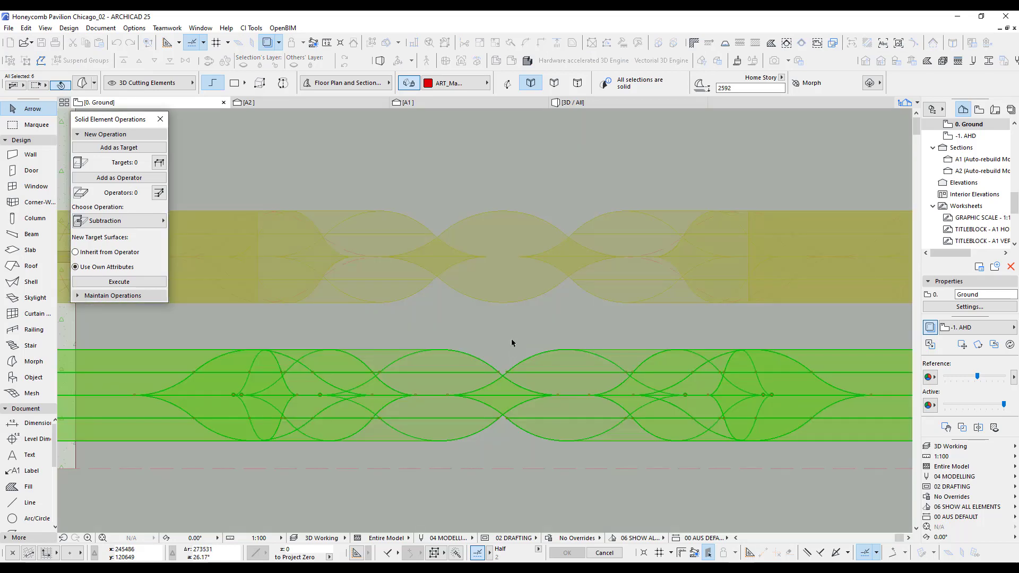
pyautogui.click(504, 395)
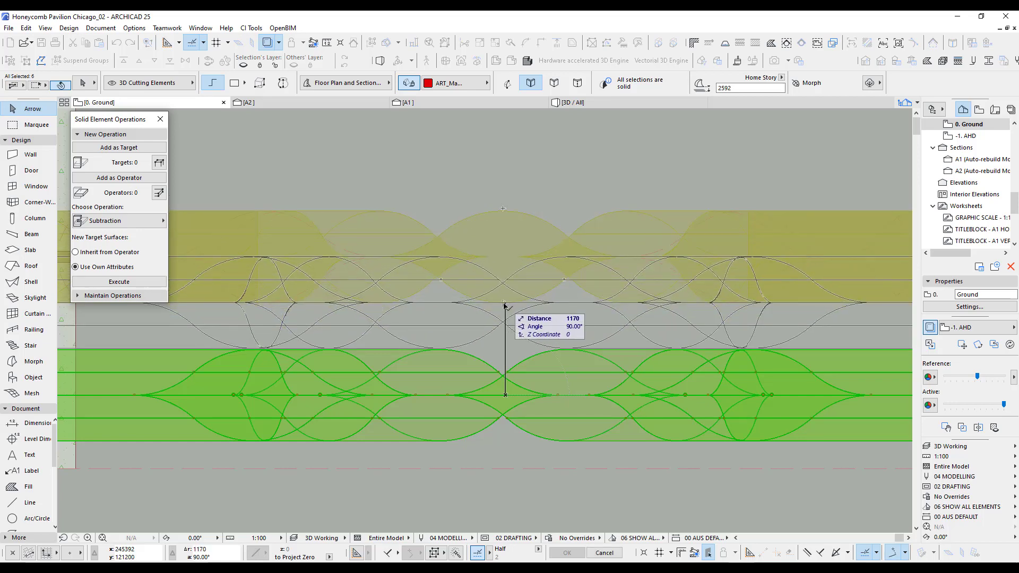
pyautogui.scroll(5, 504, 304)
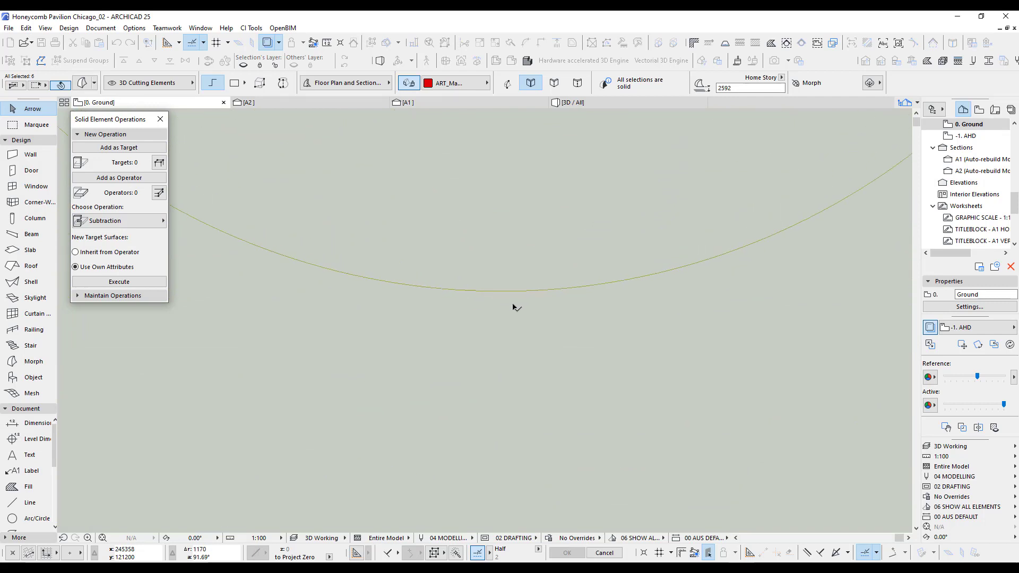
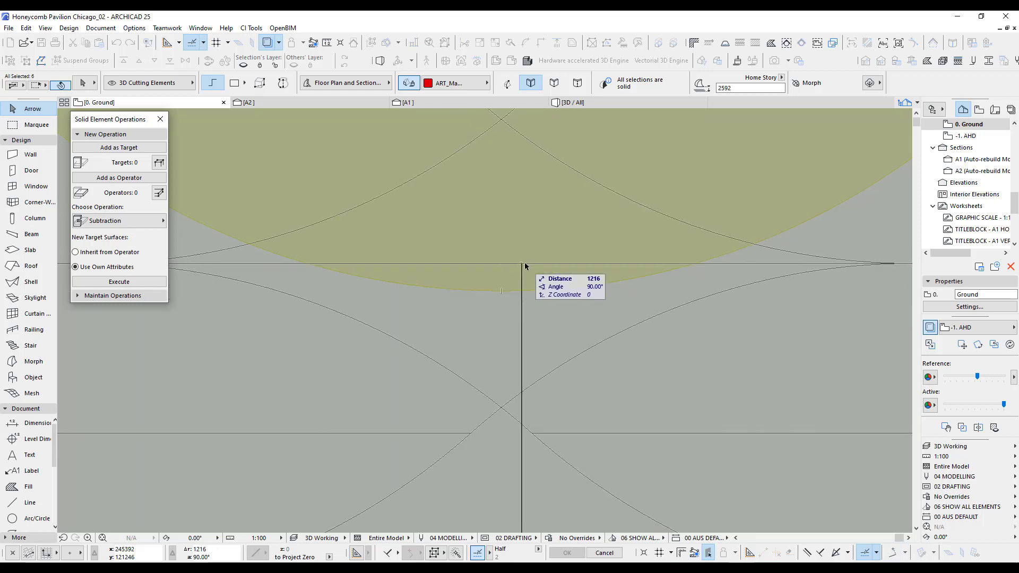
# Finish moving the grouped row of six red cutting morphs on the Ground plan and check its placement in 3D.
pyautogui.click(501, 293)
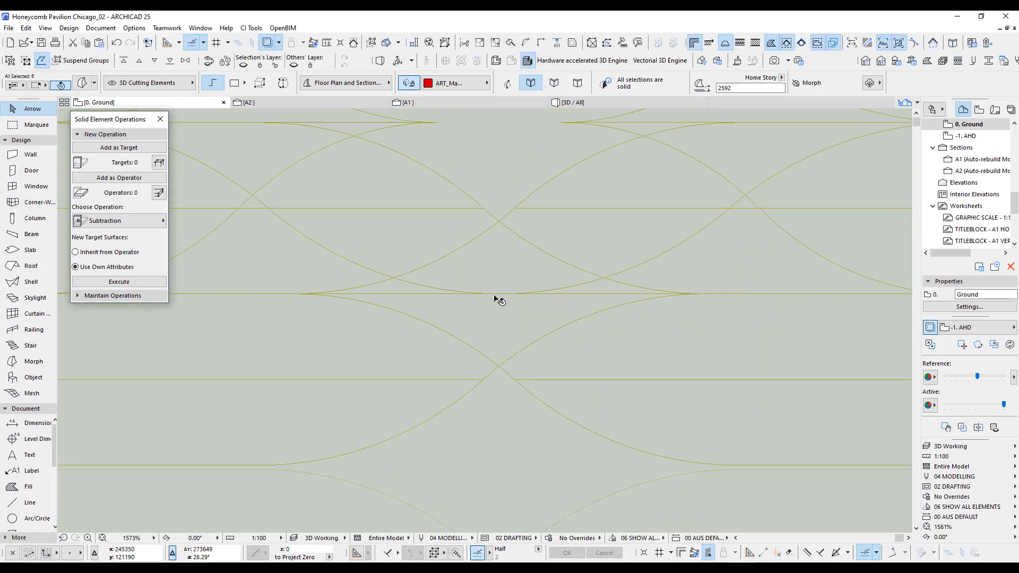
pyautogui.scroll(-6, 499, 300)
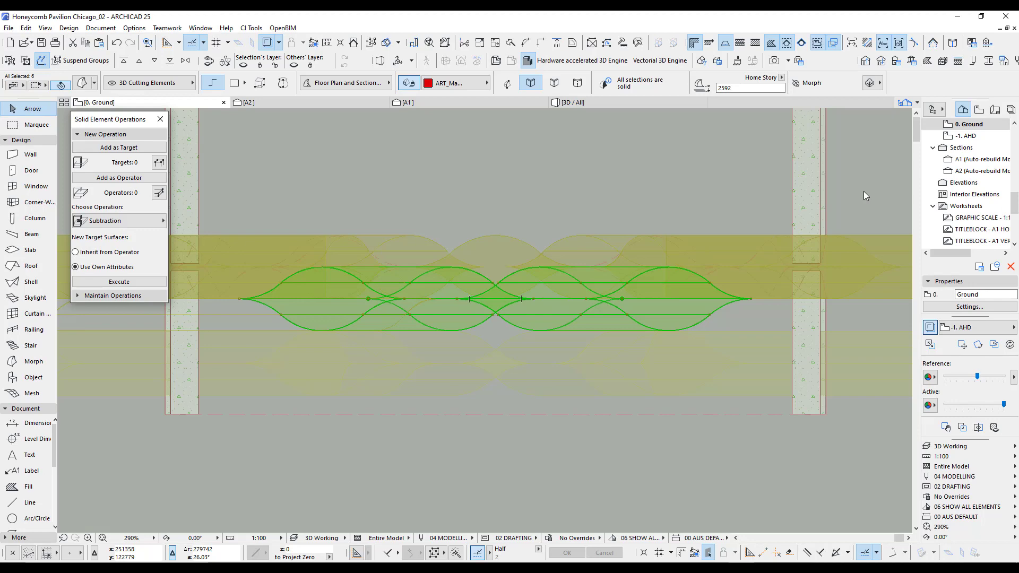
pyautogui.press('F3')
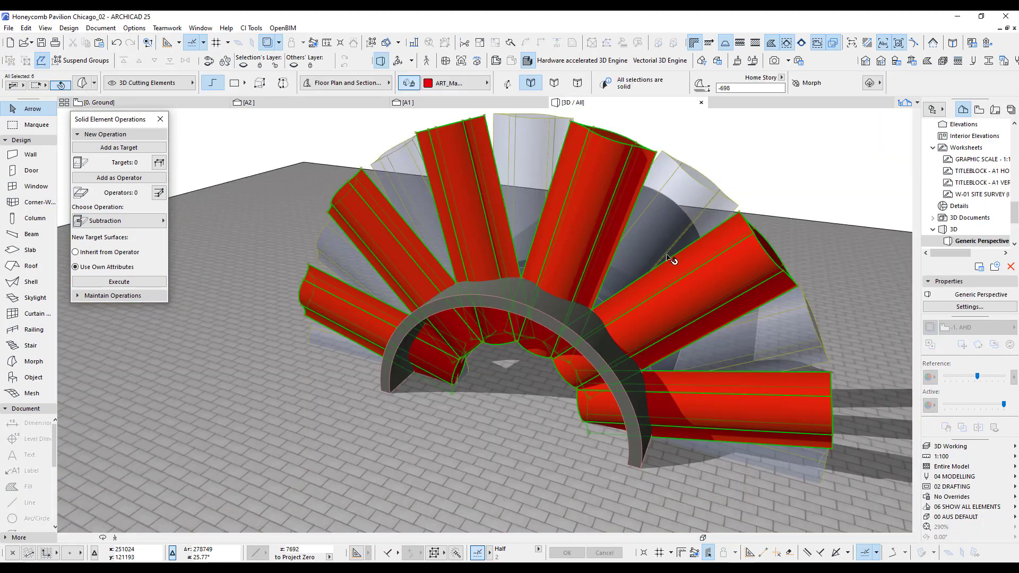
pyautogui.keyDown('shift'); pyautogui.moveTo(648, 264); pyautogui.dragTo(579, 305, button='middle'); pyautogui.keyUp('shift')
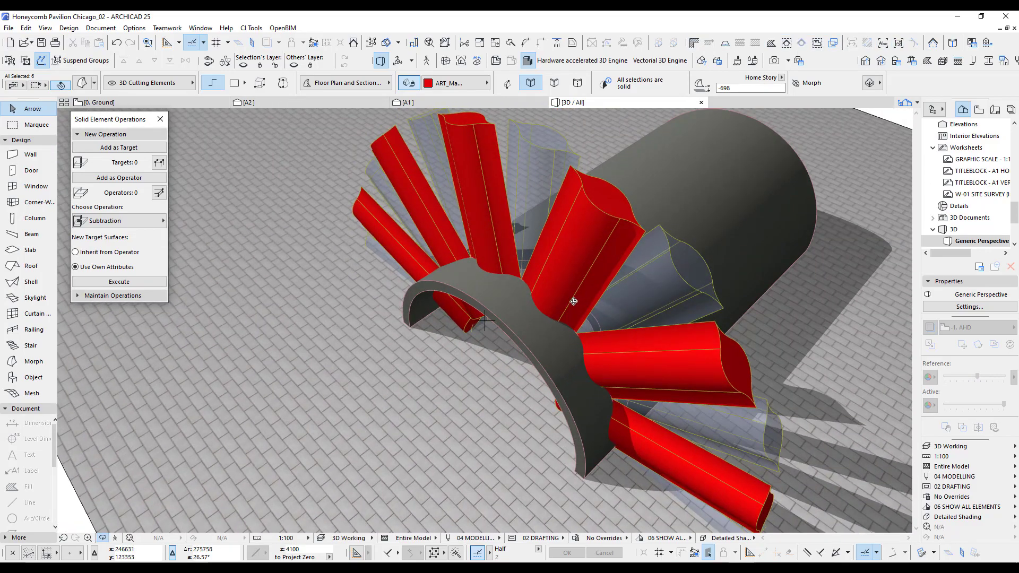
# On the Ground plan, examine the reference photo along the arch from cell 7 down to the base at cell 12.
pyautogui.press('F2')
pyautogui.scroll(-5, 637, 324)
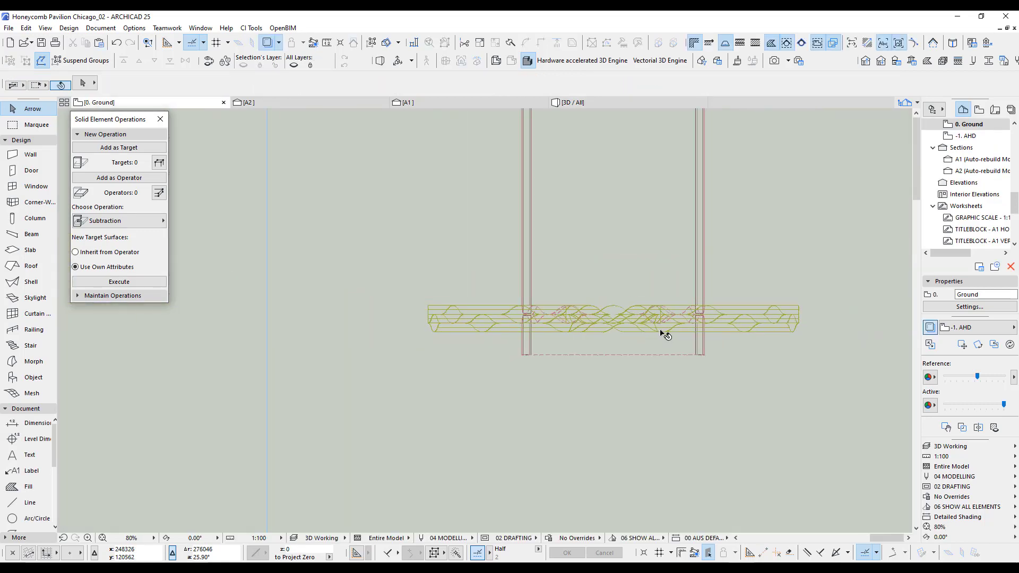
pyautogui.moveTo(328, 320)
pyautogui.mouseDown(button='middle')
pyautogui.moveTo(727, 314)
pyautogui.moveTo(510, 337)
pyautogui.mouseUp(button='middle')
pyautogui.scroll(10, 434, 223)
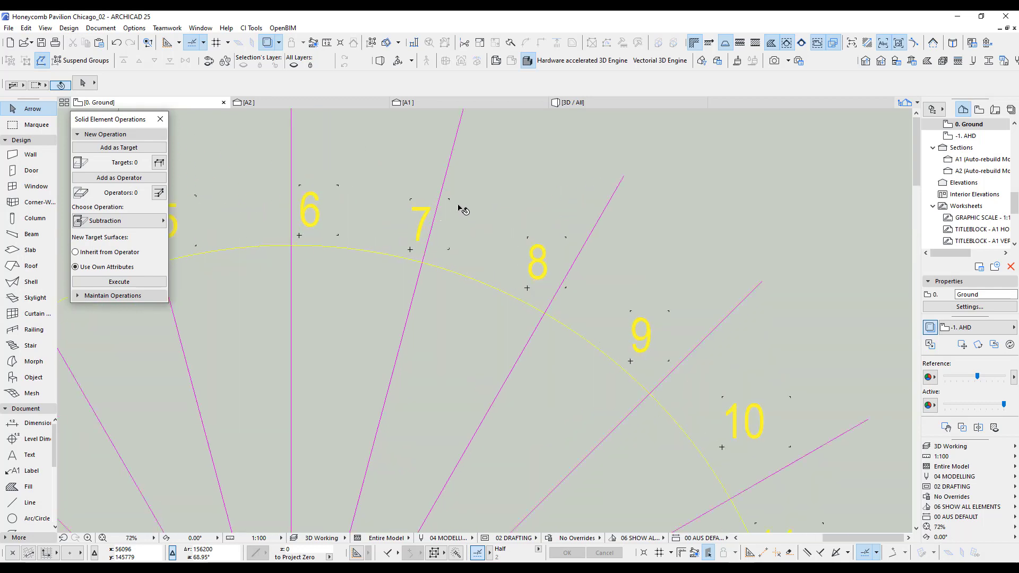
pyautogui.scroll(-2, 425, 201)
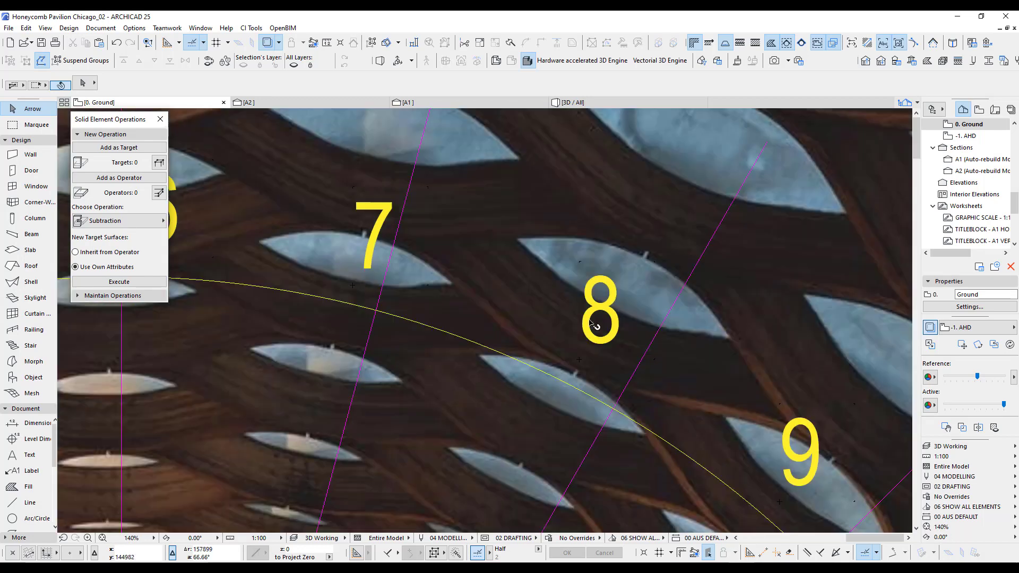
pyautogui.moveTo(766, 429); pyautogui.dragTo(479, 207, button='middle')
pyautogui.moveTo(728, 496); pyautogui.dragTo(563, 305, button='middle')
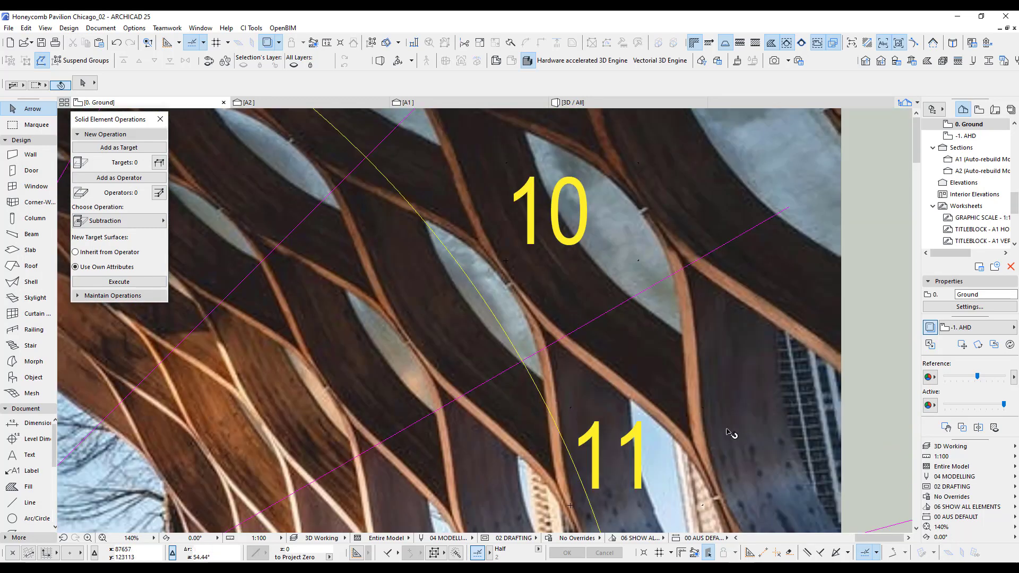
pyautogui.moveTo(727, 429); pyautogui.dragTo(574, 250, button='middle')
pyautogui.moveTo(659, 465); pyautogui.dragTo(609, 401, button='middle')
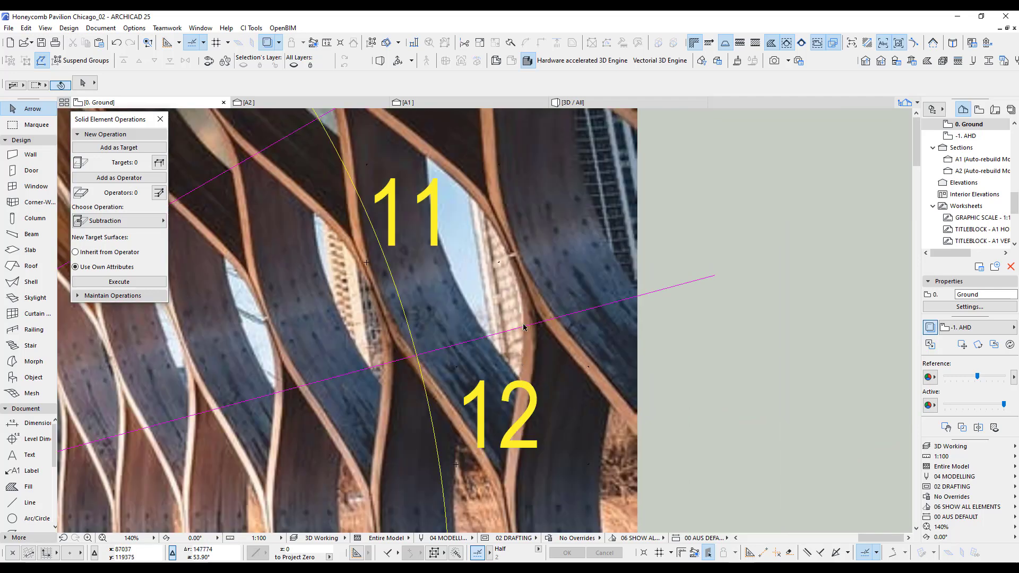
pyautogui.scroll(-4, 523, 328)
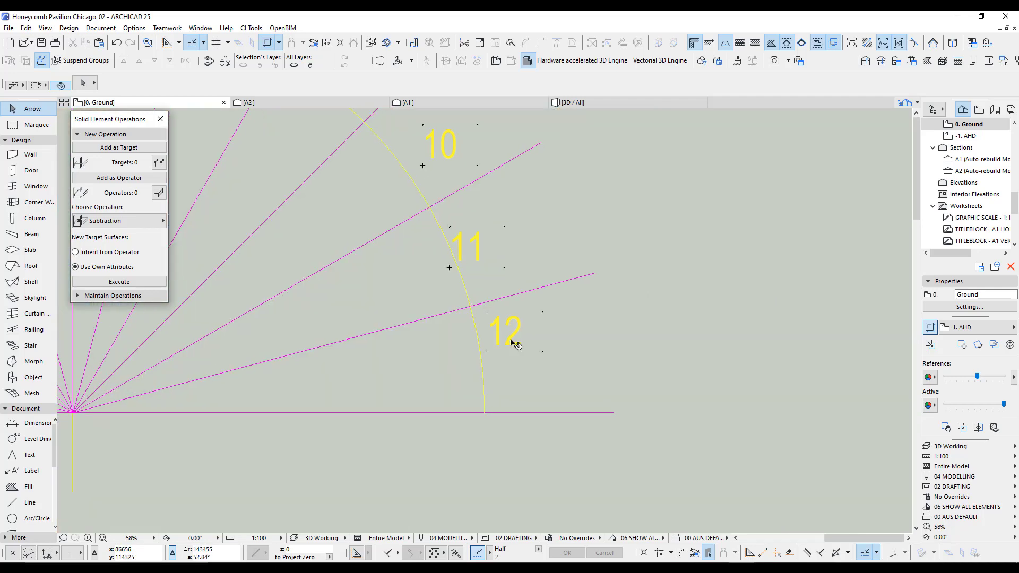
pyautogui.scroll(4, 513, 343)
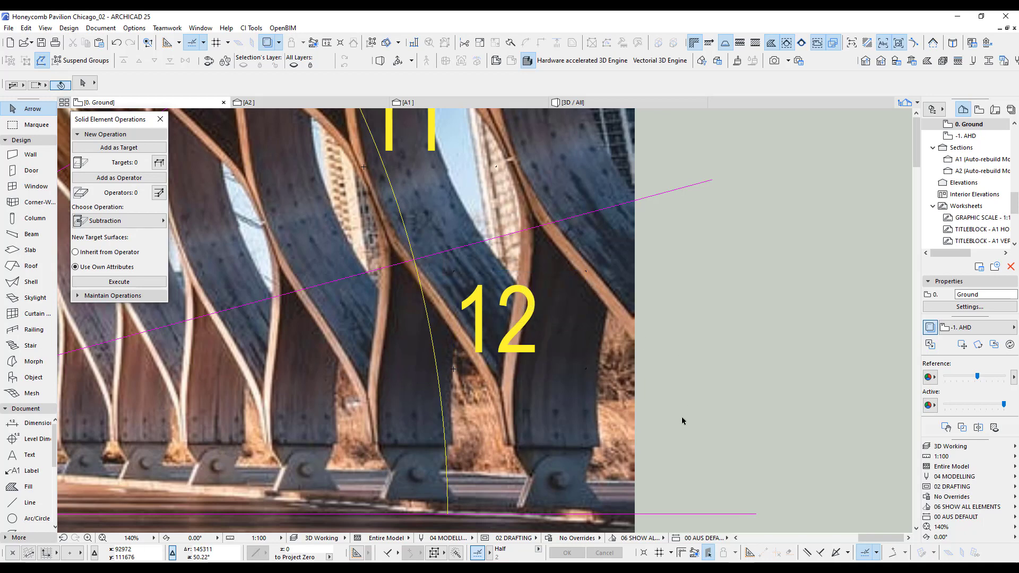
pyautogui.scroll(-13, 430, 406)
pyautogui.scroll(10, 695, 397)
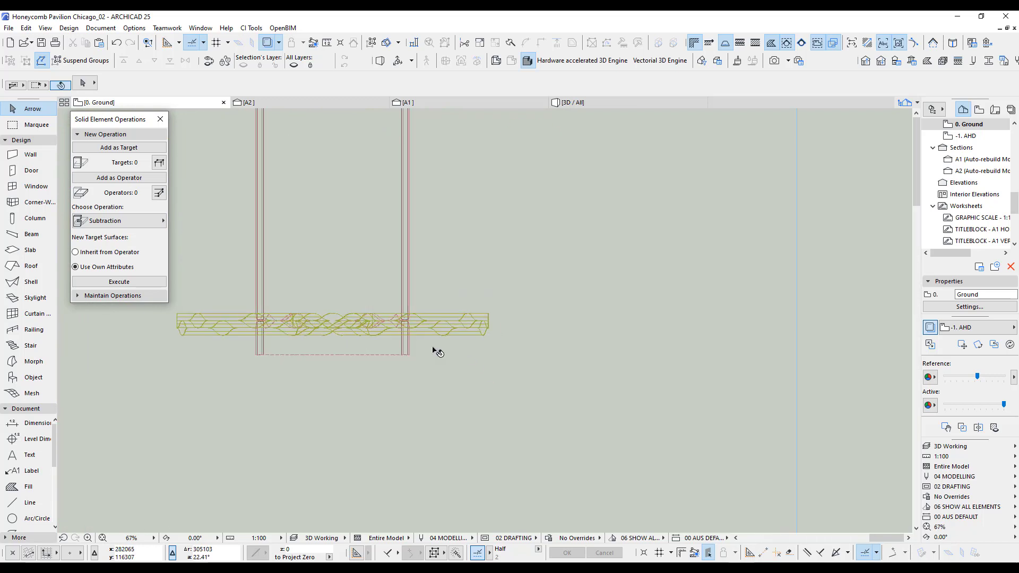
# Move the grouped row of red cutting morphs slightly further away from the first row, toward the vault's open front end.
pyautogui.scroll(5, 390, 334)
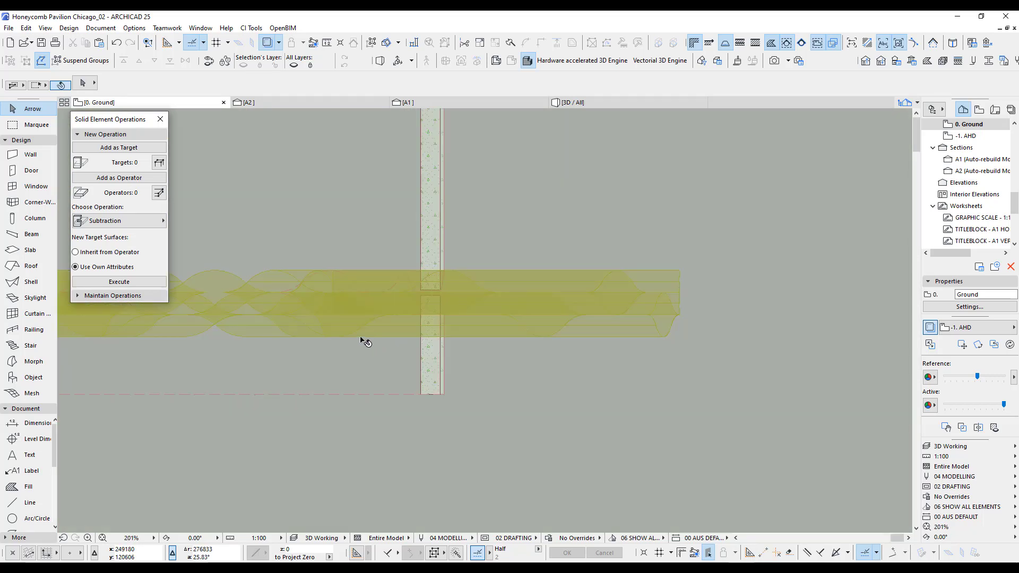
pyautogui.click(363, 342)
pyautogui.hotkey('ctrl', 'd')
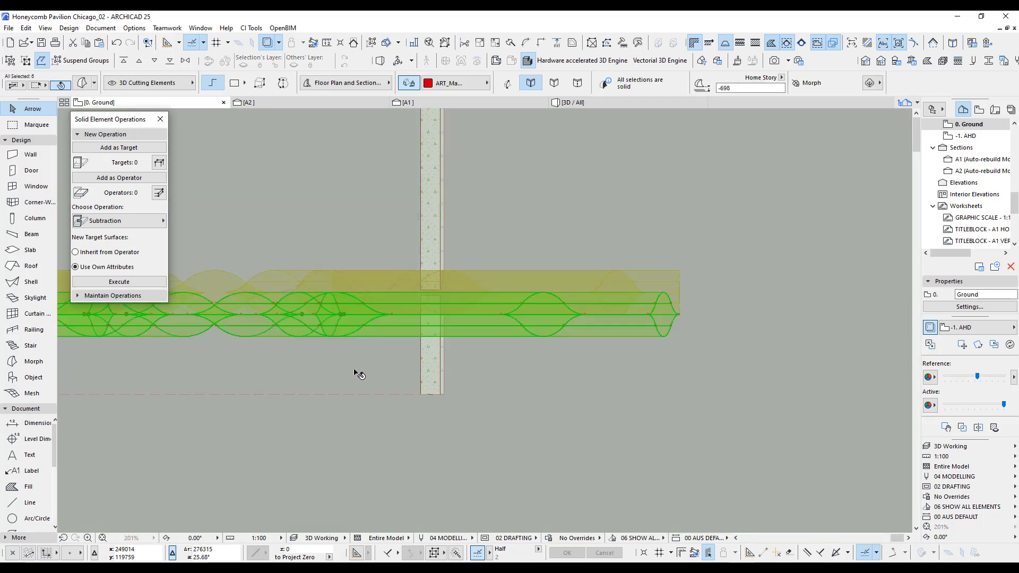
pyautogui.click(374, 364)
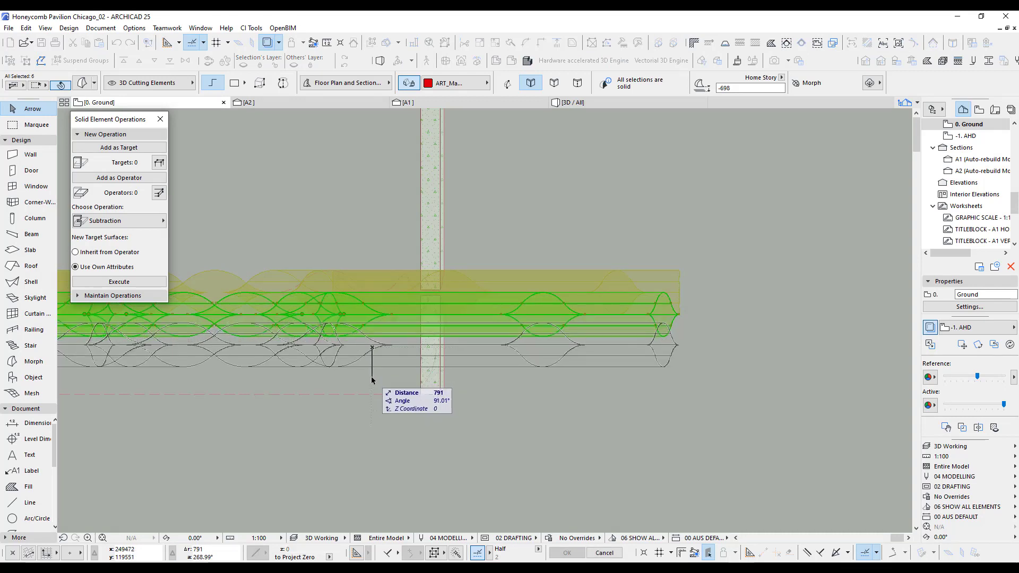
pyautogui.write('150')
pyautogui.press('Return')
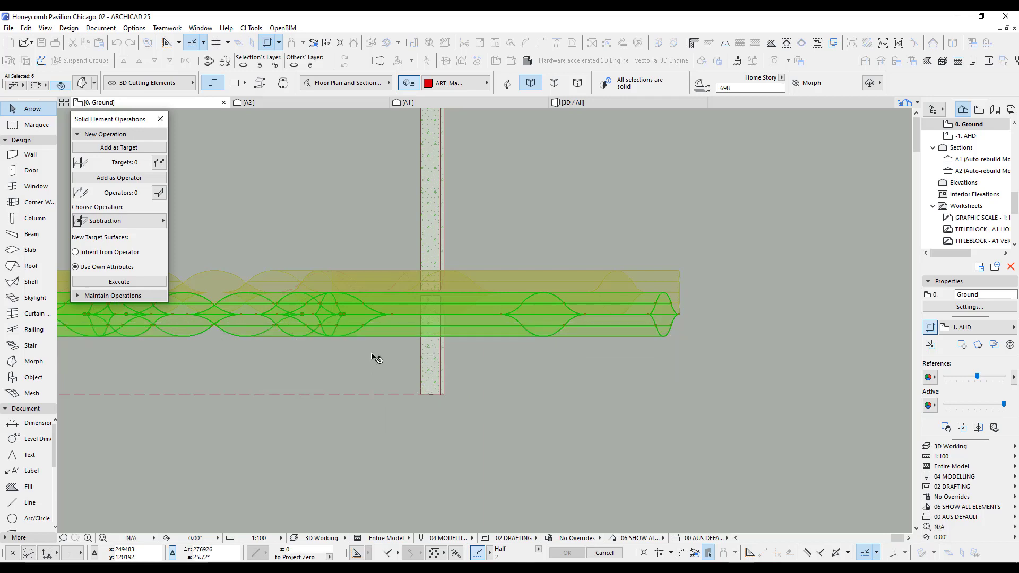
pyautogui.click(669, 438)
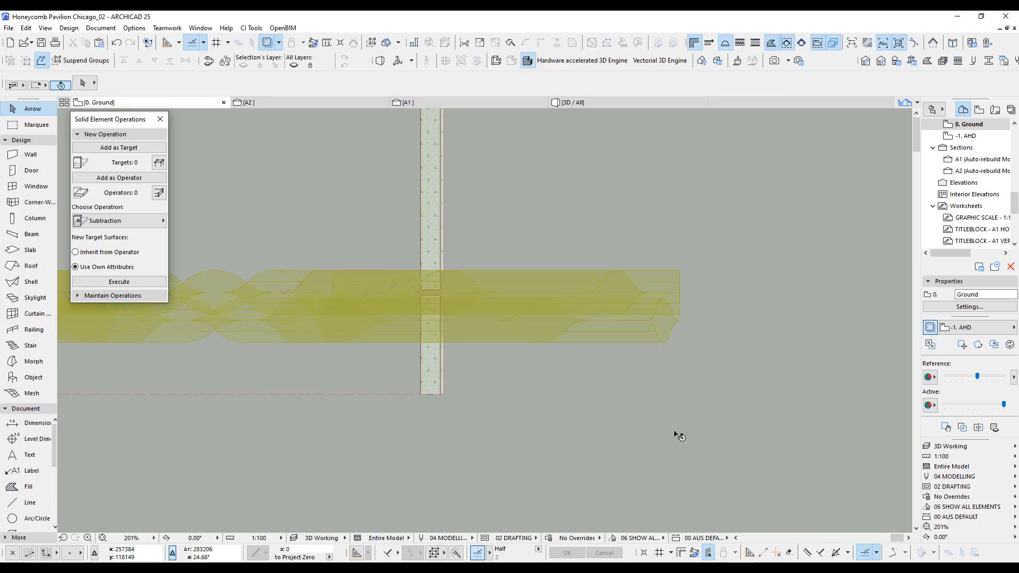
# In 3D, inspect the gap between the red and grey rows of cutting morphs from the side and front of the arch.
pyautogui.press('F3')
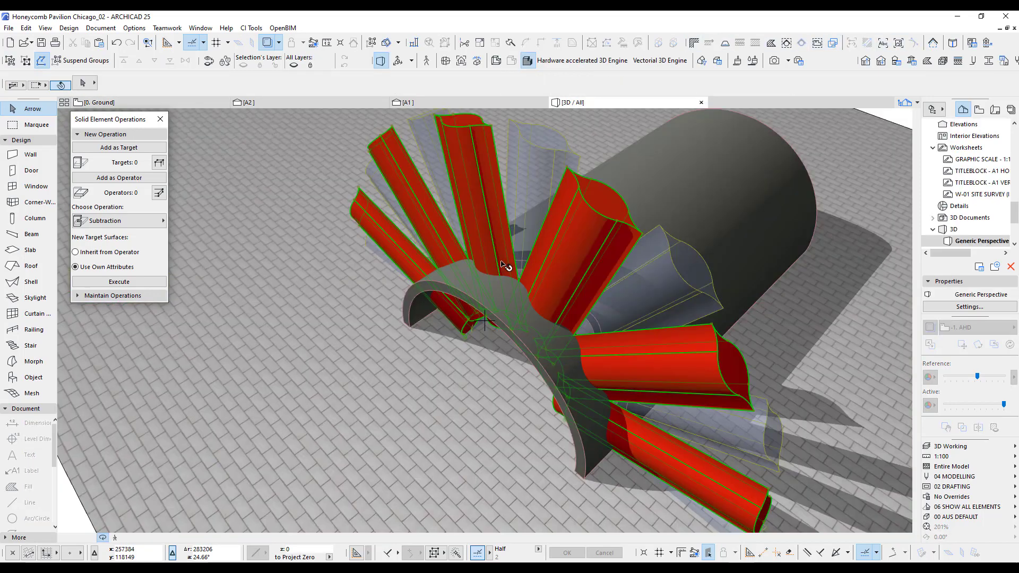
pyautogui.hotkey('ctrl', 'a')
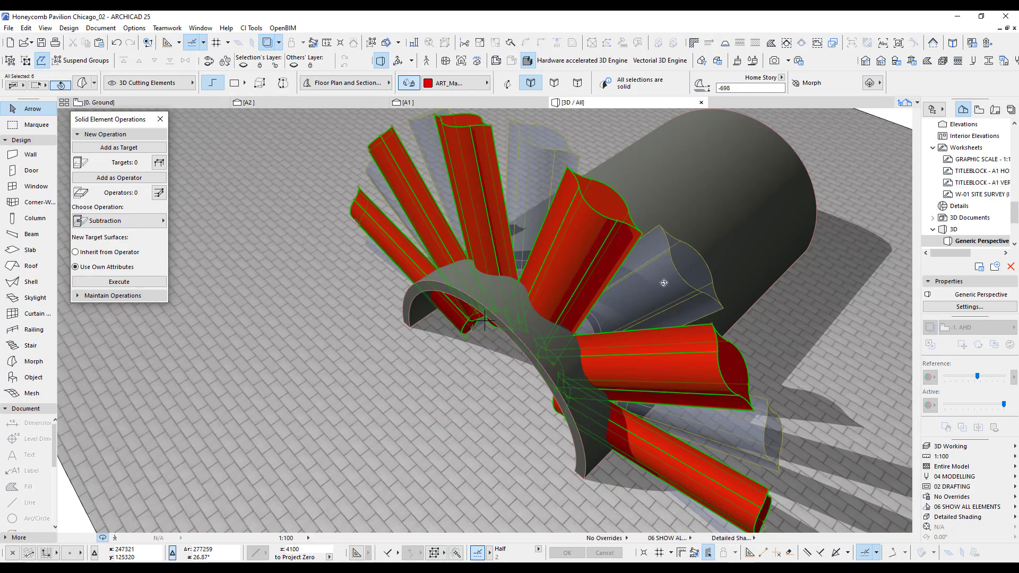
pyautogui.press('Escape')
pyautogui.keyDown('shift'); pyautogui.moveTo(638, 295); pyautogui.dragTo(462, 329, button='middle'); pyautogui.keyUp('shift')
pyautogui.scroll(8, 463, 329)
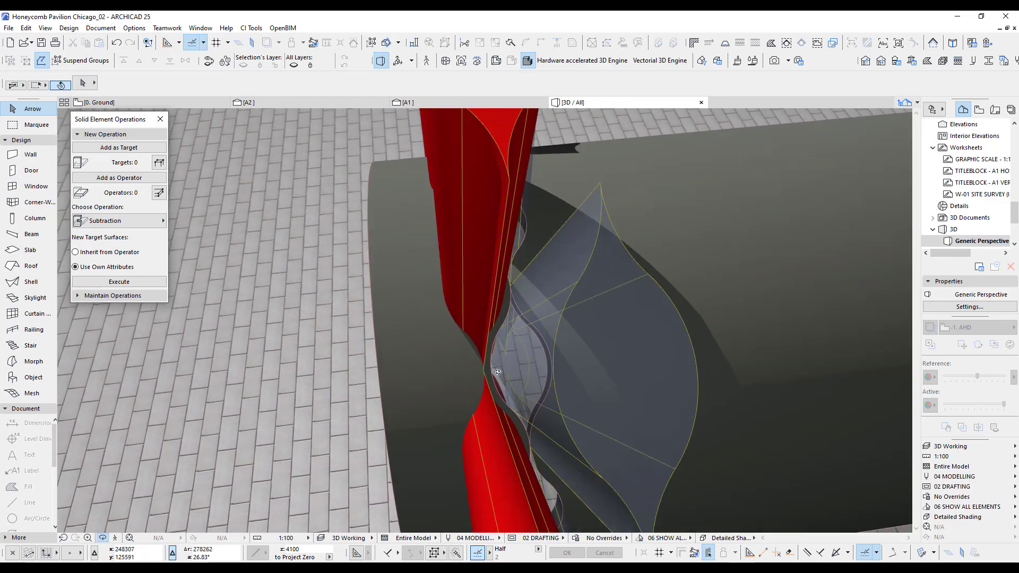
pyautogui.keyDown('shift'); pyautogui.moveTo(498, 372); pyautogui.dragTo(379, 347, button='middle'); pyautogui.keyUp('shift')
pyautogui.scroll(-4, 390, 352)
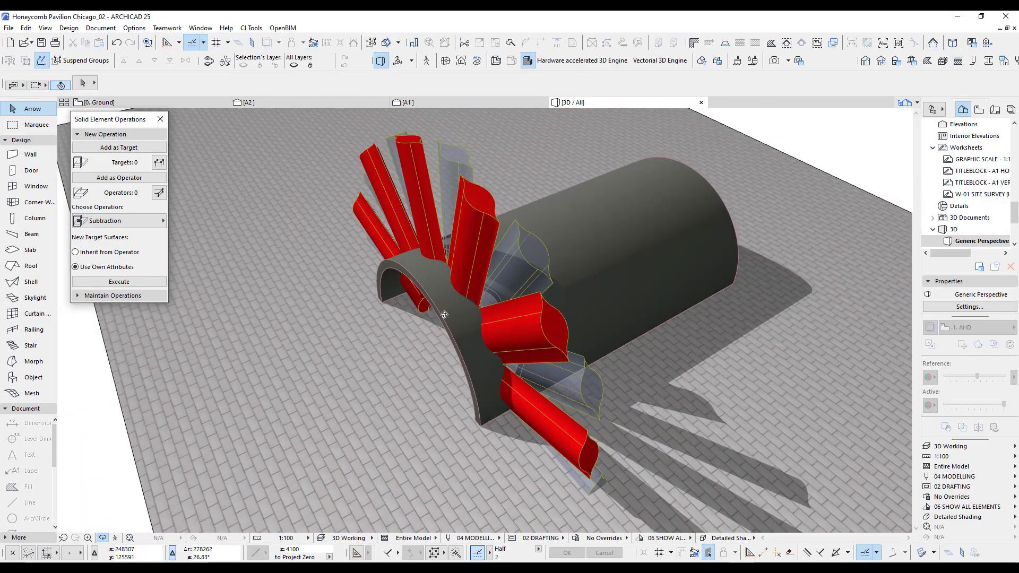
pyautogui.keyDown('shift'); pyautogui.moveTo(485, 321); pyautogui.dragTo(556, 289, button='middle'); pyautogui.keyUp('shift')
pyautogui.scroll(3, 556, 289)
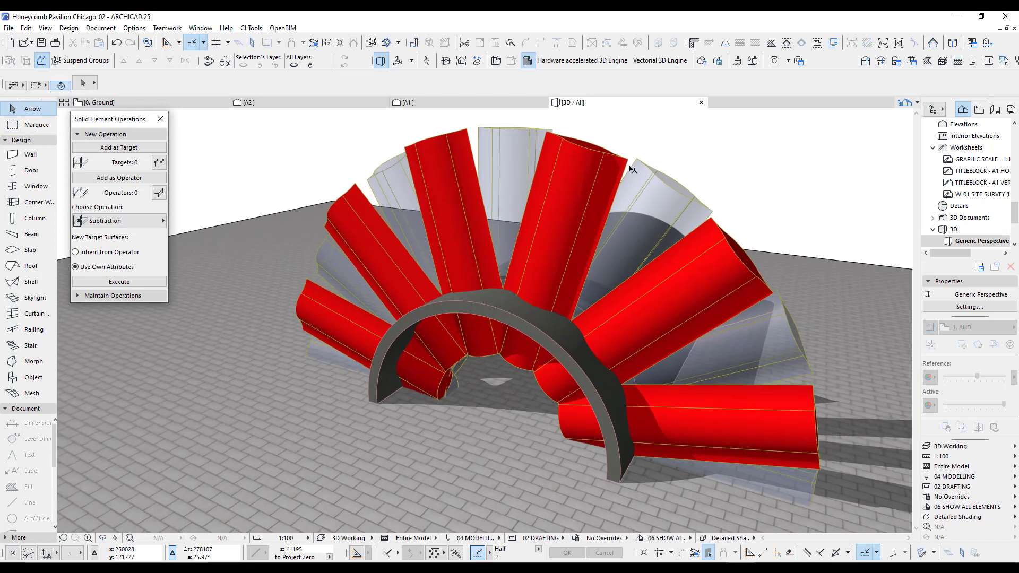
# Subtract the six grouped red cutting morphs from the vault shell with Solid Element Operations, keeping Use Own Attributes.
pyautogui.click(594, 165)
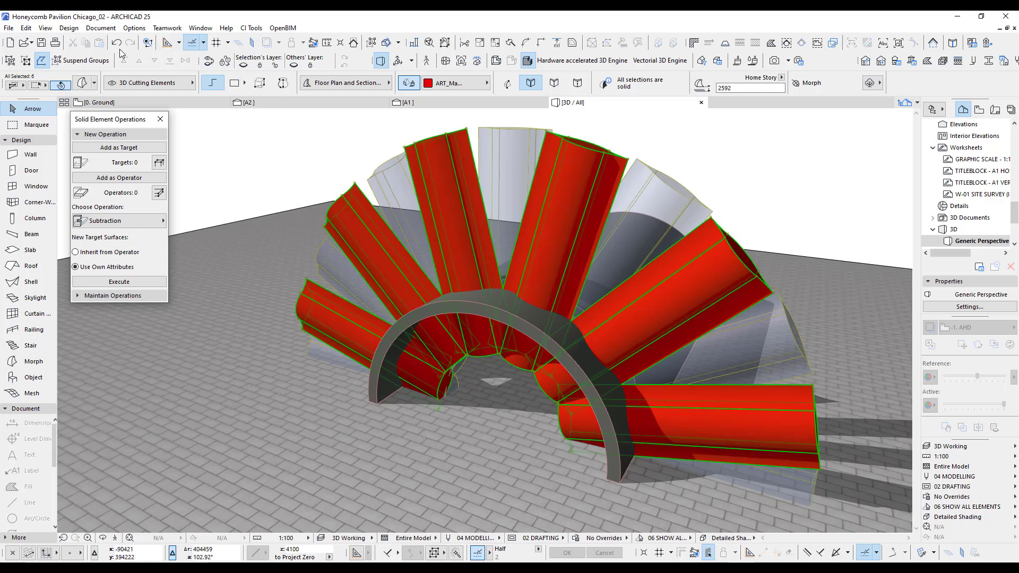
pyautogui.click(120, 180)
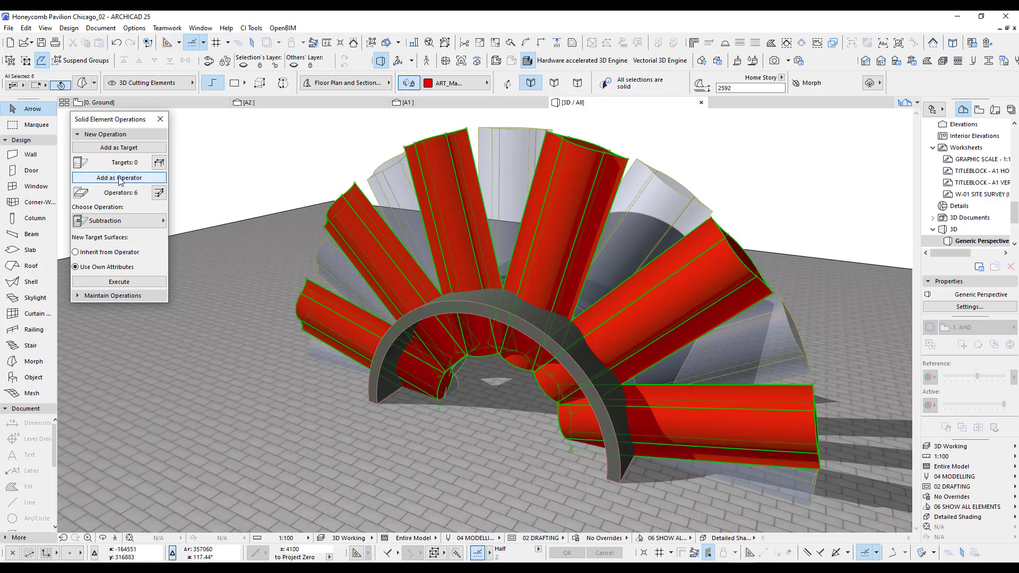
pyautogui.click(380, 400)
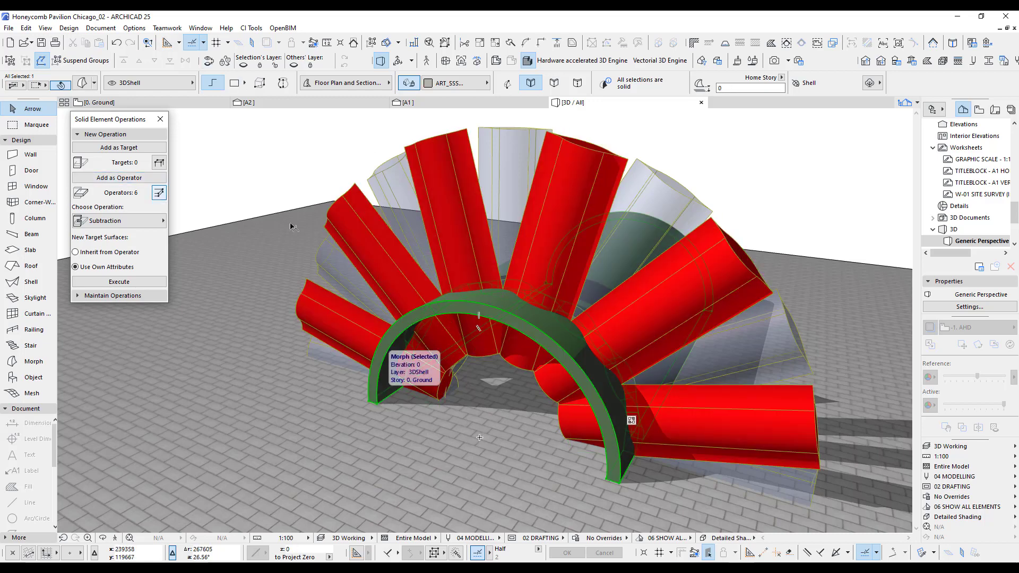
pyautogui.click(120, 282)
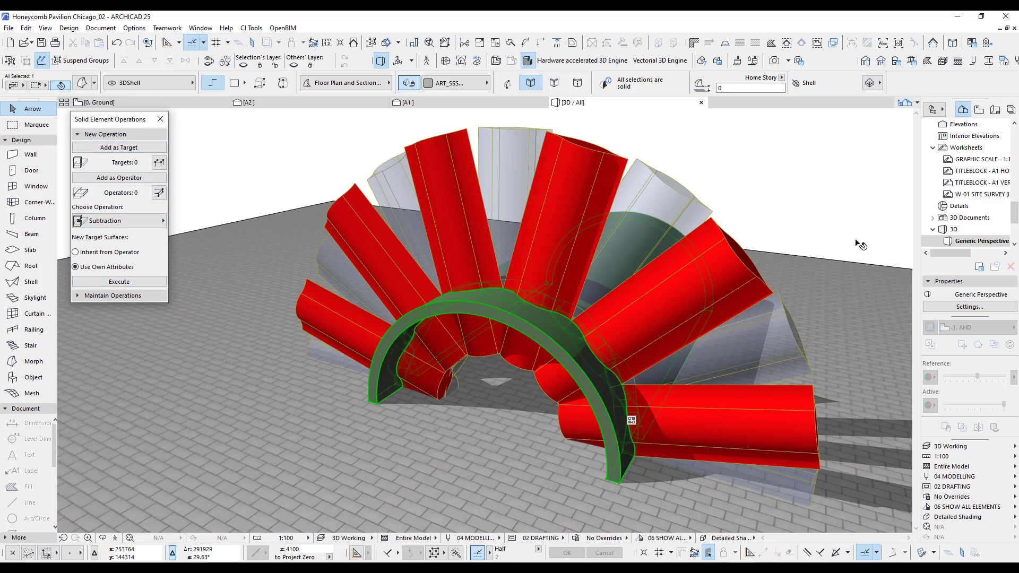
# Show the 3D Export layer combination and inspect the two staggered rows of openings cut through the vault.
pyautogui.click(951, 449)
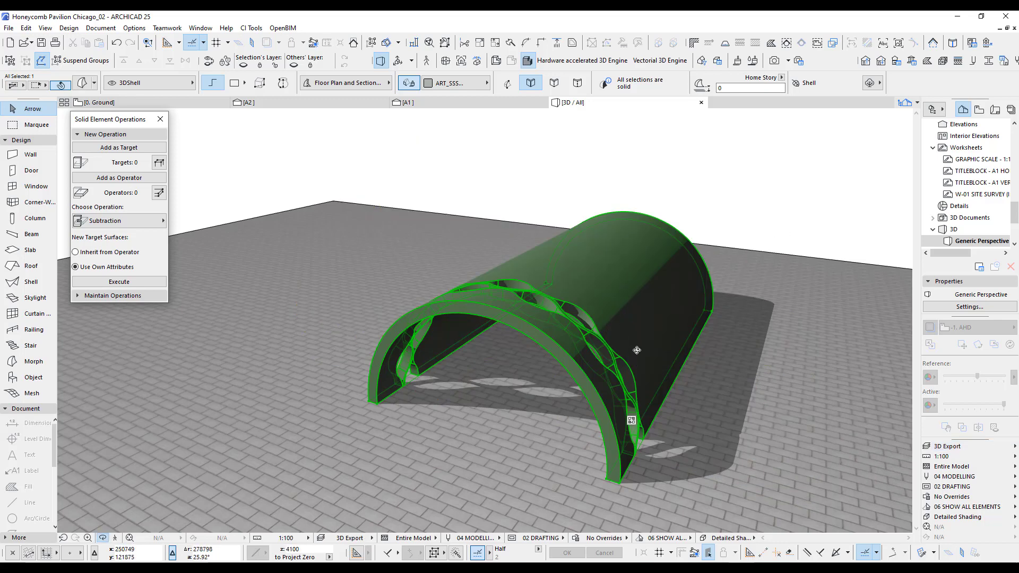
pyautogui.moveTo(637, 350)
pyautogui.keyDown('shift'); pyautogui.mouseDown(button='middle')
pyautogui.moveTo(536, 369)
pyautogui.moveTo(421, 349)
pyautogui.moveTo(426, 387)
pyautogui.mouseUp(button='middle'); pyautogui.keyUp('shift')
pyautogui.scroll(4, 433, 314)
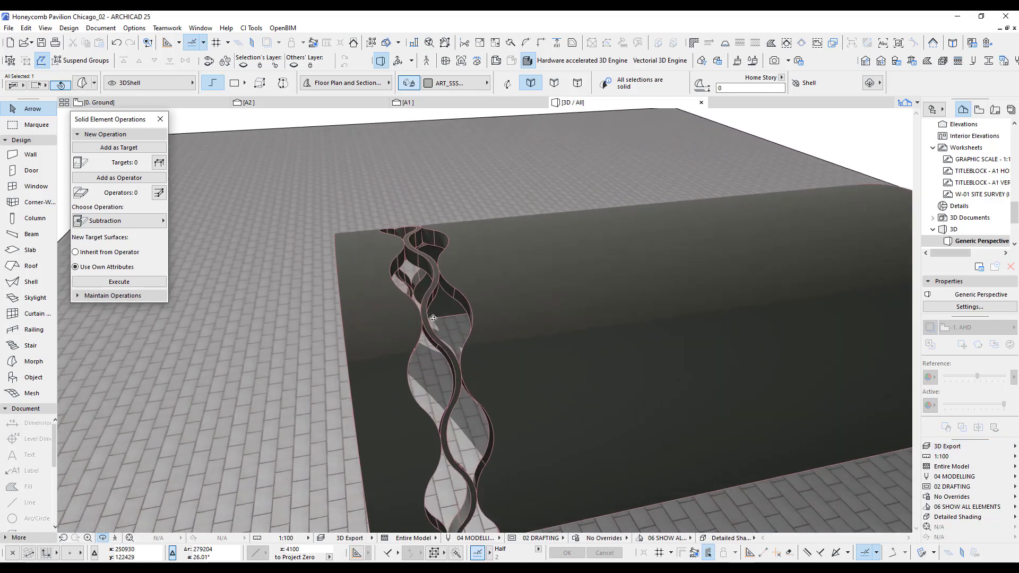
pyautogui.moveTo(434, 318)
pyautogui.keyDown('shift'); pyautogui.mouseDown(button='middle')
pyautogui.moveTo(446, 305)
pyautogui.moveTo(721, 278)
pyautogui.moveTo(730, 266)
pyautogui.moveTo(522, 311)
pyautogui.moveTo(589, 289)
pyautogui.moveTo(521, 298)
pyautogui.moveTo(476, 275)
pyautogui.moveTo(640, 333)
pyautogui.moveTo(501, 306)
pyautogui.moveTo(614, 267)
pyautogui.moveTo(576, 295)
pyautogui.moveTo(488, 306)
pyautogui.moveTo(569, 280)
pyautogui.moveTo(578, 266)
pyautogui.mouseUp(button='middle'); pyautogui.keyUp('shift')
pyautogui.scroll(3, 499, 322)
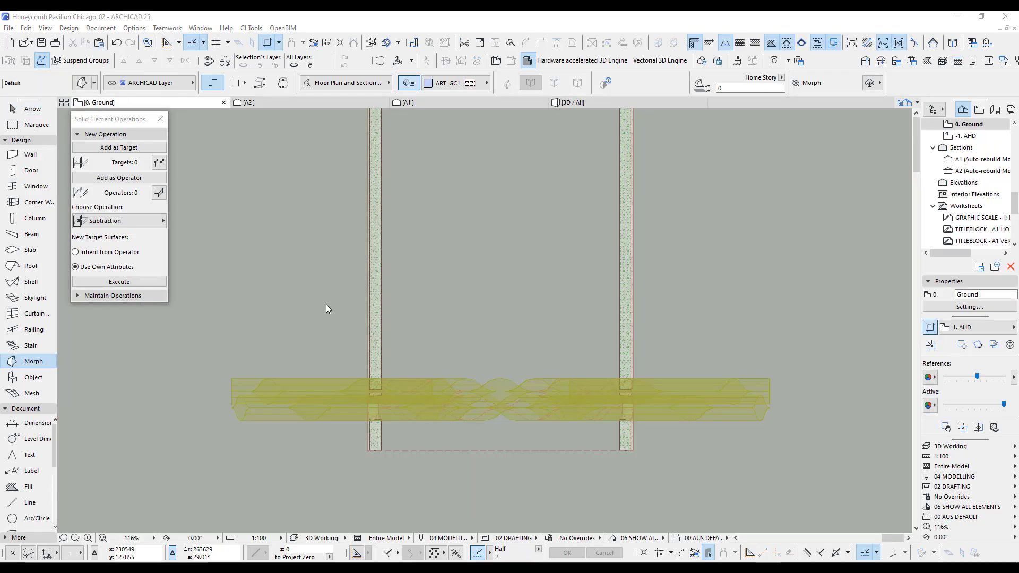
# Mirror a copy of the red grouped row of cutting morphs about the grey row's horizontal centreline on the Ground floor plan.
pyautogui.scroll(-3, 326, 310)
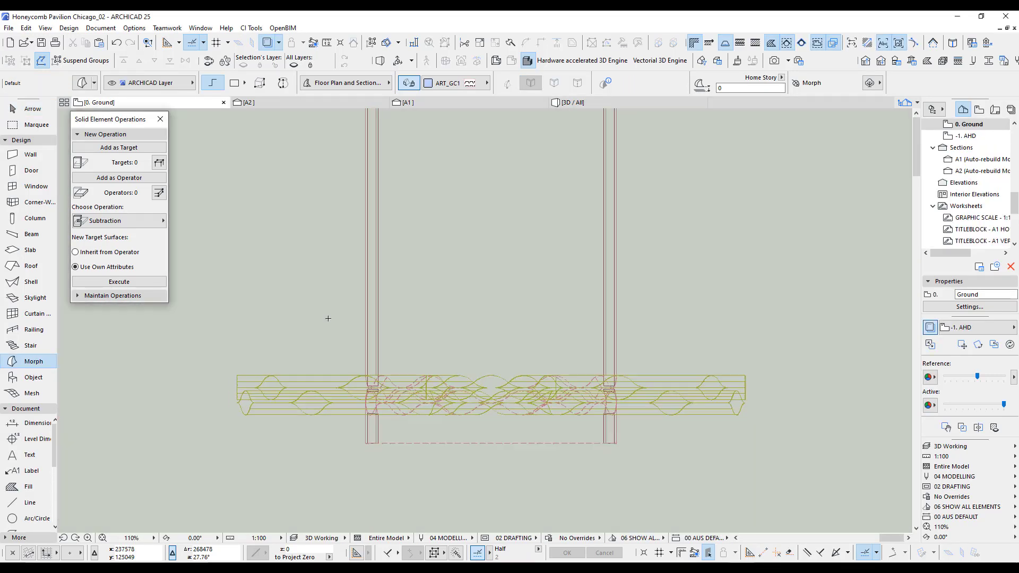
pyautogui.moveTo(315, 291); pyautogui.dragTo(377, 359, button='middle')
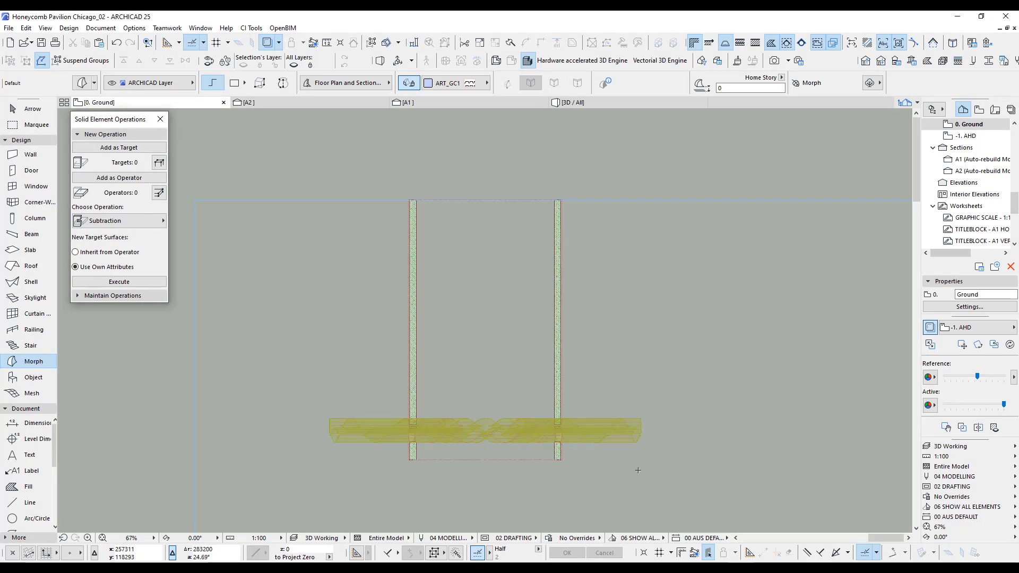
pyautogui.click(28, 108)
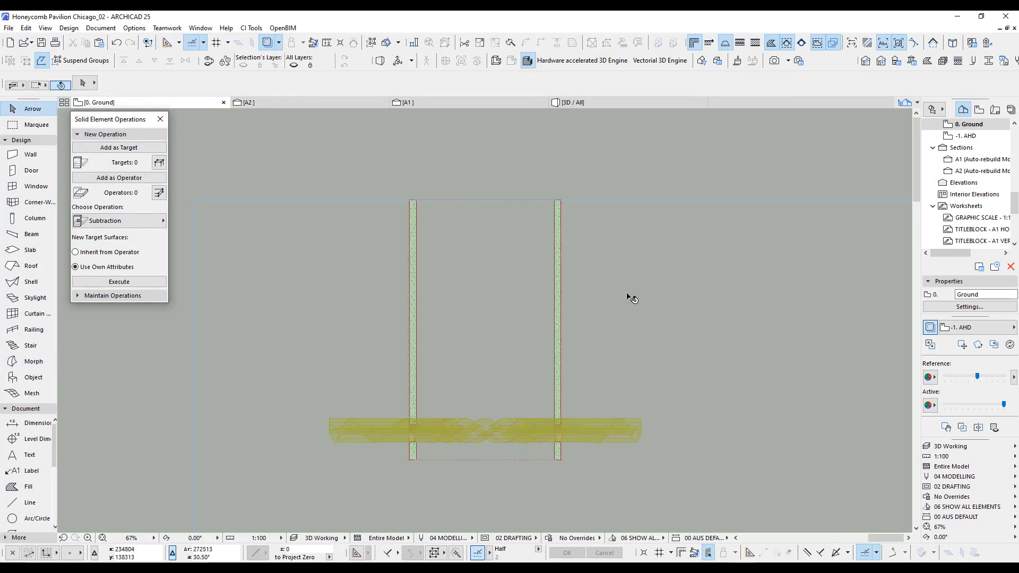
pyautogui.click(637, 443)
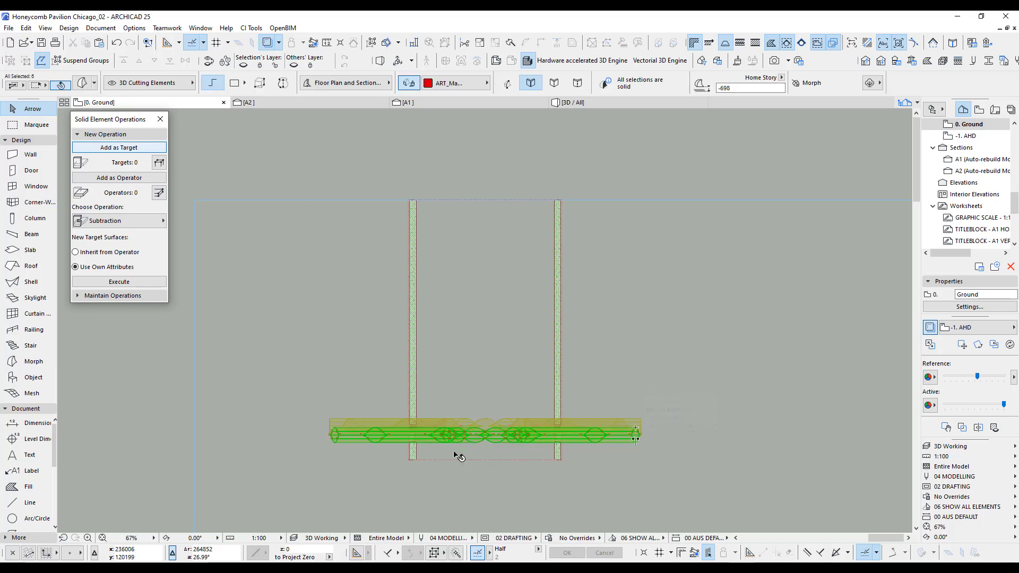
pyautogui.scroll(6, 502, 473)
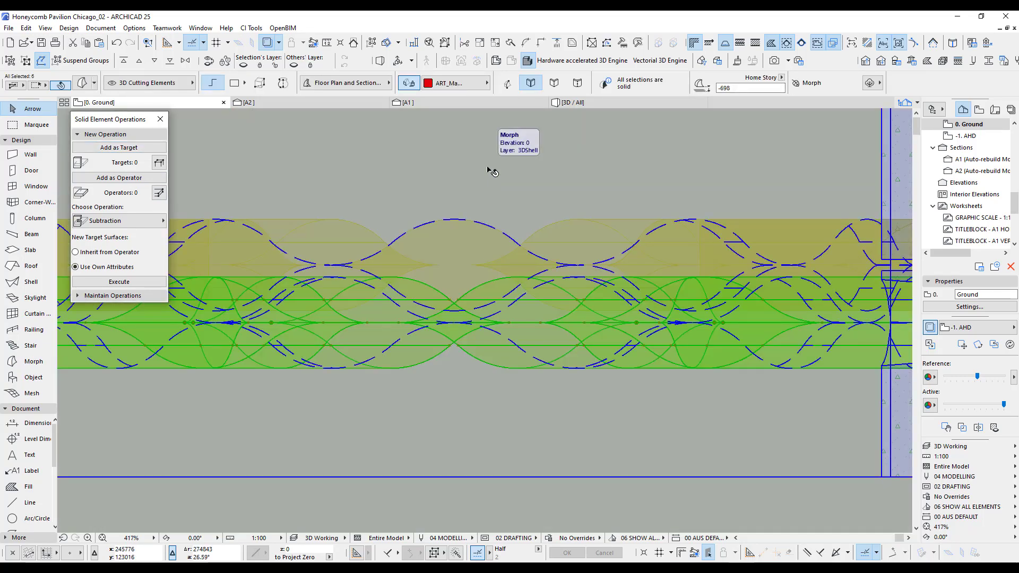
pyautogui.hotkey('ctrl', 'd')
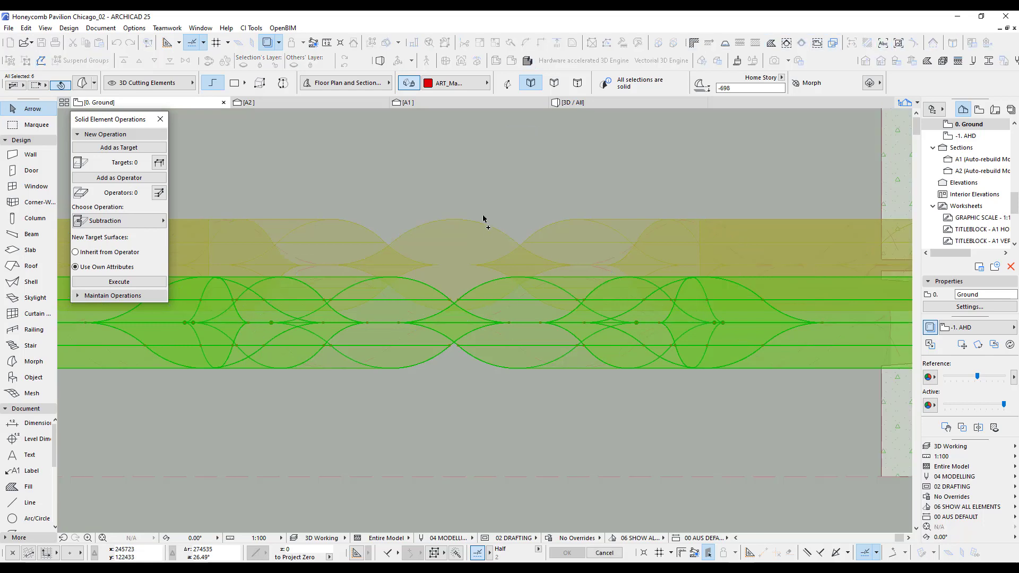
pyautogui.scroll(3, 481, 234)
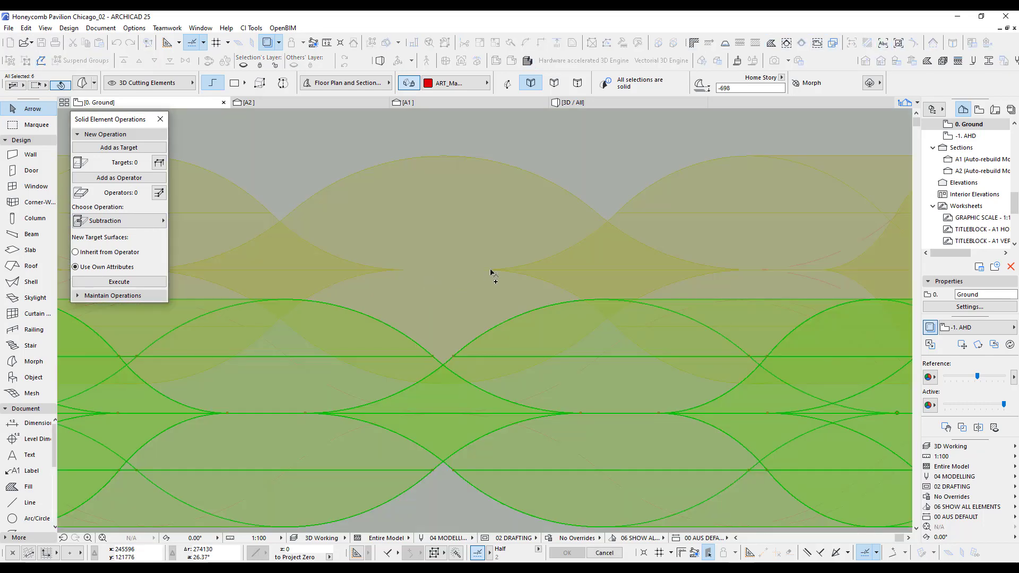
pyautogui.click(484, 272)
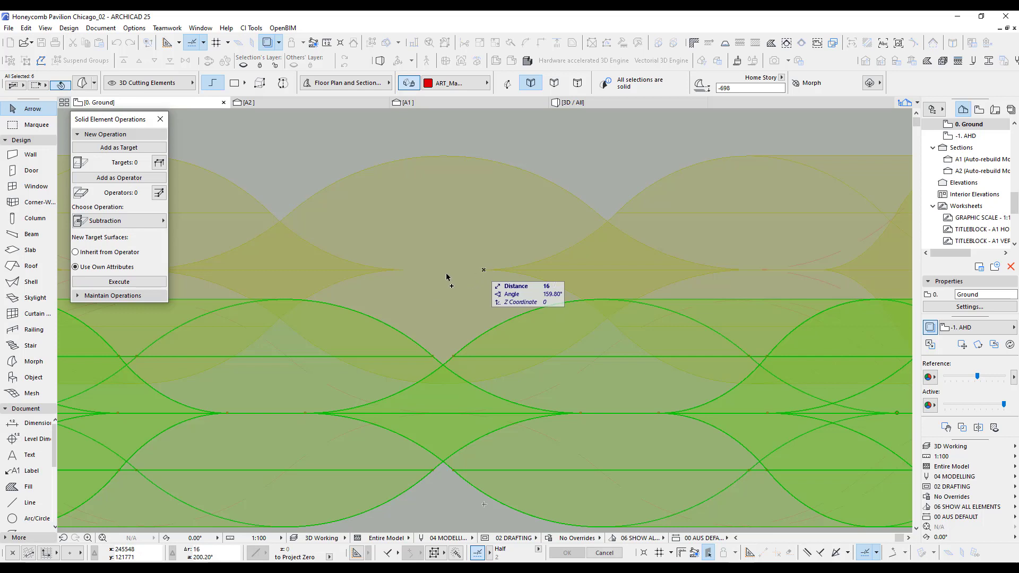
pyautogui.click(411, 271)
pyautogui.scroll(-4, 455, 282)
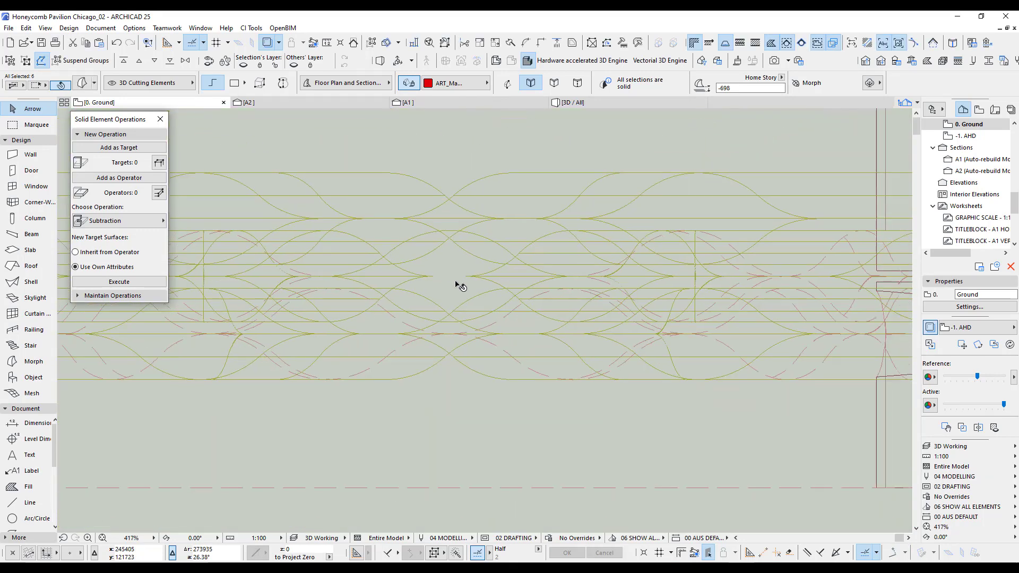
# Select the six grey cutting morphs, check them isolated in 3D, remove the vault from the selection, and group the morphs.
pyautogui.scroll(-2, 459, 286)
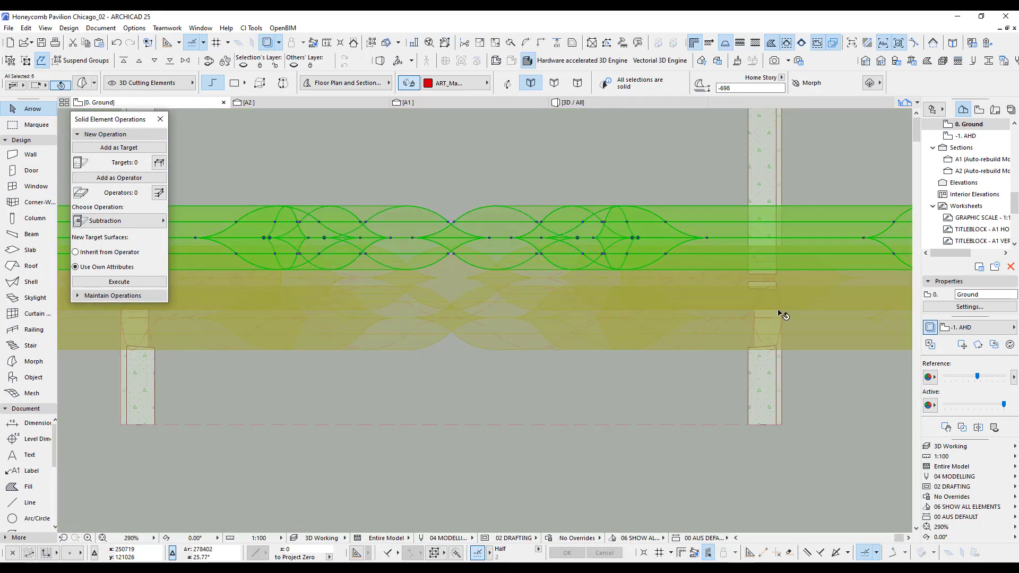
pyautogui.moveTo(684, 302); pyautogui.dragTo(388, 308, button='middle')
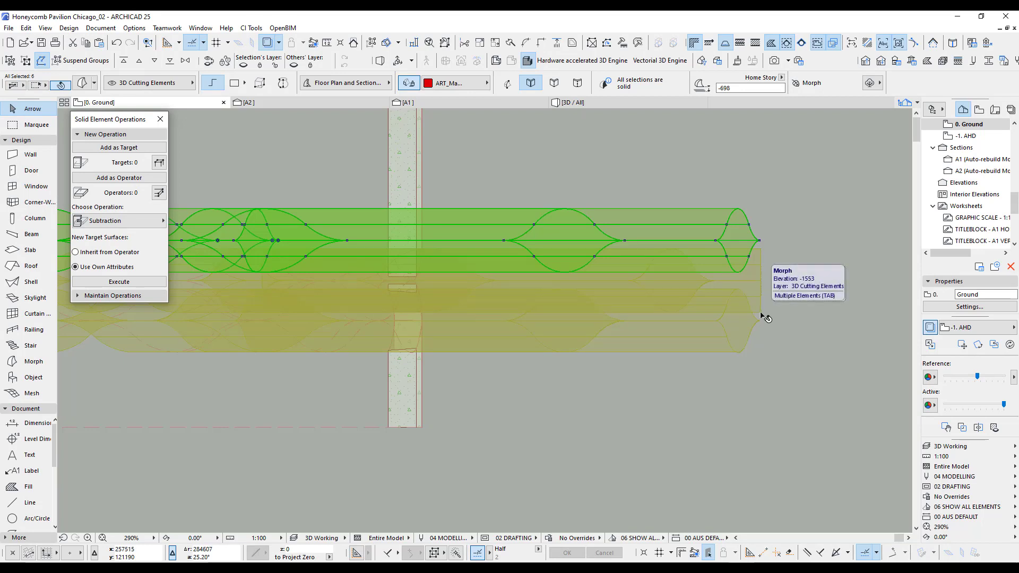
pyautogui.click(763, 317)
pyautogui.click(718, 393)
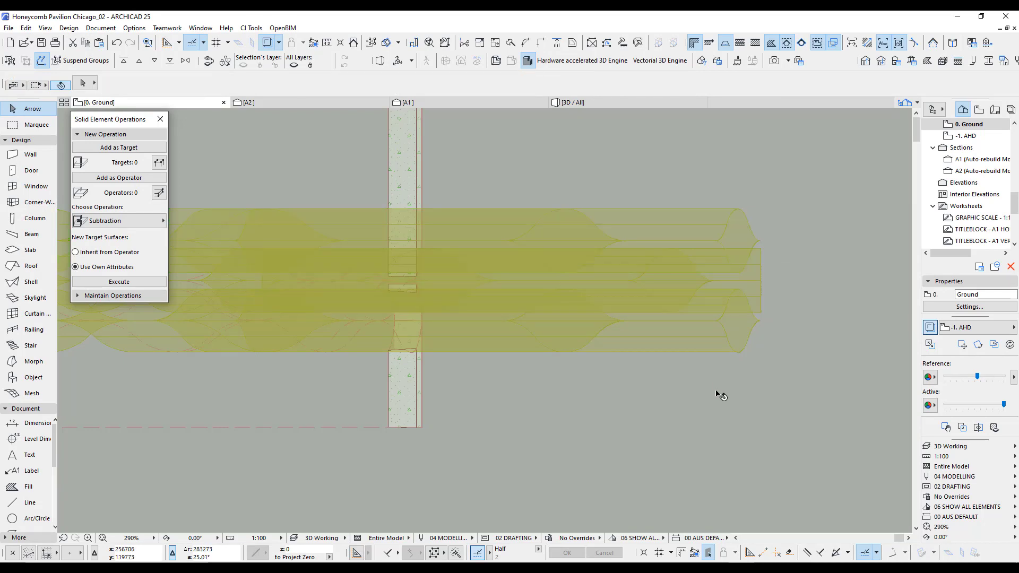
pyautogui.press('F3')
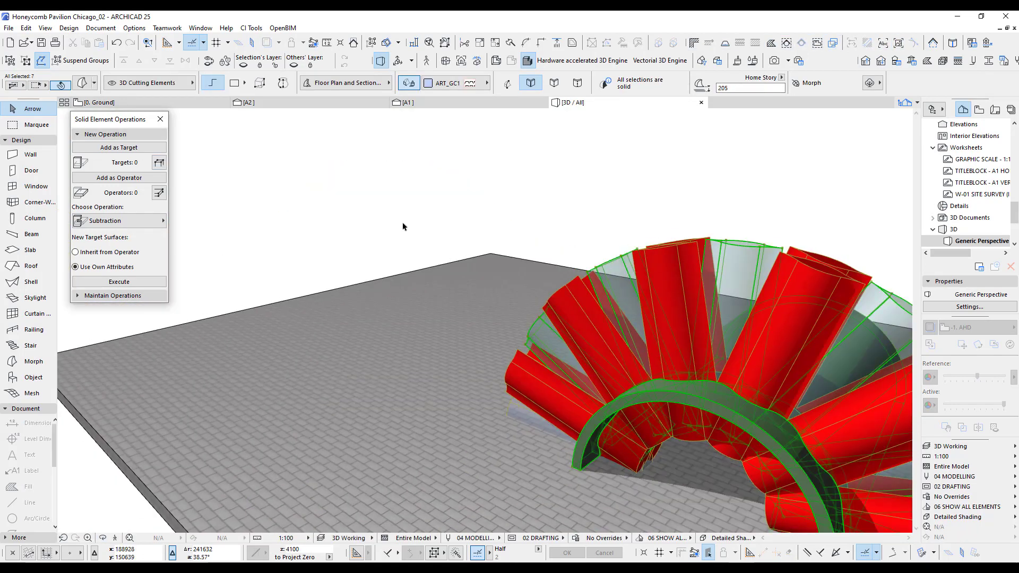
pyautogui.press('F2')
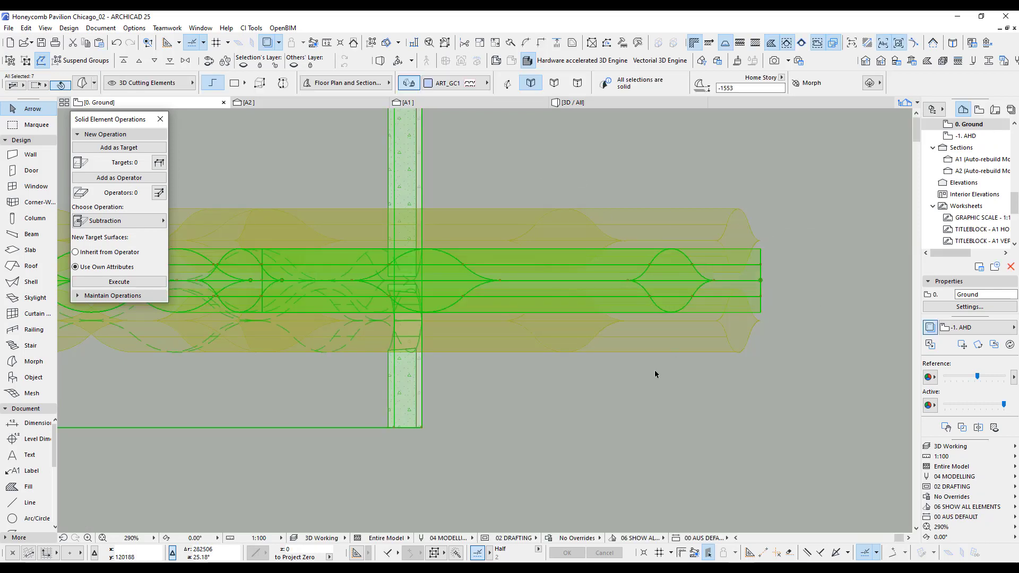
pyautogui.scroll(-2, 654, 370)
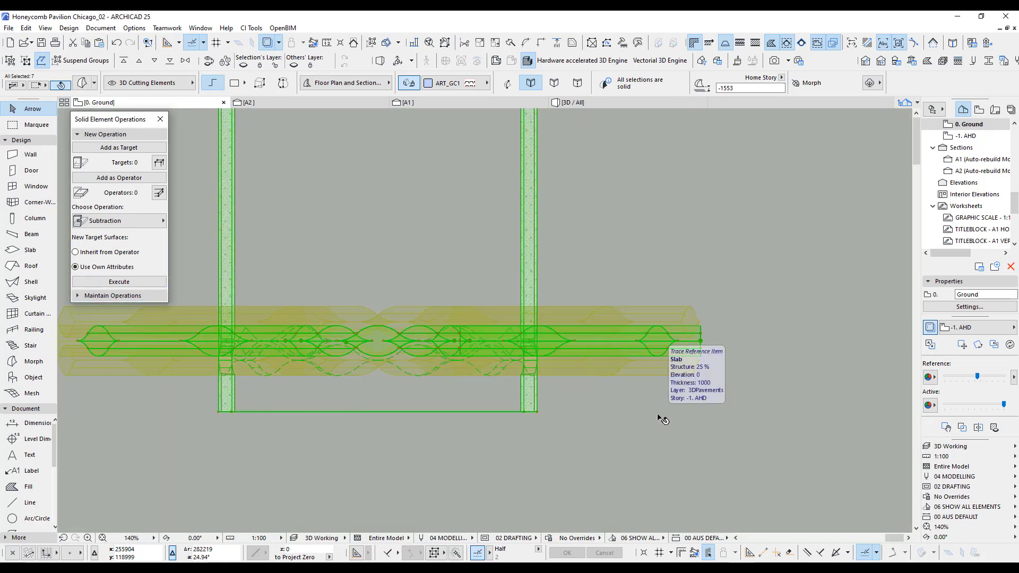
pyautogui.press('F5')
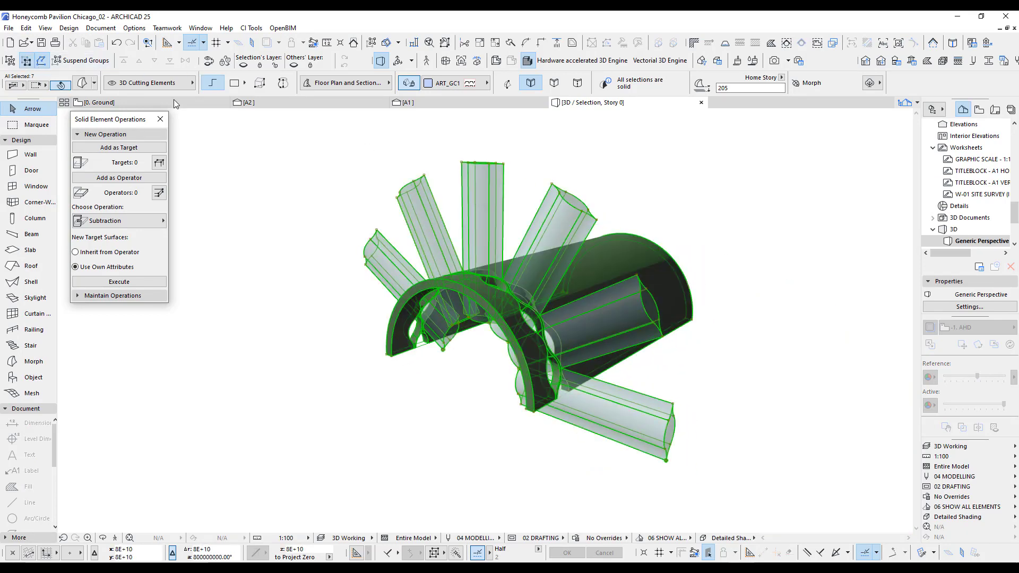
pyautogui.keyDown('shift'); pyautogui.click(631, 239); pyautogui.keyUp('shift')
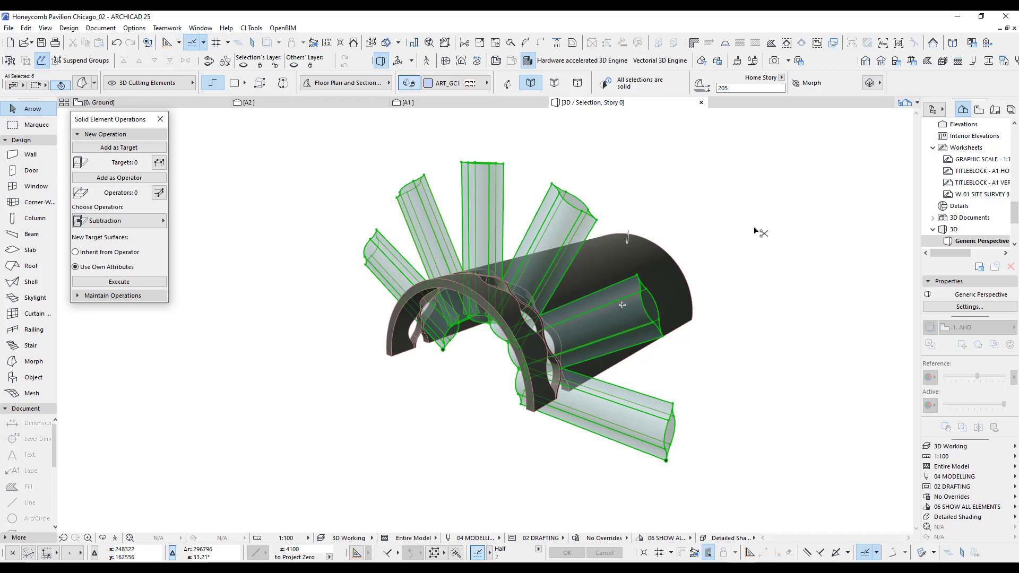
# Set the uncut line pen and cover fill foreground pen of the 12 red cutting morphs to red pen 20.
pyautogui.press('F2')
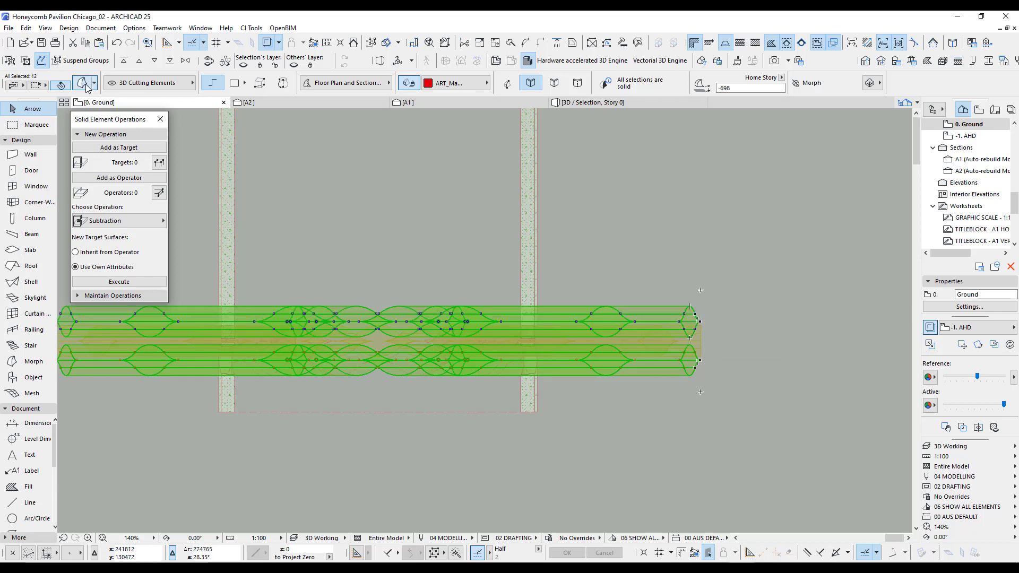
pyautogui.hotkey('ctrl', 't')
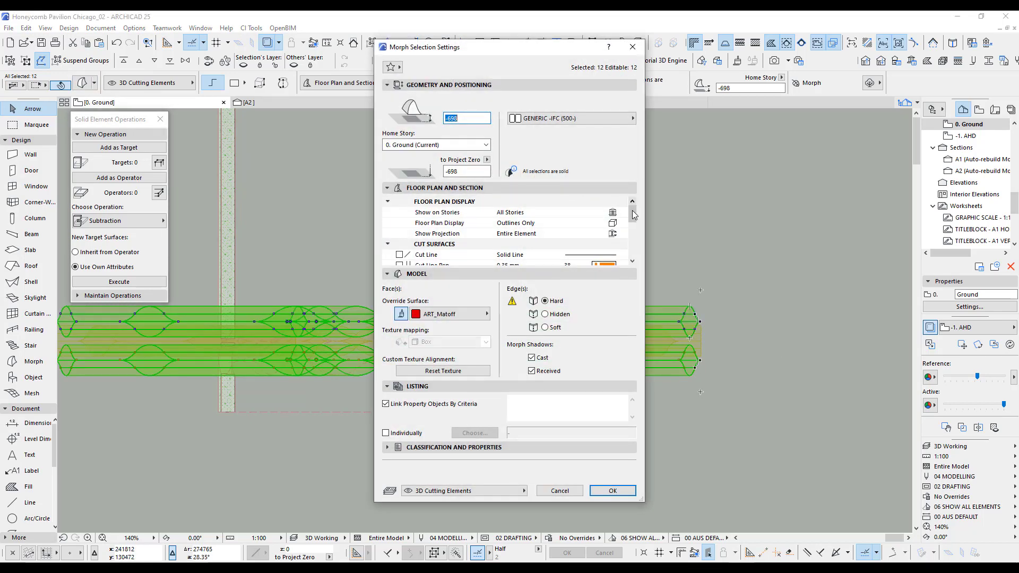
pyautogui.moveTo(633, 214); pyautogui.dragTo(635, 241)
pyautogui.click(605, 223)
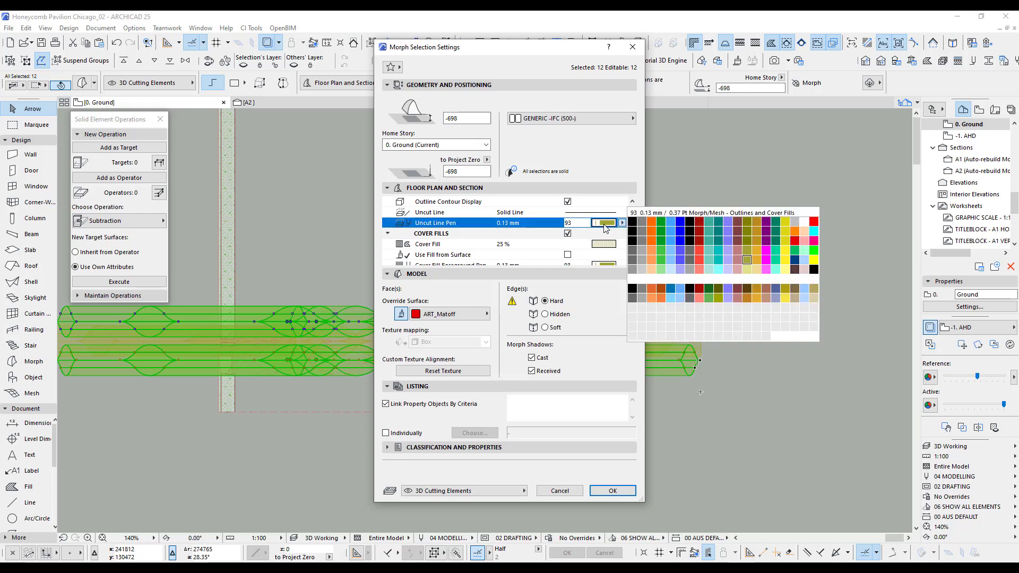
pyautogui.click(807, 227)
pyautogui.scroll(-1, 636, 240)
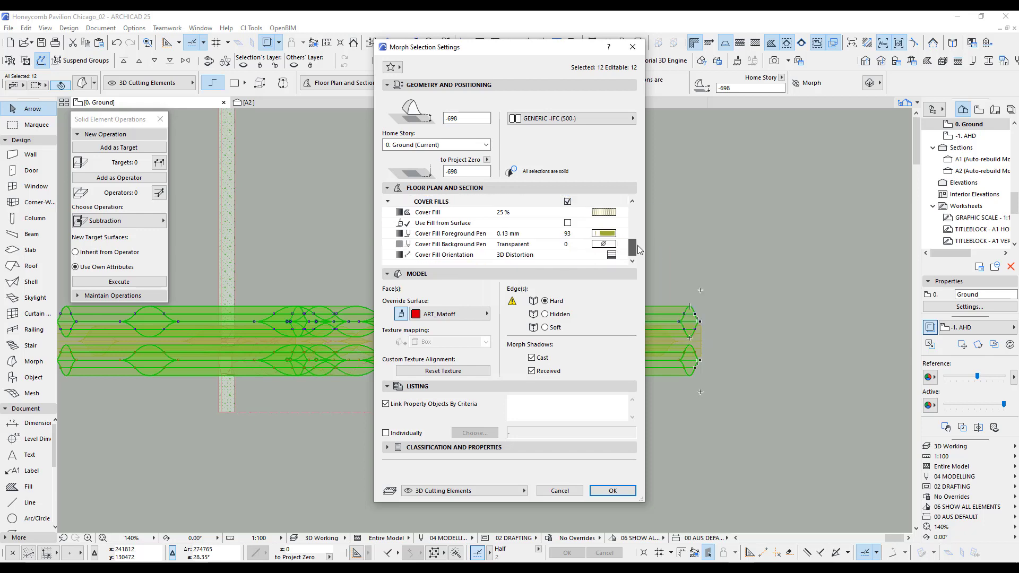
pyautogui.click(604, 244)
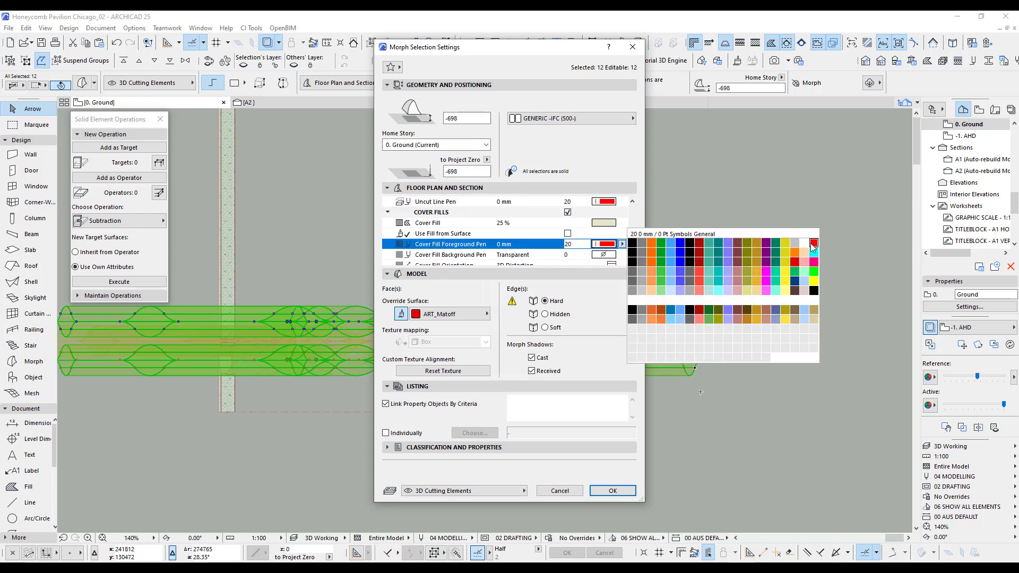
pyautogui.click(797, 244)
pyautogui.click(616, 491)
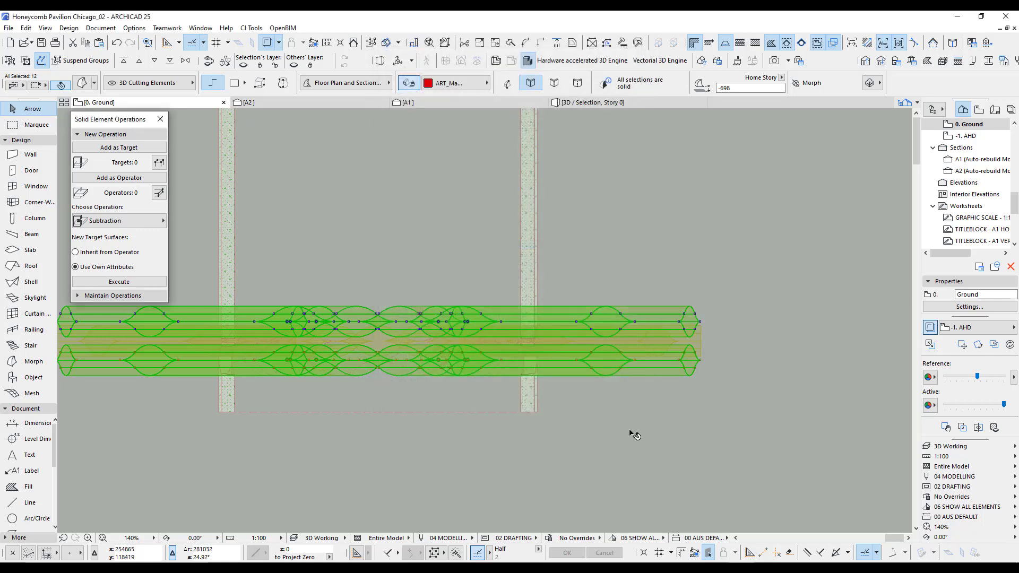
pyautogui.click(600, 417)
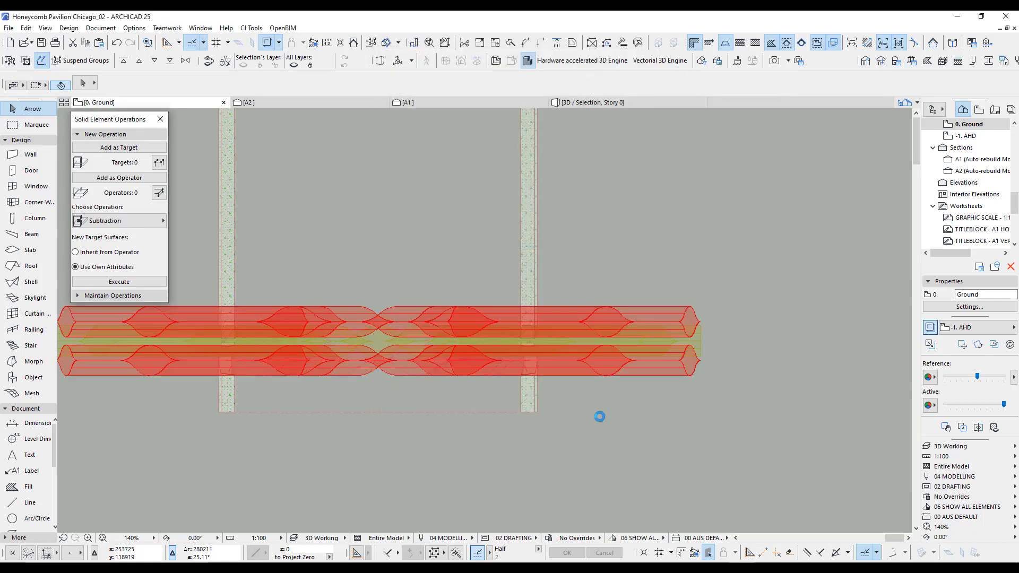
# Mirror a copy of the grey grouped row of cutting morphs about the centreline of the adjacent red row farther from the open end.
pyautogui.click(702, 343)
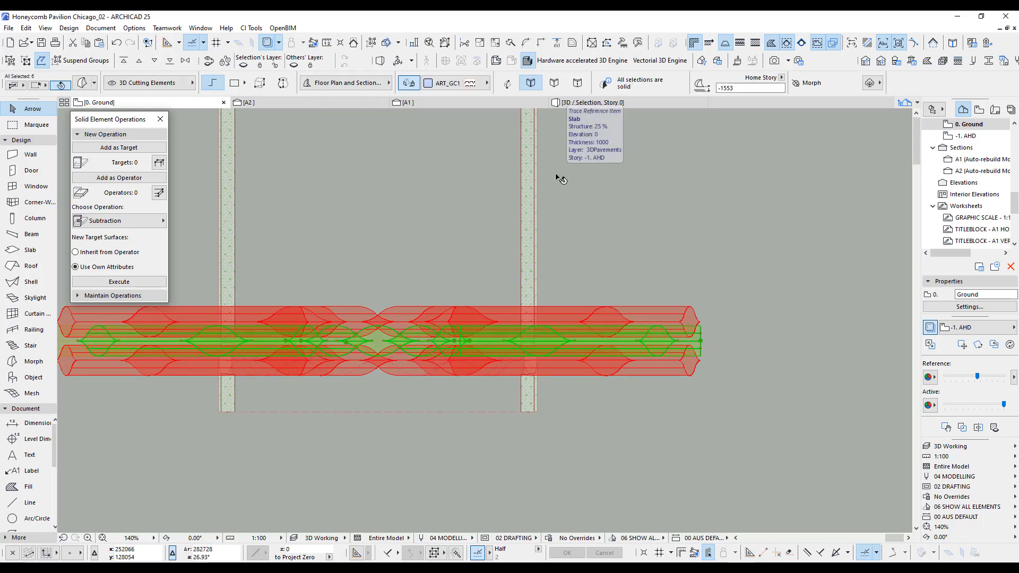
pyautogui.press('F5')
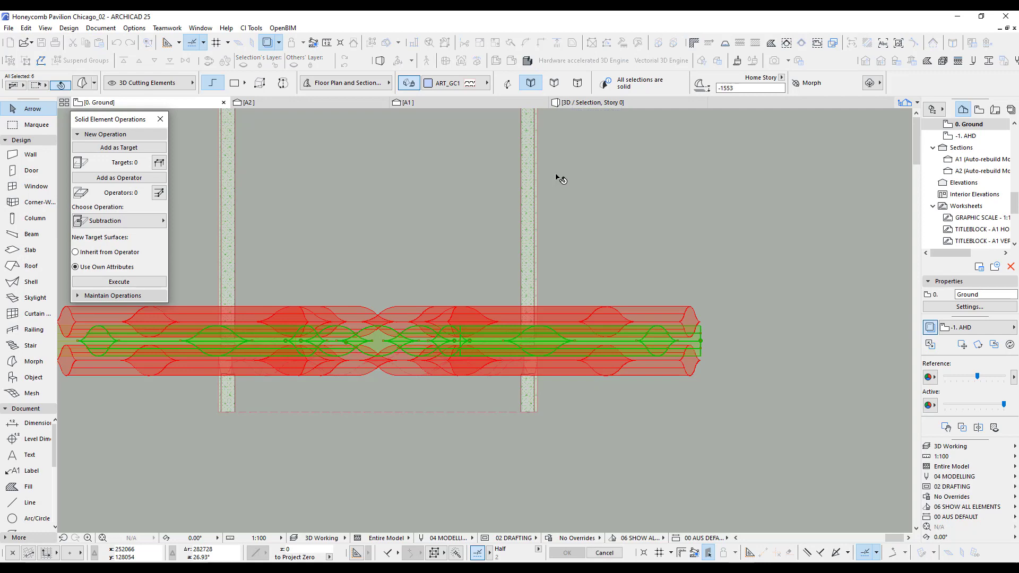
pyautogui.scroll(5, 725, 326)
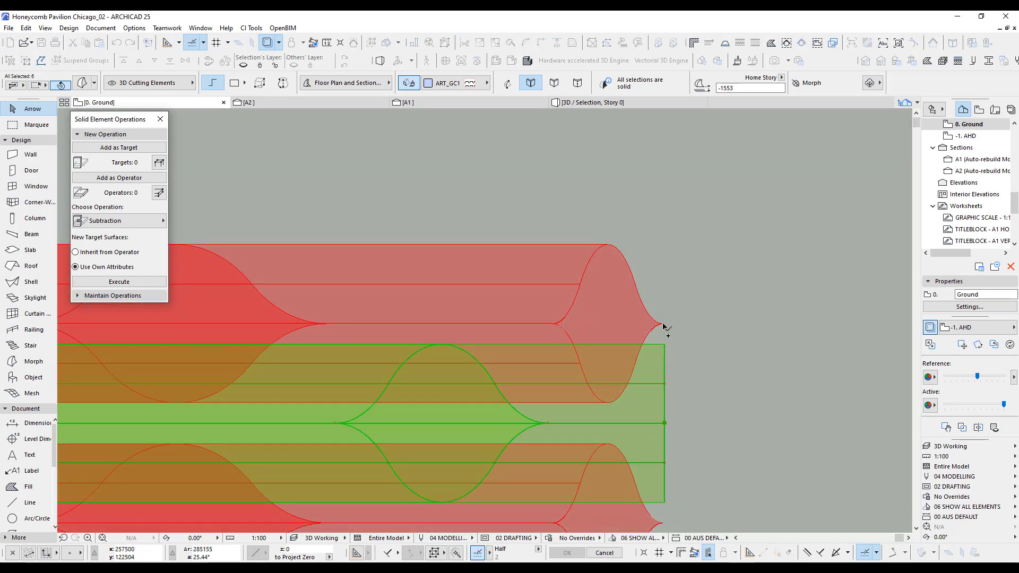
pyautogui.click(663, 325)
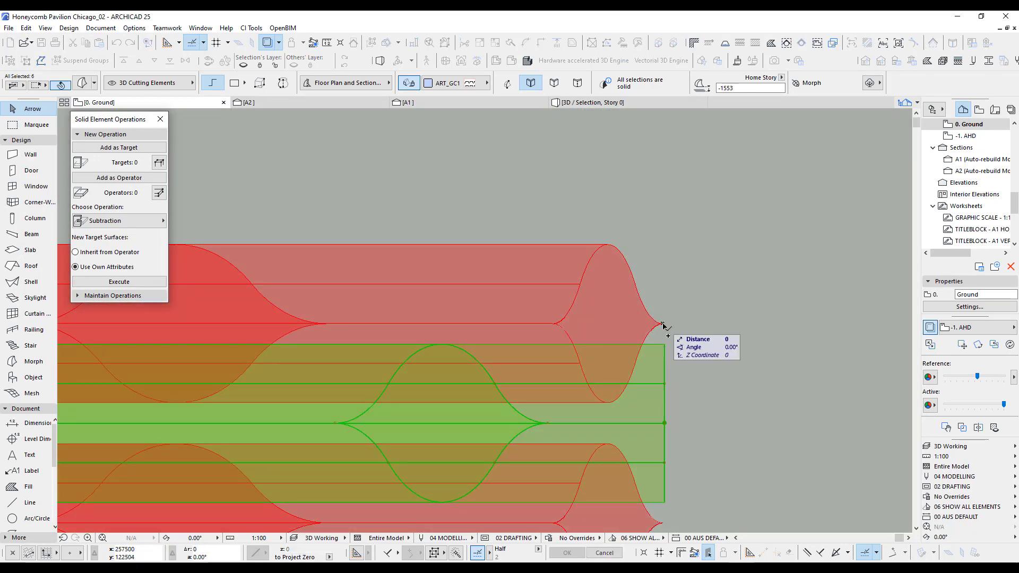
pyautogui.click(788, 325)
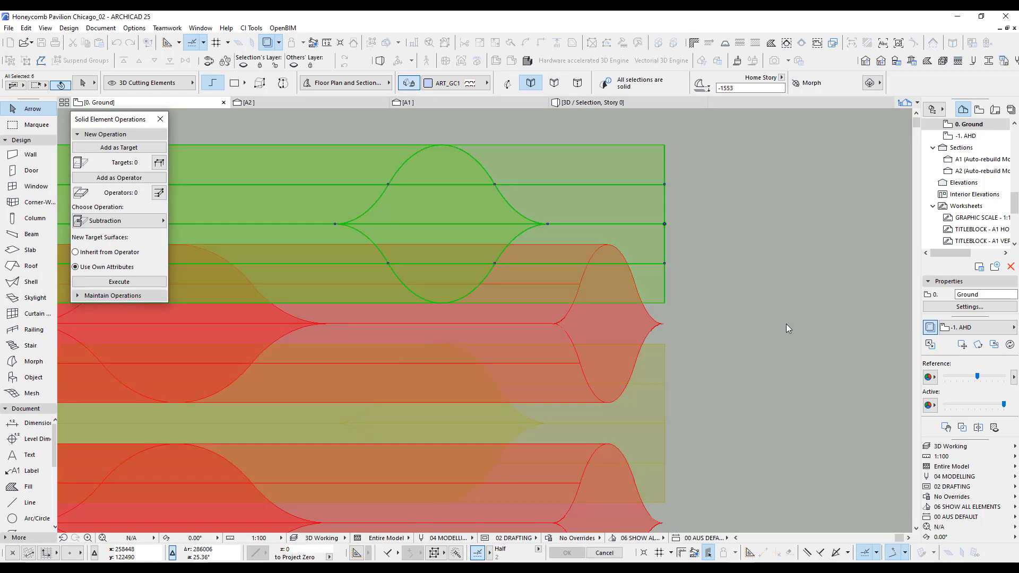
pyautogui.scroll(-10, 738, 340)
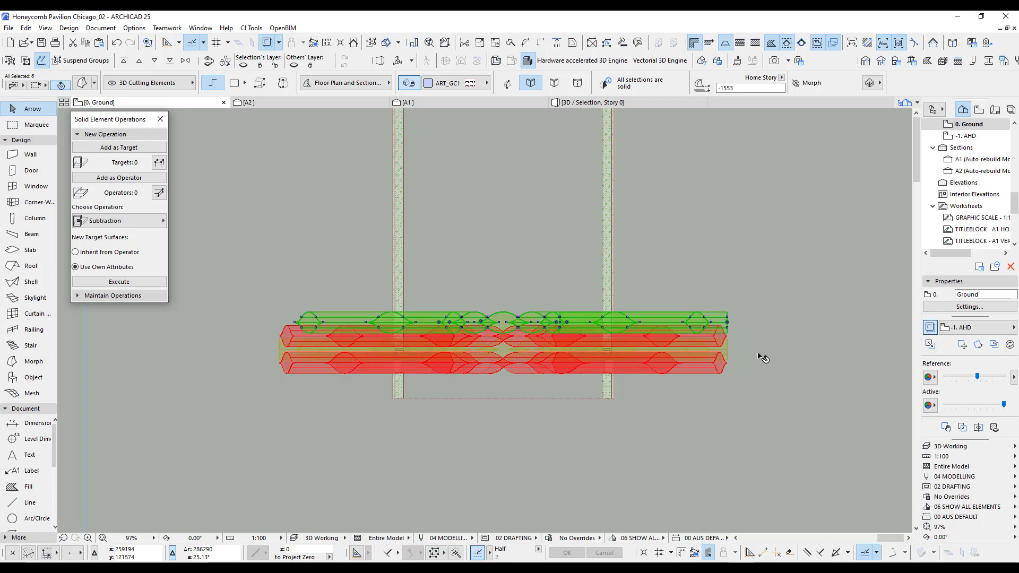
pyautogui.click(763, 359)
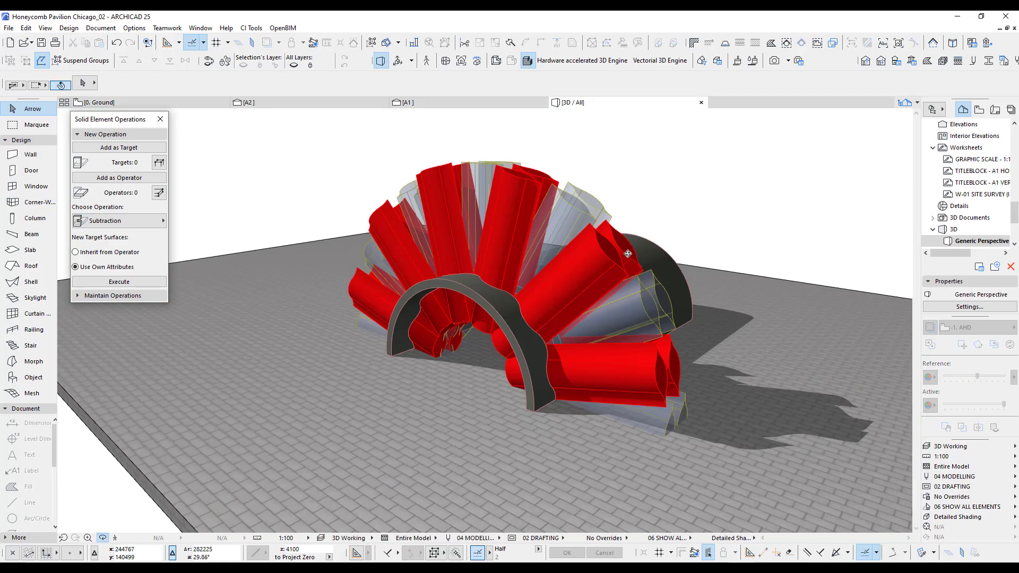
# Select the grey and red grouped rows of cutting morphs nearest the uncut part of the vault in 3D.
pyautogui.keyDown('shift'); pyautogui.moveTo(625, 249); pyautogui.dragTo(484, 320, button='middle'); pyautogui.keyUp('shift')
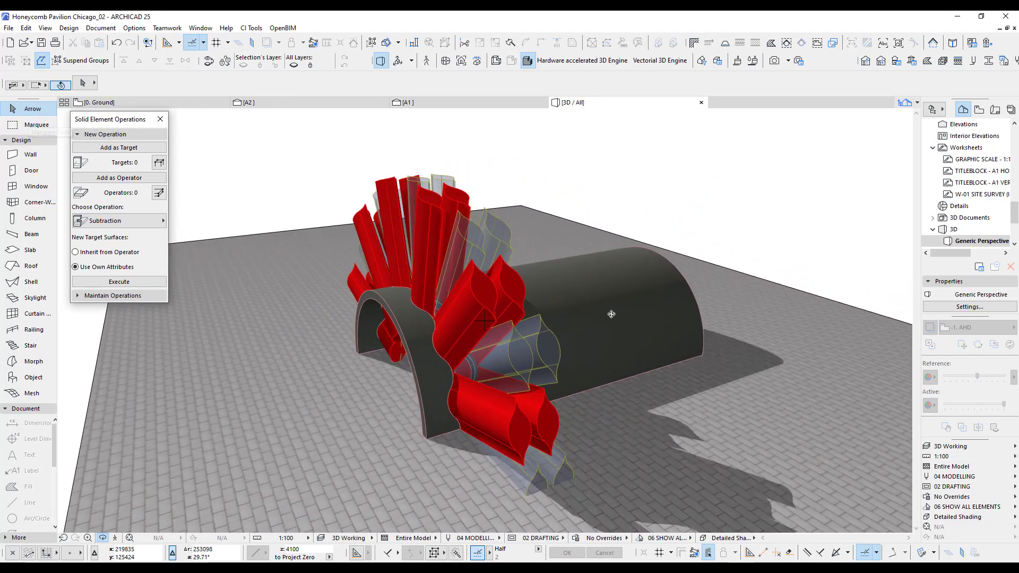
pyautogui.keyDown('shift'); pyautogui.moveTo(610, 314); pyautogui.dragTo(473, 201, button='middle'); pyautogui.keyUp('shift')
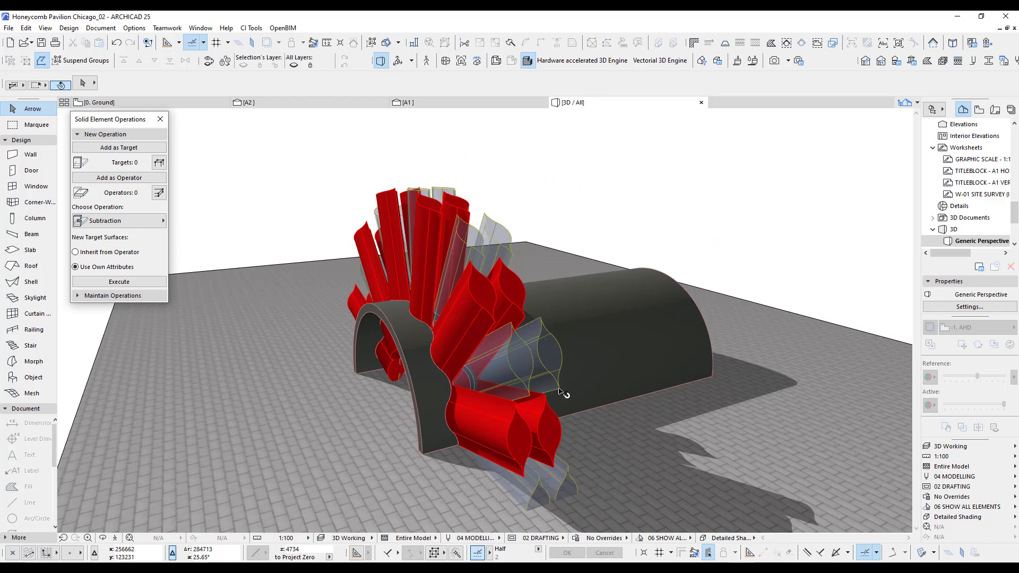
pyautogui.hotkey('ctrl', 'a')
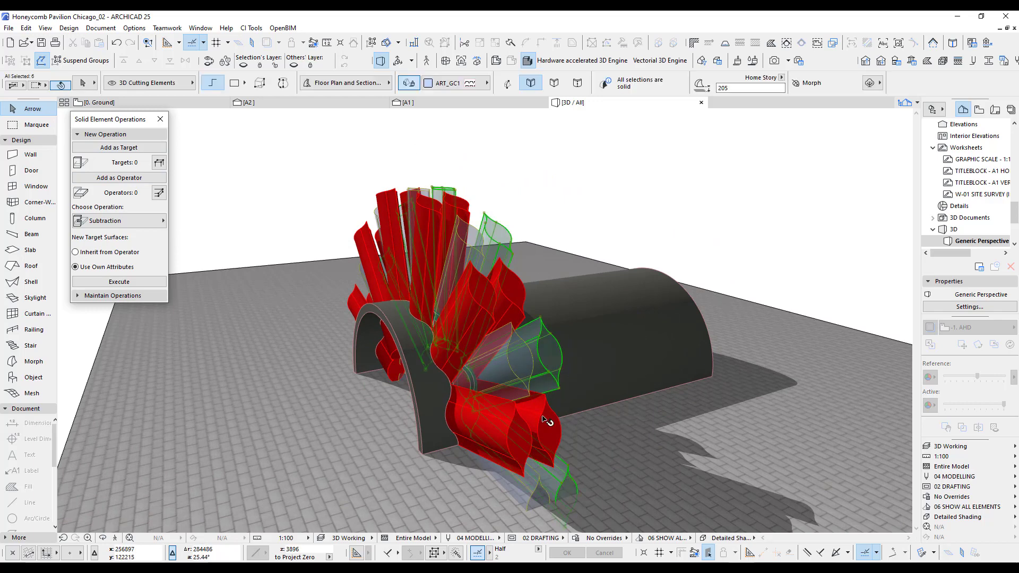
pyautogui.keyDown('shift'); pyautogui.click(545, 420); pyautogui.keyUp('shift')
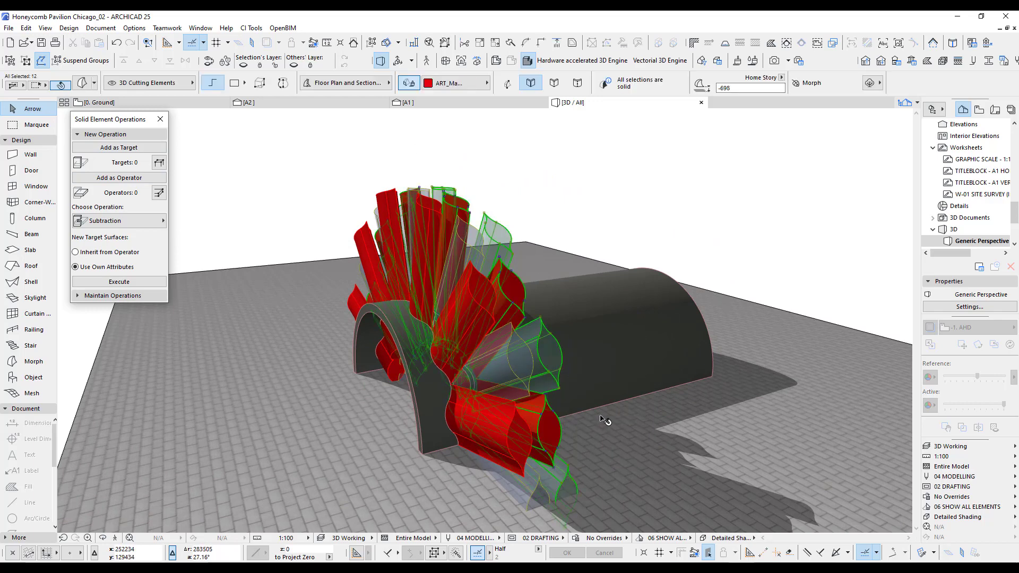
# Multiply the two selected rows of cutting morphs along the vault's length, spacing the copies from the tip of the lowest red morph.
pyautogui.click(642, 261)
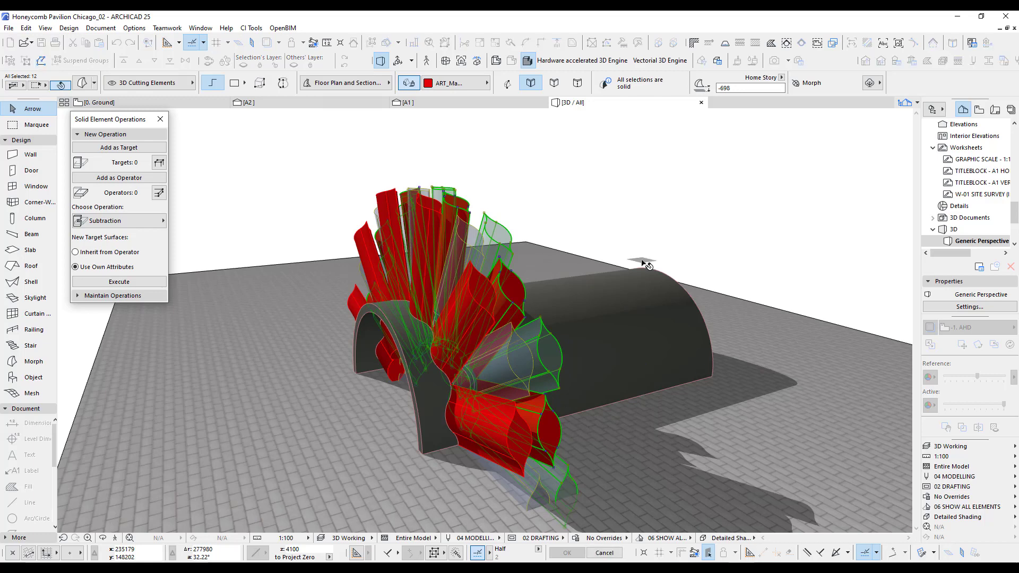
pyautogui.scroll(3, 592, 414)
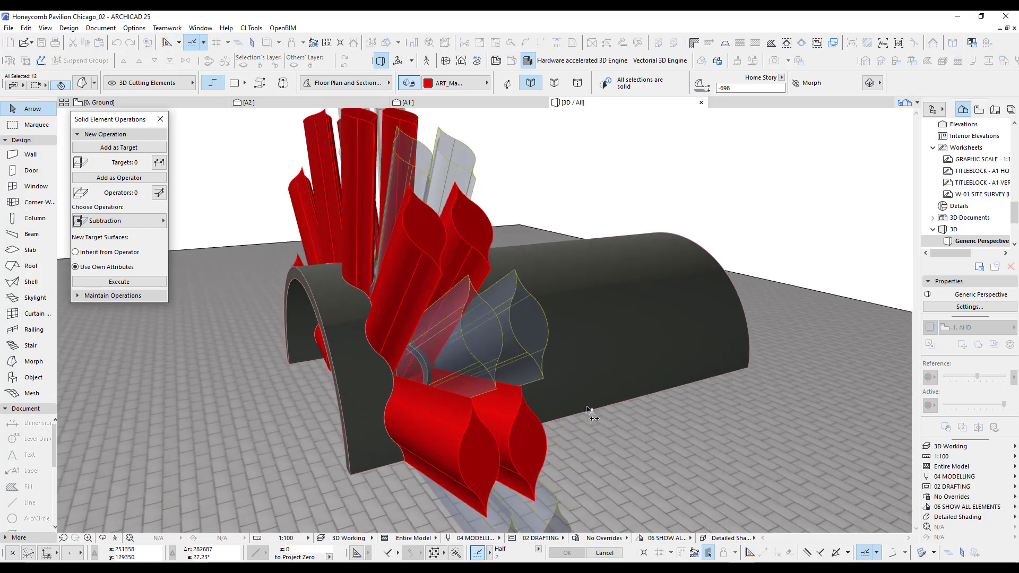
pyautogui.moveTo(516, 394); pyautogui.dragTo(488, 353, button='middle')
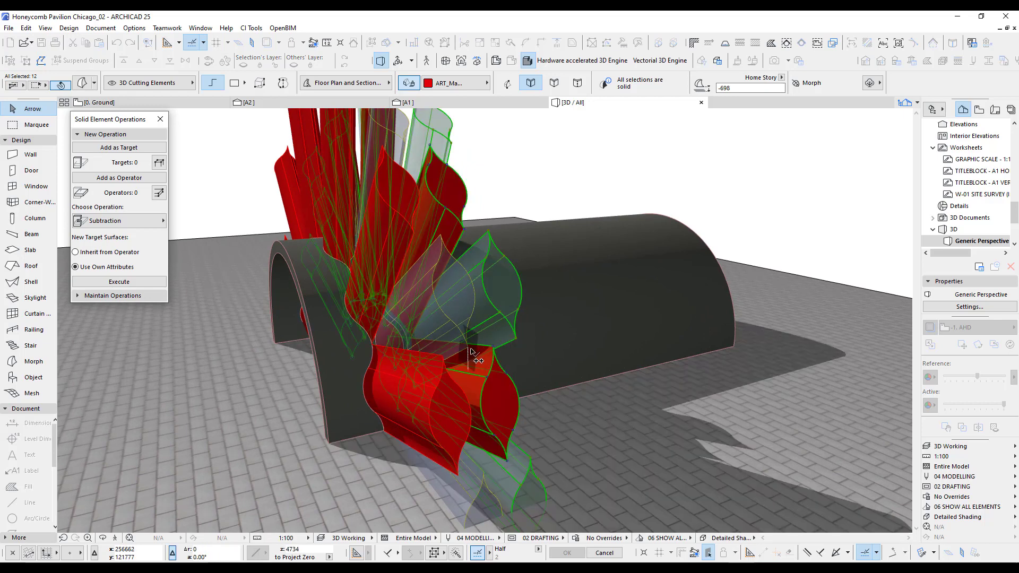
pyautogui.click(469, 349)
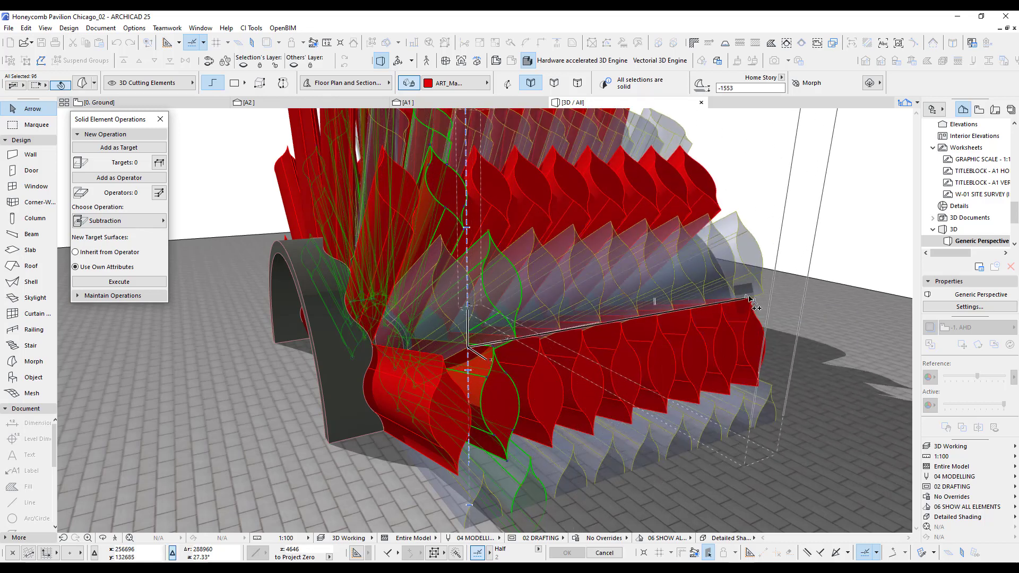
pyautogui.click(750, 300)
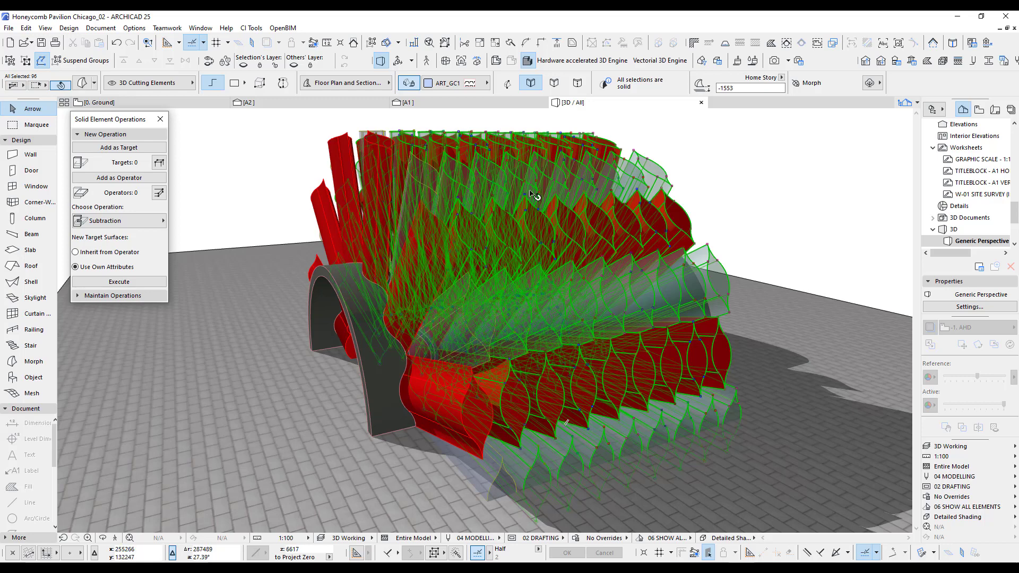
# Add the 96 selected cutting morphs as operators, set the vault shell as target, and execute the Subtraction.
pyautogui.click(111, 179)
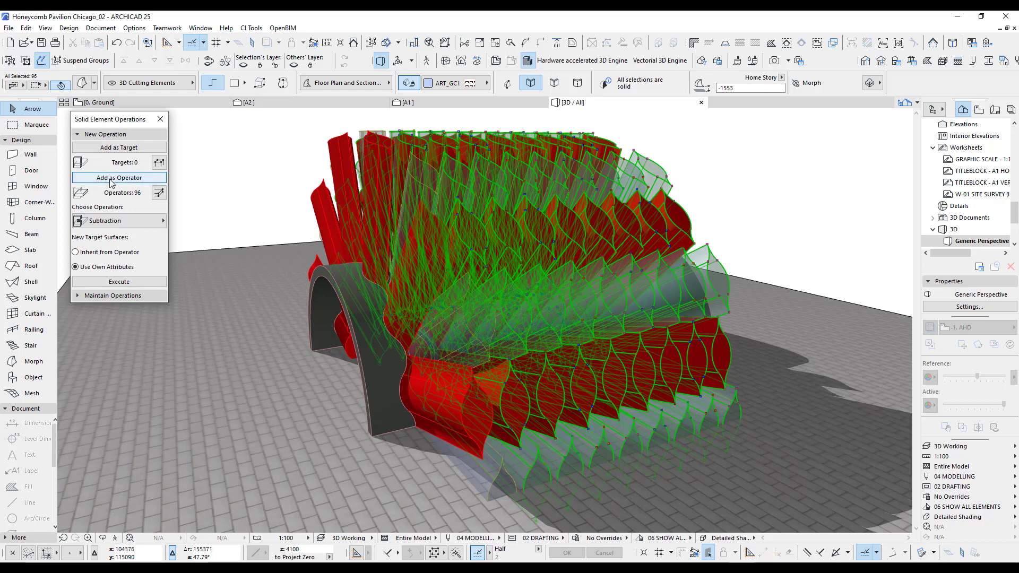
pyautogui.press('Escape')
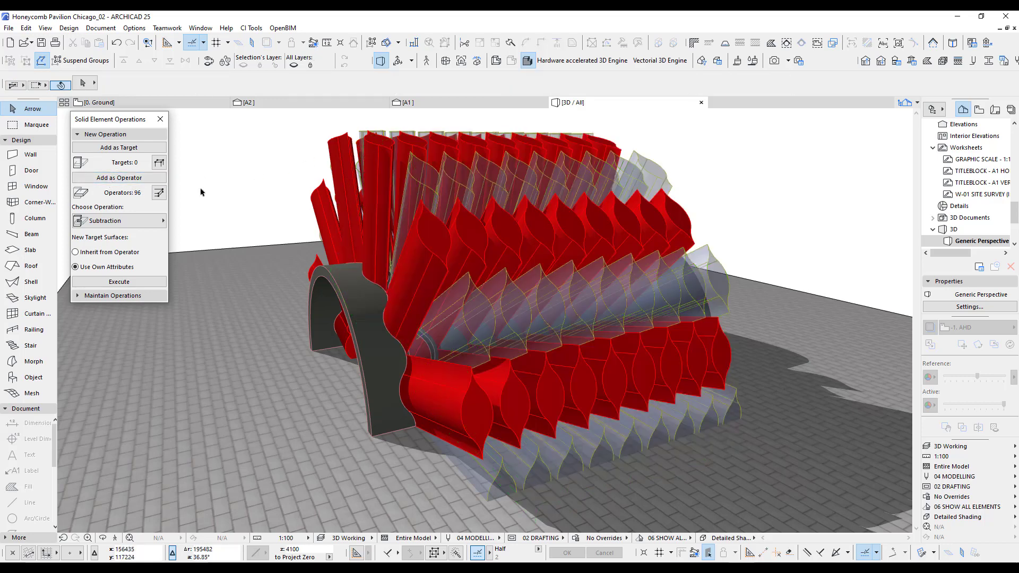
pyautogui.click(378, 413)
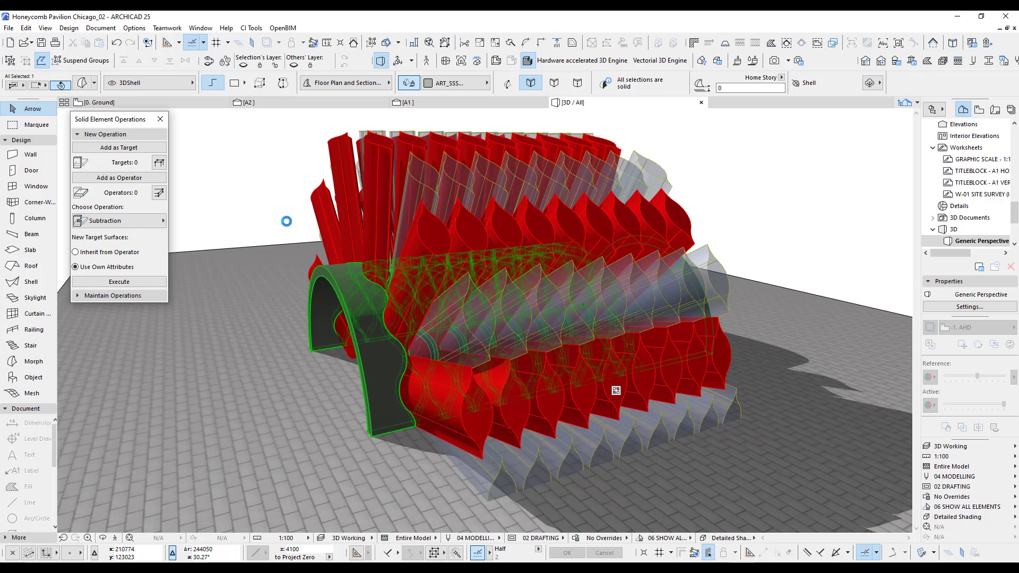
pyautogui.click(287, 221)
# Apply the 3D Export layer combination to hide the cutting morphs and examine the perforated vault from outside and inside.
pyautogui.click(956, 451)
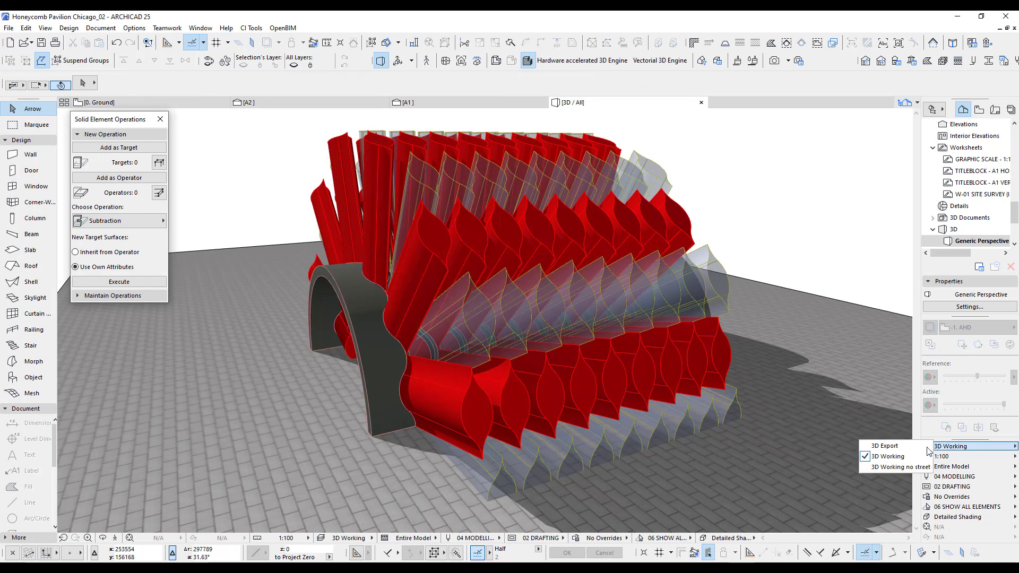
pyautogui.click(889, 446)
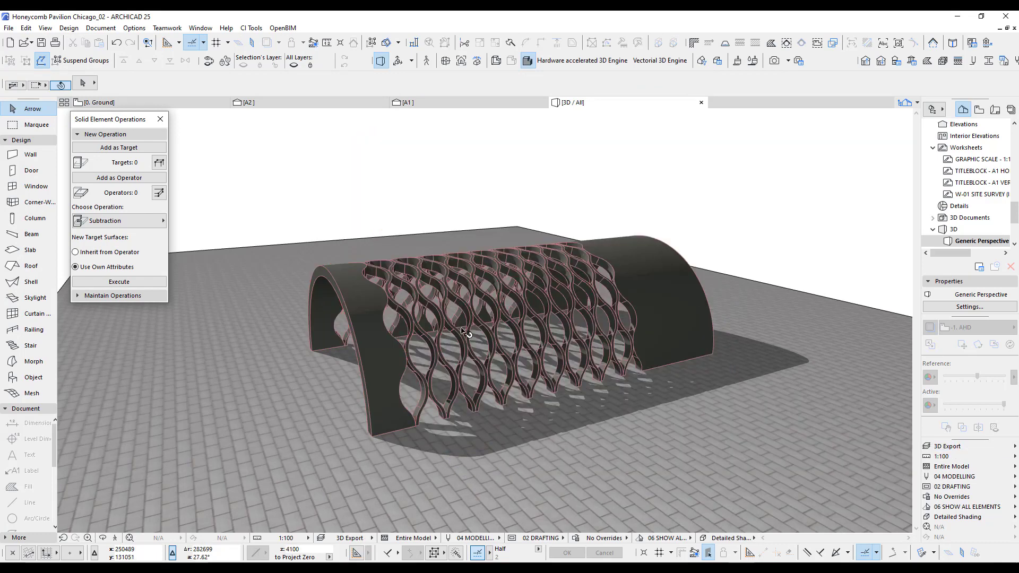
pyautogui.scroll(5, 504, 332)
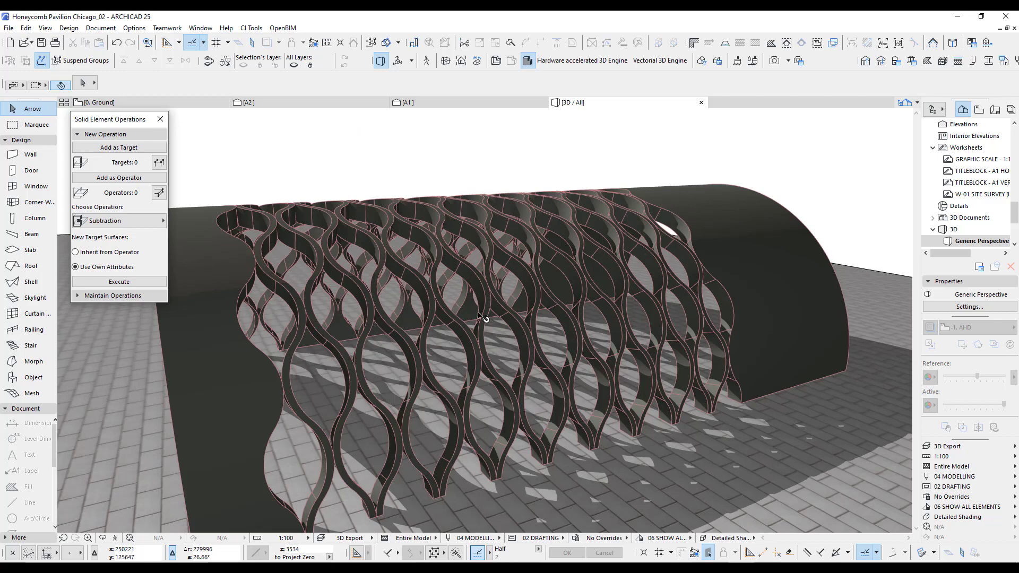
pyautogui.keyDown('shift'); pyautogui.moveTo(366, 339); pyautogui.dragTo(694, 280, button='middle'); pyautogui.keyUp('shift')
pyautogui.scroll(5, 515, 327)
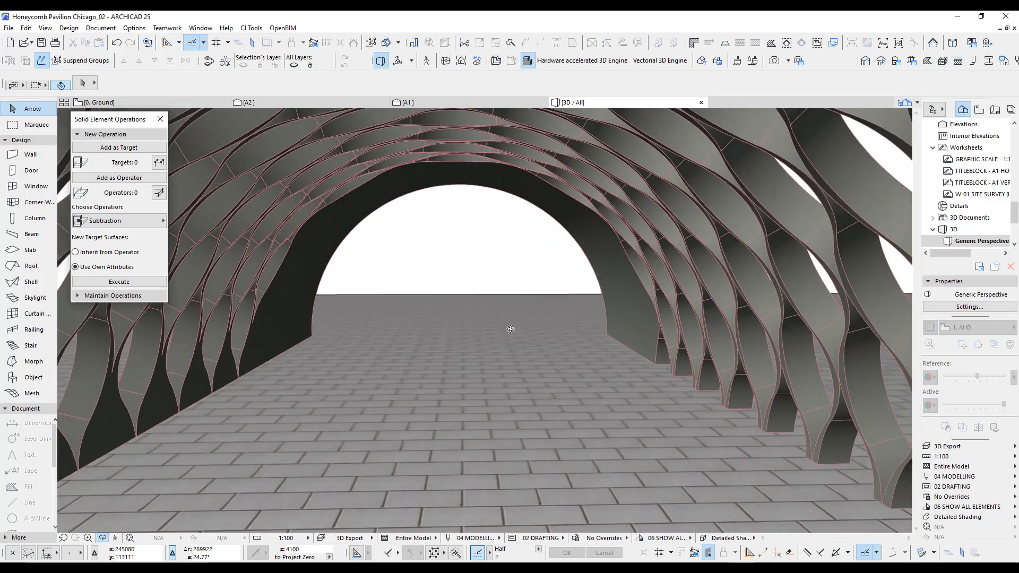
pyautogui.moveTo(512, 328)
pyautogui.keyDown('shift'); pyautogui.mouseDown(button='middle')
pyautogui.moveTo(499, 294)
pyautogui.moveTo(502, 353)
pyautogui.moveTo(497, 332)
pyautogui.mouseUp(button='middle'); pyautogui.keyUp('shift')
pyautogui.moveTo(495, 328)
pyautogui.mouseDown(button='middle')
pyautogui.moveTo(499, 312)
pyautogui.moveTo(506, 342)
pyautogui.mouseUp(button='middle')
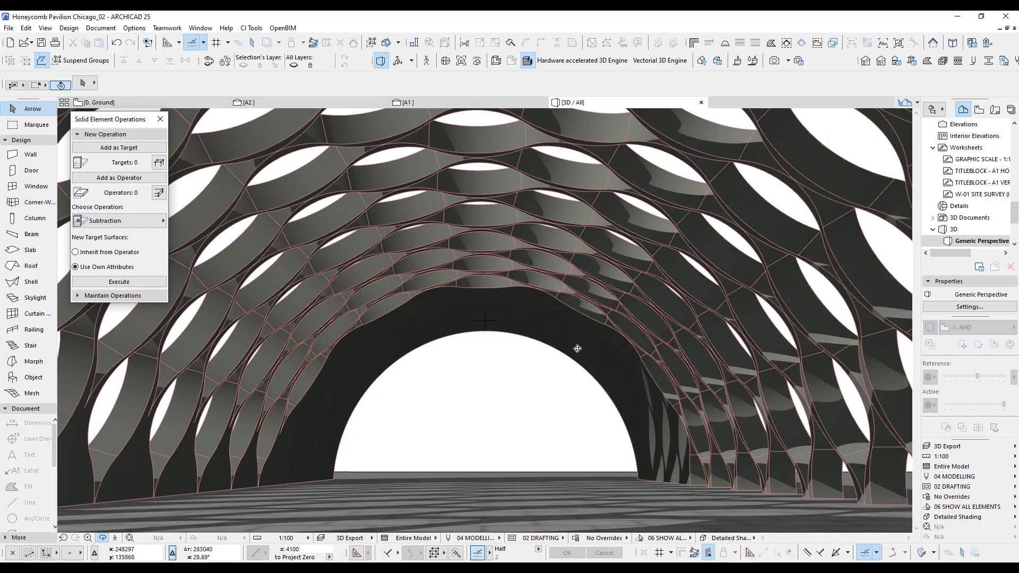
# Examine the numbered radial arch diagram, divisions 0 to 12, on the Ground floor plan.
pyautogui.press('F2')
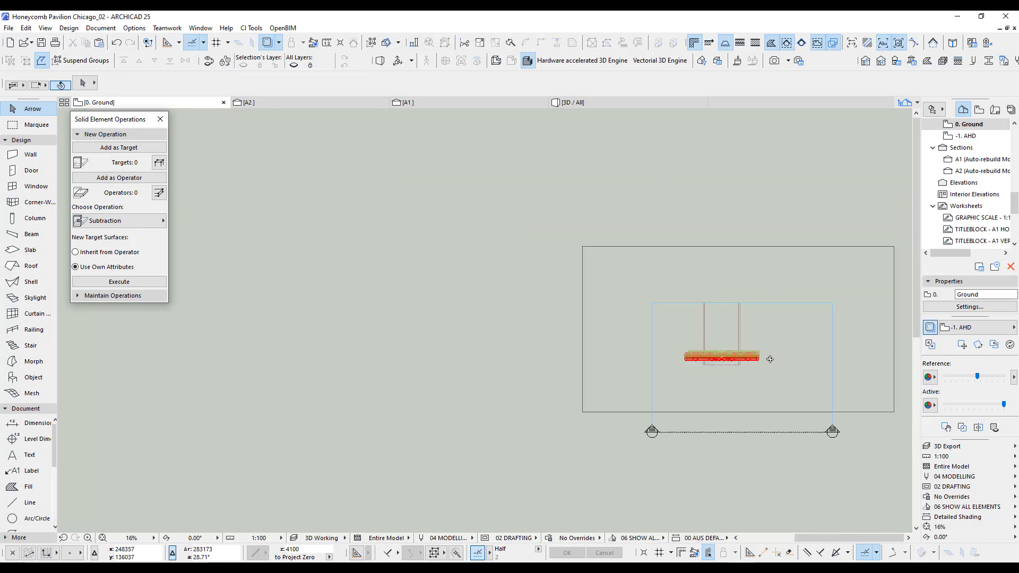
pyautogui.scroll(3, 632, 351)
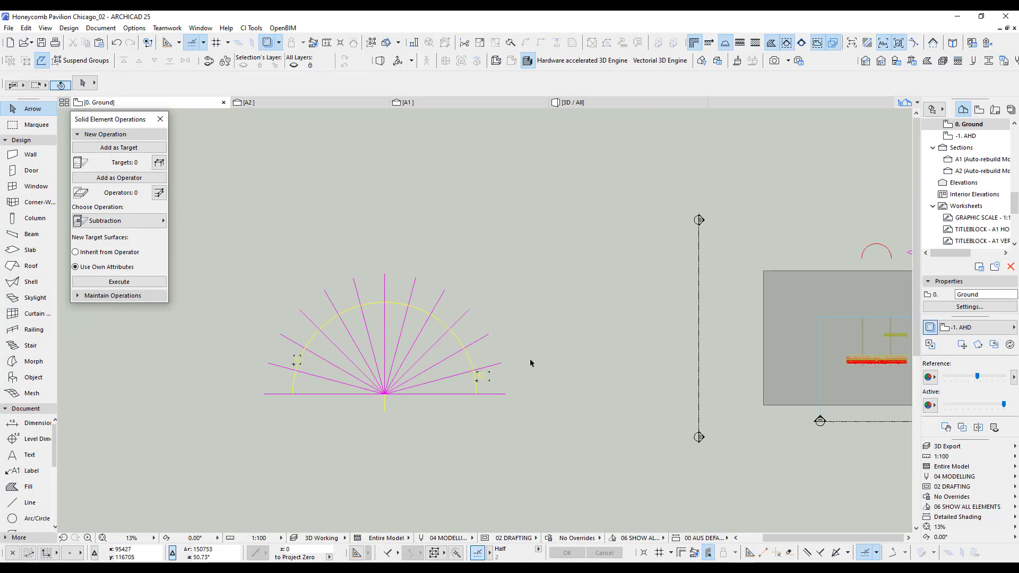
pyautogui.scroll(-4, 368, 361)
pyautogui.scroll(5, 349, 350)
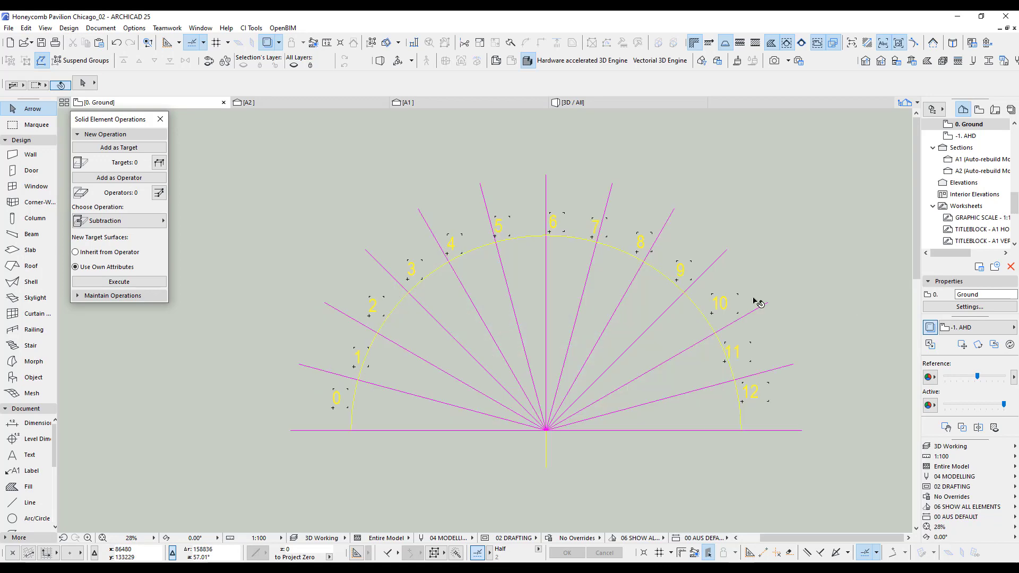
pyautogui.scroll(2, 758, 301)
# Return to the 3D view with the 3D Export layer combination and inspect the whole pavilion from inside and outside.
pyautogui.press('F3')
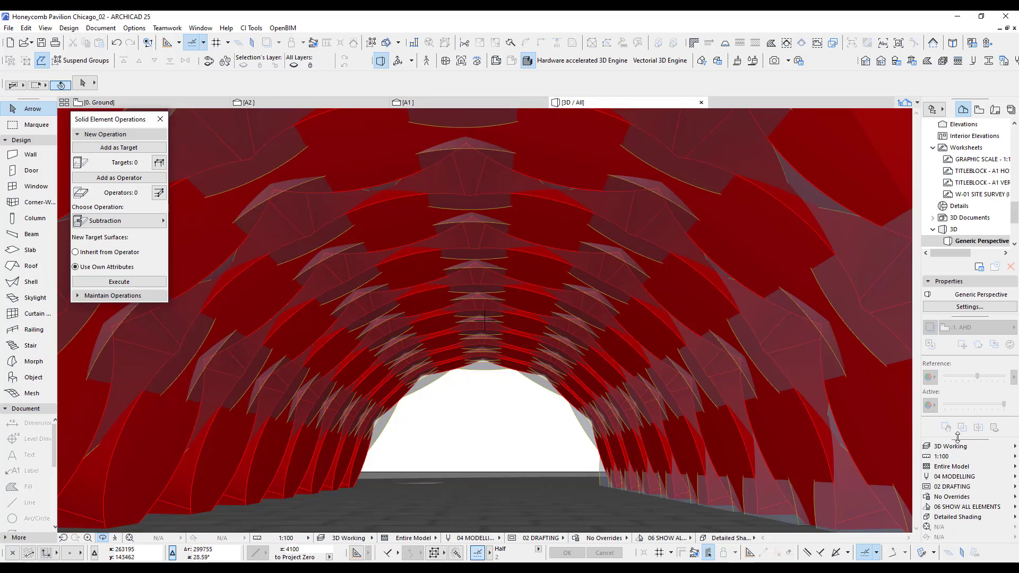
pyautogui.click(956, 446)
pyautogui.click(891, 445)
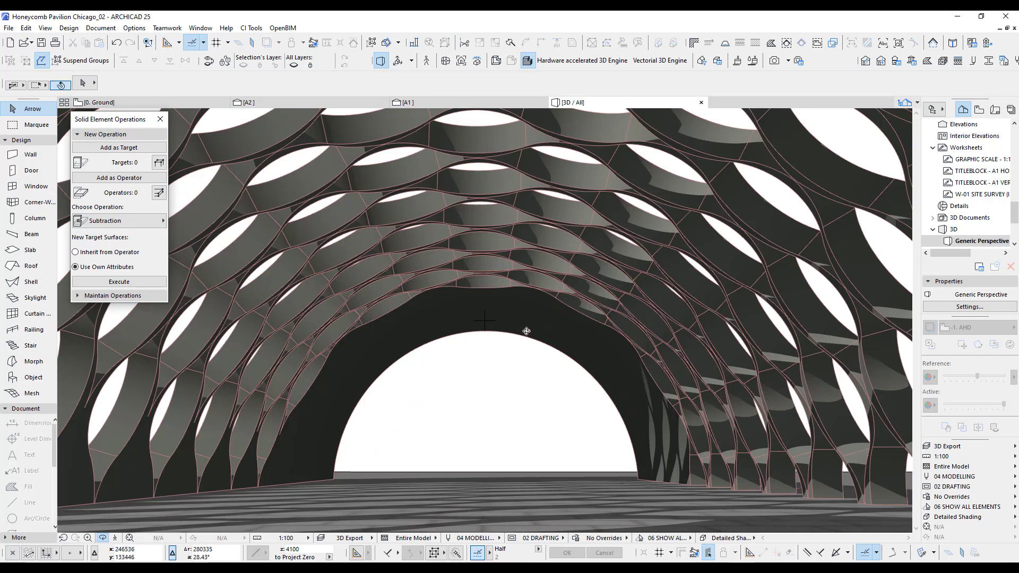
pyautogui.moveTo(591, 292); pyautogui.dragTo(544, 367)
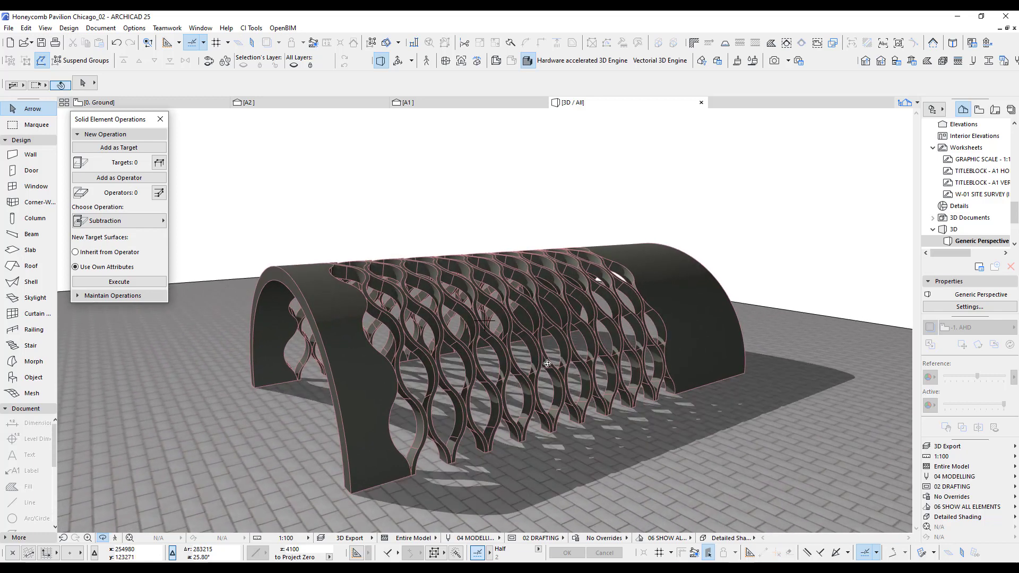